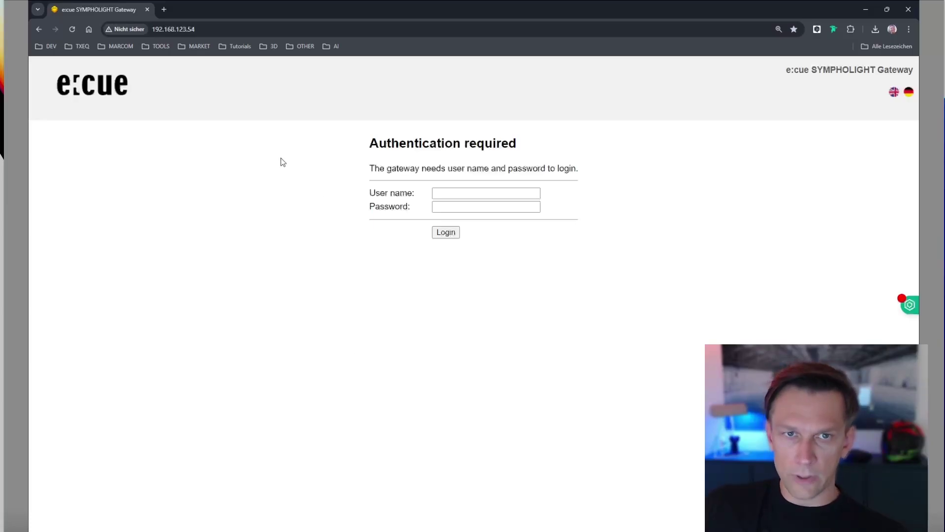
Correct the browser address and load the gateway page at 192.168.123.54.
{"action": "left_click", "coordinate": [197, 29]}
{"action": "left_click", "coordinate": [197, 144]}
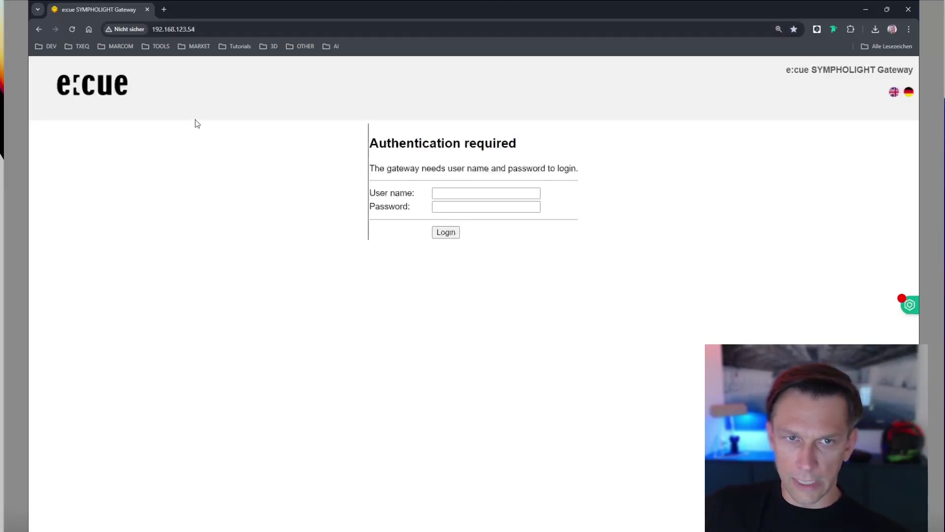
{"action": "left_click", "coordinate": [202, 28]}
{"action": "left_click", "coordinate": [210, 31]}
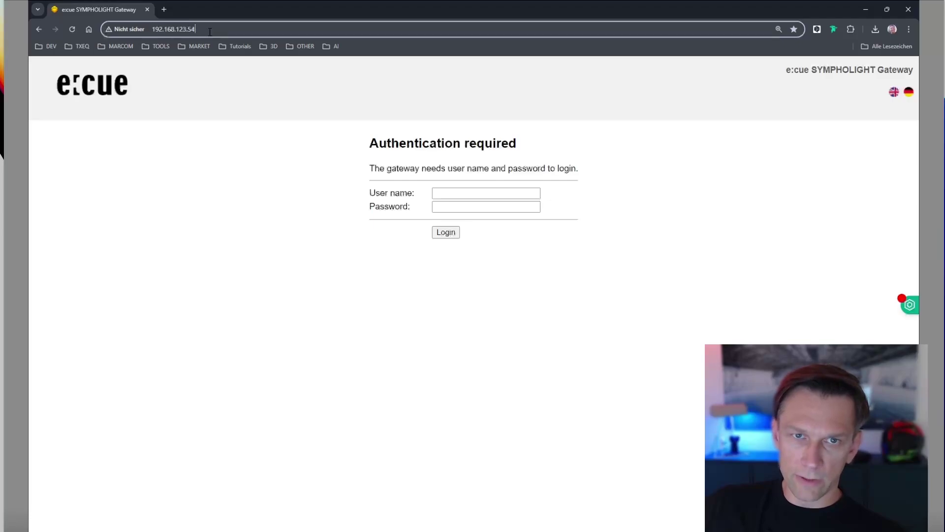
{"action": "key", "text": "BackSpace"}
{"action": "key", "text": "BackSpace"}
{"action": "type", "text": "1"}
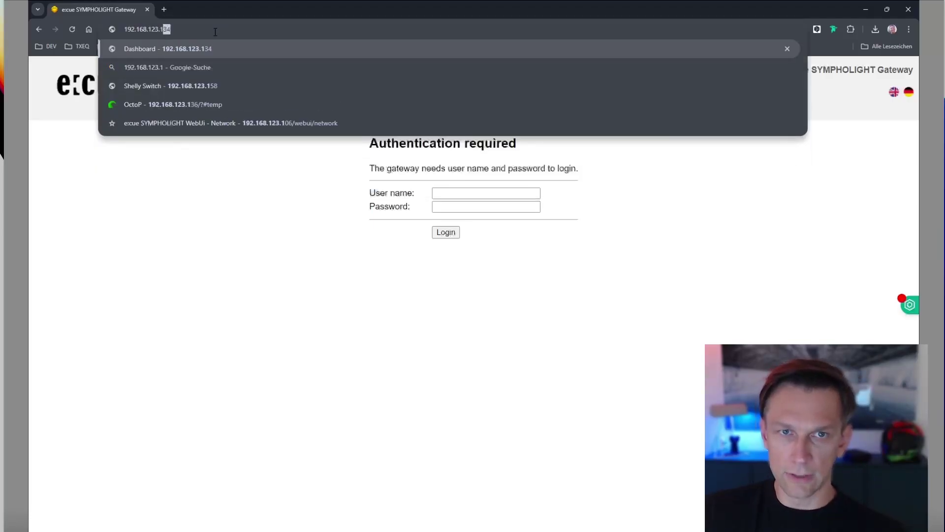
{"action": "key", "text": "BackSpace"}
{"action": "key", "text": "BackSpace"}
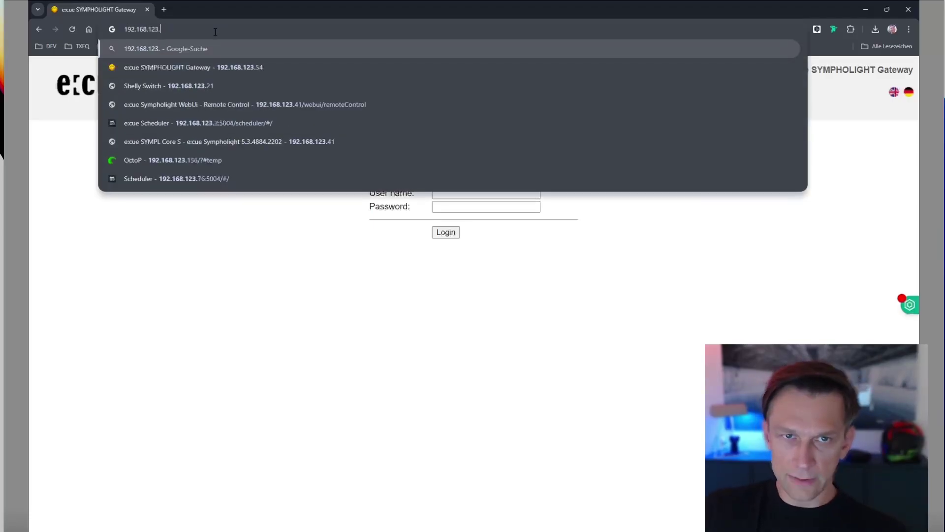
{"action": "type", "text": "54"}
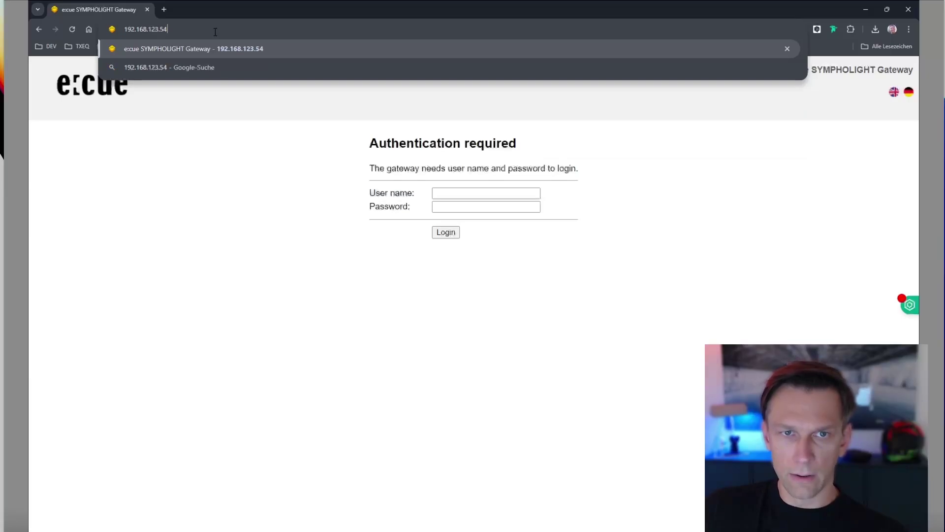
{"action": "key", "text": "Return"}
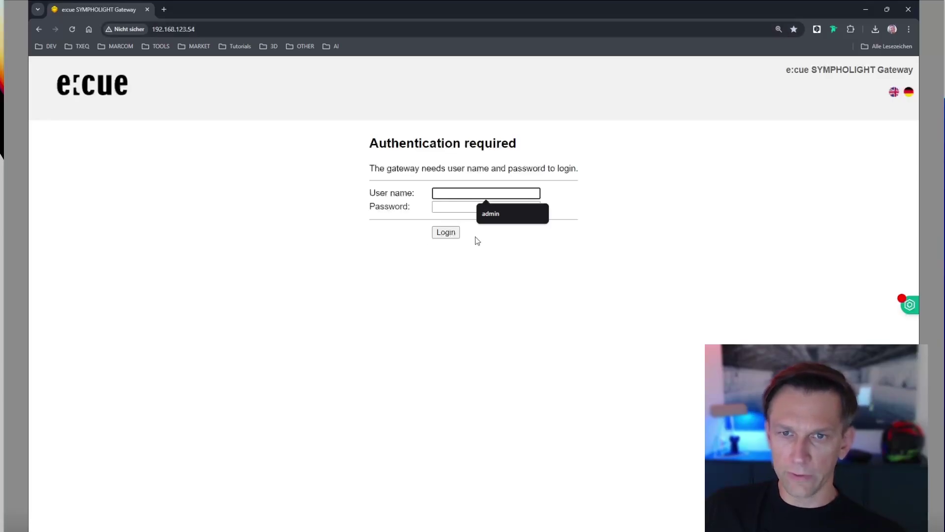
Log in with user name admin and the gateway password, fixing a typo.
{"action": "left_click", "coordinate": [459, 208]}
{"action": "left_click", "coordinate": [456, 195]}
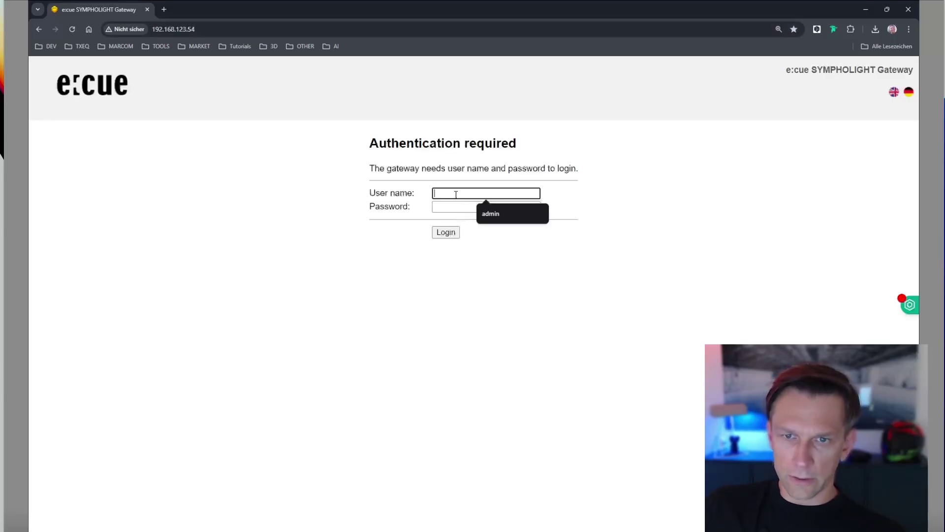
{"action": "type", "text": "adm"}
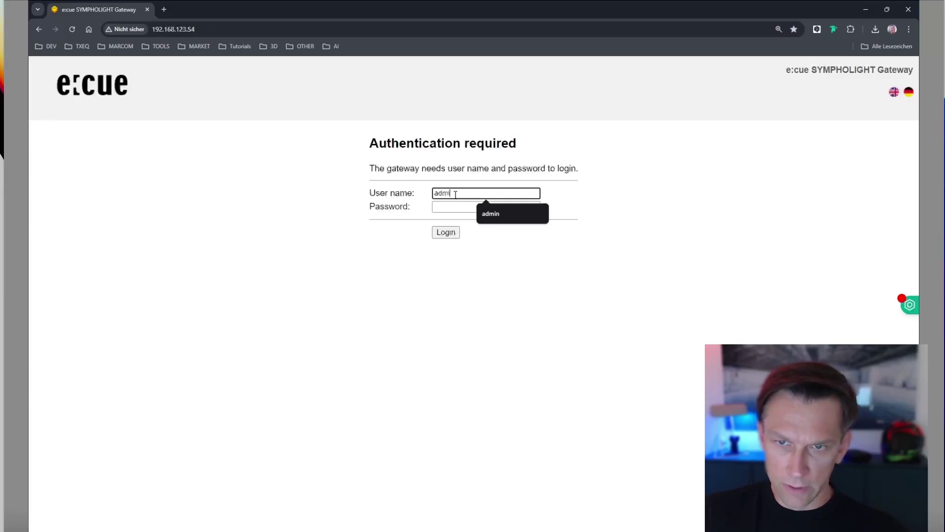
{"action": "type", "text": "in"}
{"action": "key", "text": "Tab"}
{"action": "type", "text": "ad"}
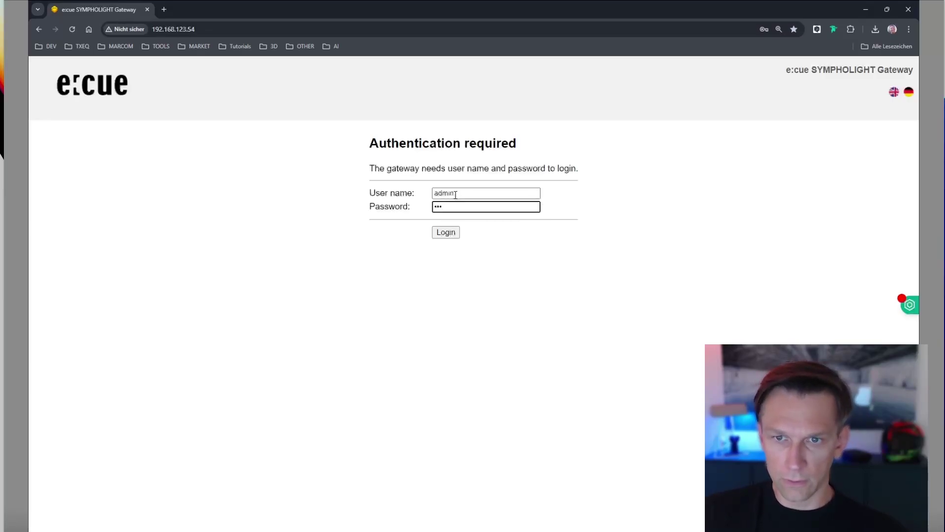
{"action": "key", "text": "BackSpace"}
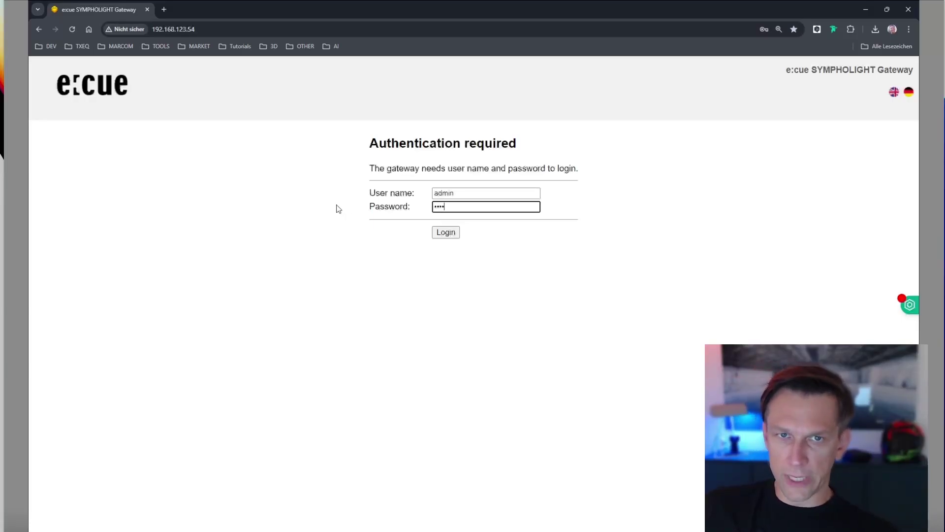
{"action": "left_click", "coordinate": [445, 232]}
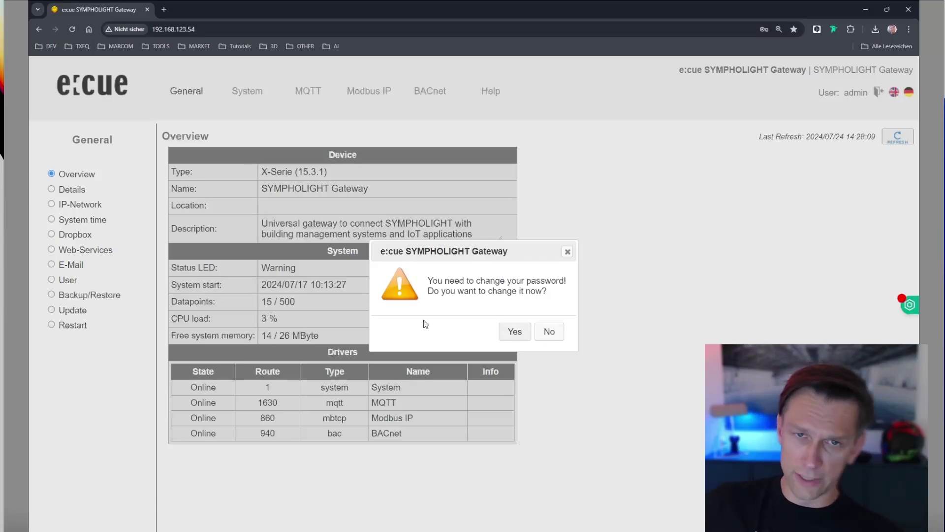
Decline the password-change prompt to reach the device Overview page.
{"action": "left_click", "coordinate": [568, 253]}
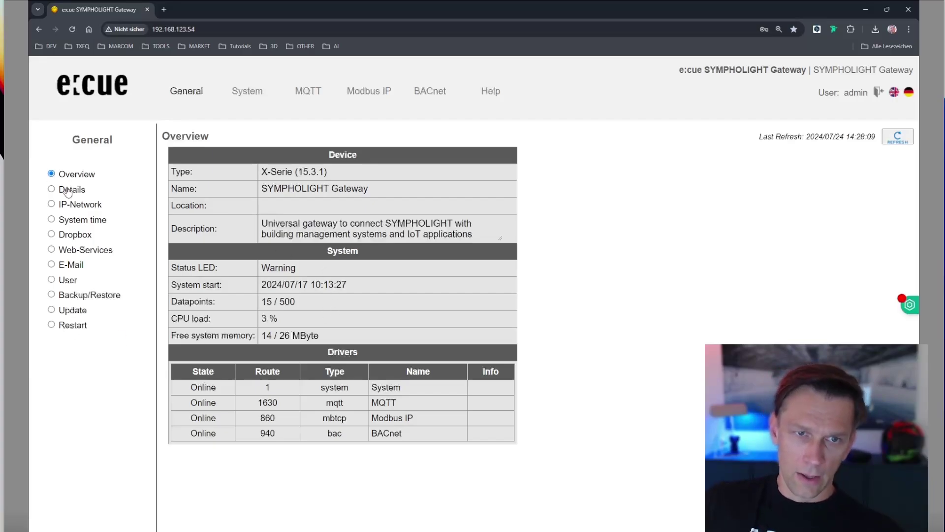
Review the IP-Network page: DHCP on, hostname BACnet, gateway 192.168.123.1.
{"action": "left_click", "coordinate": [68, 204]}
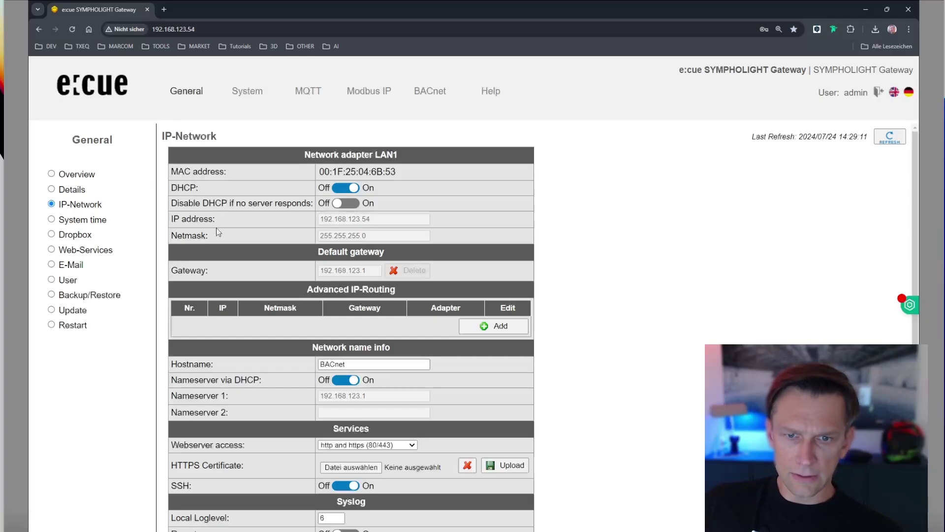
{"action": "scroll", "coordinate": [217, 236], "scroll_direction": "down", "scroll_amount": 3}
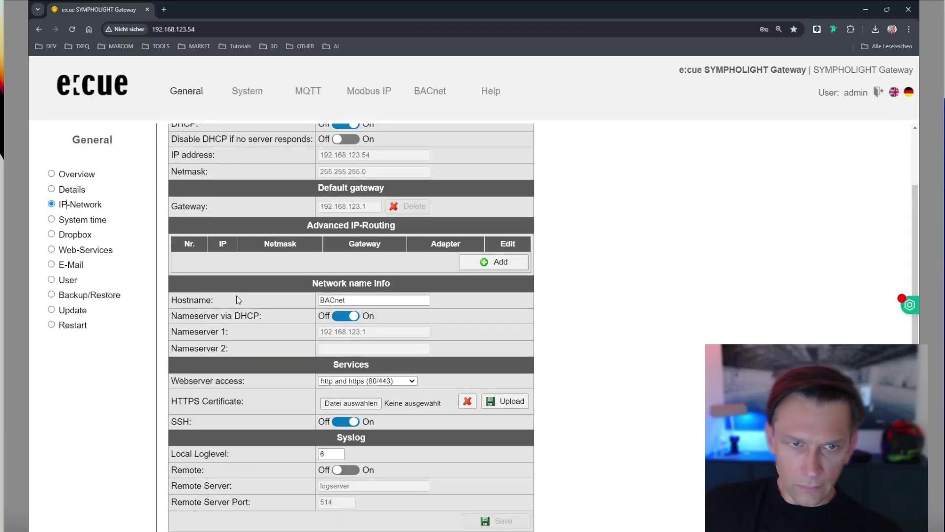
{"action": "scroll", "coordinate": [237, 293], "scroll_direction": "up", "scroll_amount": 3}
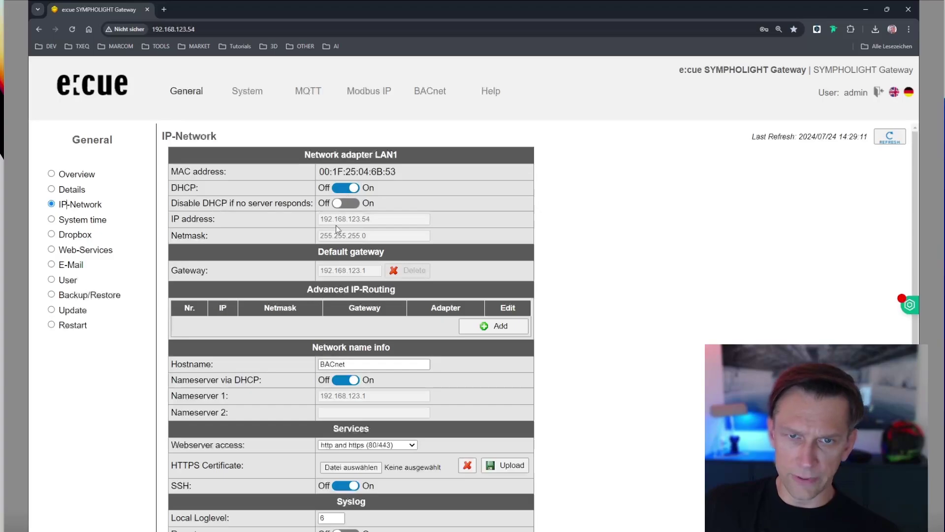
{"action": "scroll", "coordinate": [285, 298], "scroll_direction": "down", "scroll_amount": 1}
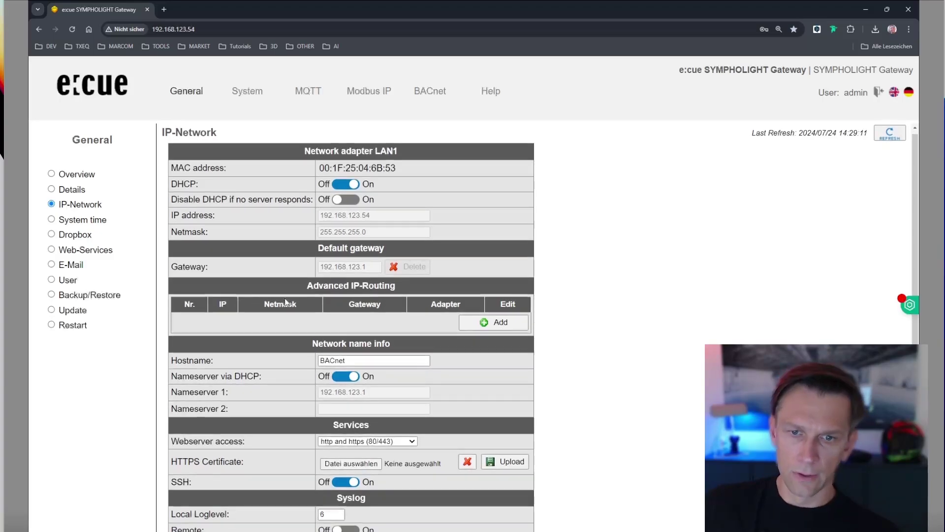
{"action": "scroll", "coordinate": [244, 376], "scroll_direction": "down", "scroll_amount": 3}
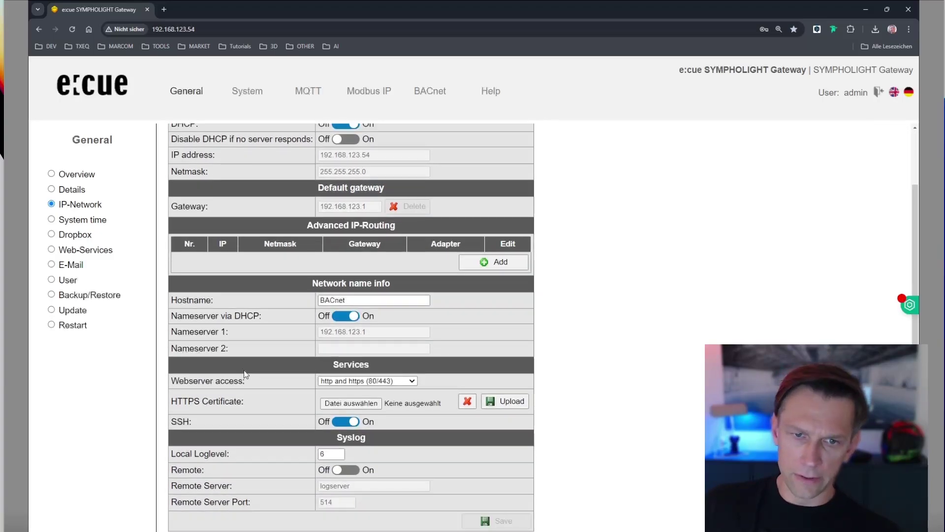
{"action": "scroll", "coordinate": [246, 364], "scroll_direction": "up", "scroll_amount": 3}
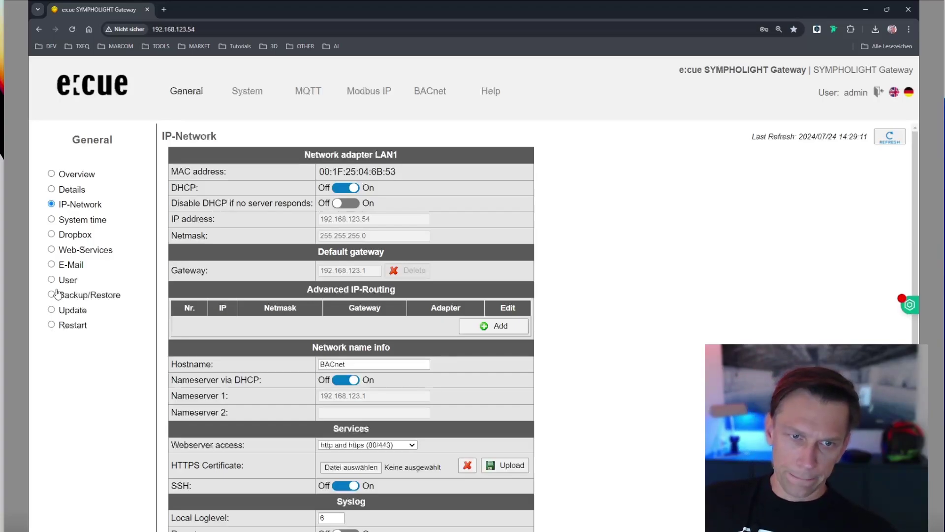
Go through Restart to the Update page's 500-datapoint X-Serie license request.
{"action": "left_click", "coordinate": [52, 327]}
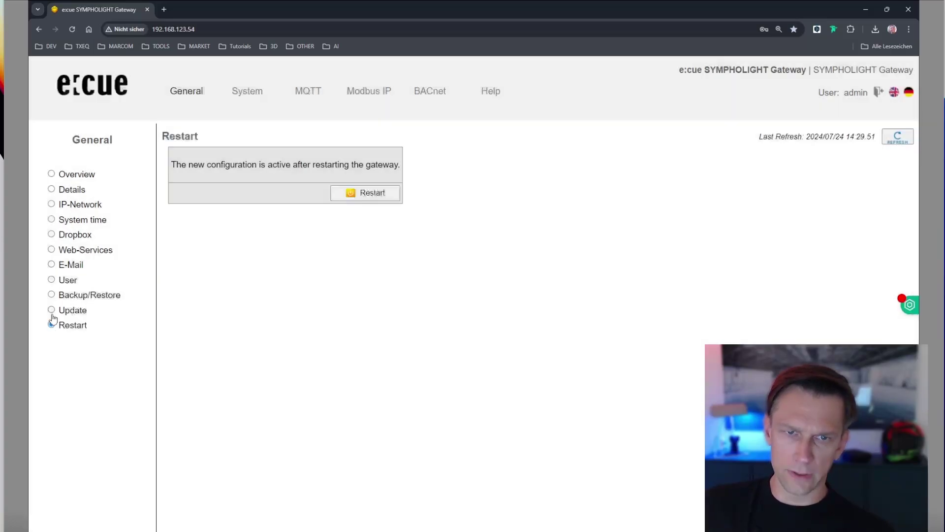
{"action": "left_click", "coordinate": [52, 311]}
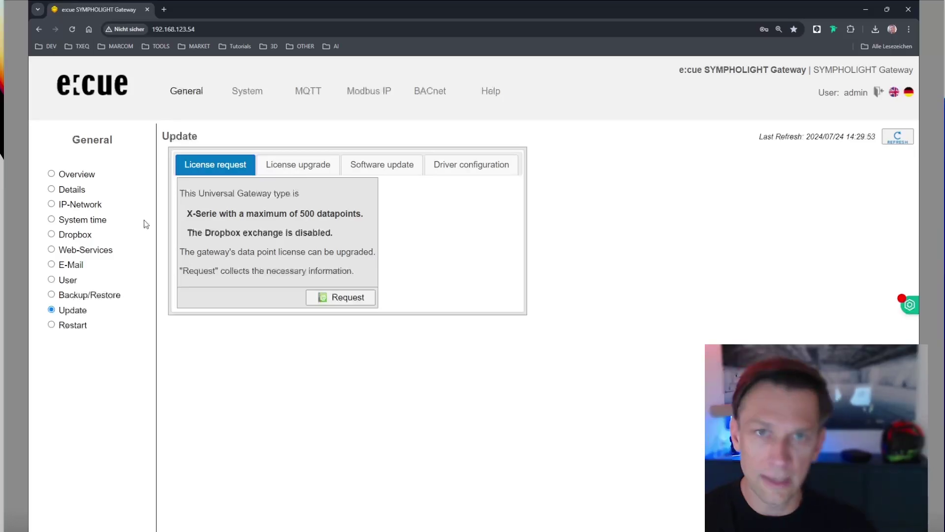
{"action": "key", "text": "Tab"}
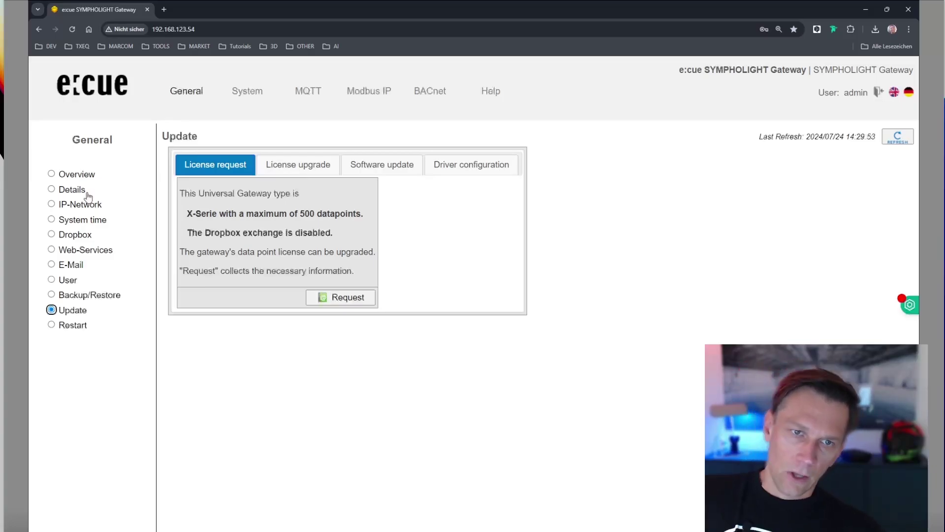
Check BACnet and MQTT driver status, then list BACnet files bac1.cfg, bac1.txt, dispatch.txt.
{"action": "left_click", "coordinate": [66, 175]}
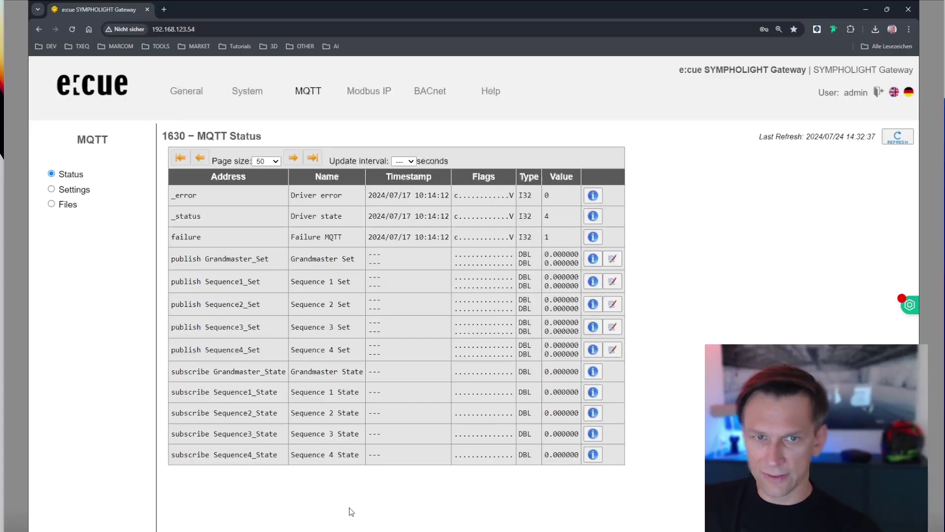
{"action": "left_click", "coordinate": [438, 91]}
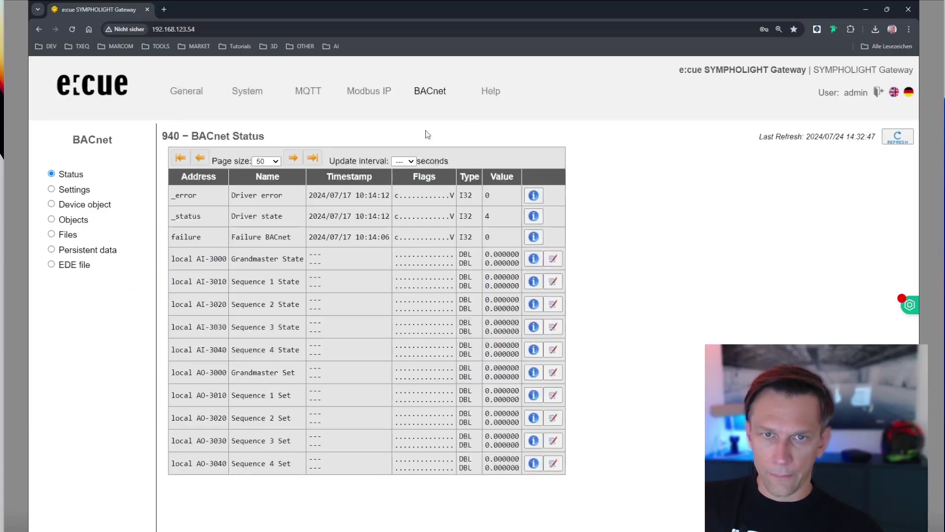
{"action": "left_click", "coordinate": [302, 96]}
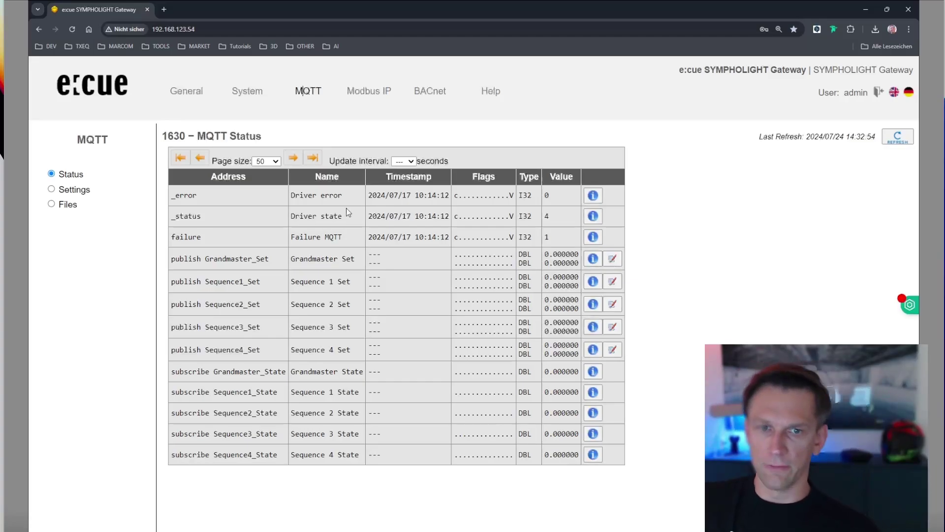
{"action": "left_click", "coordinate": [454, 116]}
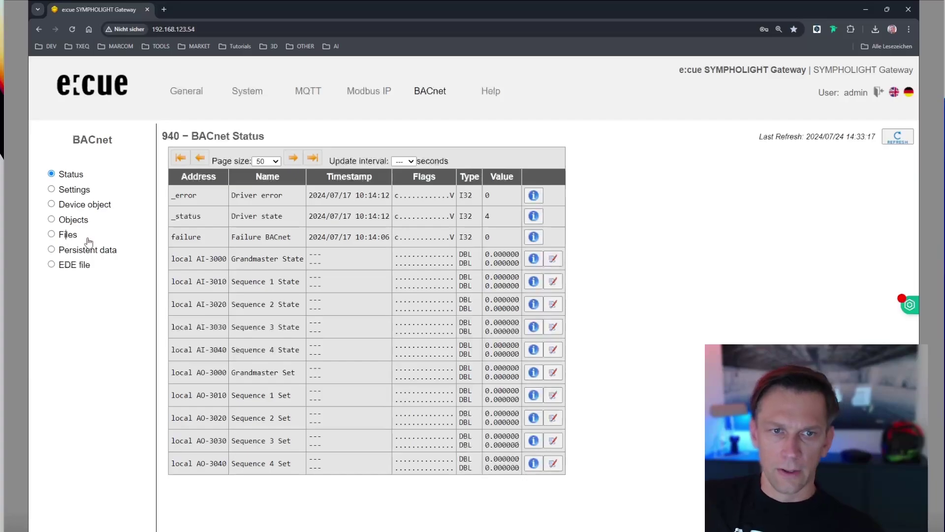
{"action": "left_click", "coordinate": [71, 235]}
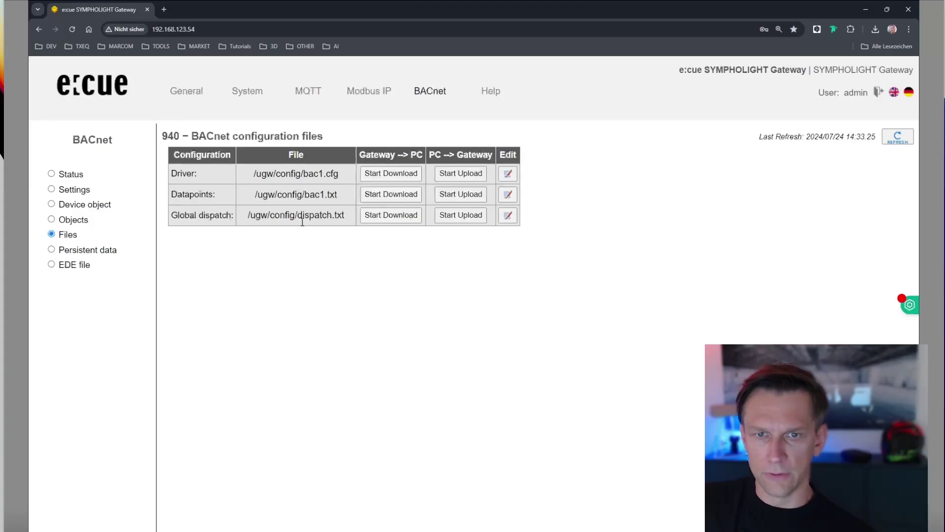
Show the MQTT Files page with mqtt1.cfg, the CA file and dispatch.txt.
{"action": "left_click", "coordinate": [302, 91]}
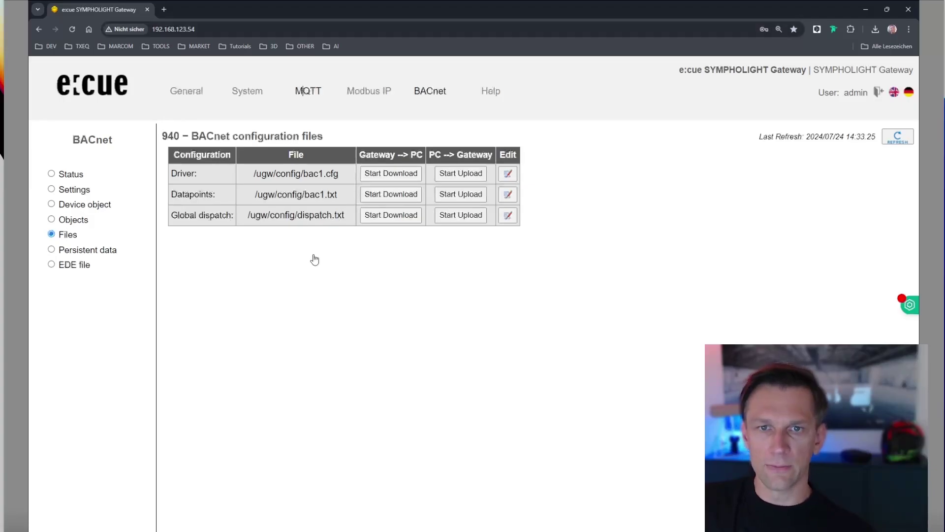
{"action": "left_click", "coordinate": [74, 189]}
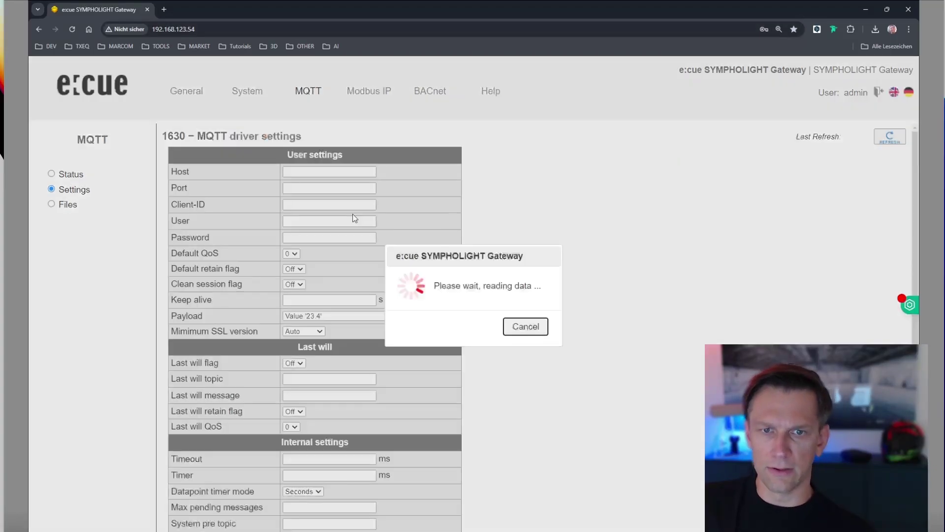
{"action": "left_click", "coordinate": [66, 204]}
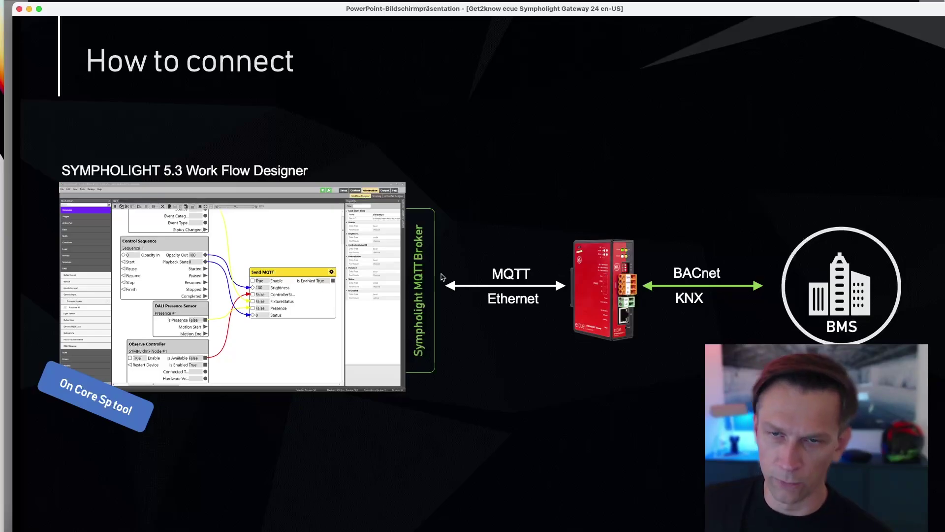
Leave the PowerPoint slideshow and return to the gateway's MQTT Files page.
{"action": "key", "text": "ctrl+Right"}
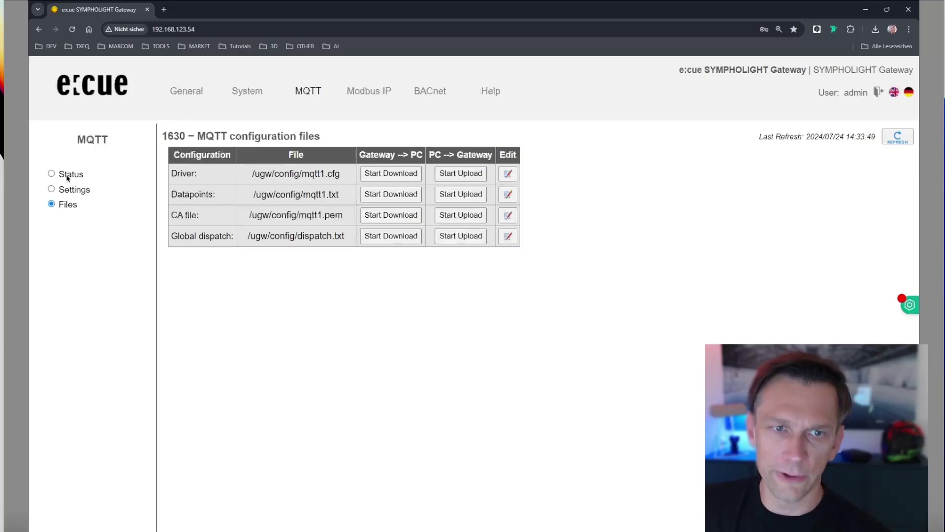
Show MQTT settings: host 192.168.123.91, port 8883, client ID Session1.
{"action": "left_click", "coordinate": [52, 174]}
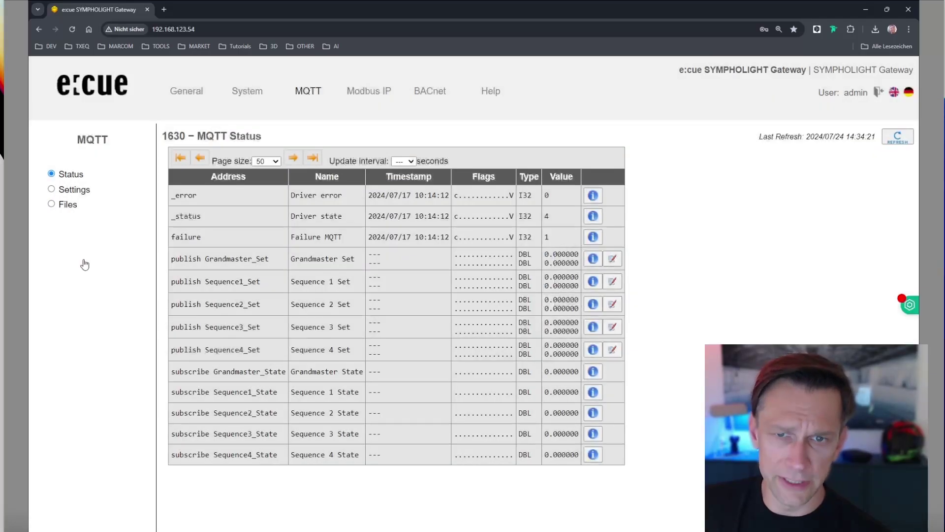
{"action": "left_click", "coordinate": [51, 189]}
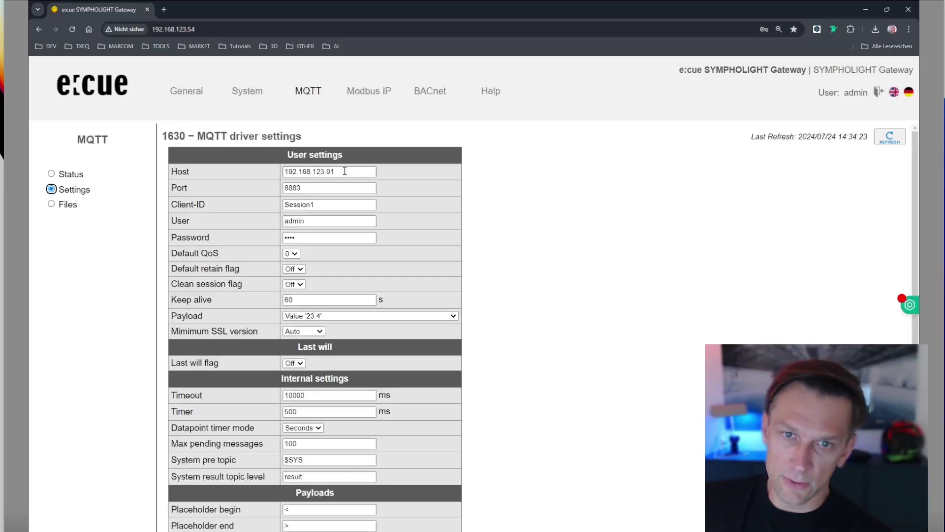
Inspect MQTT port 8883 and the login user and password, then go to SYMPHOLIGHT.
{"action": "left_click", "coordinate": [323, 189]}
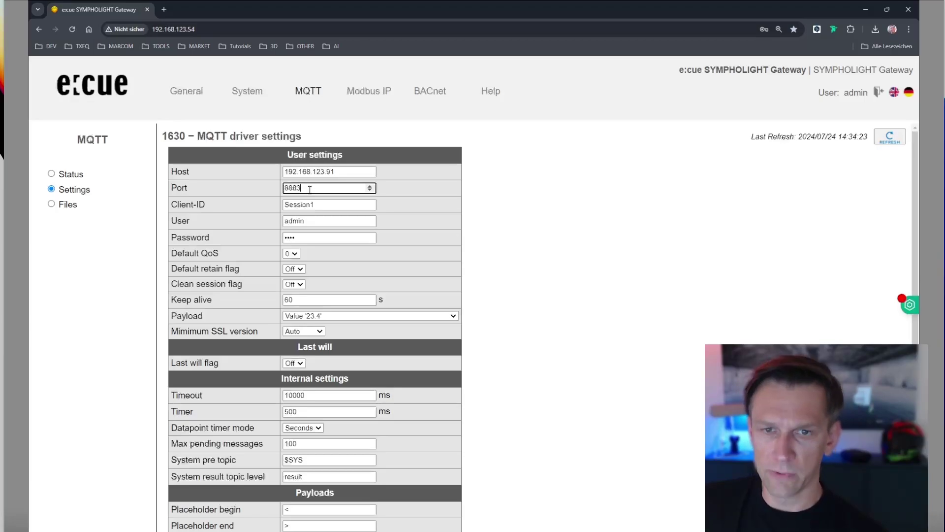
{"action": "left_click", "coordinate": [317, 222]}
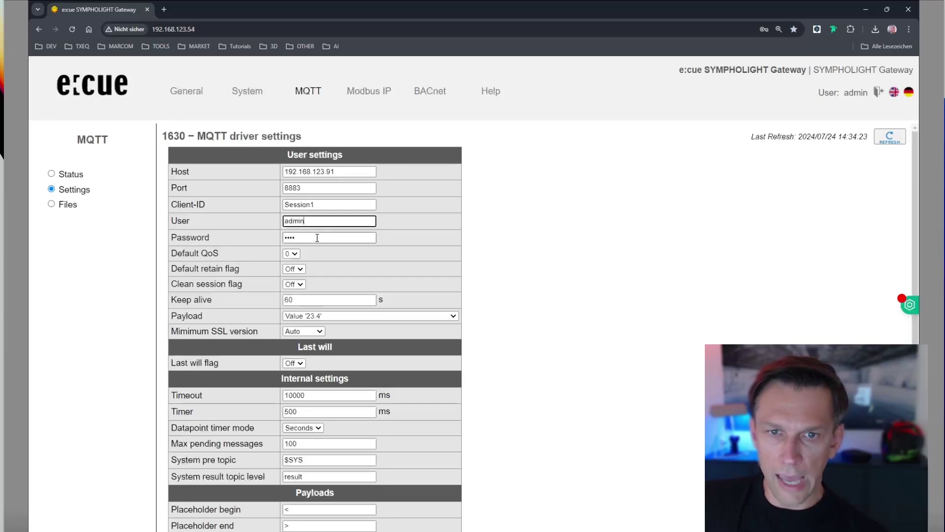
{"action": "left_click", "coordinate": [317, 238]}
{"action": "left_click", "coordinate": [313, 221]}
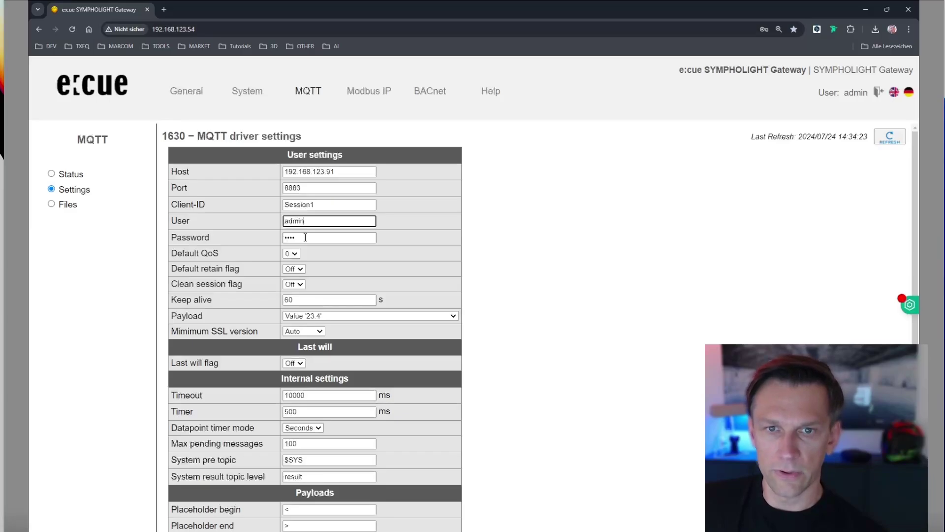
{"action": "scroll", "coordinate": [472, 430], "scroll_direction": "down", "scroll_amount": 1}
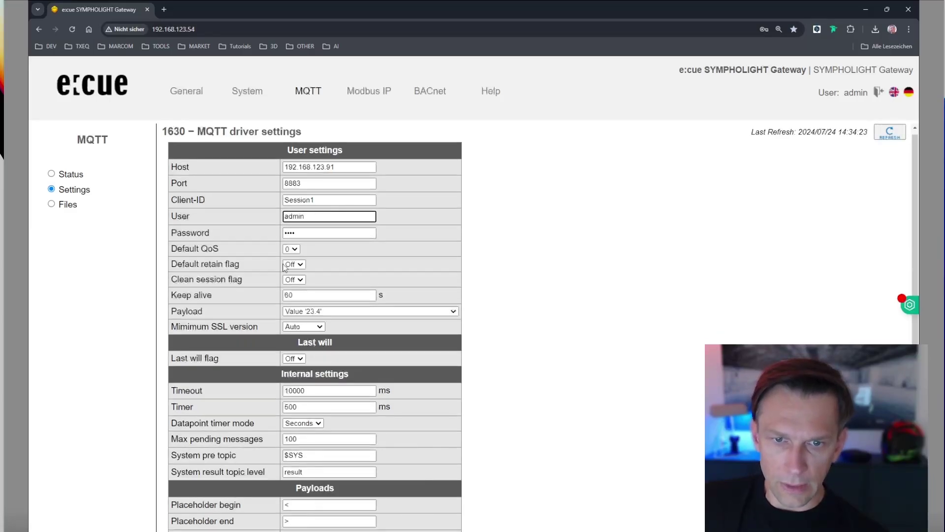
{"action": "key", "text": "alt+Tab"}
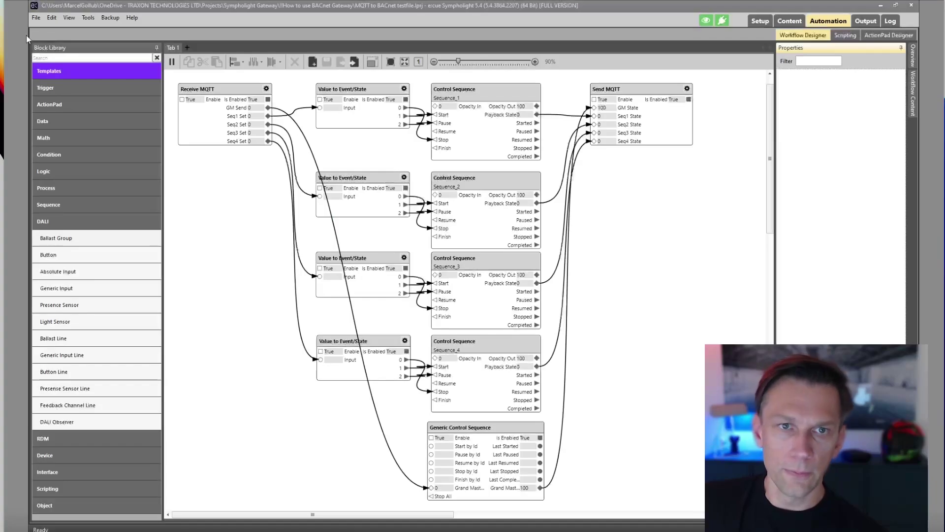
Confirm the Application Settings Web server stays on interface 192.168.123.2, port 8081.
{"action": "left_click", "coordinate": [88, 17]}
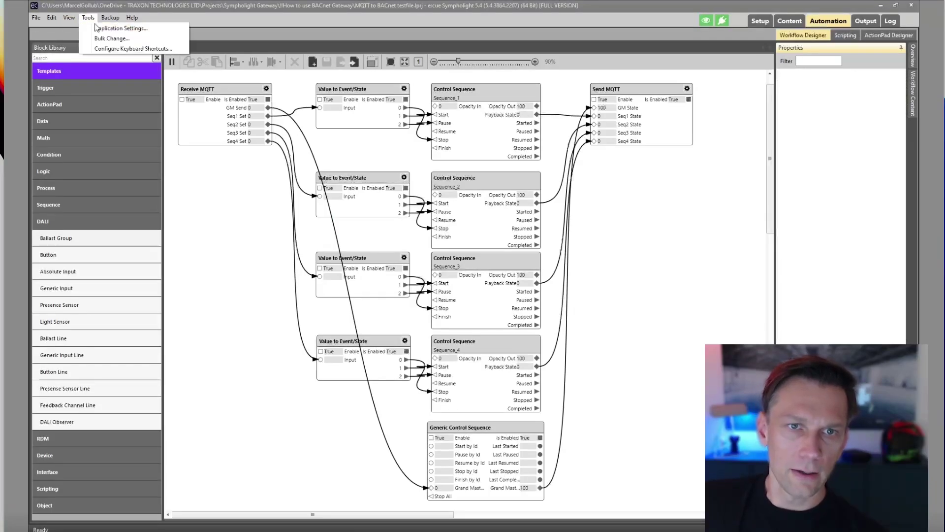
{"action": "left_click", "coordinate": [97, 29]}
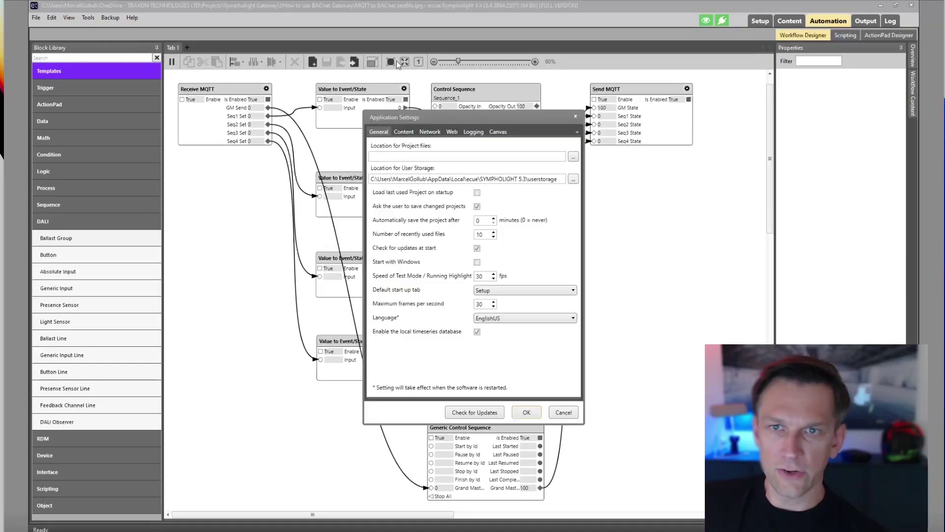
{"action": "left_click", "coordinate": [429, 132]}
{"action": "left_click", "coordinate": [451, 132]}
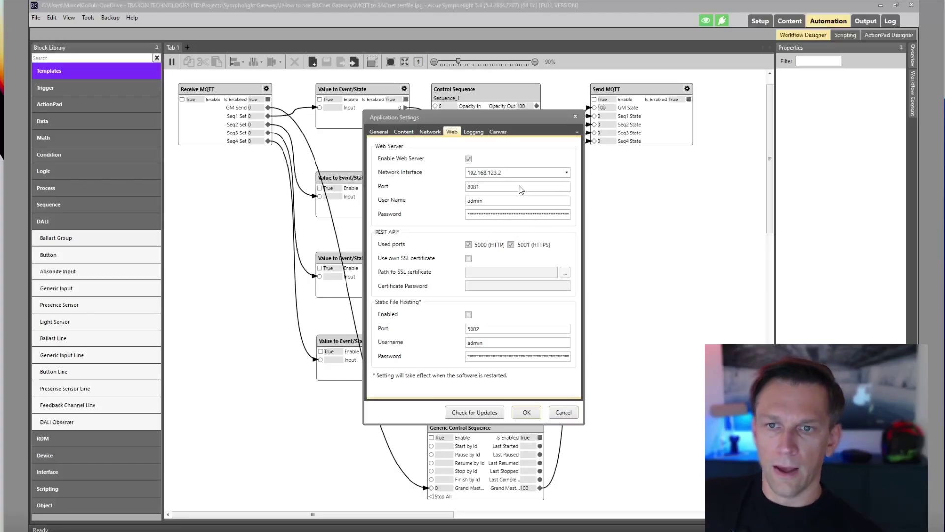
{"action": "left_click", "coordinate": [569, 172]}
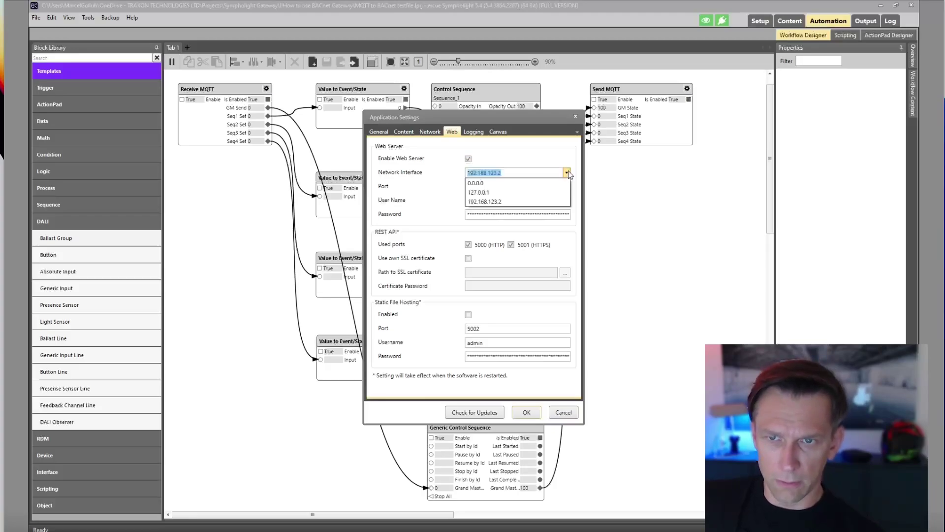
{"action": "left_click", "coordinate": [566, 174]}
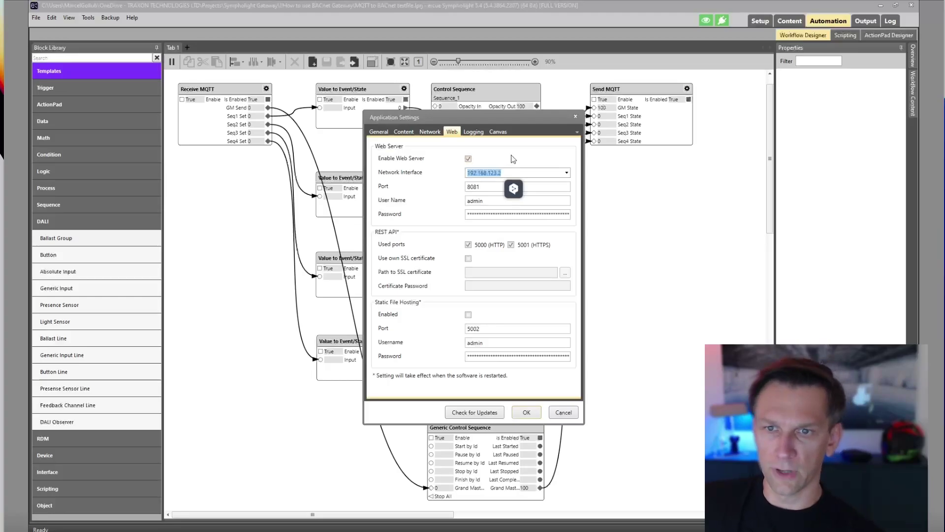
Close the application settings and change the MQTT broker host to 192.168.123.2.
{"action": "left_click", "coordinate": [526, 412]}
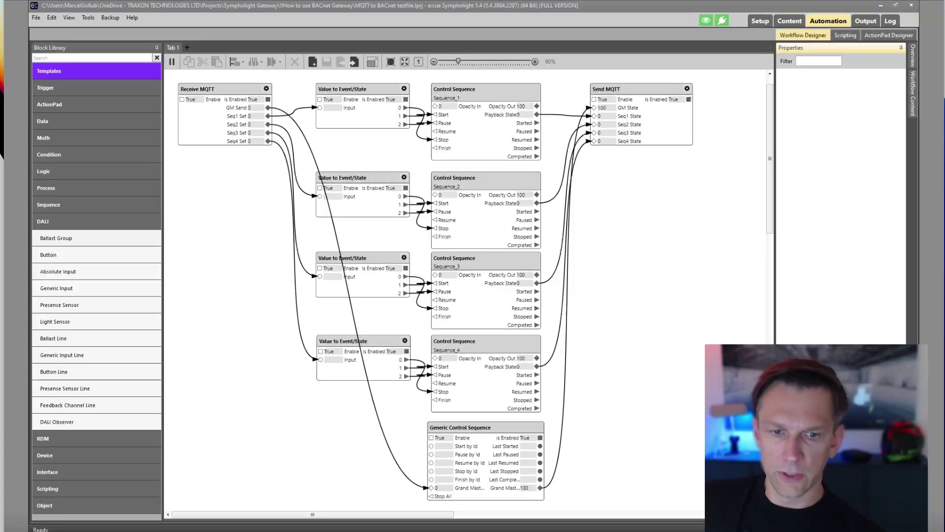
{"action": "key", "text": "alt+Tab"}
{"action": "left_click", "coordinate": [344, 164]}
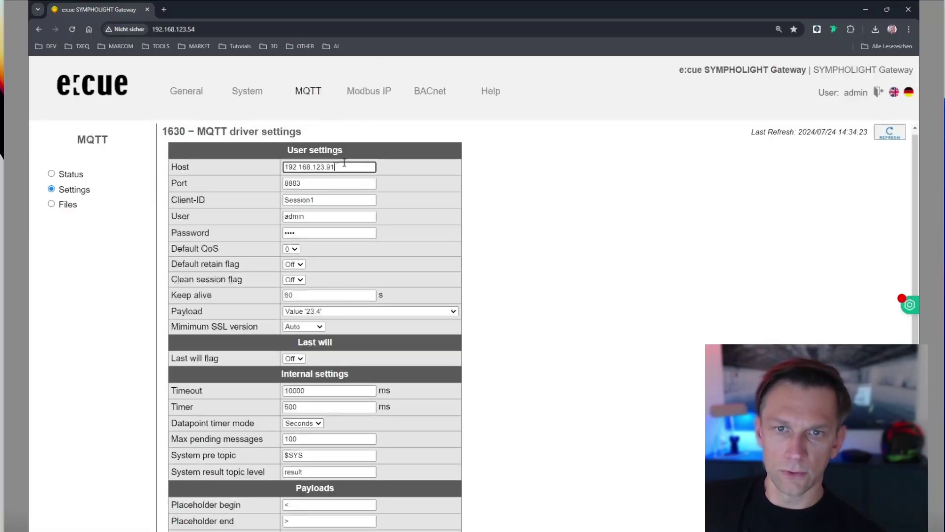
{"action": "key", "text": "BackSpace"}
{"action": "key", "text": "BackSpace"}
{"action": "type", "text": "2"}
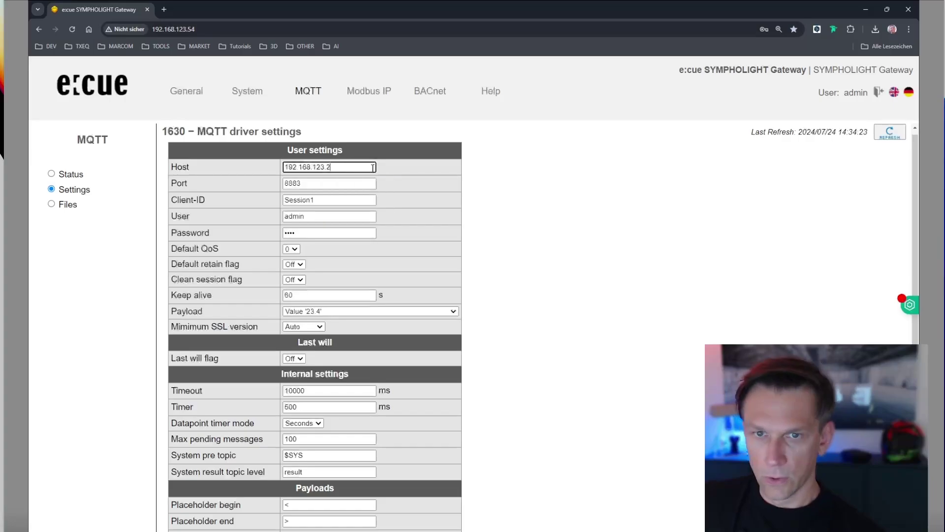
{"action": "left_click", "coordinate": [497, 184]}
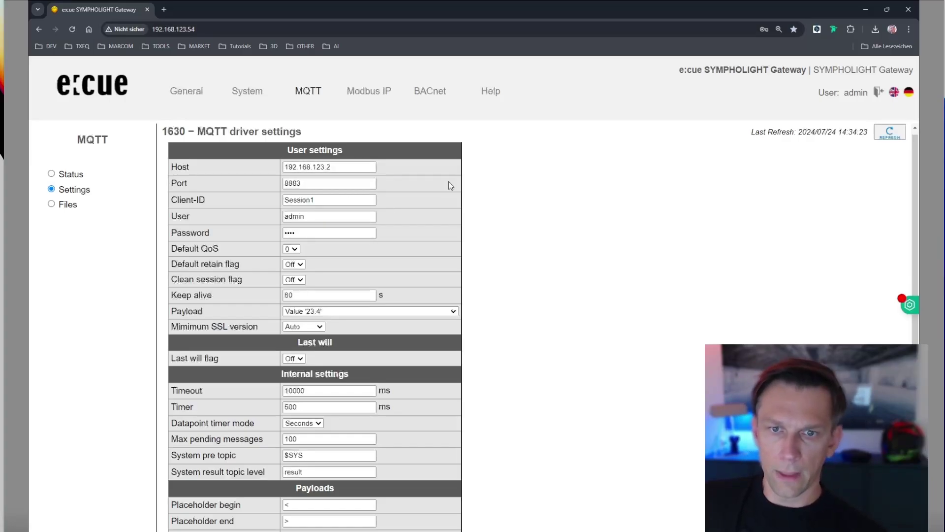
Without saving, view the MQTT Status datapoint table, which shows Failure MQTT at 1.
{"action": "scroll", "coordinate": [520, 211], "scroll_direction": "down", "scroll_amount": 3}
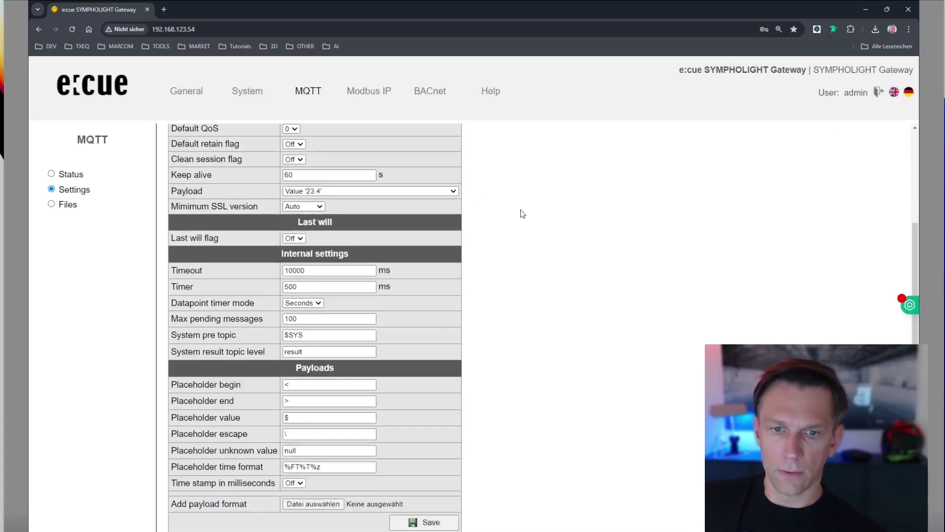
{"action": "scroll", "coordinate": [523, 214], "scroll_direction": "up", "scroll_amount": 3}
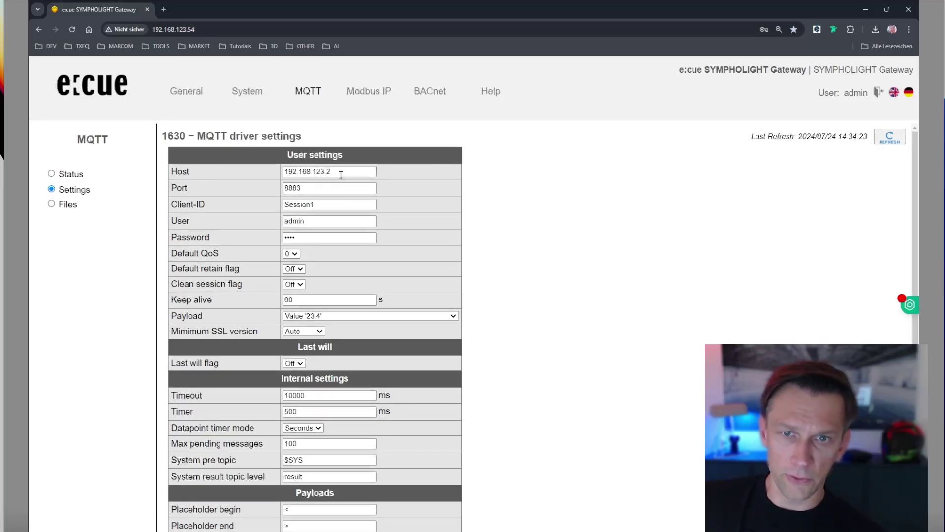
{"action": "left_click", "coordinate": [52, 174]}
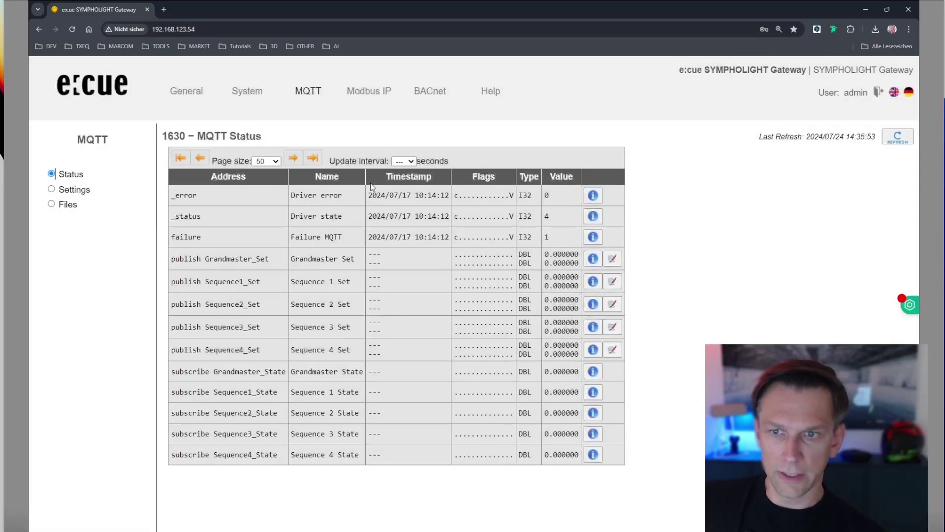
View the Failure MQTT datapoint's information (value 1), then go back to MQTT Settings.
{"action": "left_click", "coordinate": [593, 237]}
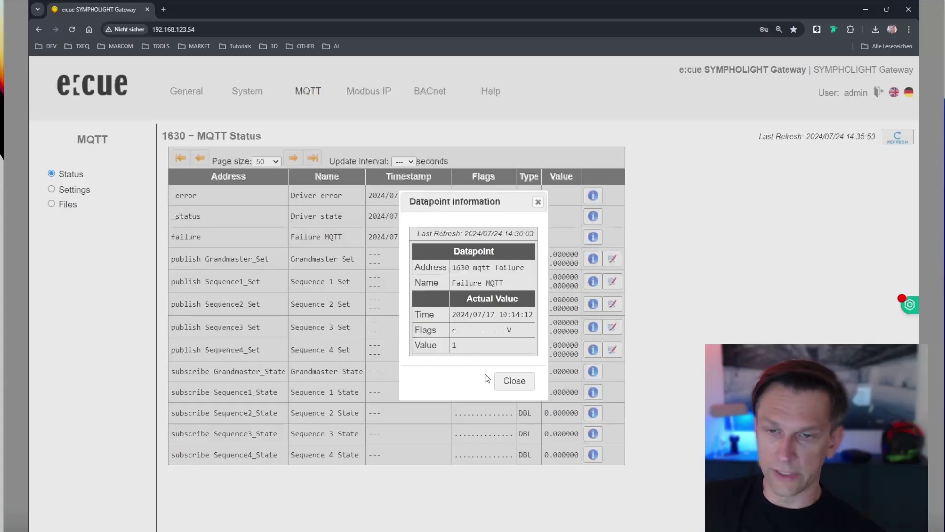
{"action": "left_click", "coordinate": [539, 203]}
{"action": "left_click", "coordinate": [79, 190]}
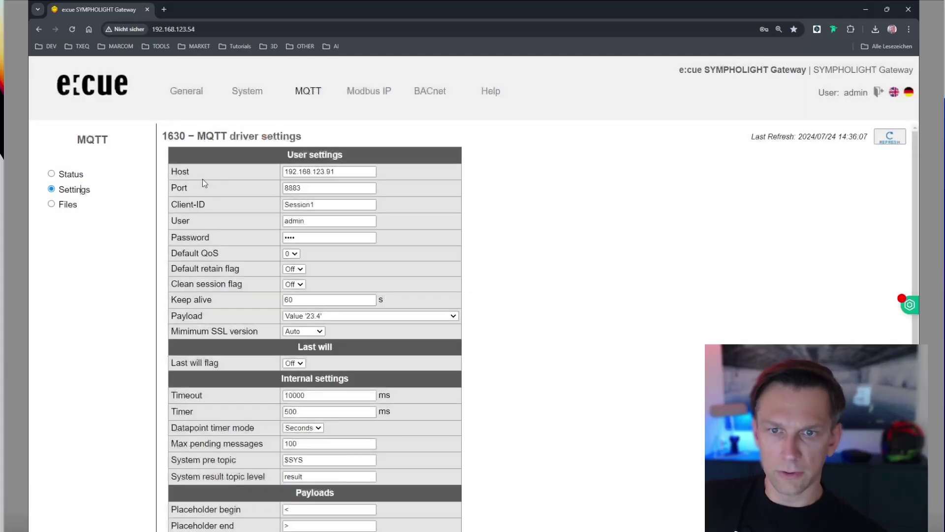
Replace the MQTT host with the autocompleted 192.168.123.2, save, and acknowledge the saved message.
{"action": "left_click", "coordinate": [351, 172]}
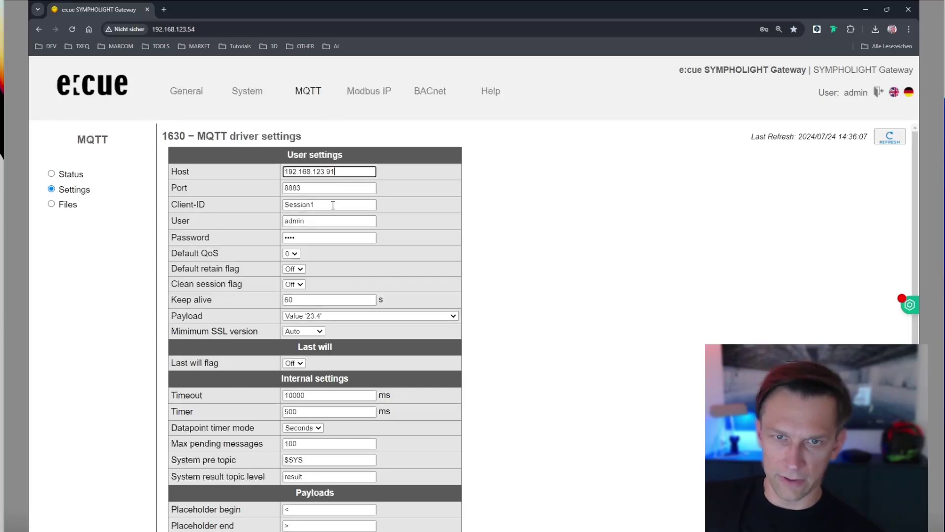
{"action": "key", "text": "BackSpace"}
{"action": "key", "text": "BackSpace"}
{"action": "key", "text": "BackSpace"}
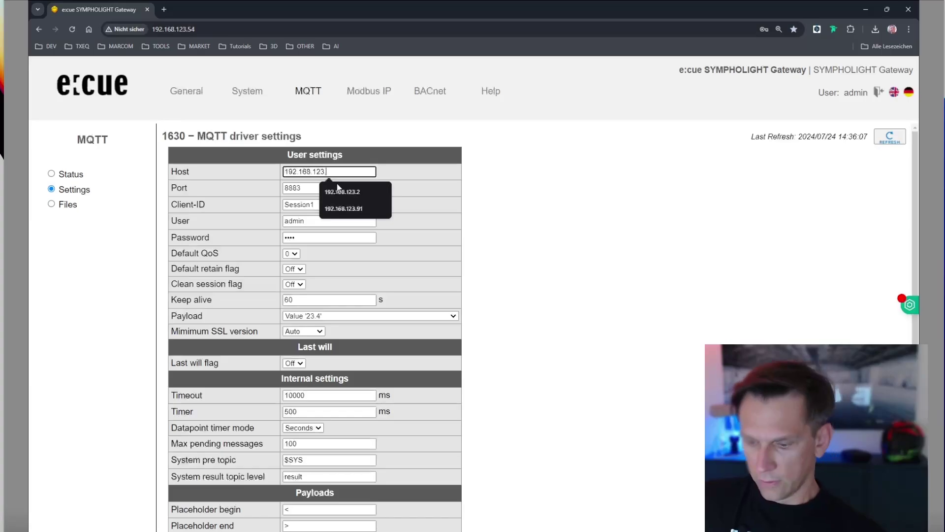
{"action": "left_click", "coordinate": [342, 191]}
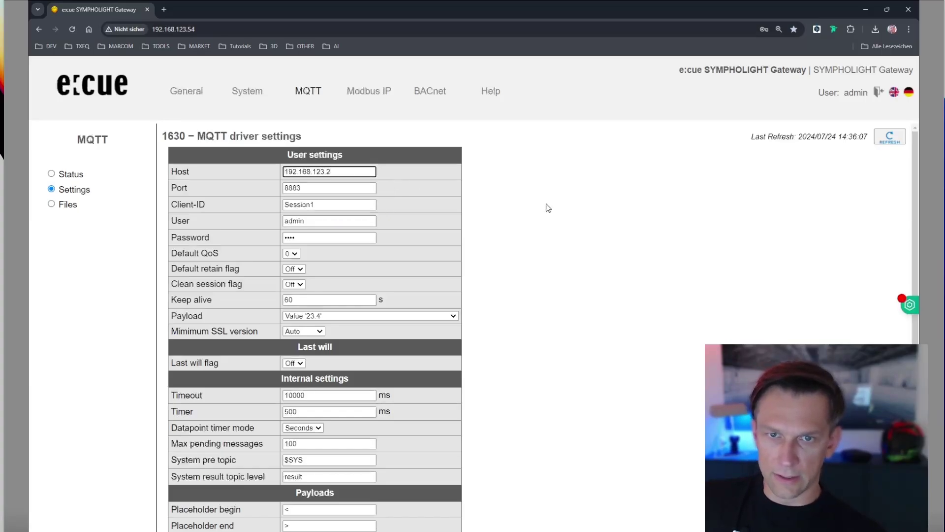
{"action": "scroll", "coordinate": [370, 204], "scroll_direction": "down", "scroll_amount": 1}
{"action": "scroll", "coordinate": [435, 359], "scroll_direction": "down", "scroll_amount": 2}
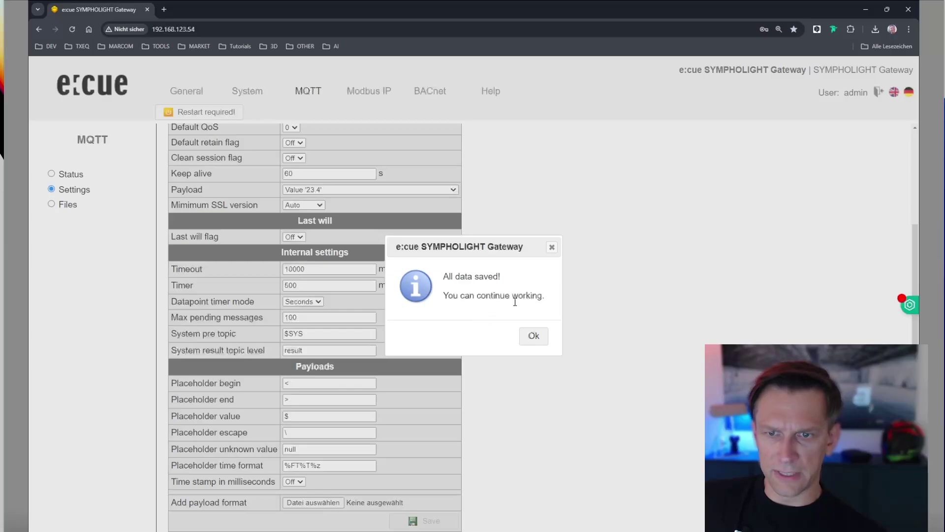
{"action": "left_click", "coordinate": [534, 335]}
{"action": "scroll", "coordinate": [430, 216], "scroll_direction": "up", "scroll_amount": 3}
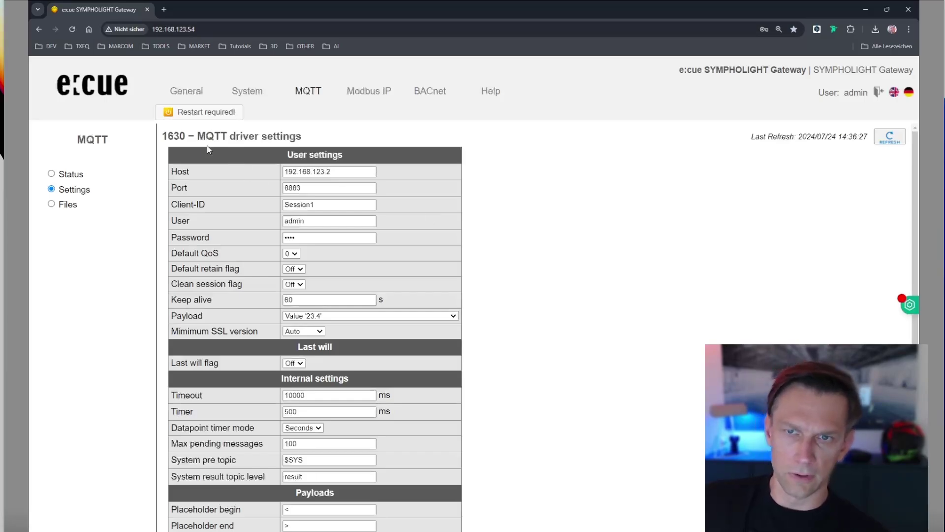
Restart the gateway communication from the Restart Gateway tab, confirming Yes and then Ok.
{"action": "left_click", "coordinate": [197, 115]}
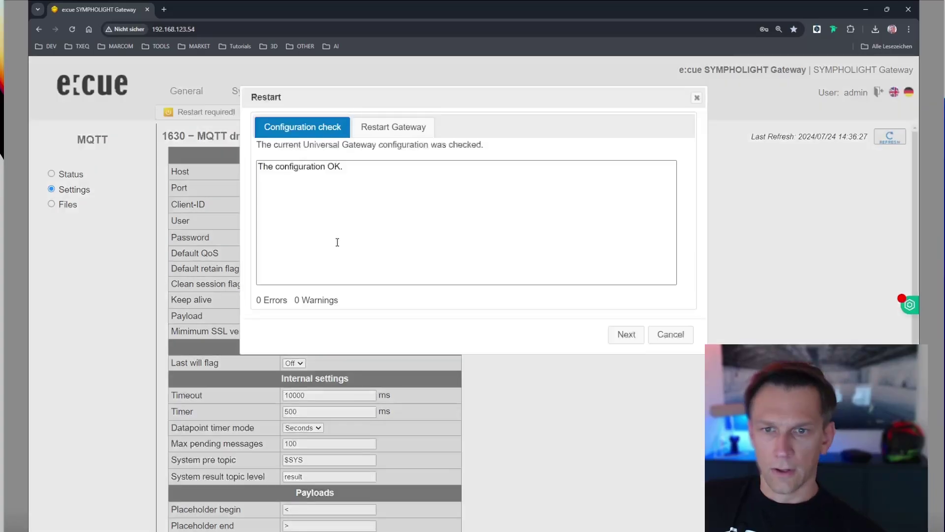
{"action": "left_click", "coordinate": [637, 335]}
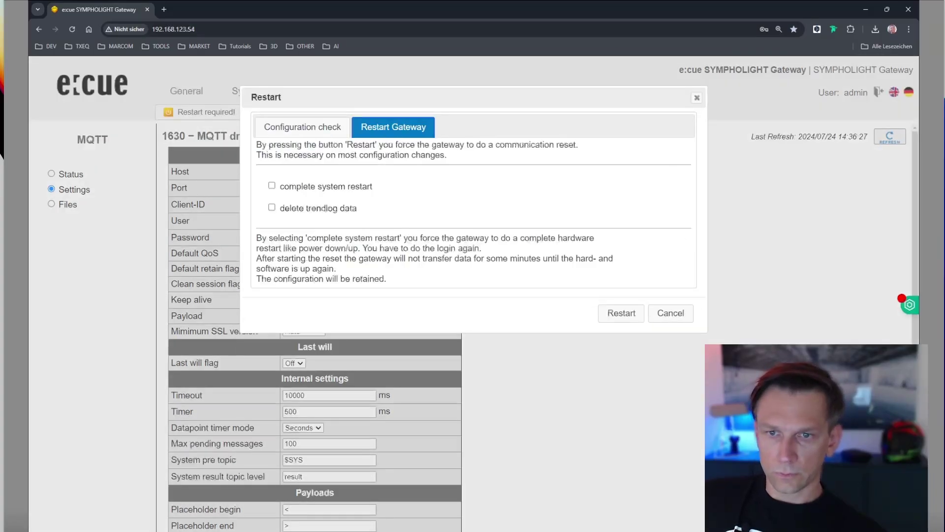
{"action": "left_click", "coordinate": [633, 321]}
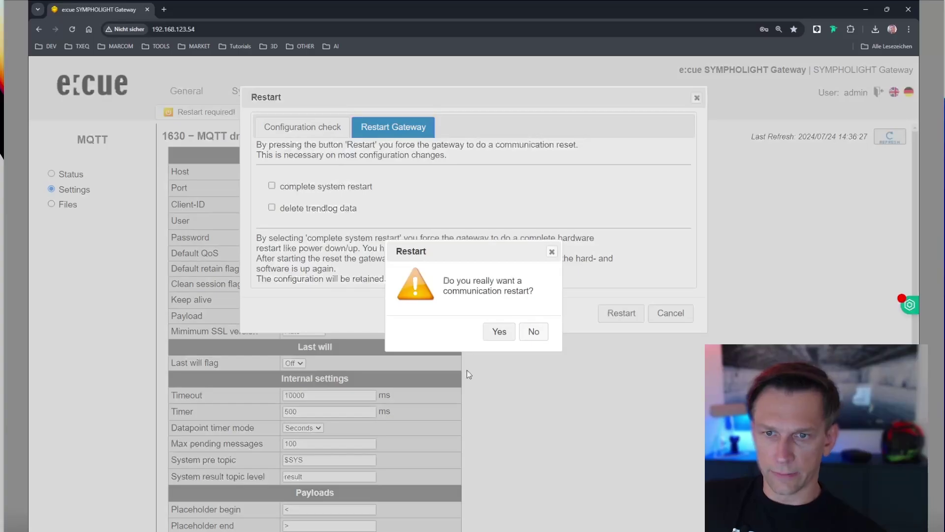
{"action": "left_click", "coordinate": [502, 333]}
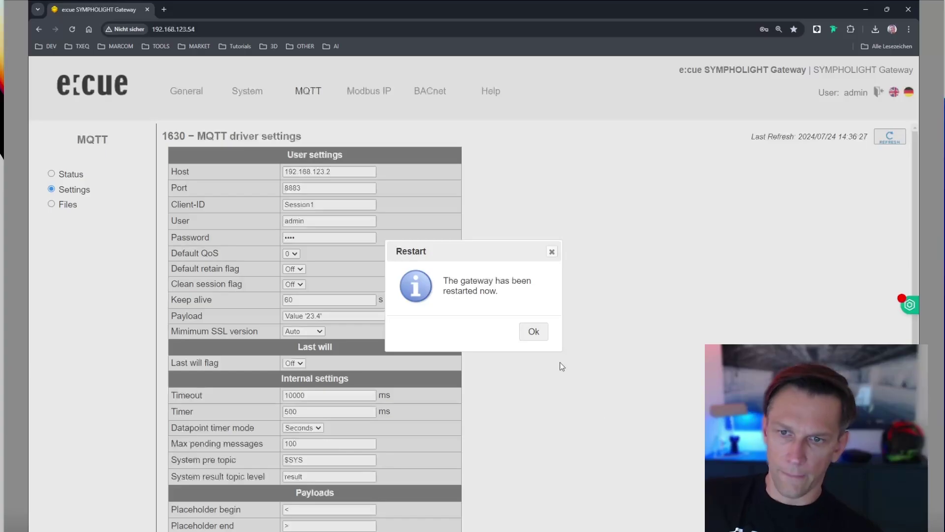
{"action": "left_click", "coordinate": [533, 331]}
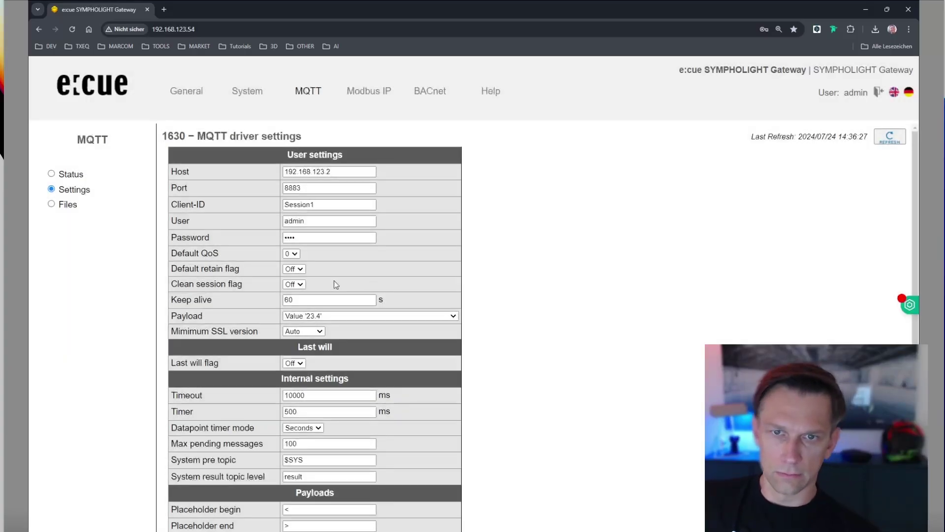
Reload the MQTT Status table, check failure is 0 and driver state 4, then return to Settings.
{"action": "left_click", "coordinate": [74, 176]}
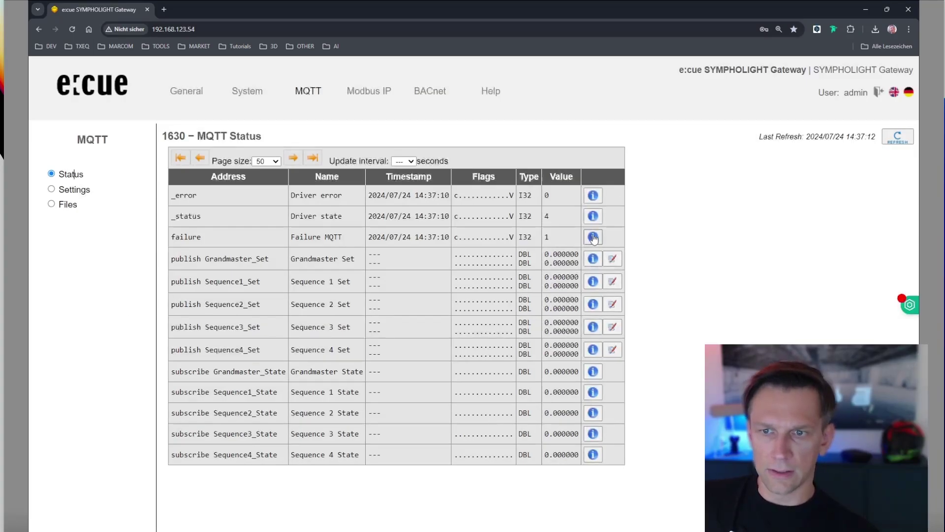
{"action": "left_click", "coordinate": [72, 189]}
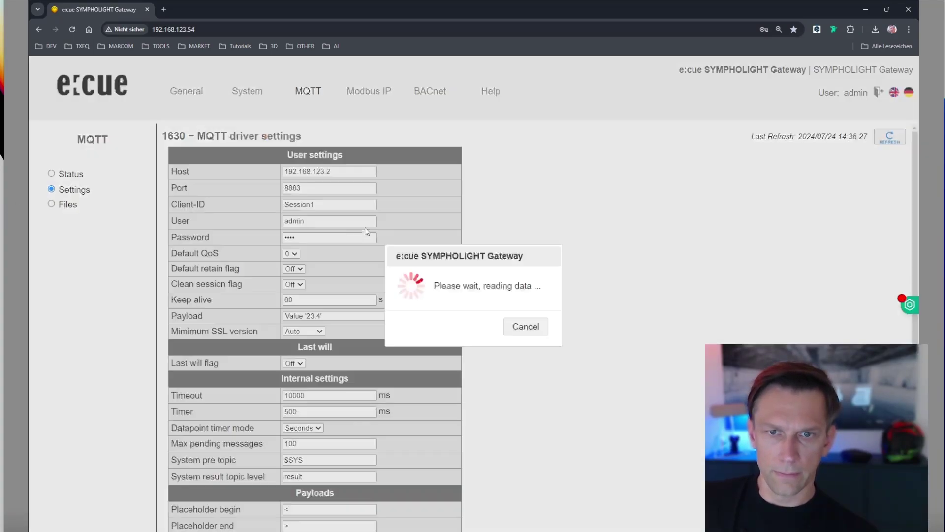
{"action": "left_click", "coordinate": [66, 174]}
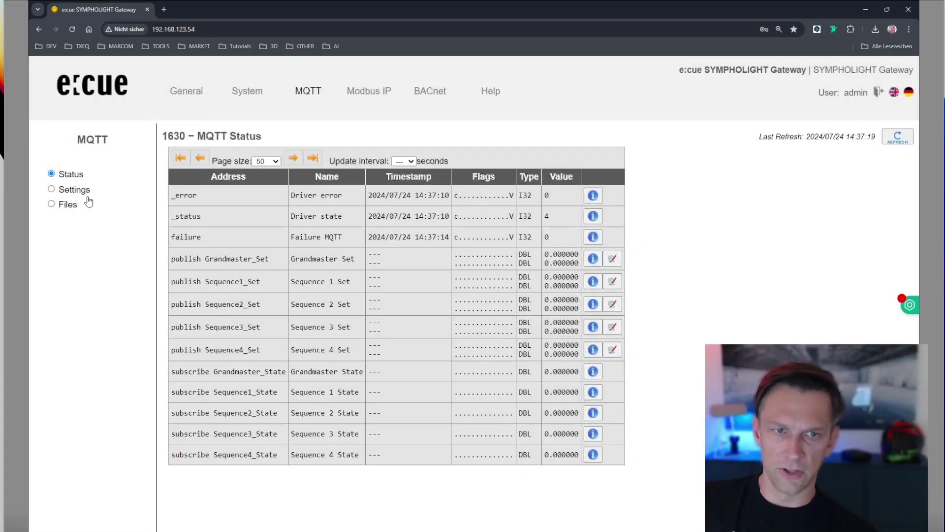
{"action": "double_click", "coordinate": [544, 237]}
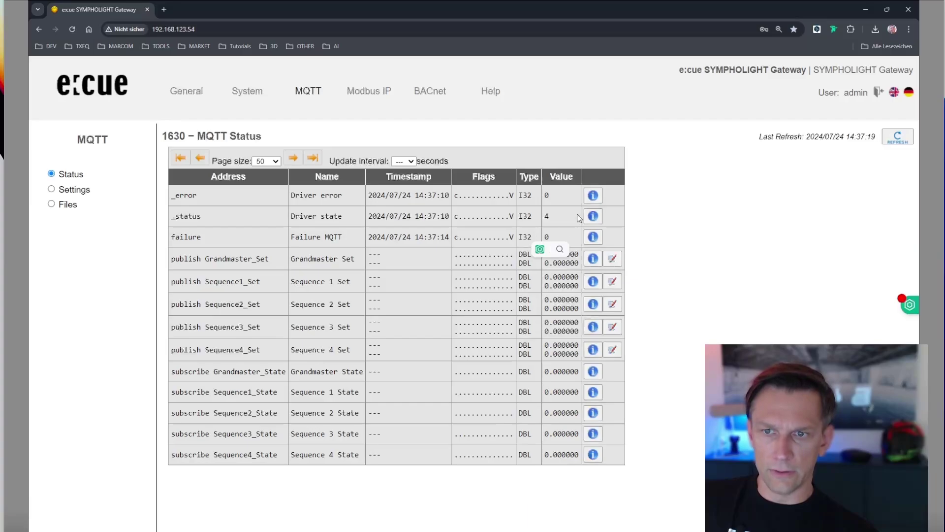
{"action": "left_click", "coordinate": [593, 216]}
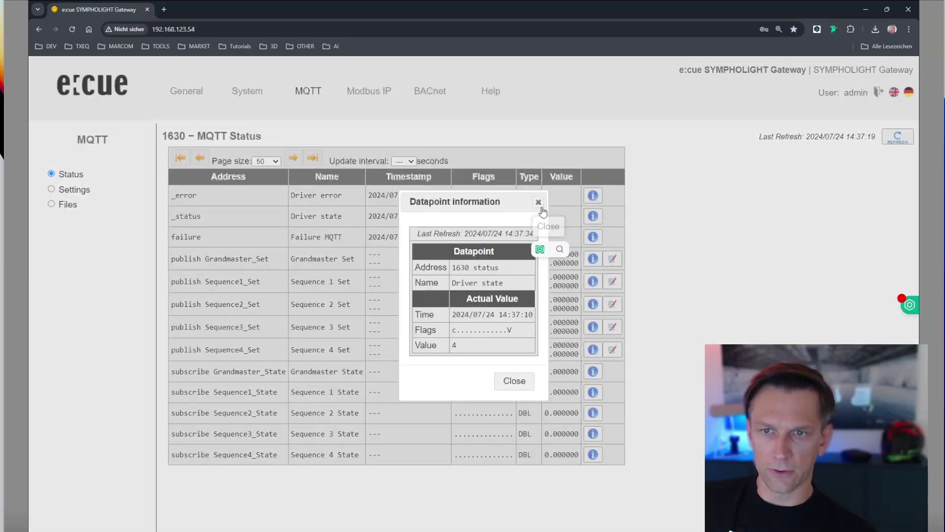
{"action": "left_click", "coordinate": [538, 202]}
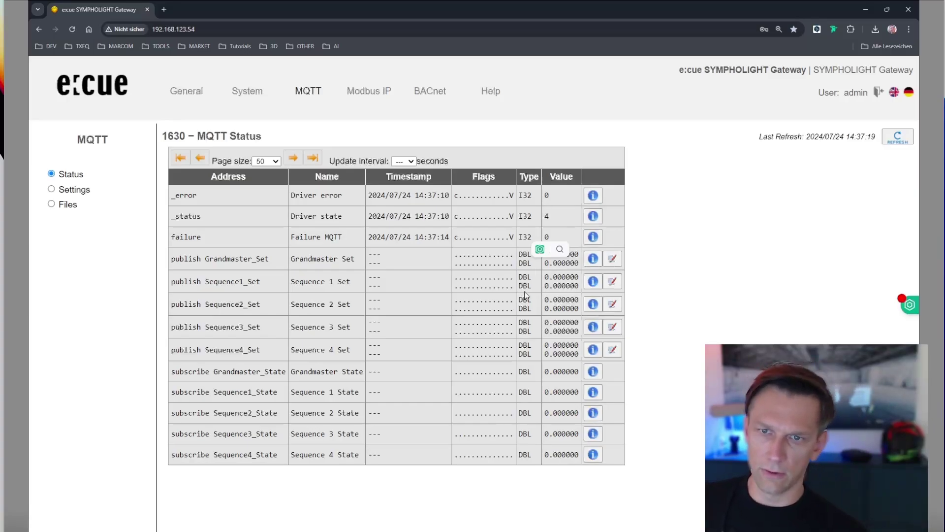
{"action": "left_click", "coordinate": [69, 191]}
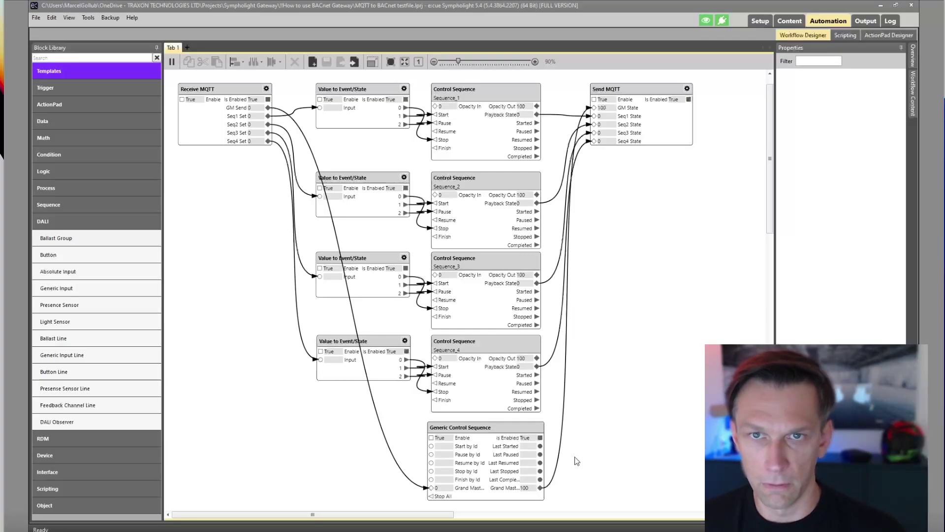
Confirm the Content timeline's sequence list keeps Sequence_1, then switch to the Automation workflow designer.
{"action": "left_click", "coordinate": [577, 461]}
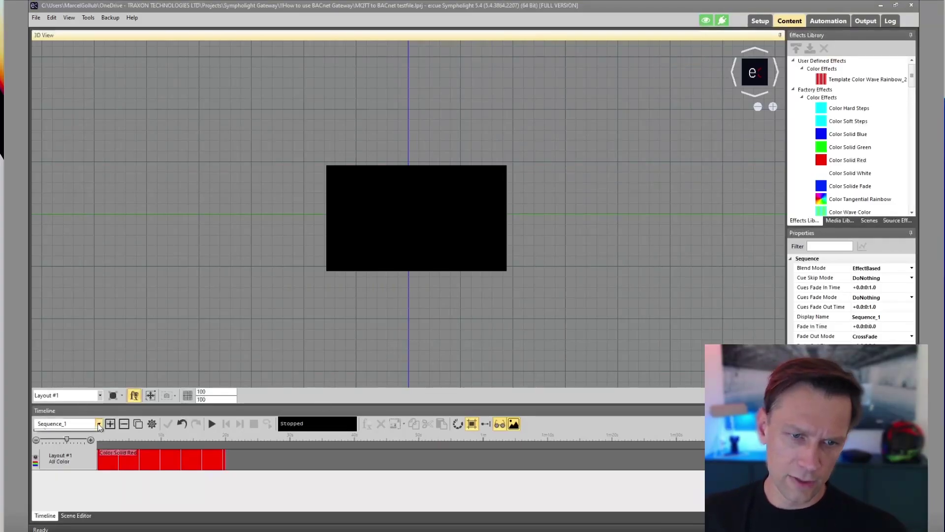
{"action": "left_click", "coordinate": [99, 423]}
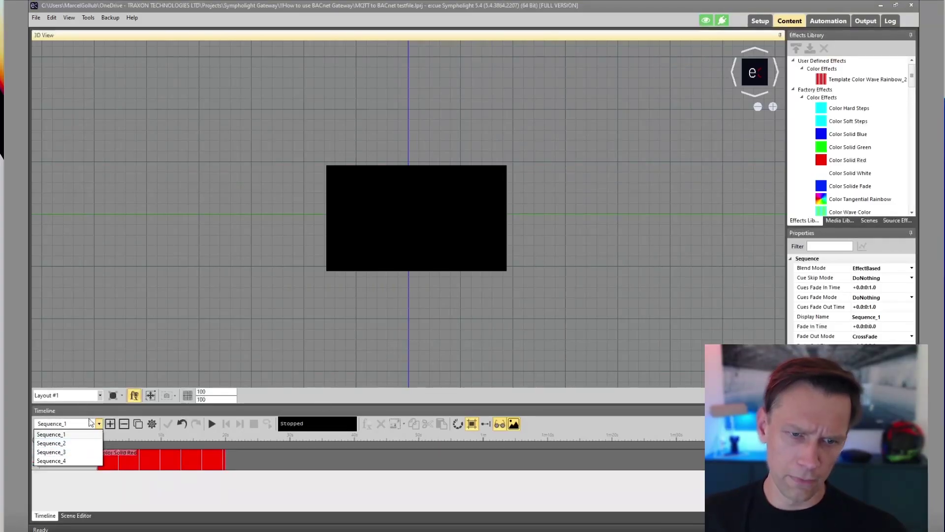
{"action": "left_click", "coordinate": [99, 425]}
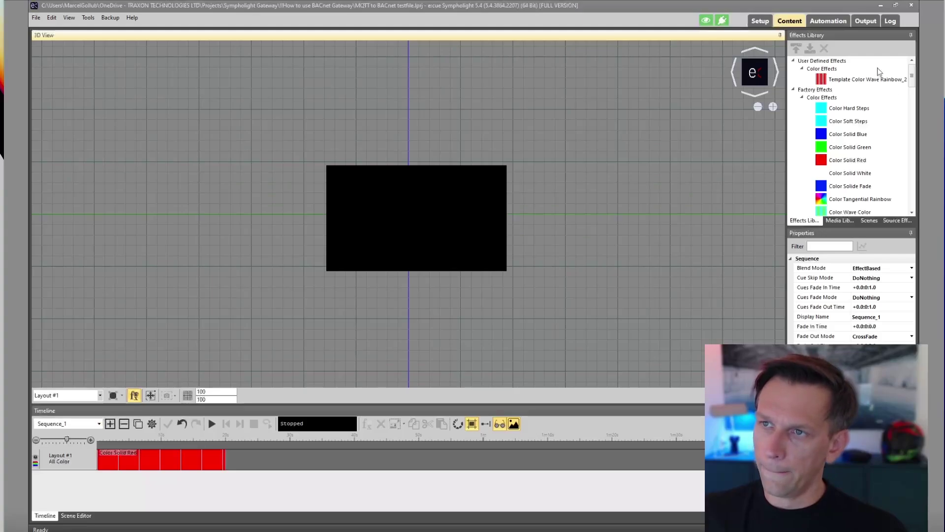
{"action": "left_click", "coordinate": [831, 21]}
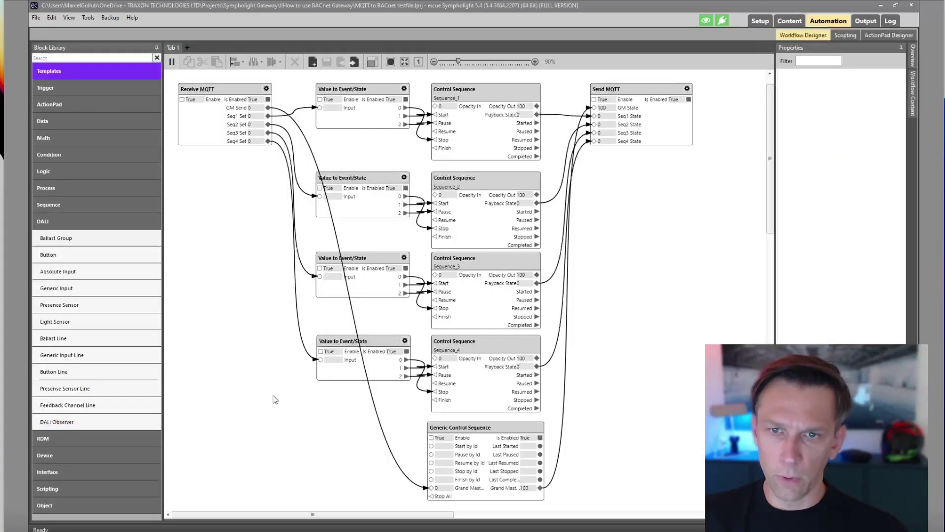
Select Receive MQTT, zoom in, and swap the DALI category for Interface in the Block Library.
{"action": "left_click", "coordinate": [199, 93]}
{"action": "scroll", "coordinate": [187, 95], "scroll_direction": "up", "scroll_amount": 5}
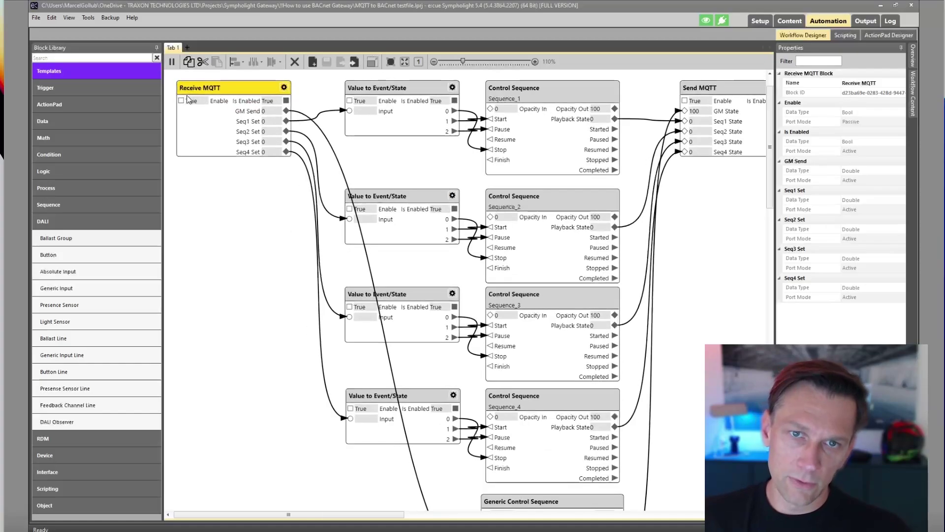
{"action": "scroll", "coordinate": [241, 219], "scroll_direction": "up", "scroll_amount": 3}
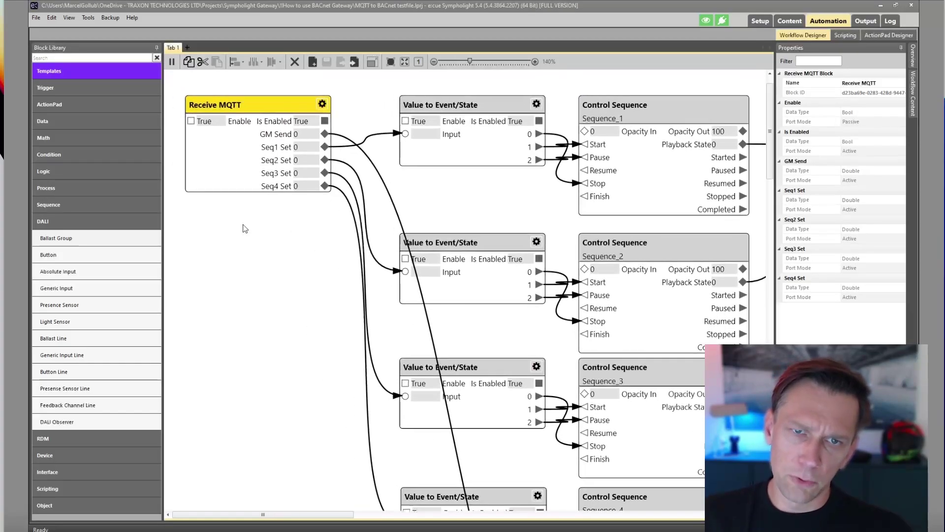
{"action": "left_click_drag", "start_coordinate": [242, 217], "coordinate": [256, 234]}
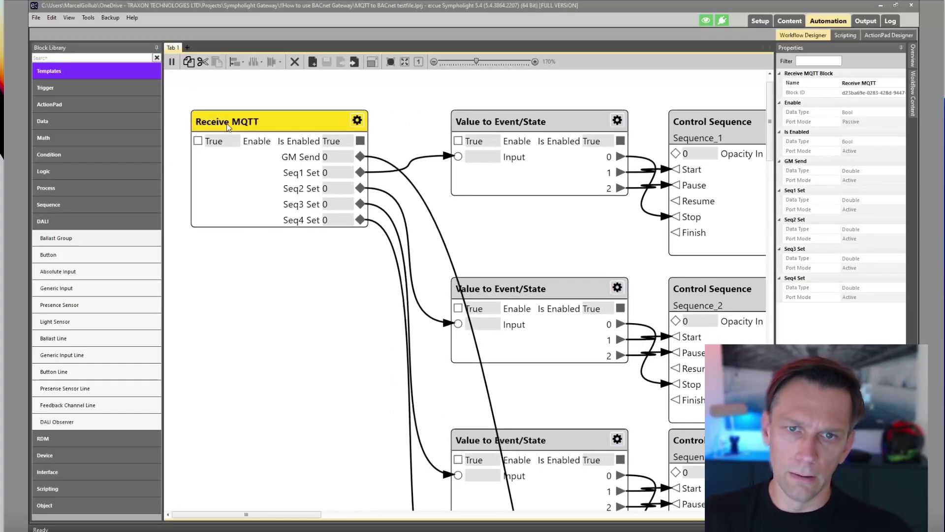
{"action": "left_click", "coordinate": [55, 224]}
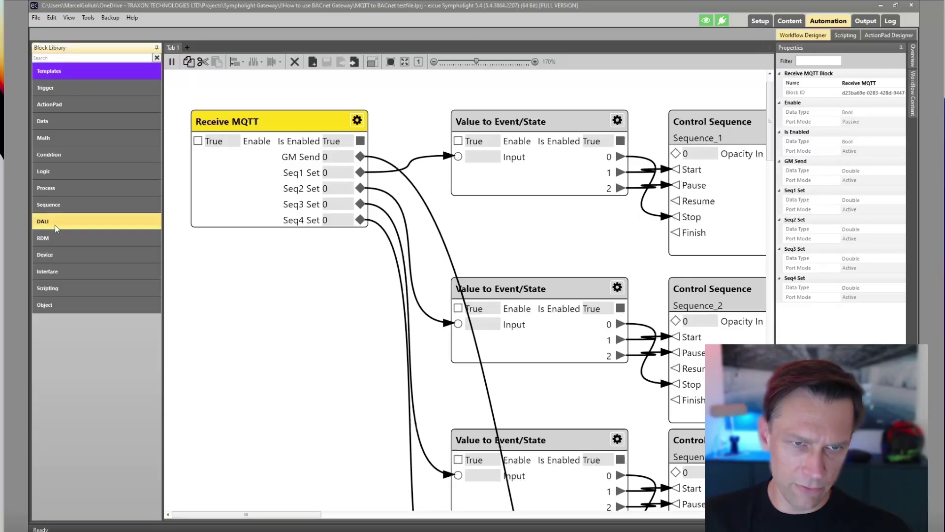
{"action": "left_click", "coordinate": [61, 271]}
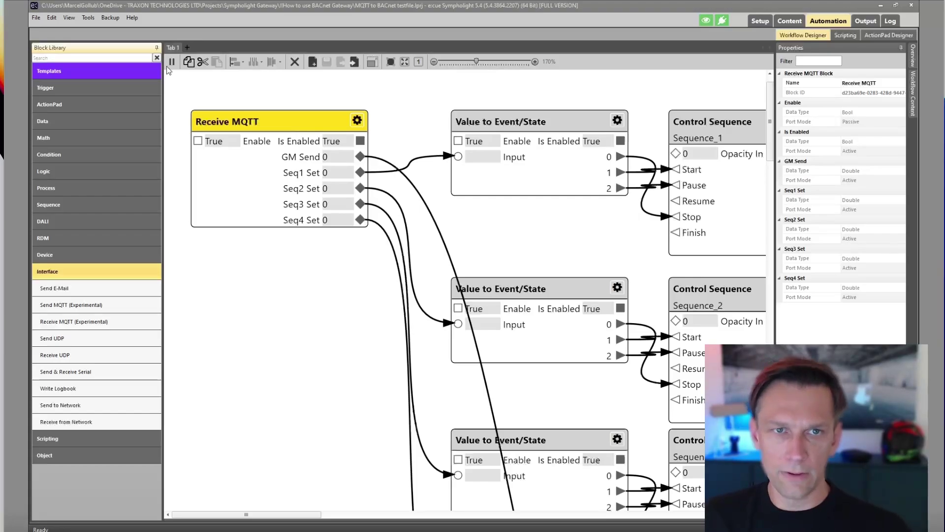
{"action": "left_click", "coordinate": [88, 18]}
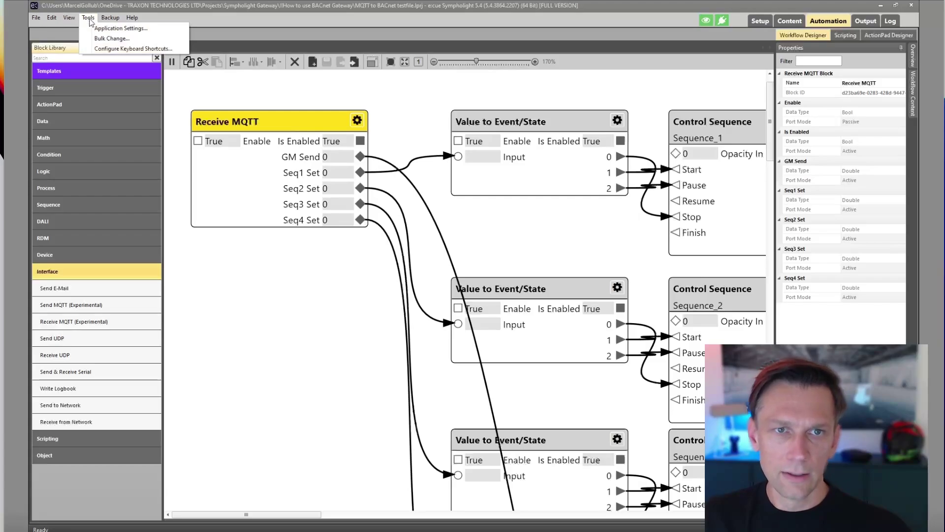
{"action": "mouse_move", "coordinate": [132, 18]}
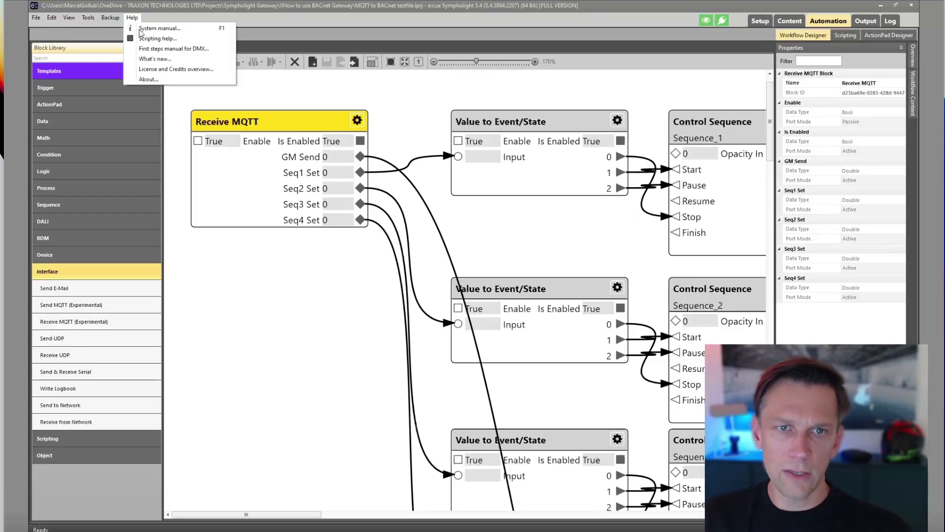
{"action": "left_click", "coordinate": [171, 70]}
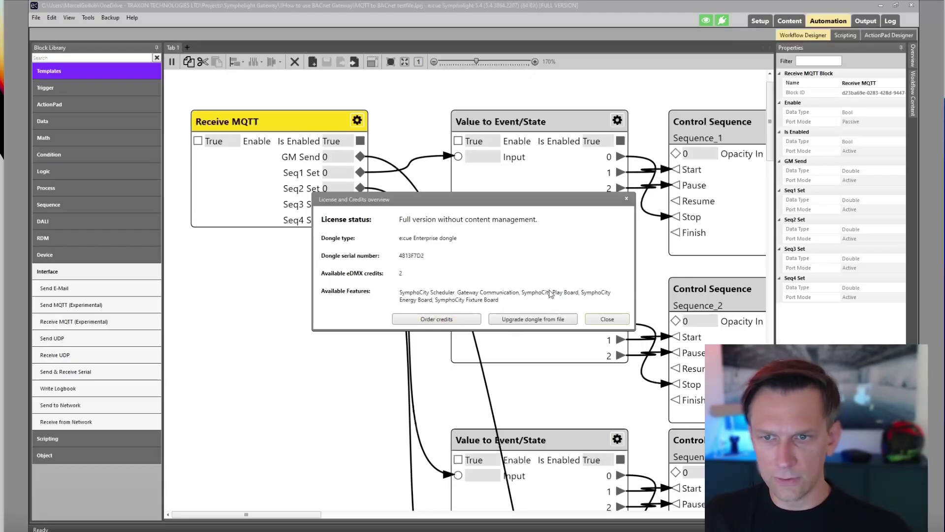
{"action": "left_click", "coordinate": [458, 321]}
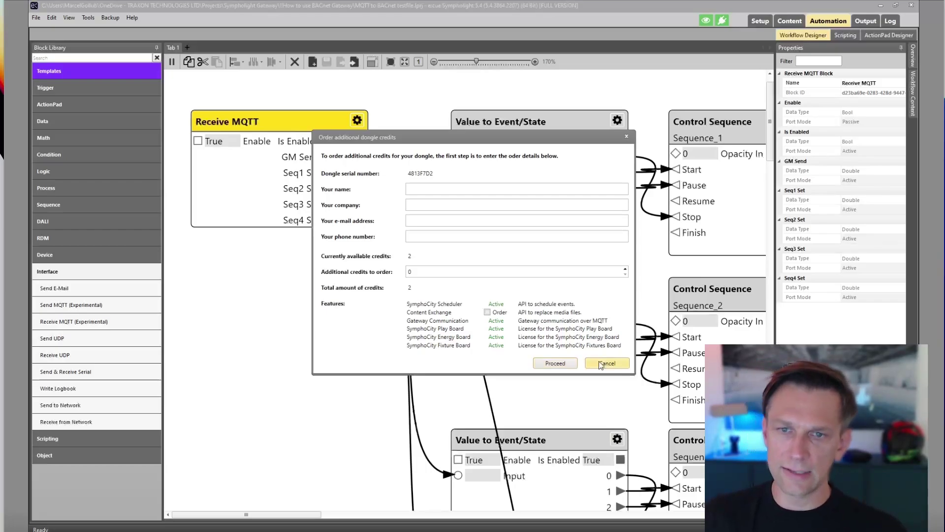
{"action": "left_click", "coordinate": [598, 364]}
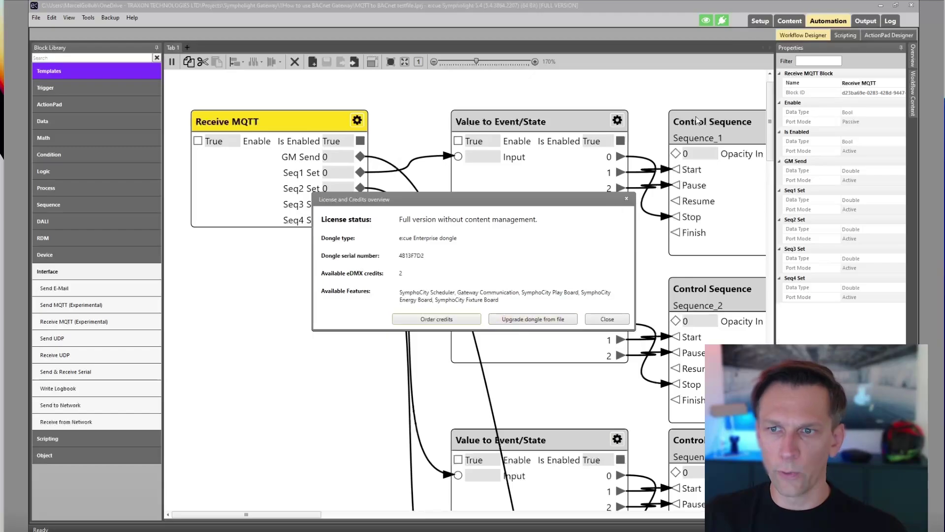
{"action": "left_click", "coordinate": [626, 199]}
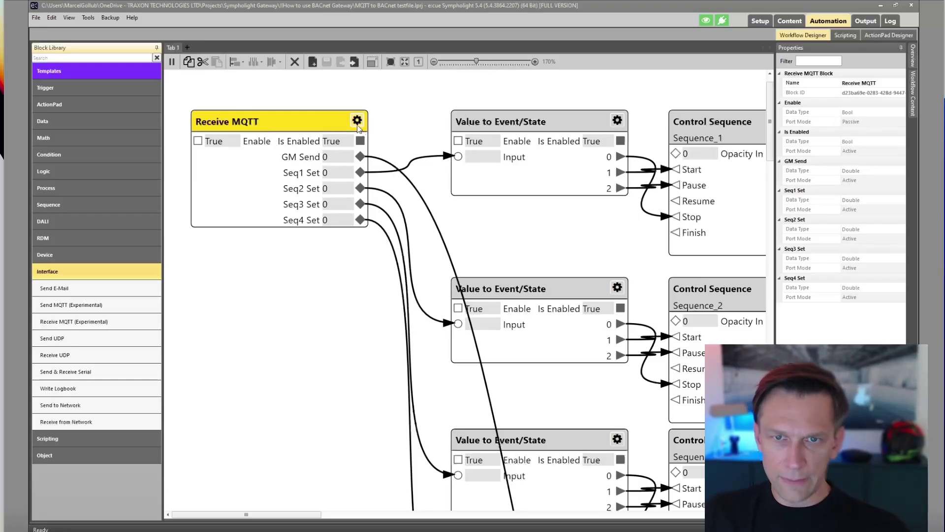
Review the Receive MQTT block's topic configuration, then cancel without changes.
{"action": "left_click", "coordinate": [358, 121]}
{"action": "left_click", "coordinate": [358, 122]}
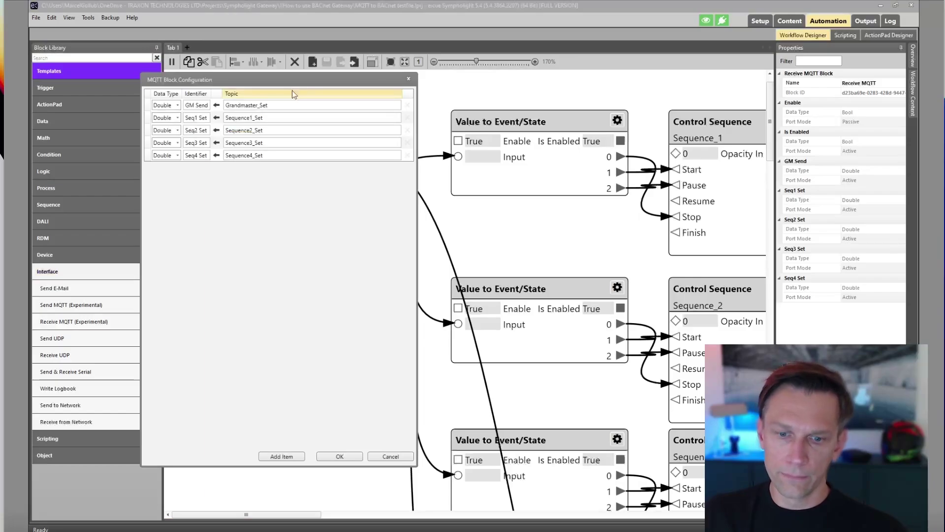
{"action": "left_click_drag", "start_coordinate": [277, 77], "coordinate": [513, 77]}
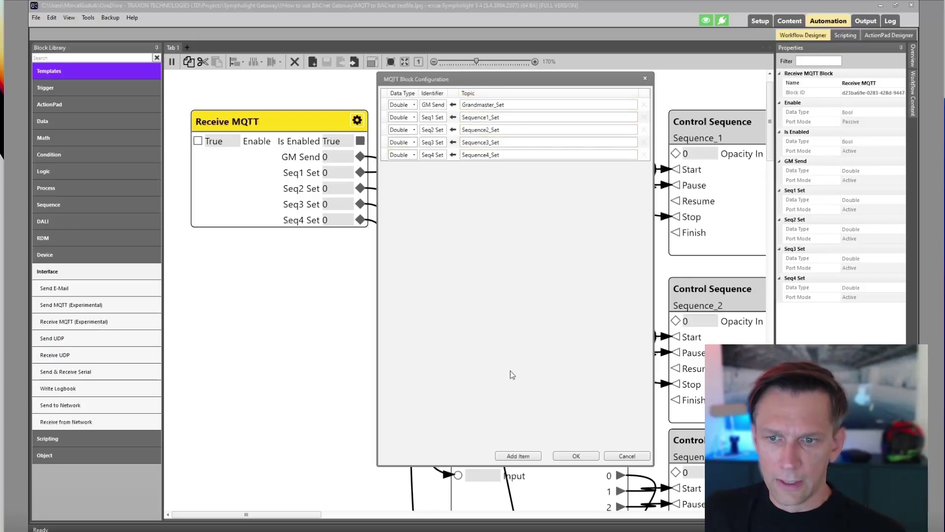
{"action": "left_click", "coordinate": [626, 454]}
Recheck the Receive MQTT Sequence1_Set topic, cancel, and pan the canvas to the Send MQTT block.
{"action": "scroll", "coordinate": [529, 194], "scroll_direction": "down", "scroll_amount": 1}
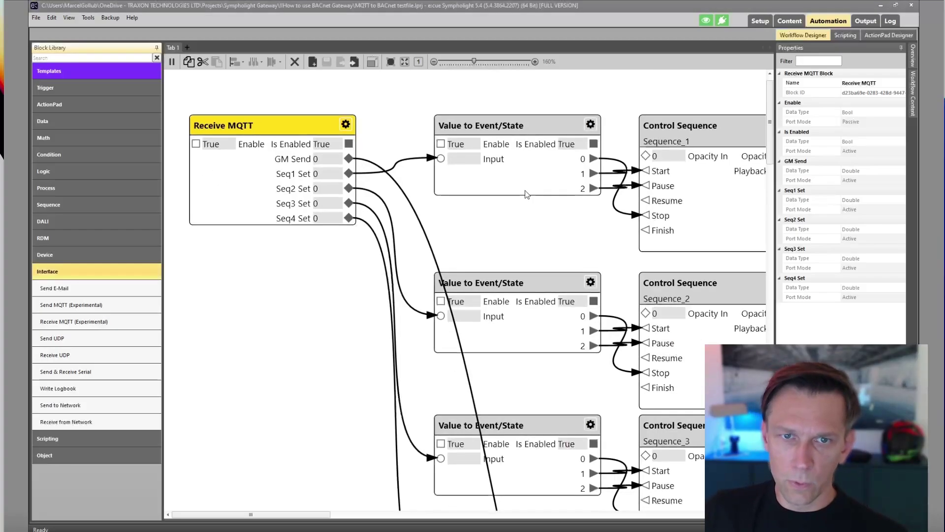
{"action": "scroll", "coordinate": [602, 197], "scroll_direction": "down", "scroll_amount": 1}
{"action": "scroll", "coordinate": [437, 219], "scroll_direction": "right", "scroll_amount": 5}
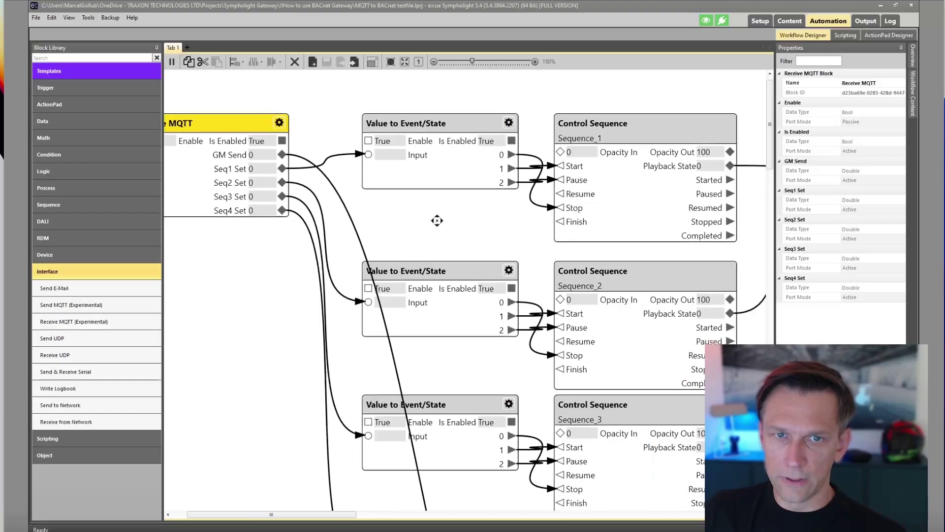
{"action": "scroll", "coordinate": [634, 204], "scroll_direction": "right", "scroll_amount": 3}
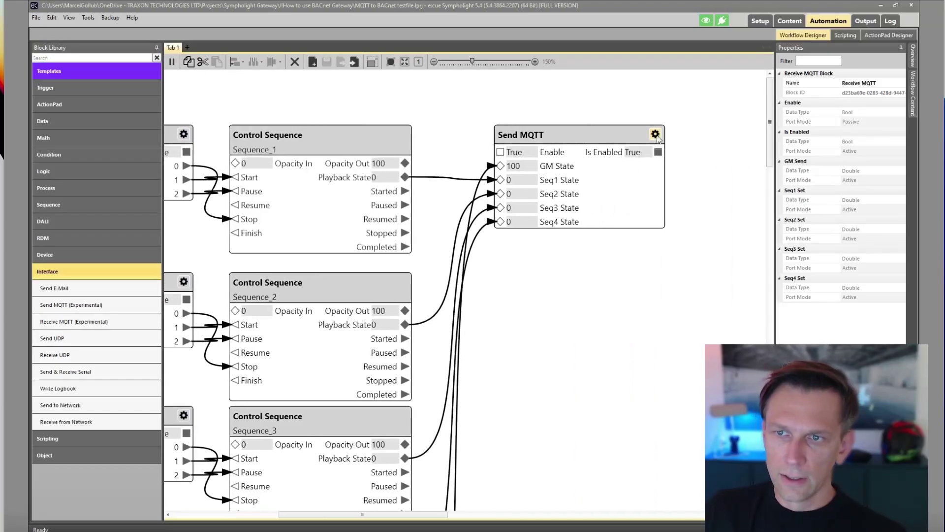
{"action": "left_click", "coordinate": [156, 170]}
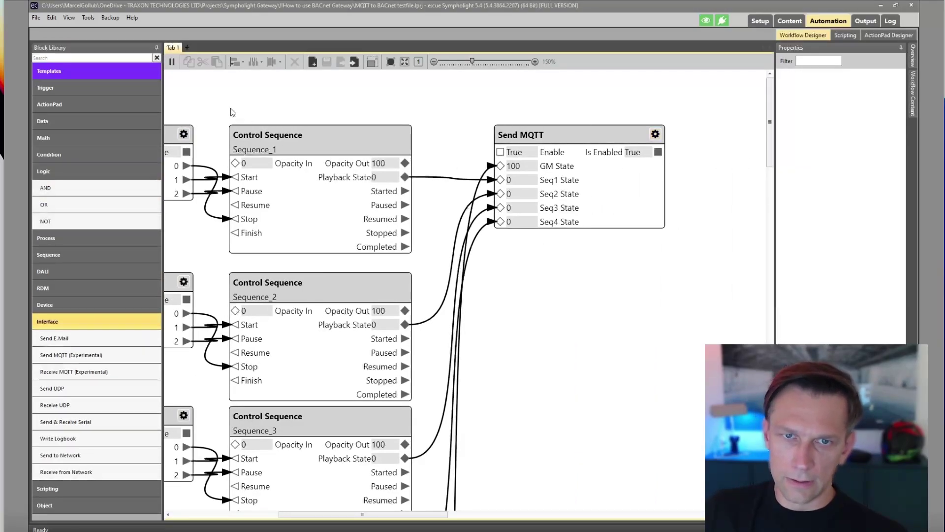
{"action": "left_click_drag", "start_coordinate": [233, 109], "coordinate": [485, 97]}
{"action": "scroll", "coordinate": [485, 97], "scroll_direction": "left", "scroll_amount": 3}
{"action": "left_click", "coordinate": [251, 123]}
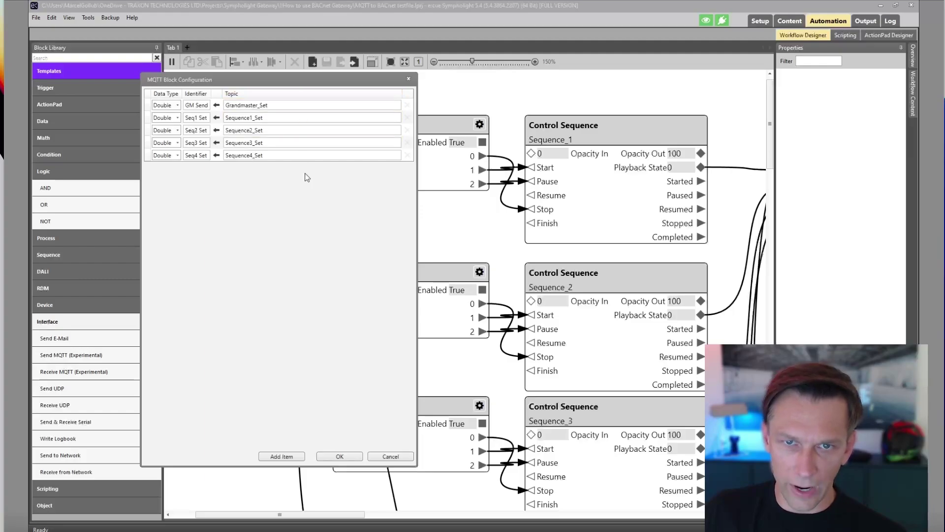
{"action": "left_click", "coordinate": [251, 119]}
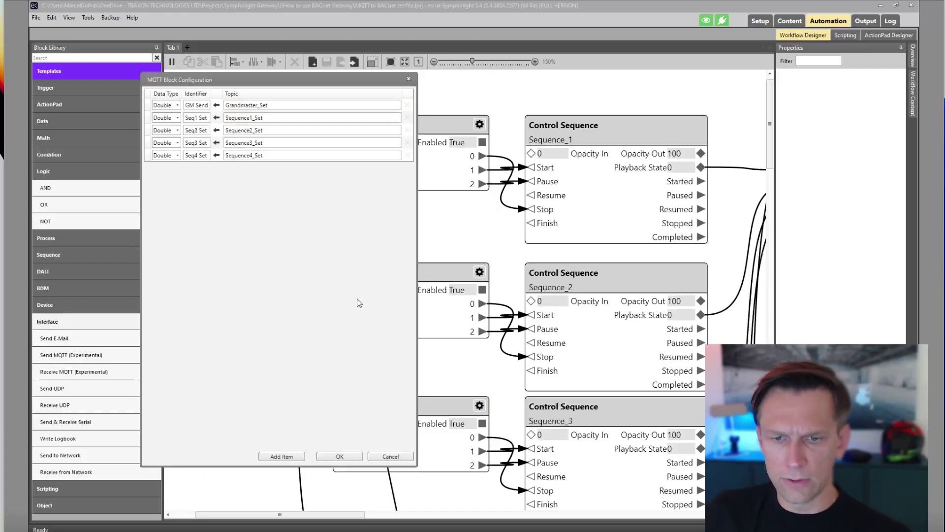
{"action": "left_click", "coordinate": [397, 458]}
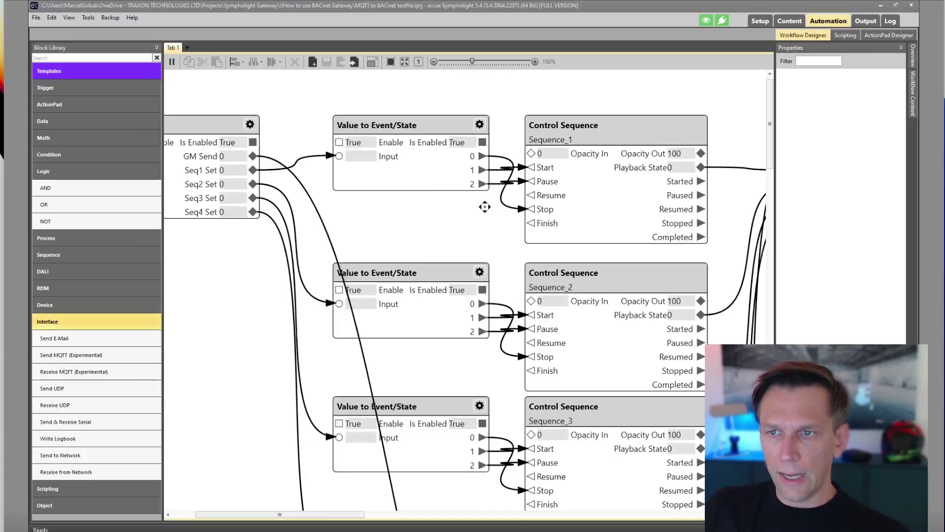
{"action": "left_click_drag", "start_coordinate": [483, 205], "coordinate": [430, 215]}
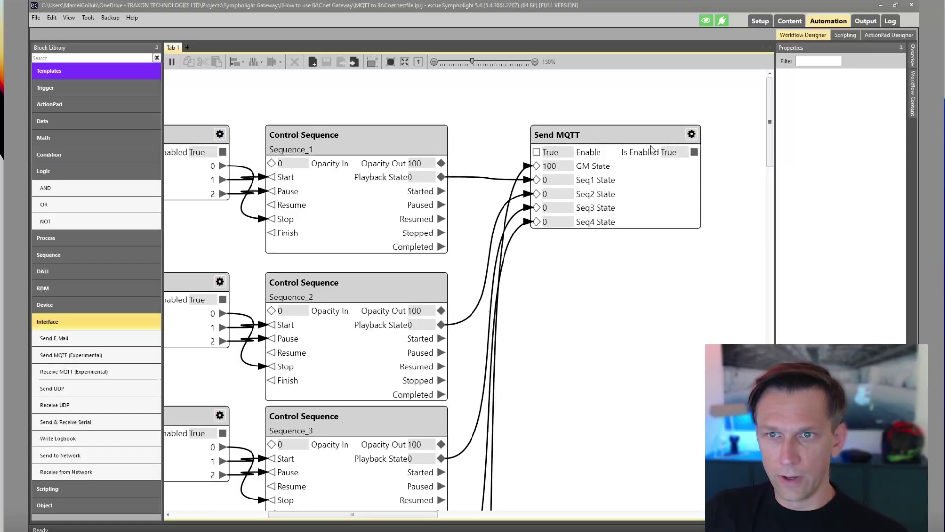
Open the Send MQTT block's topic configuration and move the dialog towards the centre.
{"action": "left_click", "coordinate": [692, 133]}
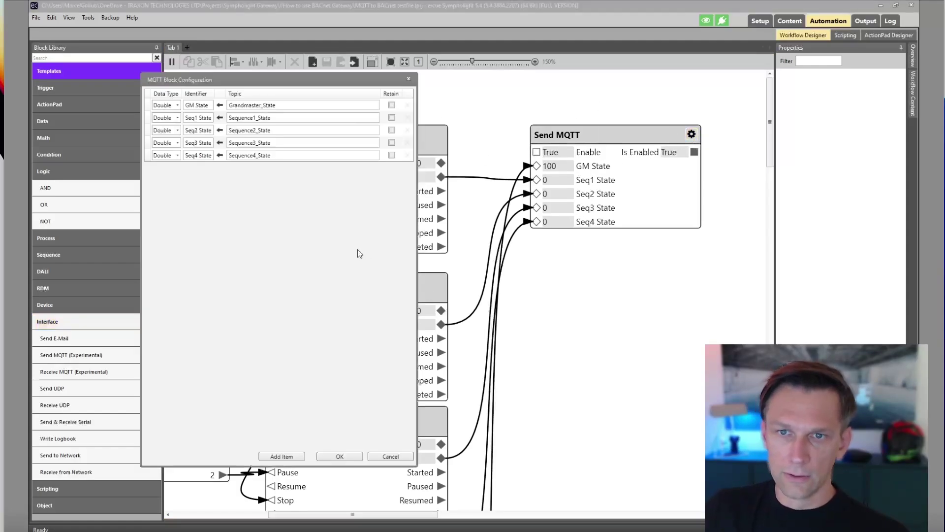
{"action": "left_click_drag", "start_coordinate": [270, 80], "coordinate": [411, 119]}
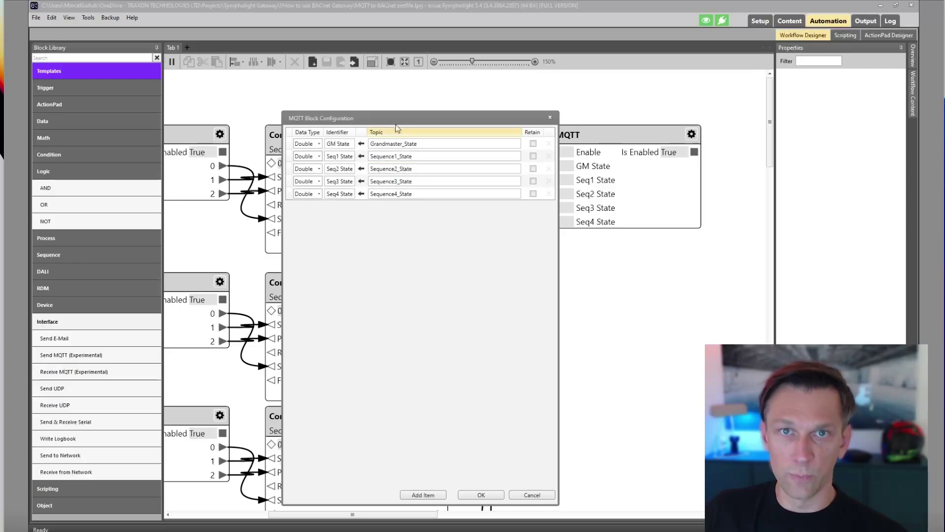
Cancel the Send MQTT configuration and pan across the workflow from Receive MQTT to Send MQTT.
{"action": "left_click", "coordinate": [532, 495]}
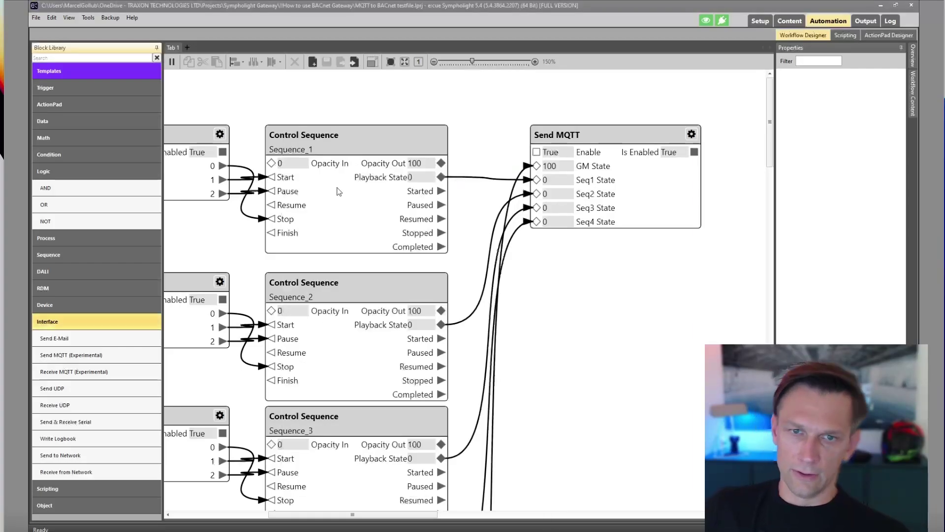
{"action": "scroll", "coordinate": [485, 181], "scroll_direction": "left", "scroll_amount": 5}
{"action": "scroll", "coordinate": [515, 185], "scroll_direction": "down", "scroll_amount": 3}
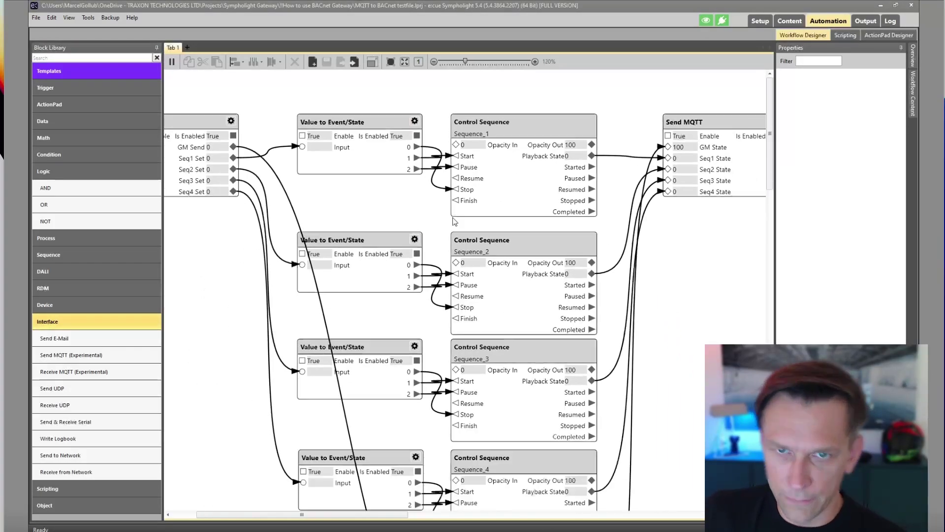
{"action": "left_click_drag", "start_coordinate": [400, 210], "coordinate": [420, 220]}
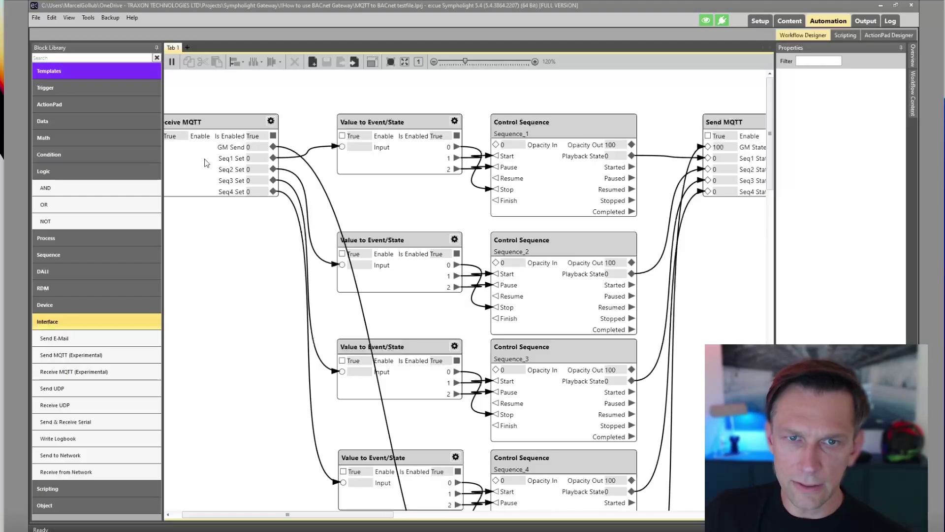
{"action": "left_click_drag", "start_coordinate": [207, 163], "coordinate": [230, 163]}
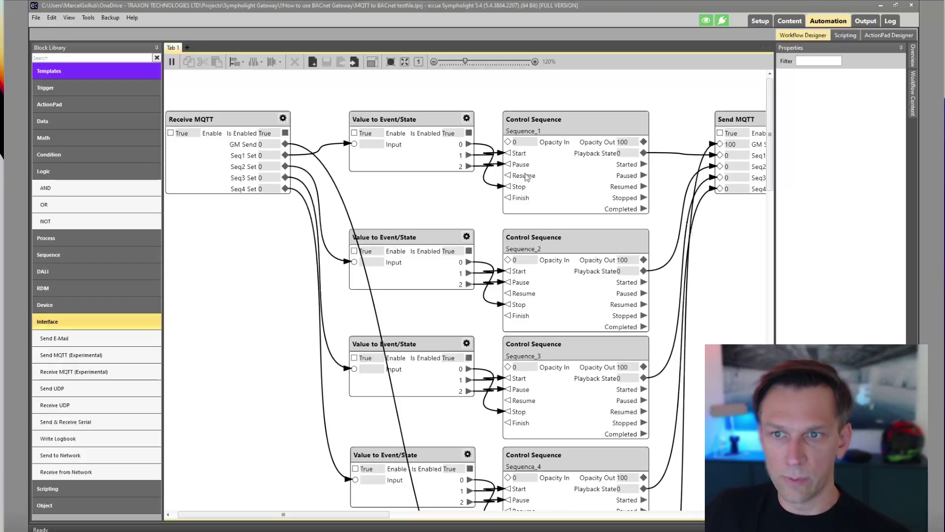
{"action": "left_click_drag", "start_coordinate": [660, 195], "coordinate": [536, 205]}
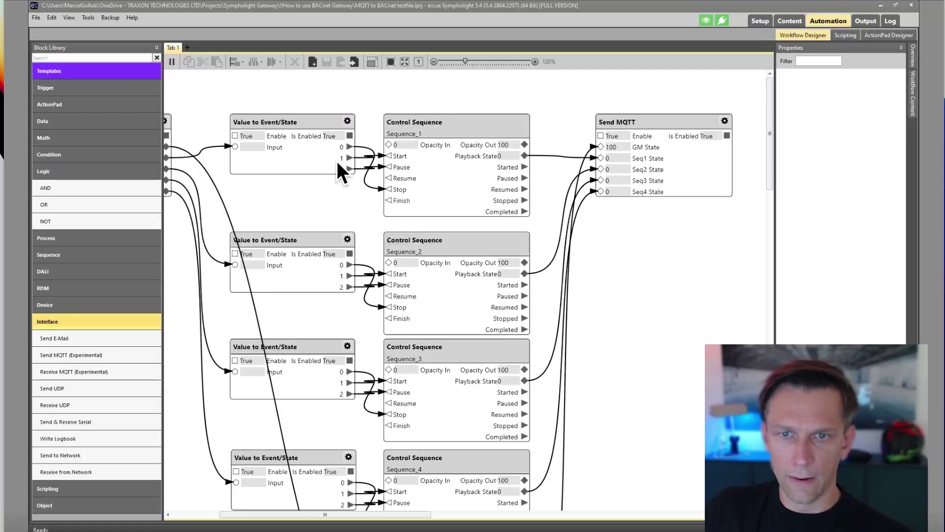
Inspect the Sequence_1 Control Sequence block's properties, then switch to the How to connect slide.
{"action": "left_click", "coordinate": [393, 158]}
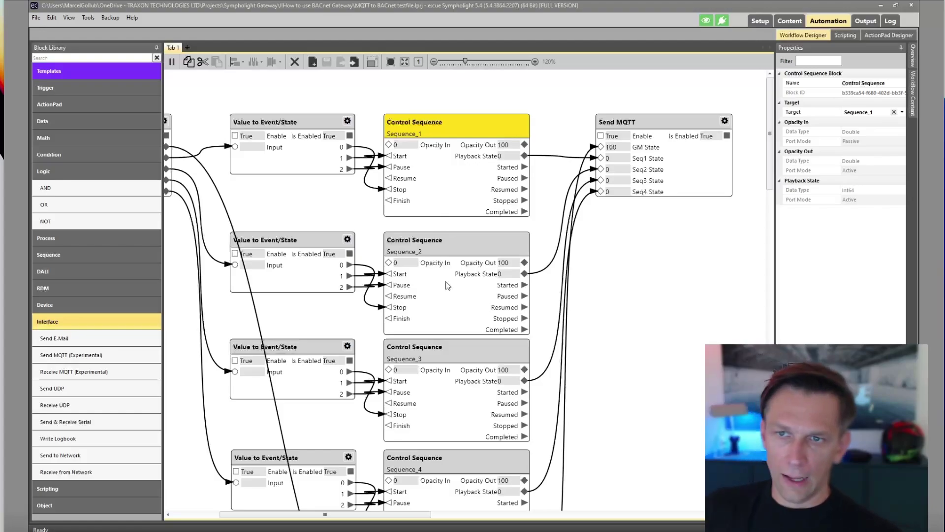
{"action": "scroll", "coordinate": [446, 284], "scroll_direction": "down", "scroll_amount": 2}
{"action": "left_click_drag", "start_coordinate": [413, 266], "coordinate": [467, 271]}
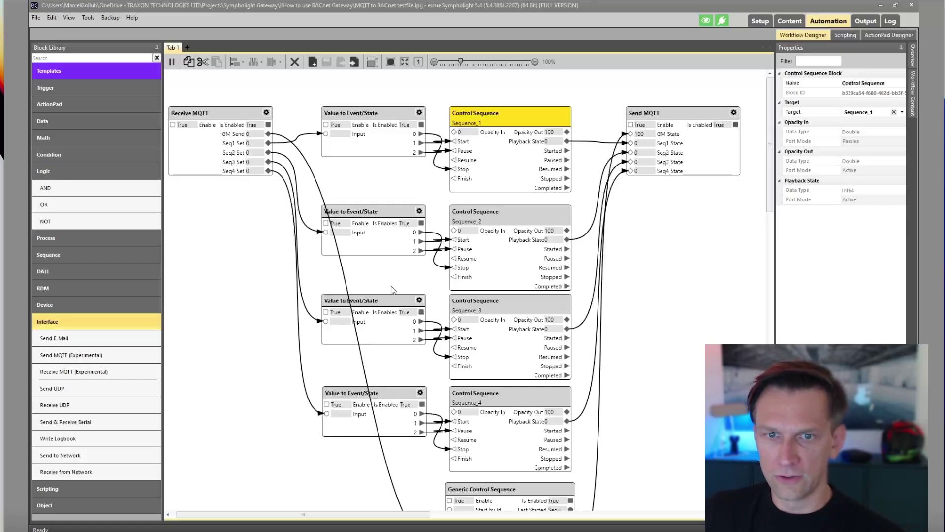
{"action": "left_click_drag", "start_coordinate": [402, 290], "coordinate": [413, 291]}
{"action": "scroll", "coordinate": [239, 163], "scroll_direction": "up", "scroll_amount": 3}
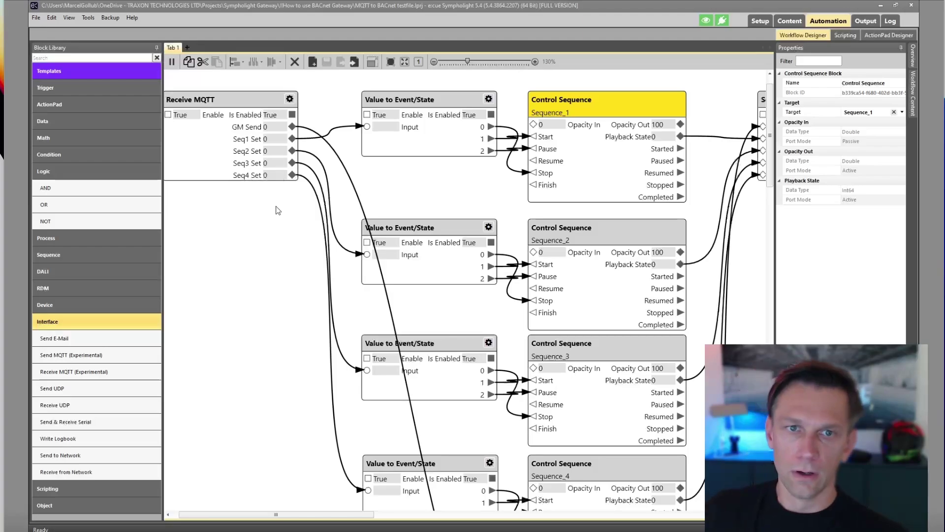
{"action": "scroll", "coordinate": [573, 233], "scroll_direction": "up", "scroll_amount": 1}
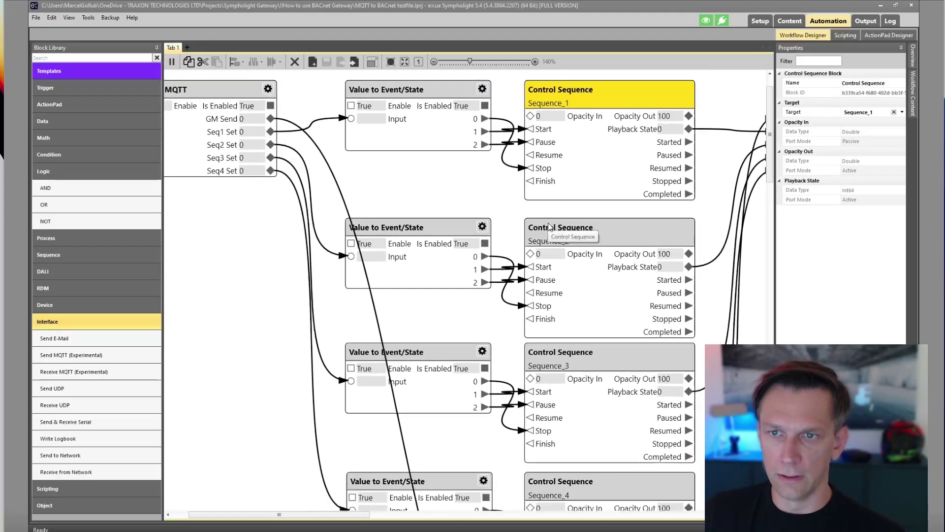
{"action": "scroll", "coordinate": [550, 227], "scroll_direction": "down", "scroll_amount": 1}
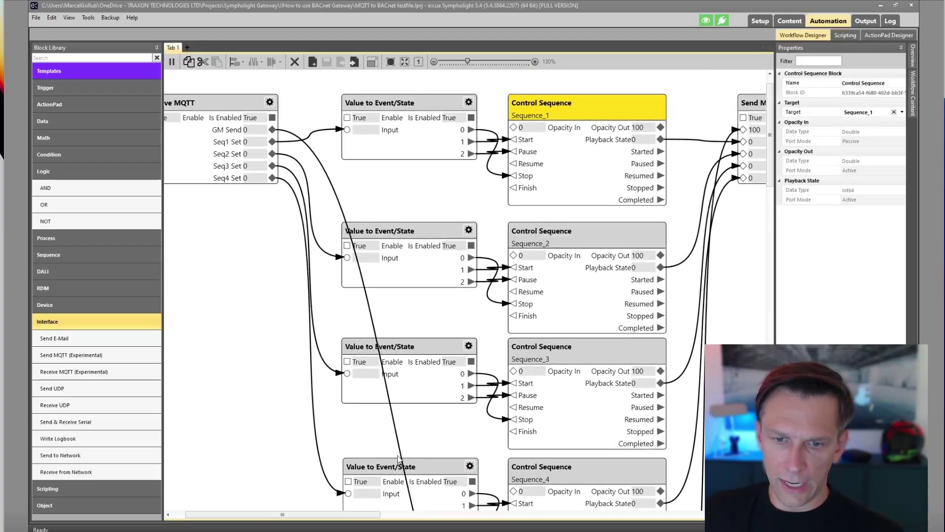
{"action": "mouse_move", "coordinate": [393, 531]}
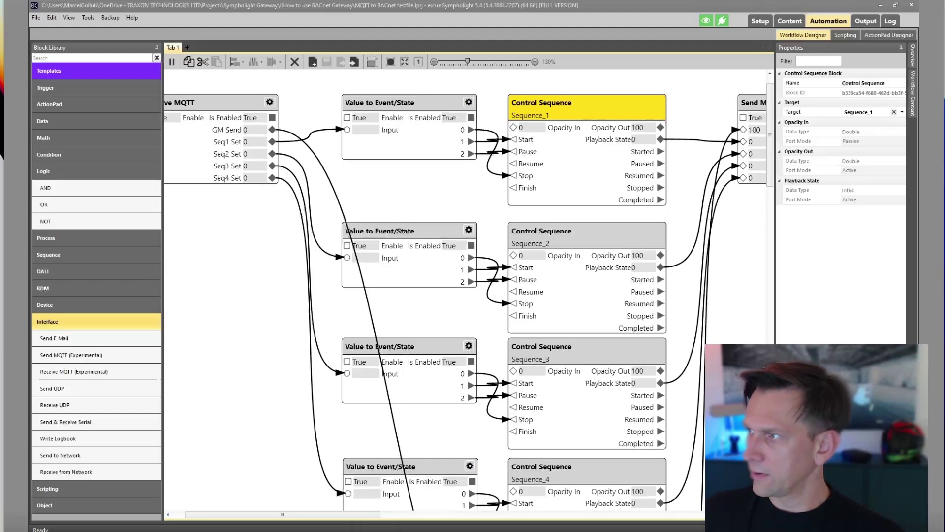
{"action": "key", "text": "alt+Tab"}
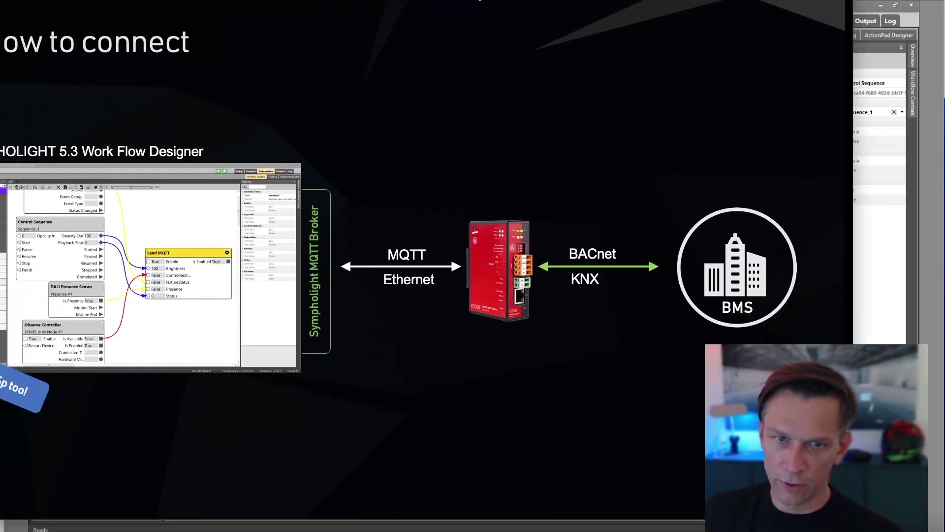
Move to the MQTT Broker & Explorer slide, then leave the slideshow for the four-sequence workflow.
{"action": "key", "text": "Left"}
{"action": "key", "text": "Right"}
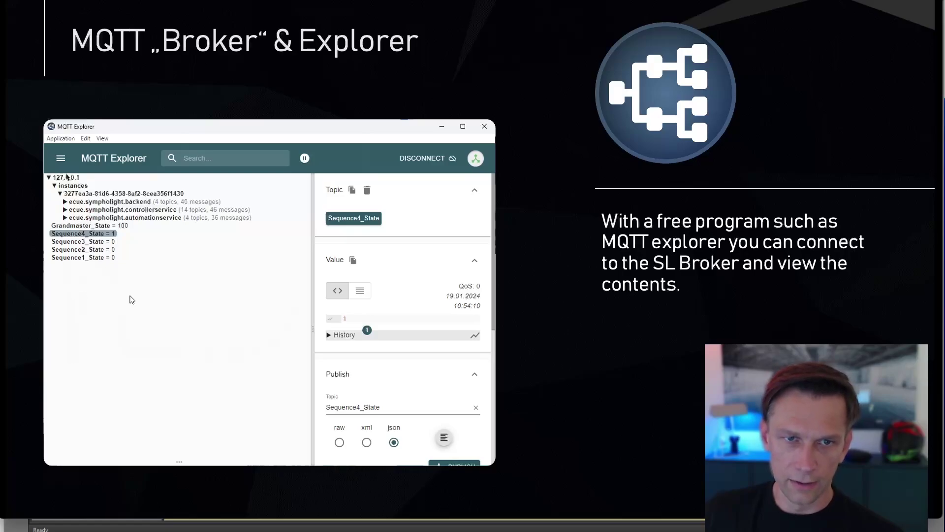
{"action": "key", "text": "alt+Tab"}
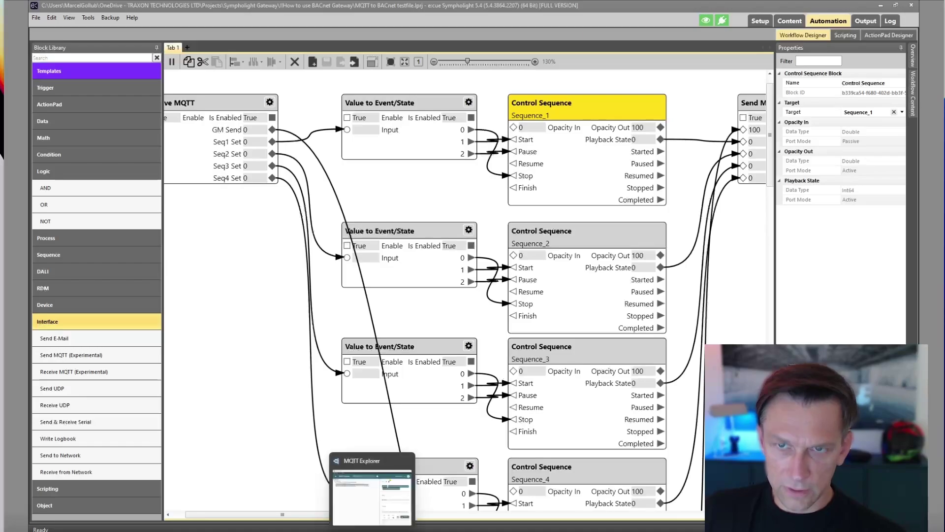
Confirm Sequence1_State reads 0 in MQTT Explorer, then show SYMPHOLIGHT's Output page with Sequence_1–4.
{"action": "left_click", "coordinate": [379, 507]}
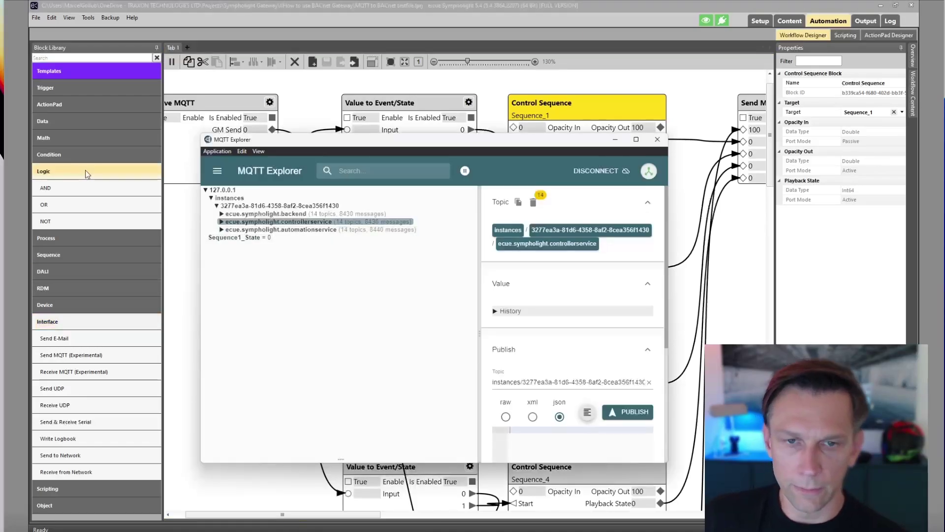
{"action": "left_click_drag", "start_coordinate": [327, 145], "coordinate": [452, 140]}
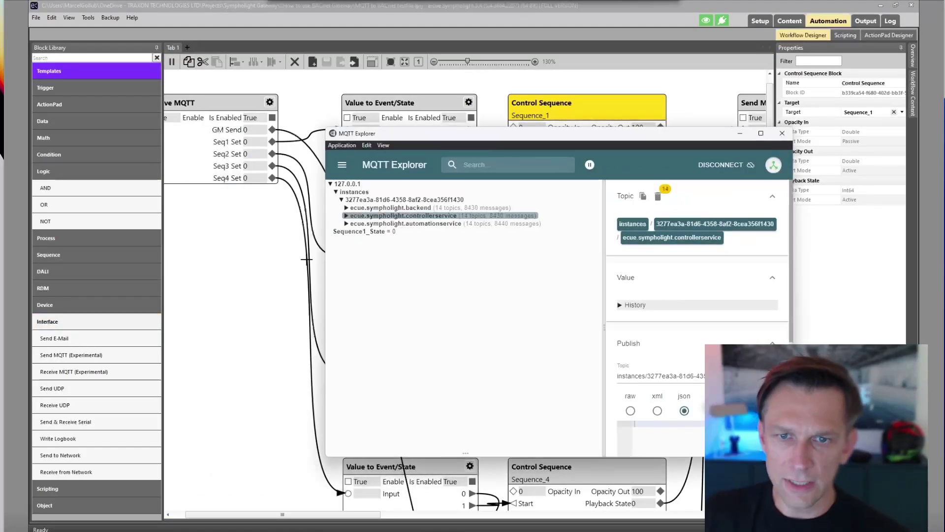
{"action": "left_click", "coordinate": [364, 231]}
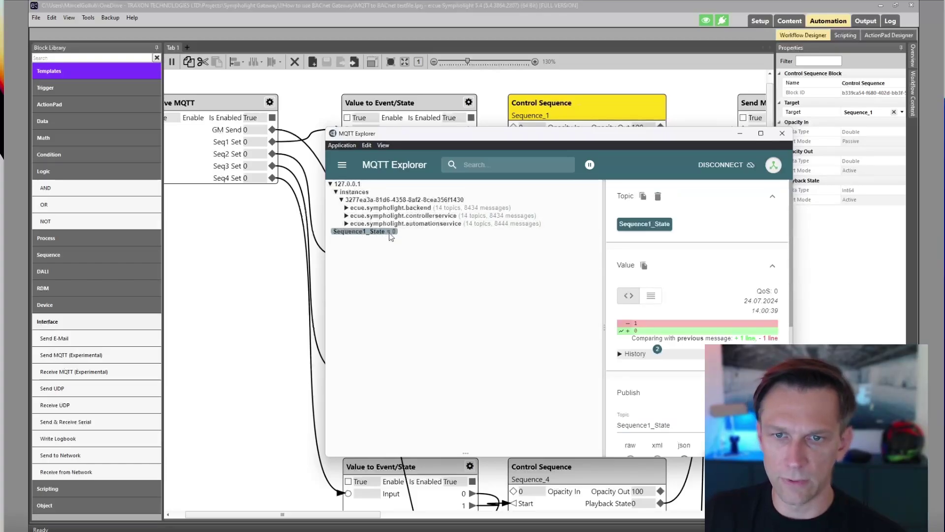
{"action": "left_click_drag", "start_coordinate": [568, 142], "coordinate": [552, 144]}
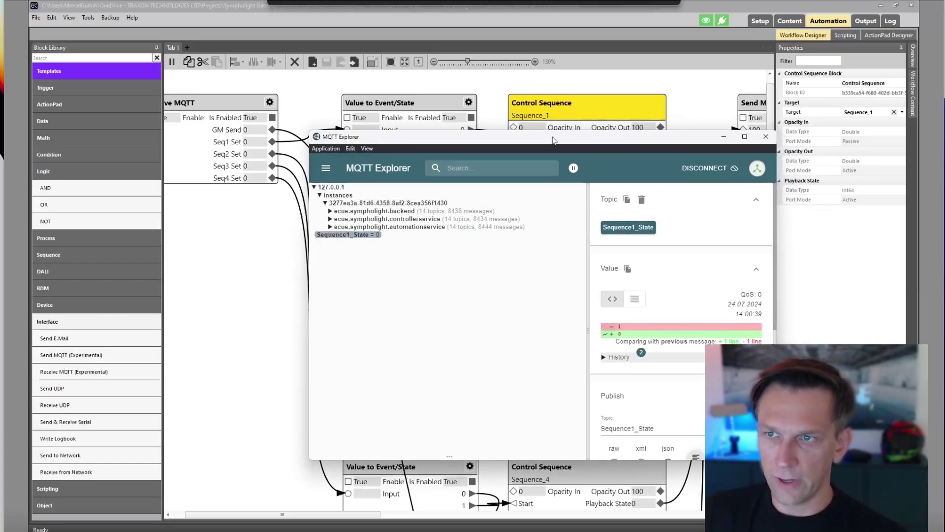
{"action": "left_click", "coordinate": [865, 21]}
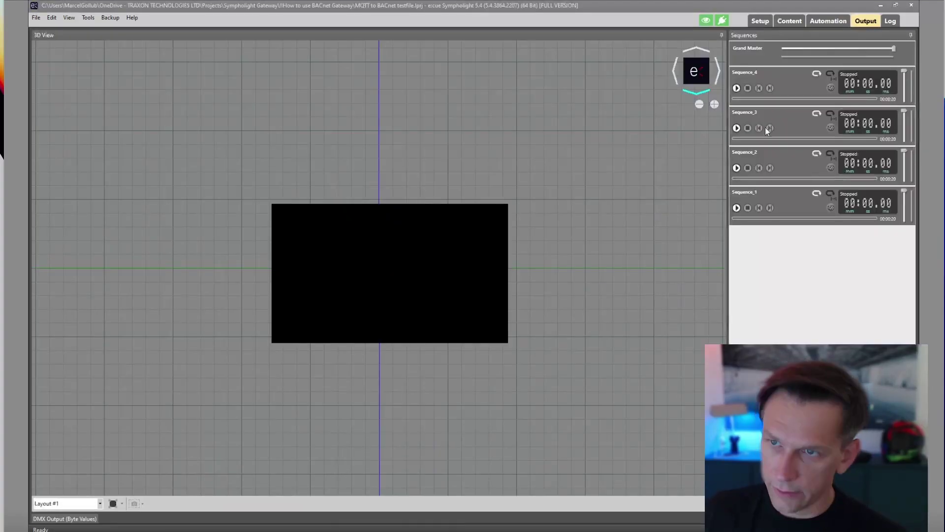
Play Sequence_2, confirm Sequence2_State = 1 in MQTT Explorer, and restore down the SYMPHOLIGHT window.
{"action": "left_click", "coordinate": [736, 168]}
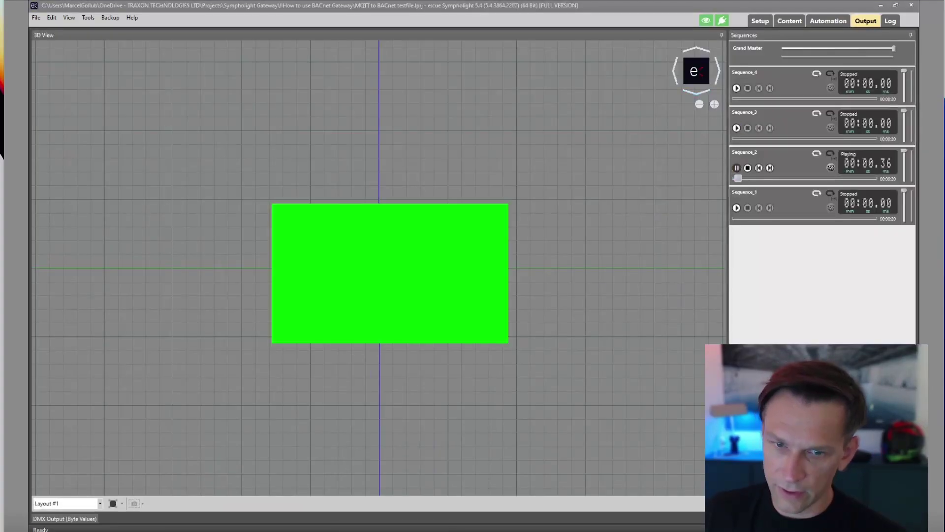
{"action": "left_click", "coordinate": [359, 529]}
{"action": "left_click", "coordinate": [359, 244]}
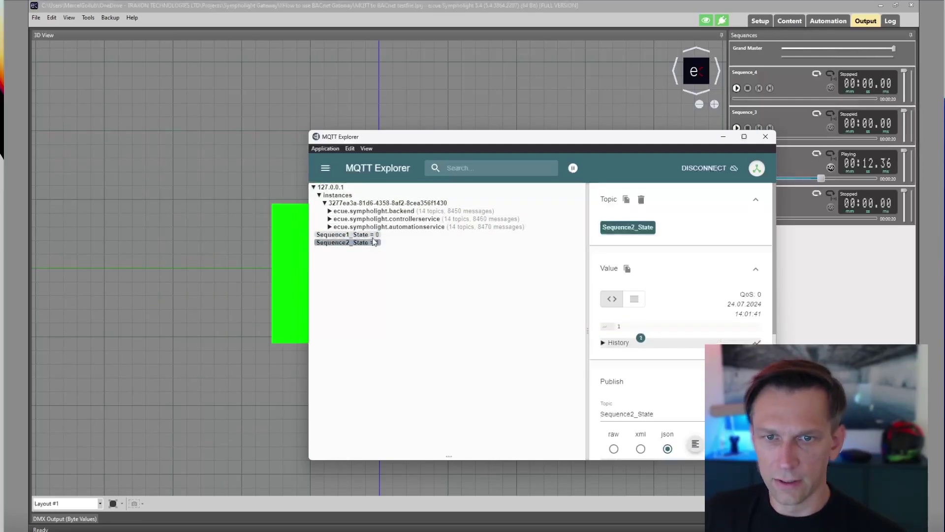
{"action": "left_click", "coordinate": [373, 236]}
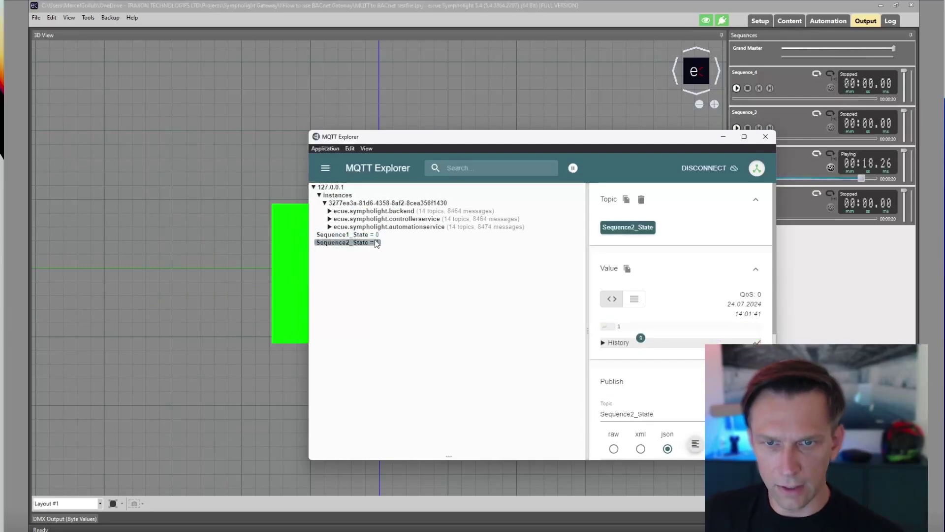
{"action": "left_click", "coordinate": [376, 244]}
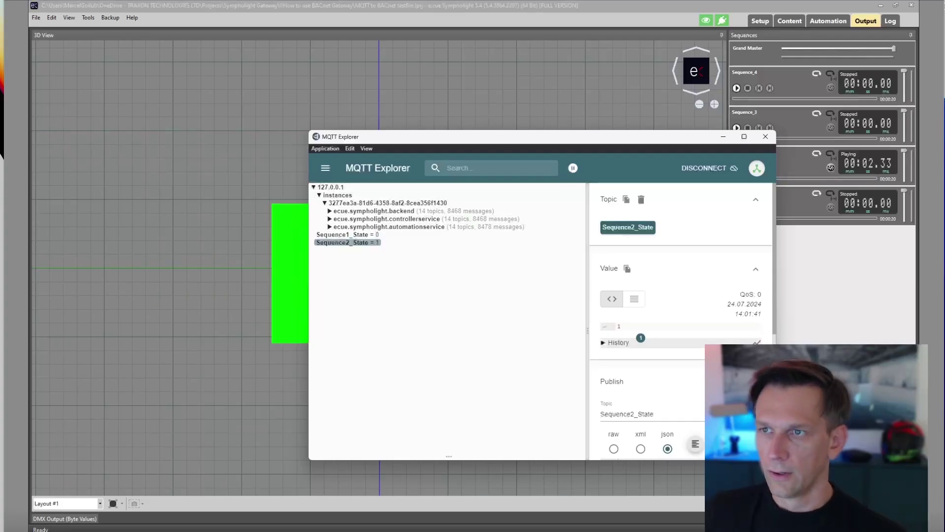
{"action": "left_click", "coordinate": [896, 5]}
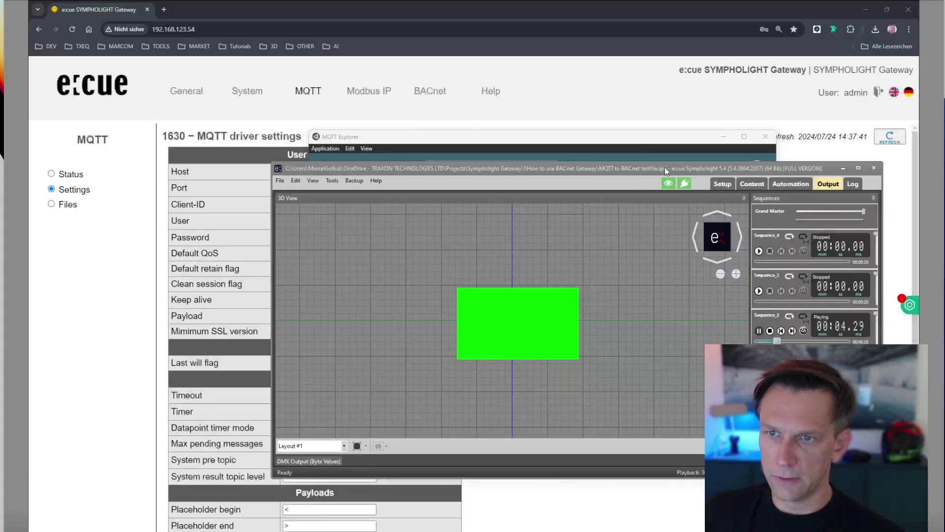
Play Sequence_3, check Sequence3_State in MQTT Explorer, then stop Sequence_3.
{"action": "left_click_drag", "start_coordinate": [665, 166], "coordinate": [556, 229]}
{"action": "left_click_drag", "start_coordinate": [563, 142], "coordinate": [336, 67]}
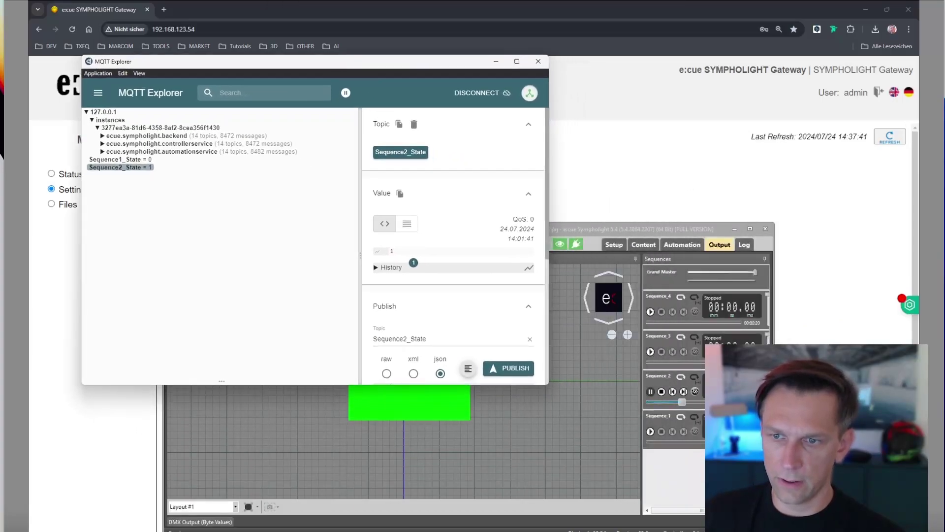
{"action": "left_click", "coordinate": [650, 352]}
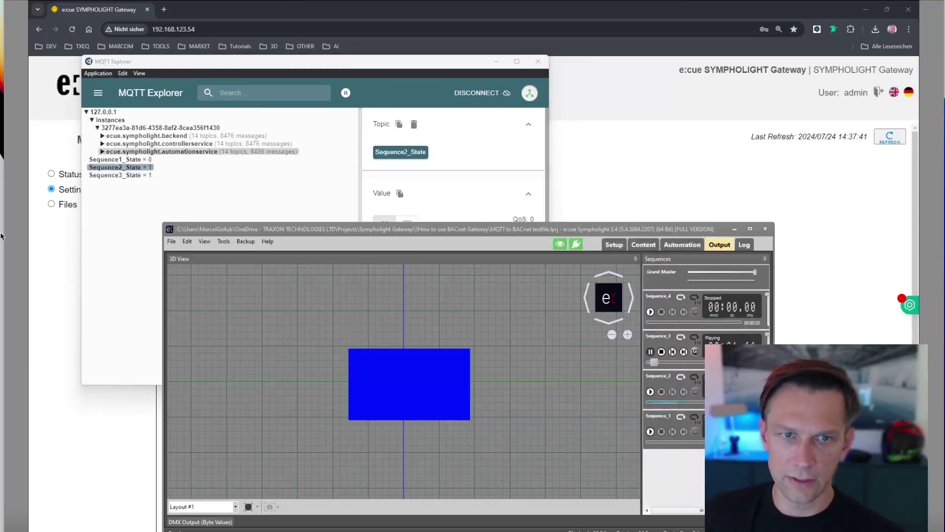
{"action": "left_click", "coordinate": [129, 175]}
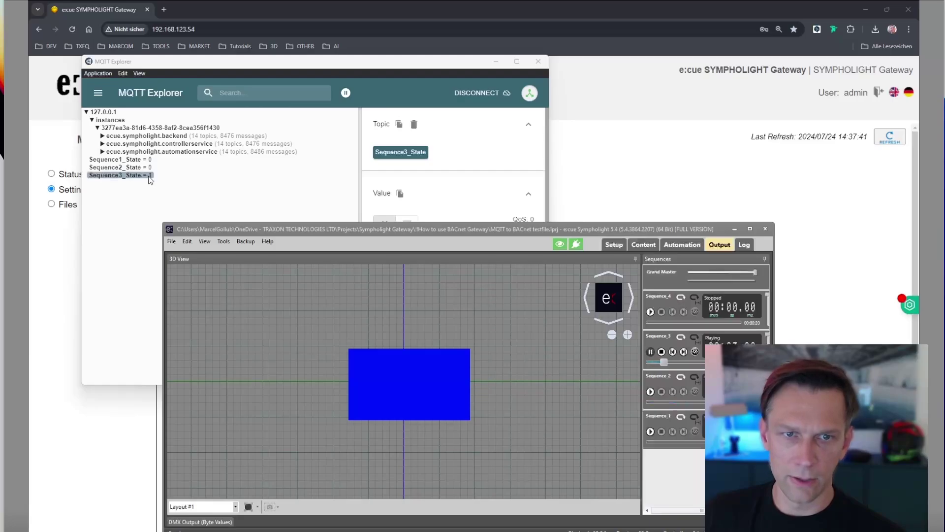
{"action": "left_click", "coordinate": [149, 168]}
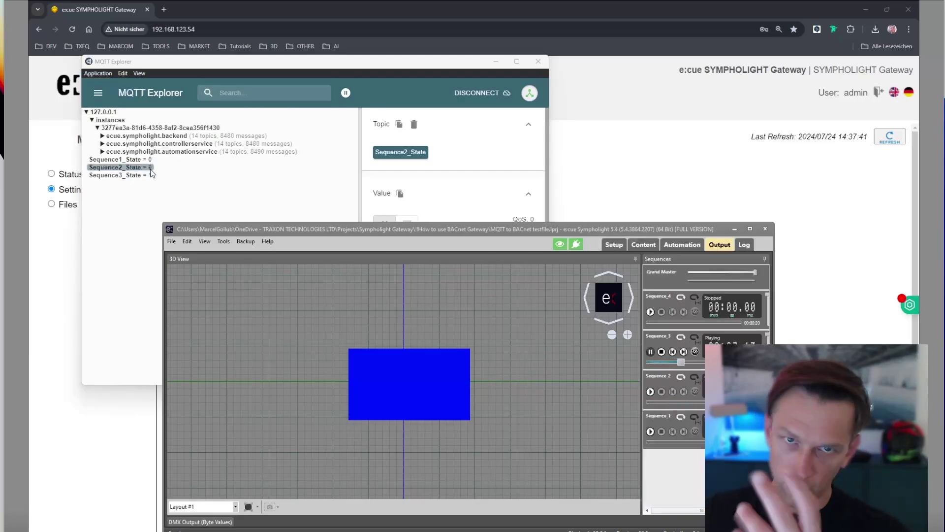
{"action": "left_click", "coordinate": [140, 175]}
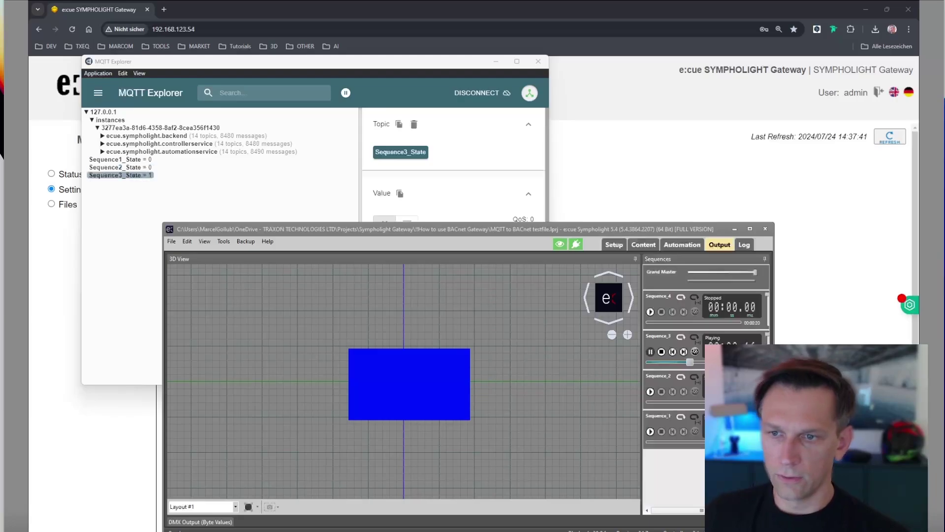
{"action": "left_click", "coordinate": [662, 351]}
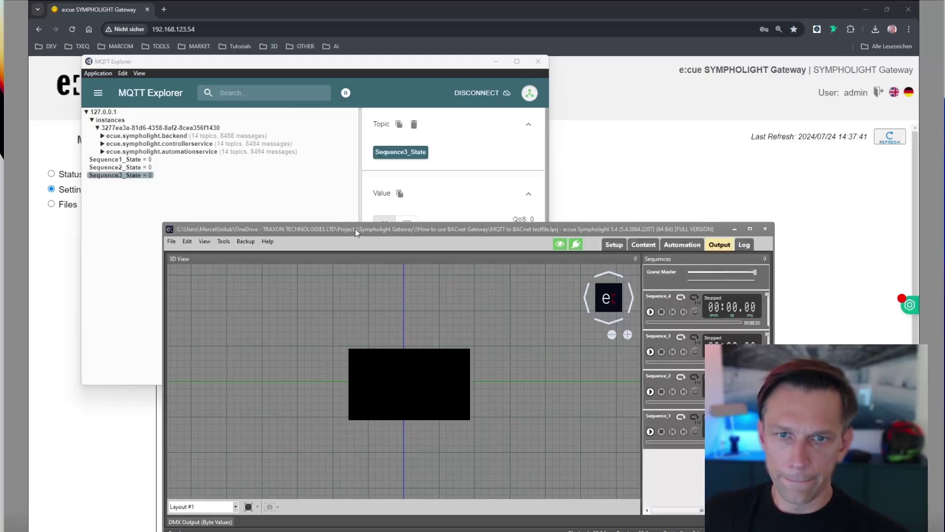
Bring the gateway web UI forward and open its MQTT Status page.
{"action": "left_click_drag", "start_coordinate": [356, 229], "coordinate": [359, 200]}
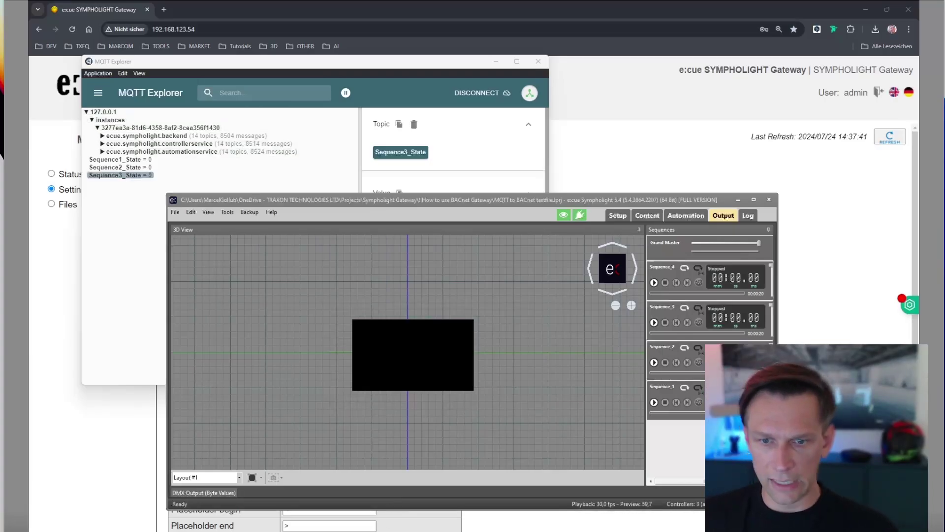
{"action": "key", "text": "alt+Tab"}
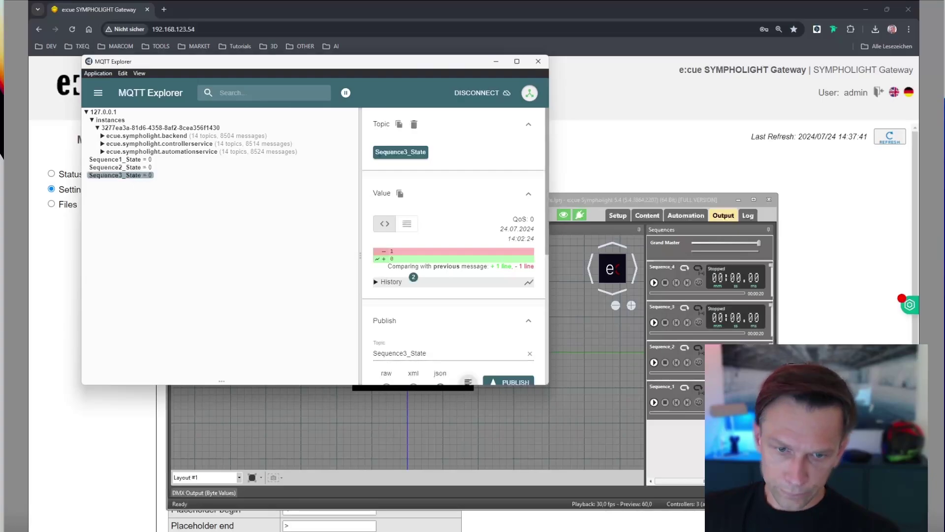
{"action": "left_click", "coordinate": [633, 147]}
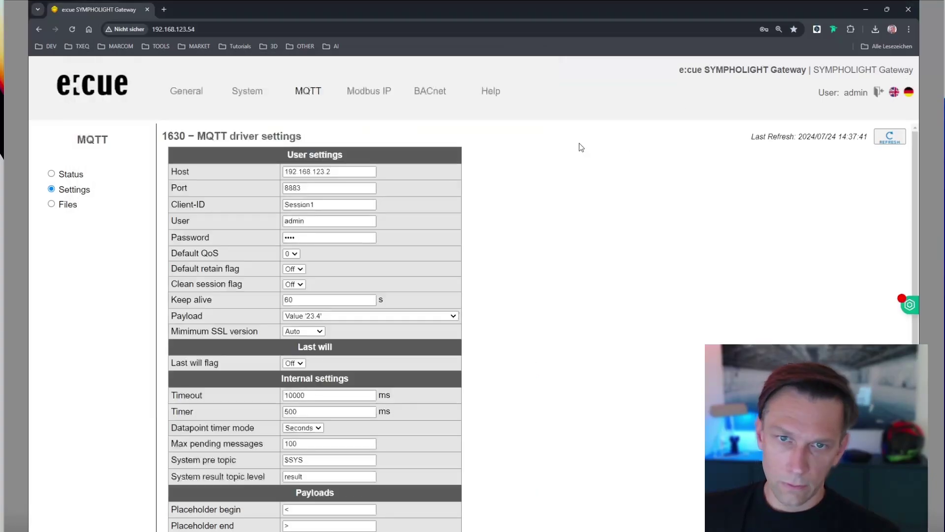
{"action": "left_click", "coordinate": [308, 91]}
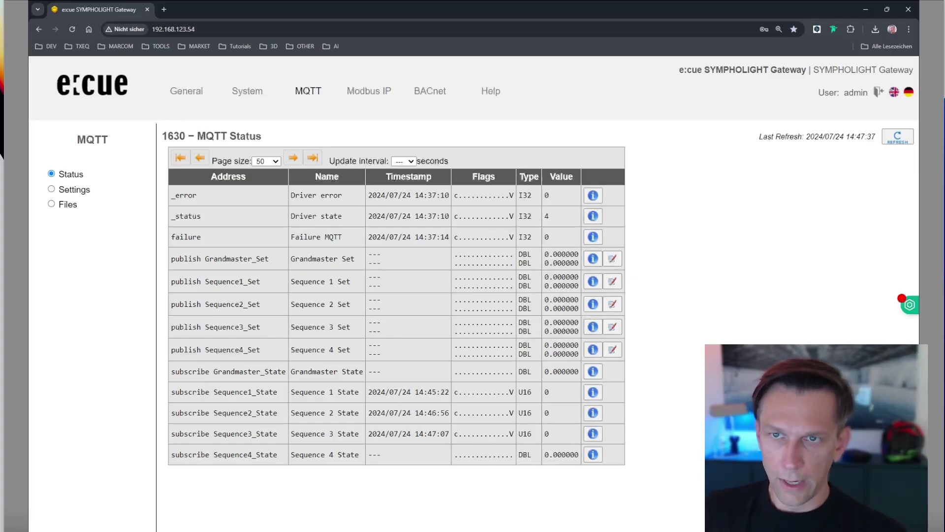
Start Sequence_1 in SYMPHOLIGHT and reload the gateway's MQTT status values.
{"action": "left_click_drag", "start_coordinate": [518, 4], "coordinate": [439, 43]}
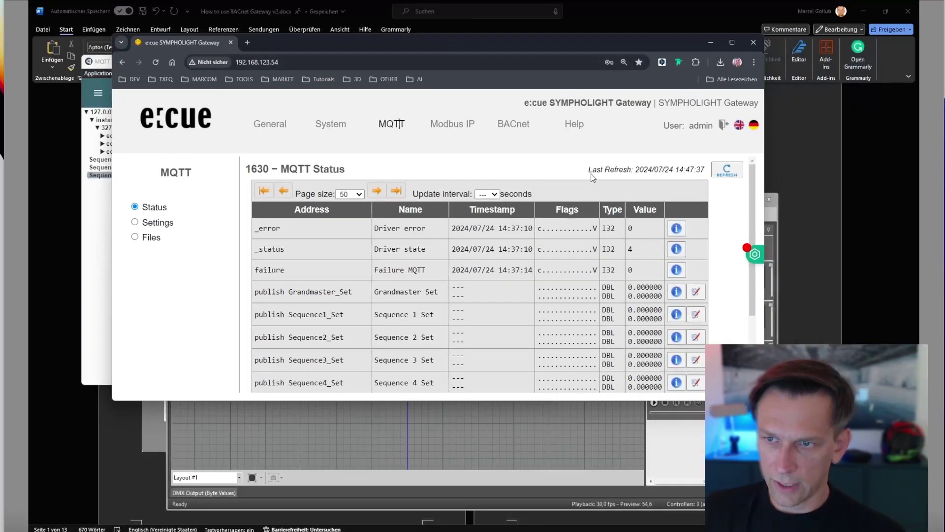
{"action": "scroll", "coordinate": [592, 178], "scroll_direction": "down", "scroll_amount": 2}
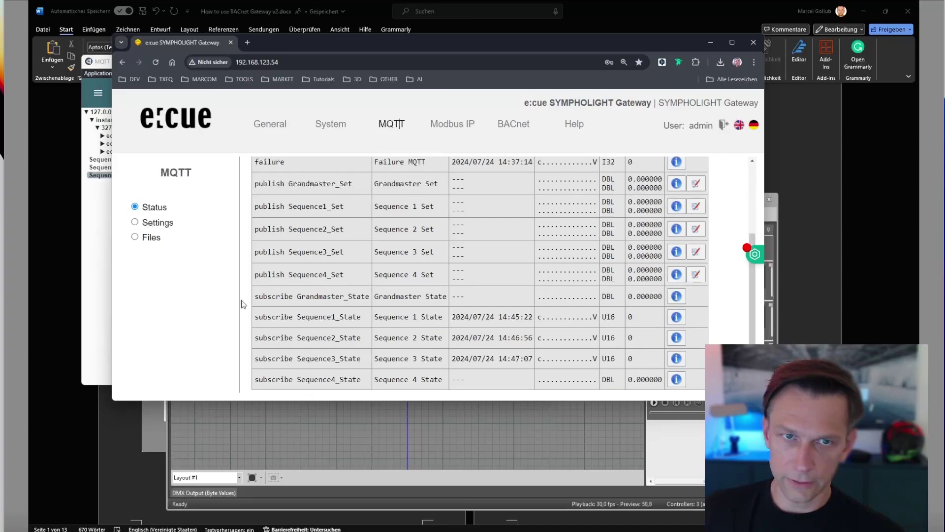
{"action": "left_click", "coordinate": [294, 409]}
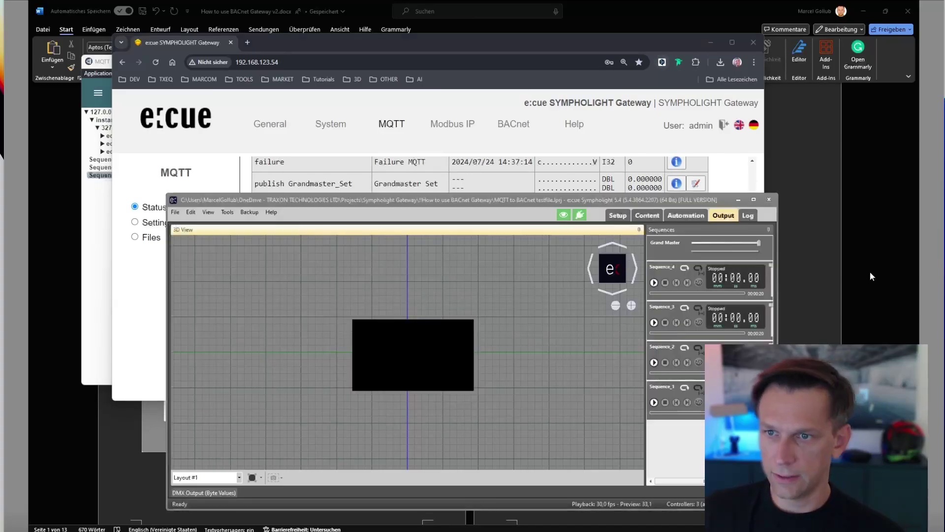
{"action": "left_click", "coordinate": [654, 403]}
{"action": "key", "text": "alt+Tab"}
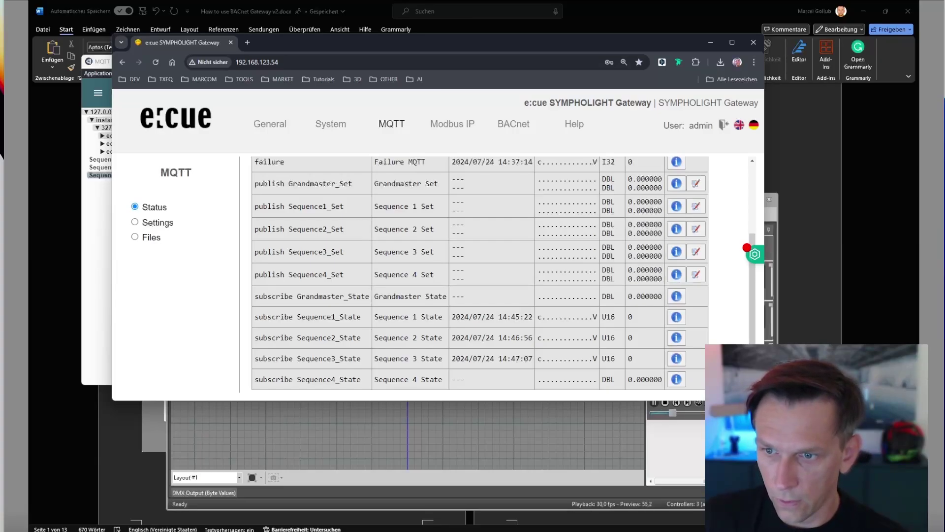
{"action": "scroll", "coordinate": [672, 273], "scroll_direction": "up", "scroll_amount": 2}
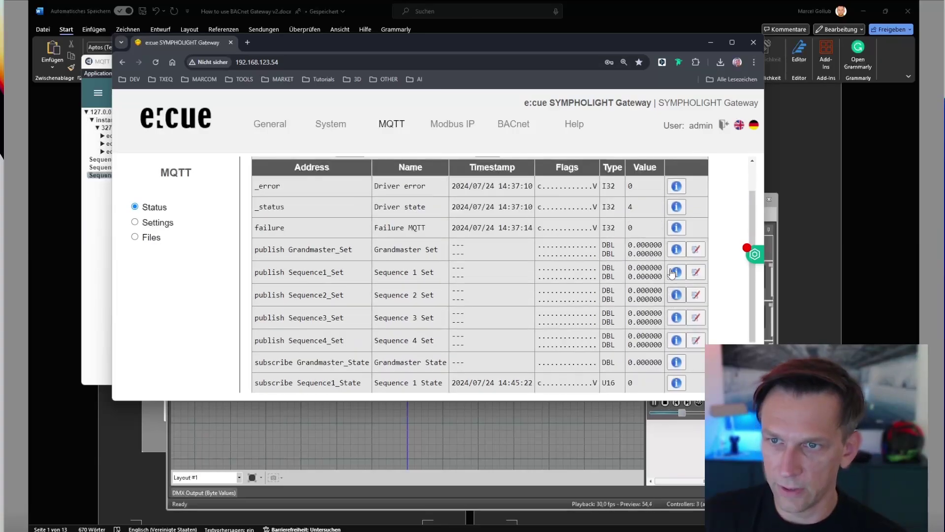
{"action": "scroll", "coordinate": [672, 274], "scroll_direction": "up", "scroll_amount": 2}
{"action": "left_click", "coordinate": [727, 169]}
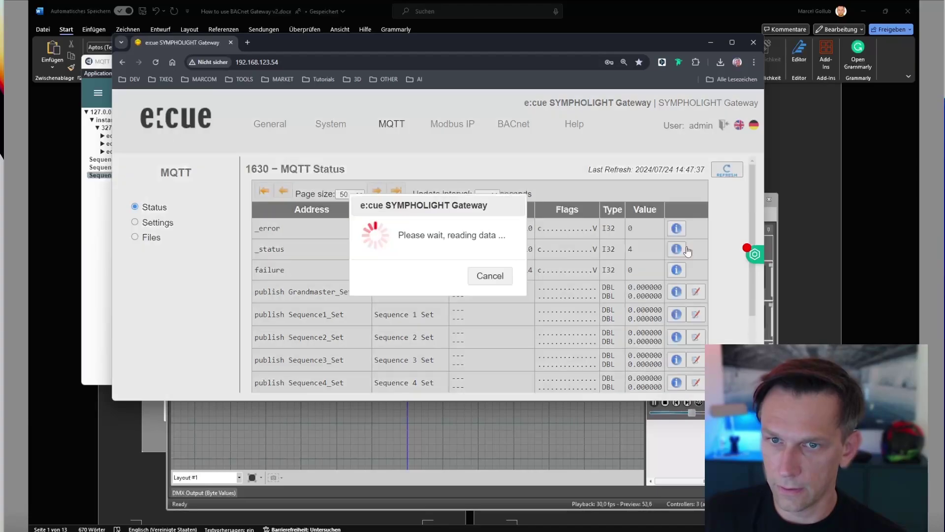
{"action": "scroll", "coordinate": [688, 251], "scroll_direction": "down", "scroll_amount": 2}
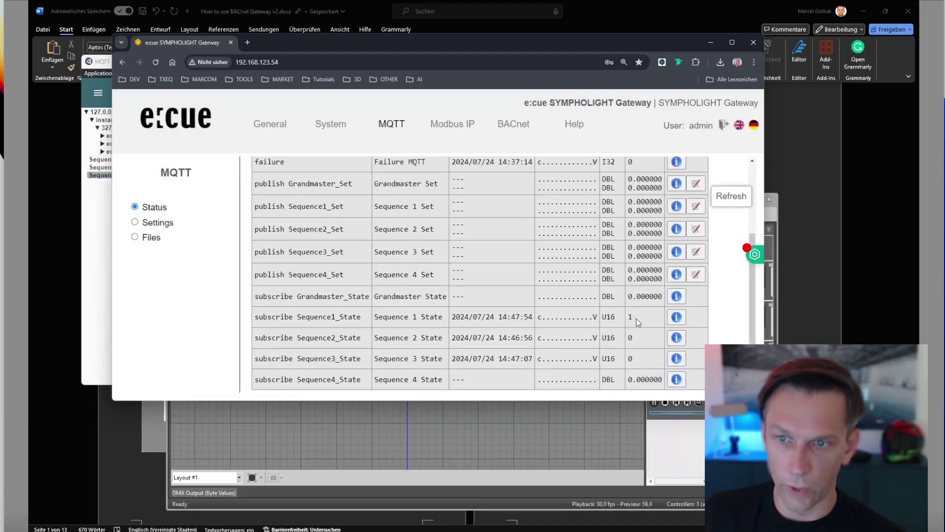
{"action": "scroll", "coordinate": [655, 345], "scroll_direction": "down", "scroll_amount": 2}
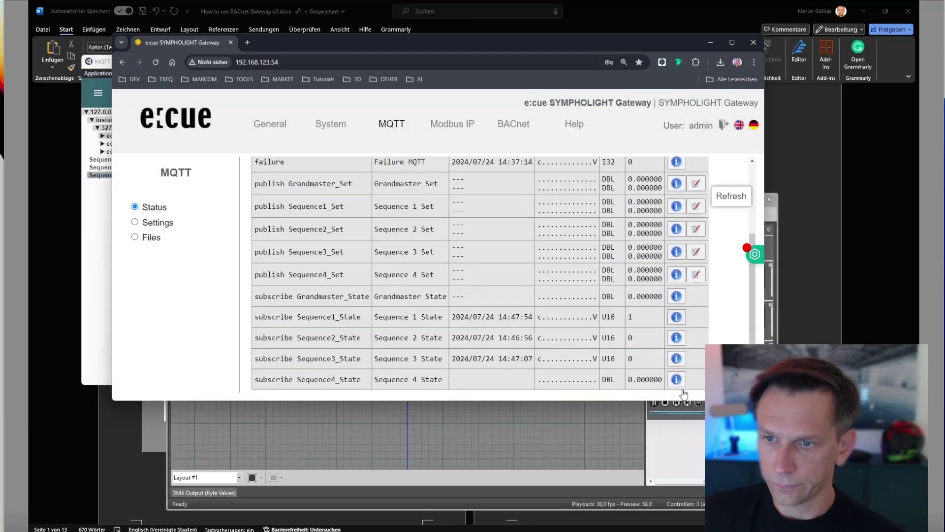
Play Sequence_3 and reload the MQTT status table to see its new value.
{"action": "left_click", "coordinate": [693, 435]}
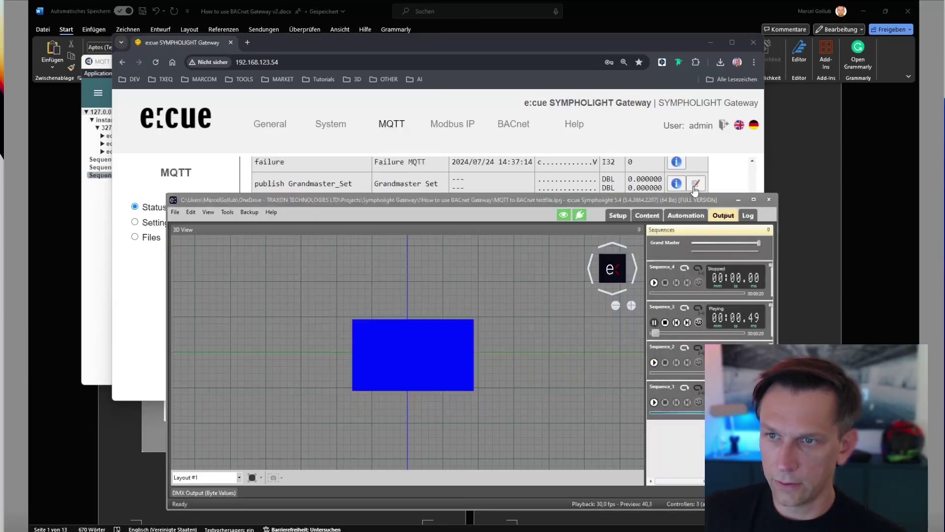
{"action": "left_click", "coordinate": [696, 130]}
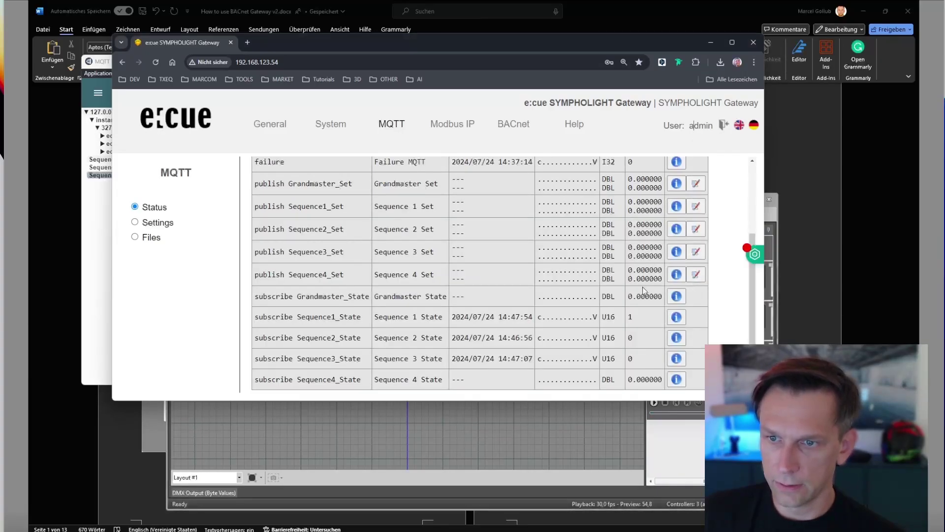
{"action": "left_click", "coordinate": [726, 169]}
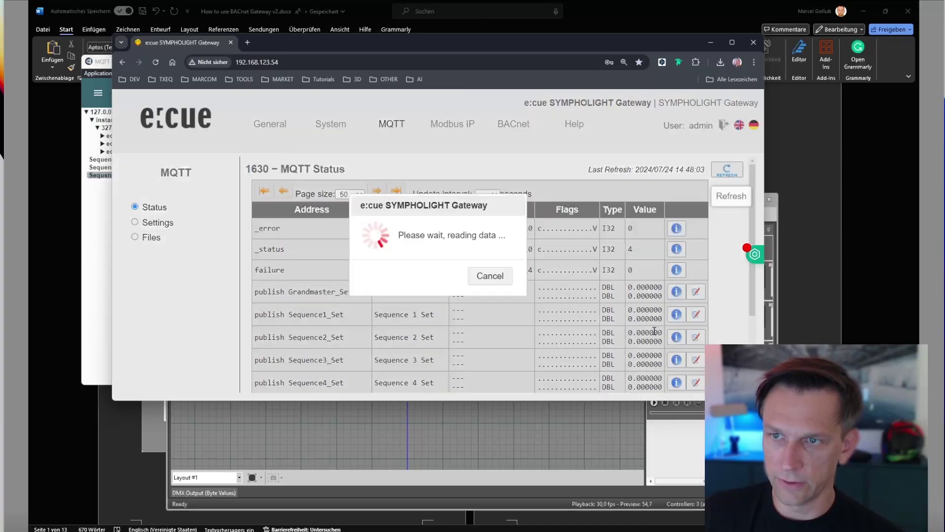
{"action": "scroll", "coordinate": [733, 178], "scroll_direction": "down", "scroll_amount": 2}
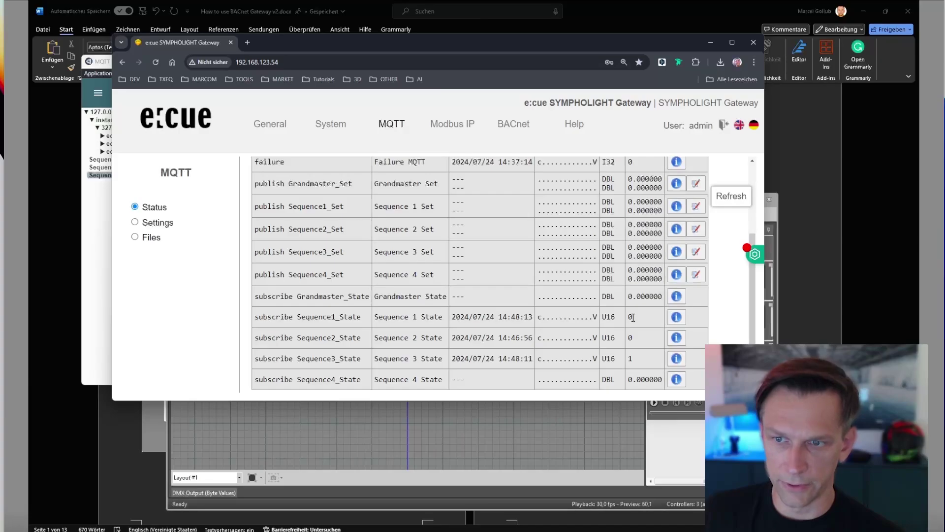
Reload the status again and drag the browser's bottom edge down to show the full table.
{"action": "left_click", "coordinate": [680, 405]}
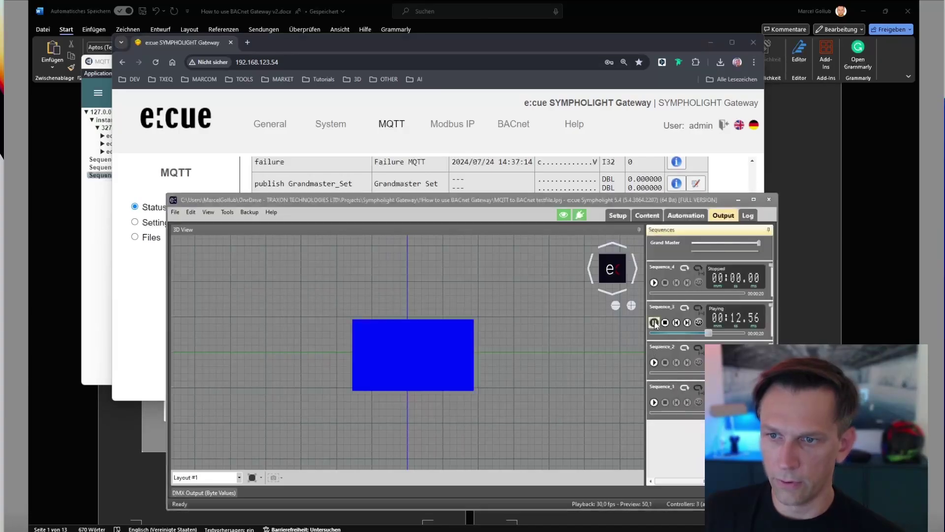
{"action": "left_click", "coordinate": [689, 184]}
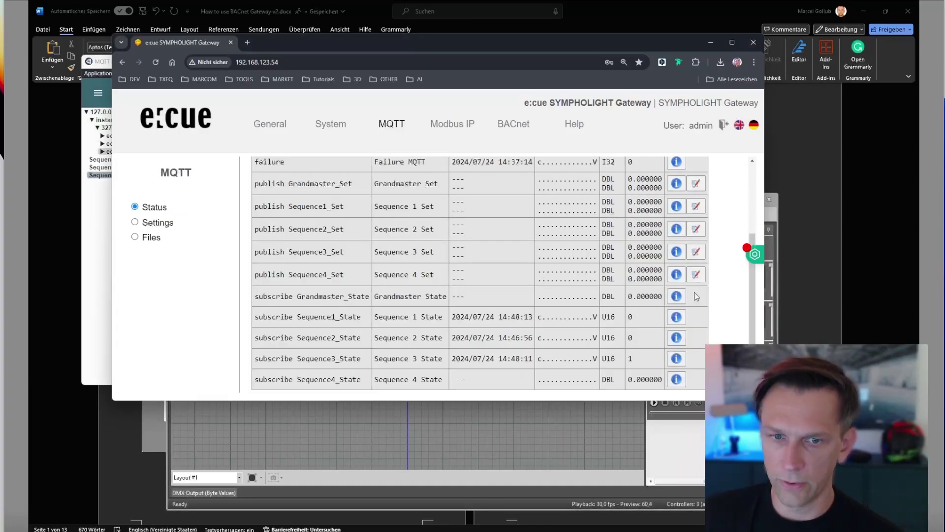
{"action": "scroll", "coordinate": [700, 246], "scroll_direction": "up", "scroll_amount": 1}
{"action": "scroll", "coordinate": [700, 245], "scroll_direction": "up", "scroll_amount": 2}
{"action": "left_click", "coordinate": [727, 170]}
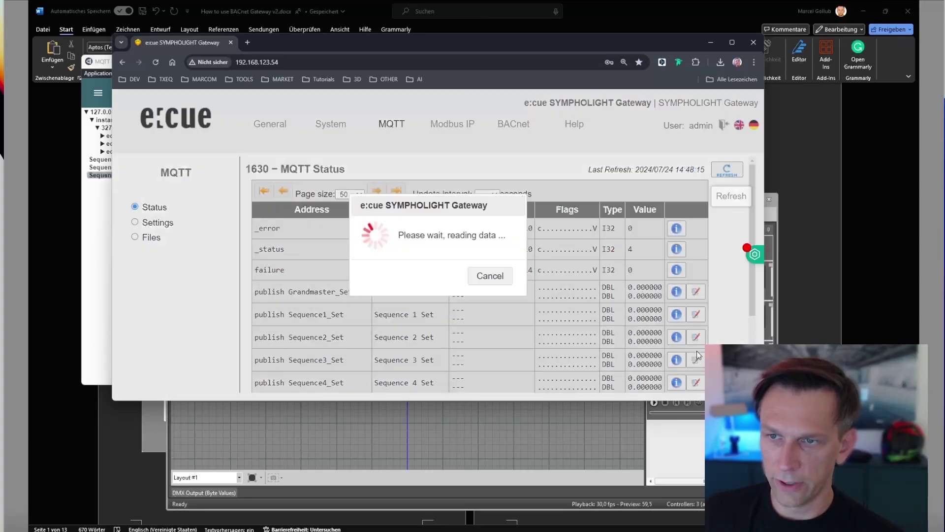
{"action": "scroll", "coordinate": [699, 354], "scroll_direction": "down", "scroll_amount": 2}
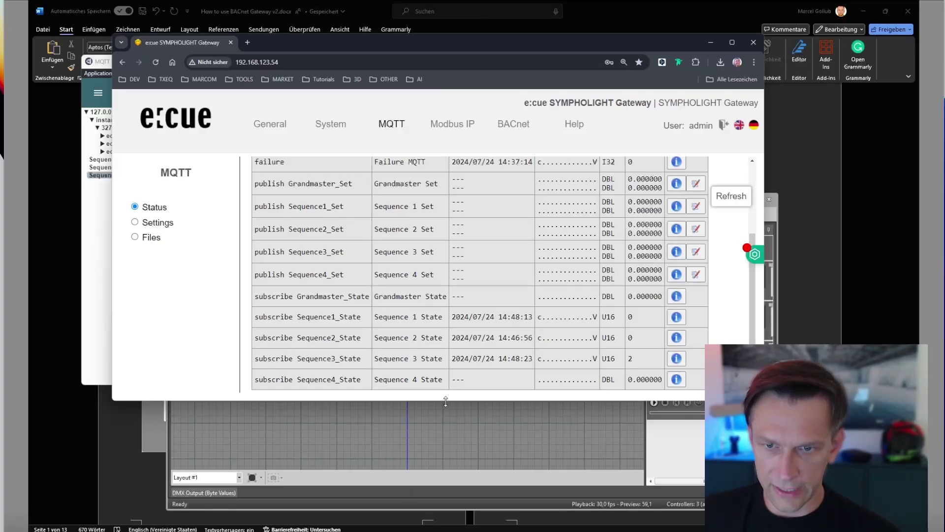
{"action": "left_click_drag", "start_coordinate": [446, 401], "coordinate": [444, 452]}
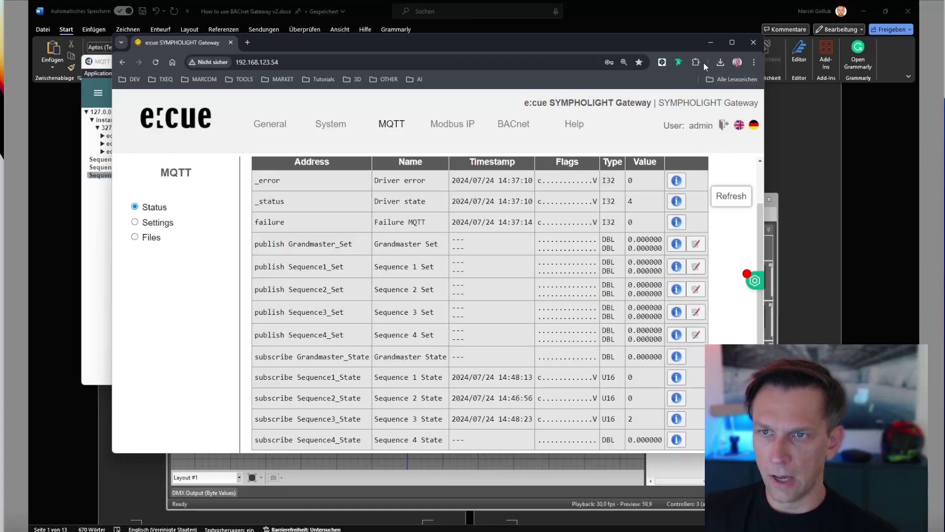
Set publish Sequence1_Set to 1 using its pencil icon in the MQTT Status table.
{"action": "left_click_drag", "start_coordinate": [681, 37], "coordinate": [562, 81]}
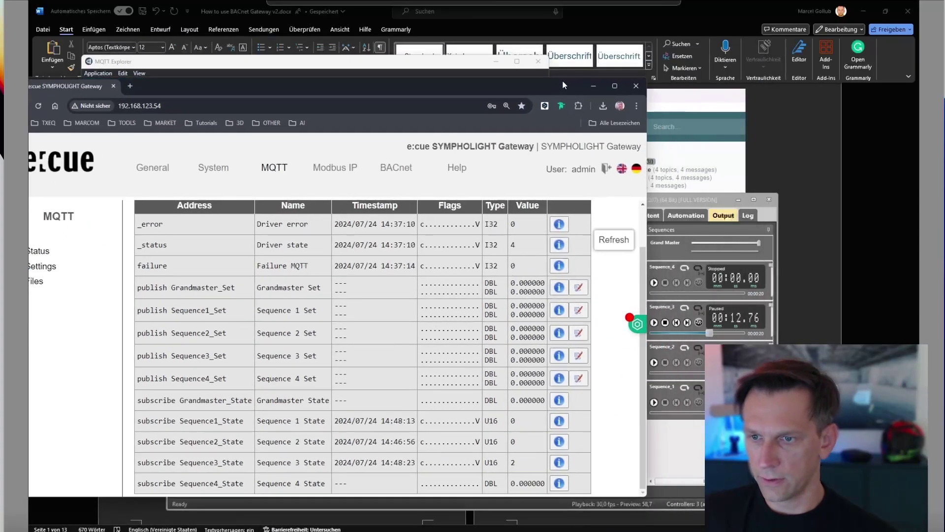
{"action": "left_click", "coordinate": [660, 328]}
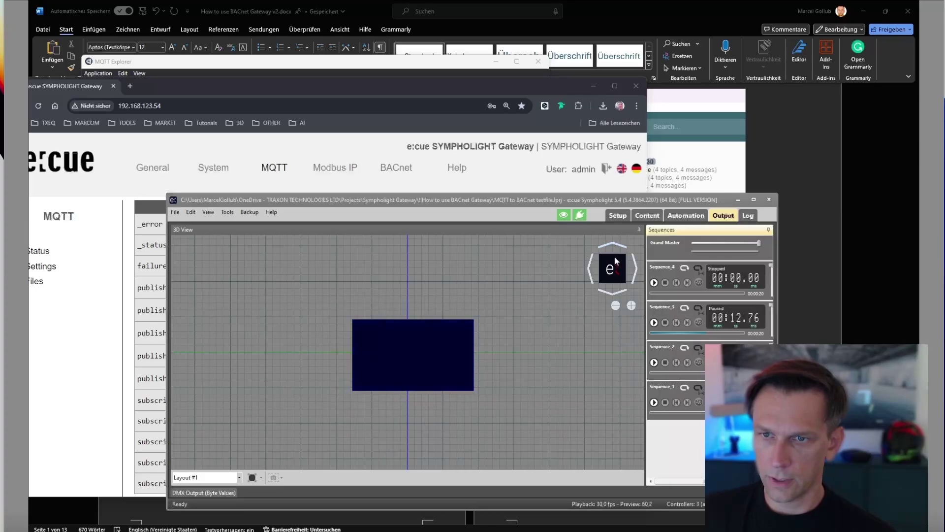
{"action": "left_click_drag", "start_coordinate": [606, 203], "coordinate": [696, 191]}
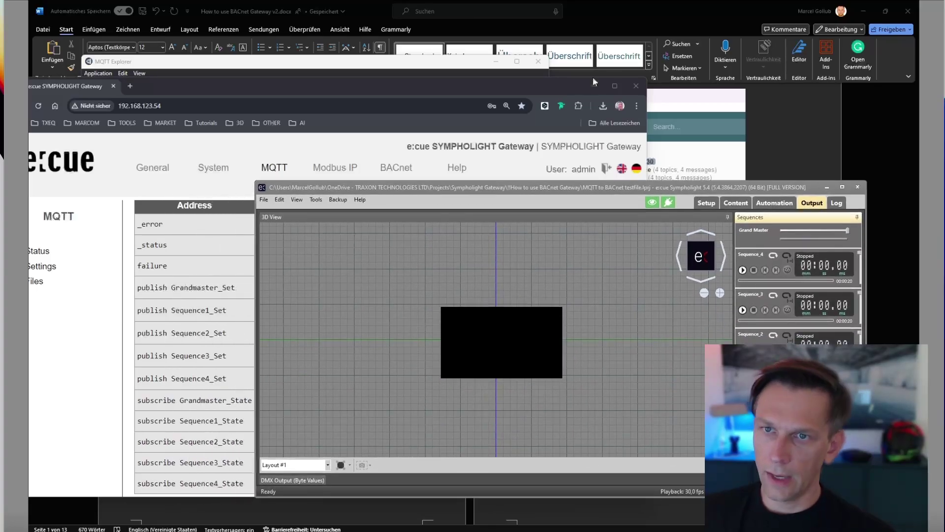
{"action": "left_click", "coordinate": [515, 77]}
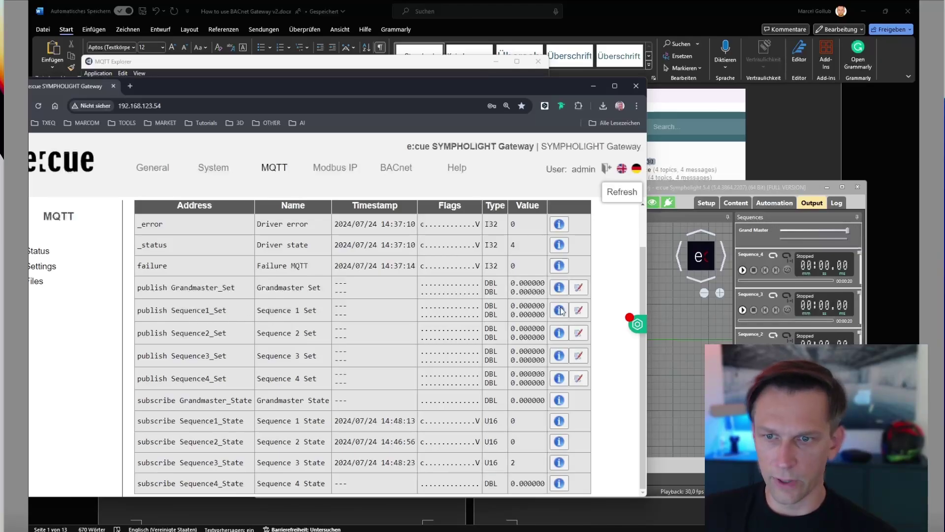
{"action": "left_click", "coordinate": [579, 310]}
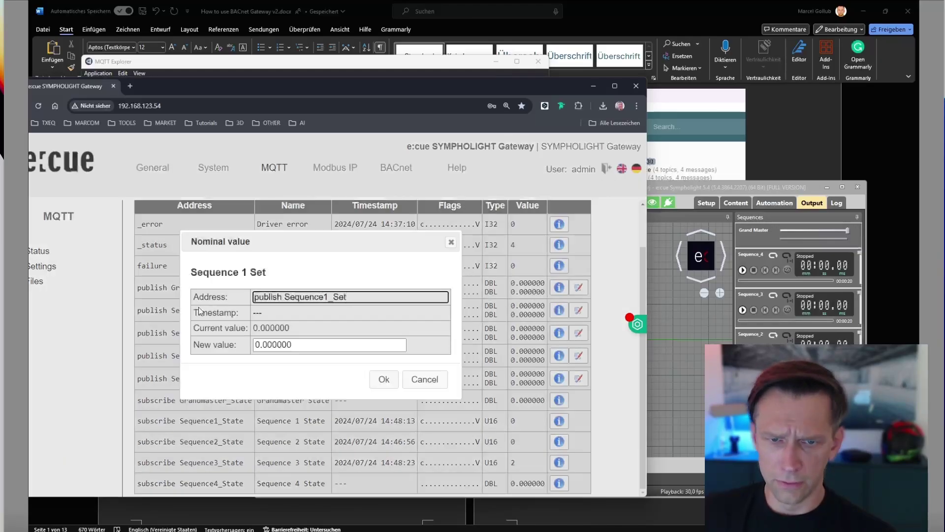
{"action": "double_click", "coordinate": [310, 346]}
{"action": "type", "text": "1"}
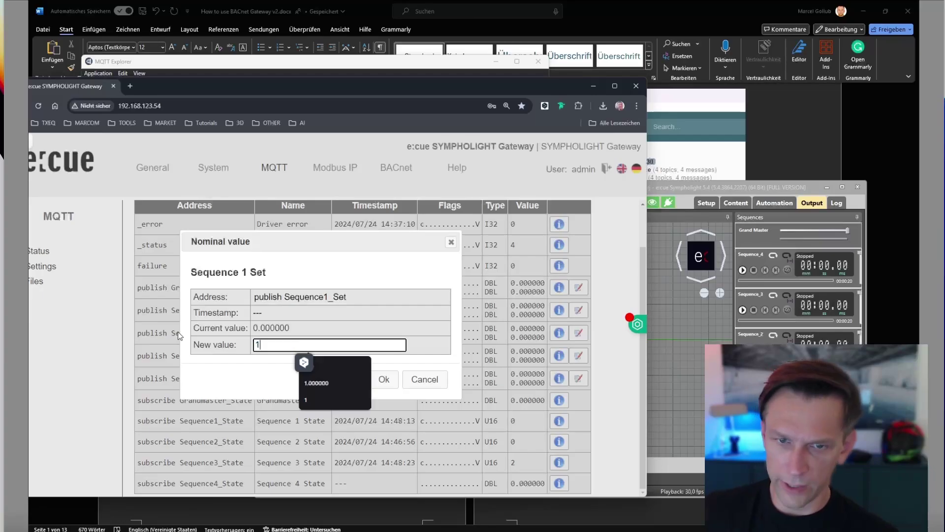
{"action": "left_click", "coordinate": [204, 384]}
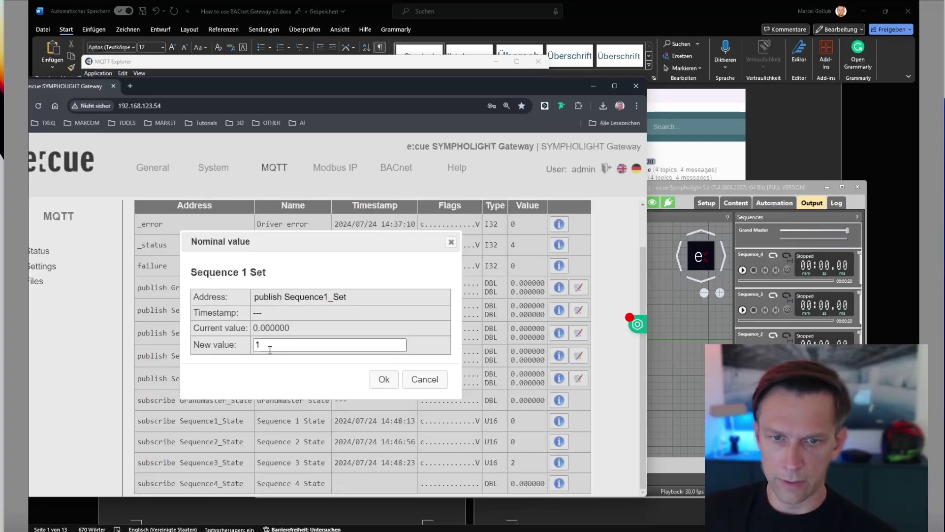
{"action": "left_click", "coordinate": [384, 380]}
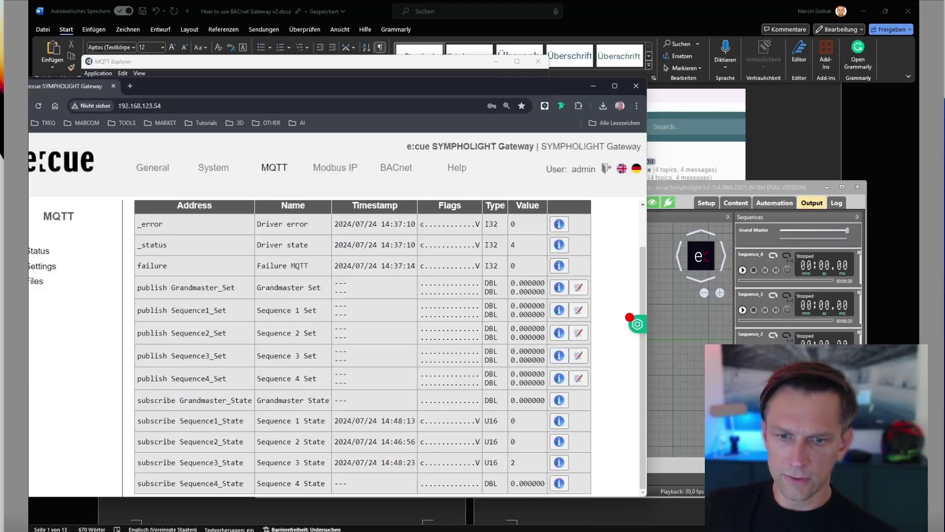
Confirm Sequence1_Set = 1.000000 in MQTT Explorer, then minimize it.
{"action": "left_click", "coordinate": [269, 63]}
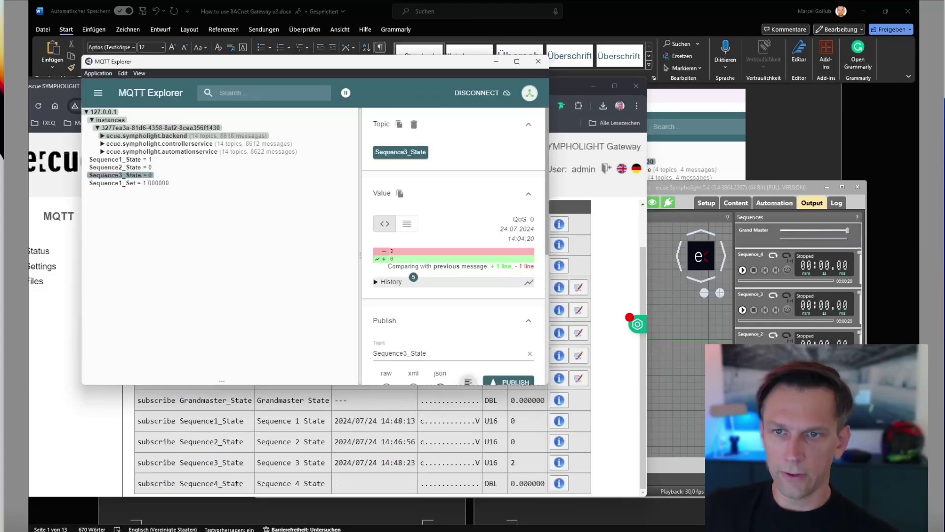
{"action": "left_click", "coordinate": [105, 183]}
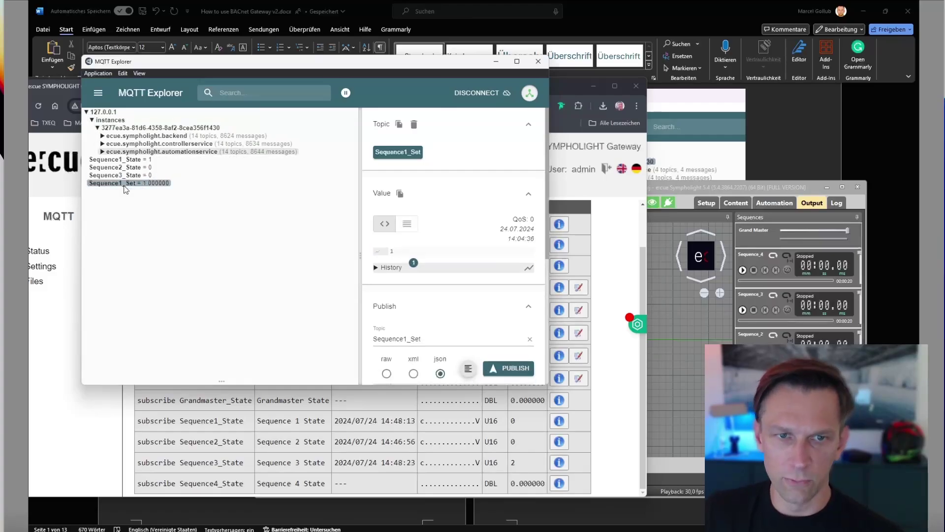
{"action": "left_click", "coordinate": [496, 62]}
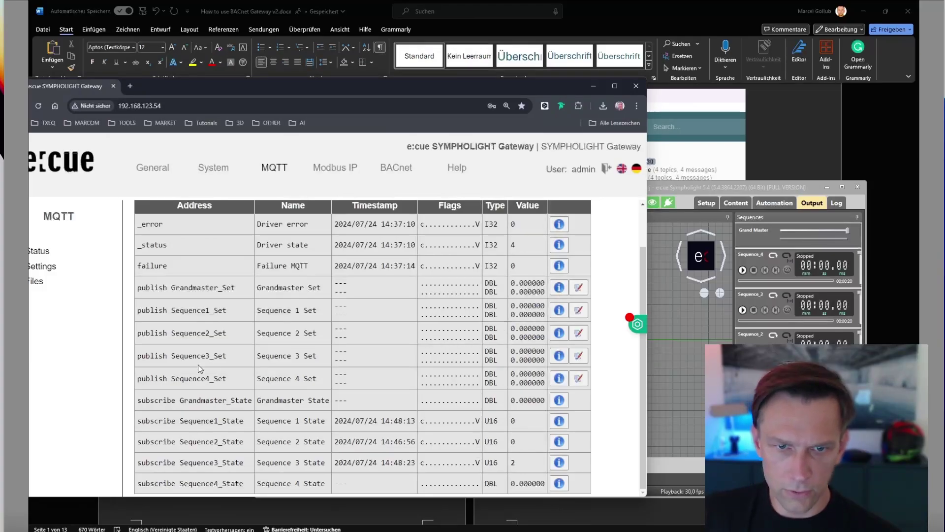
Write 1 to Sequence 4 Set and confirm Sequence4_State = 1 in MQTT Explorer.
{"action": "left_click", "coordinate": [579, 378]}
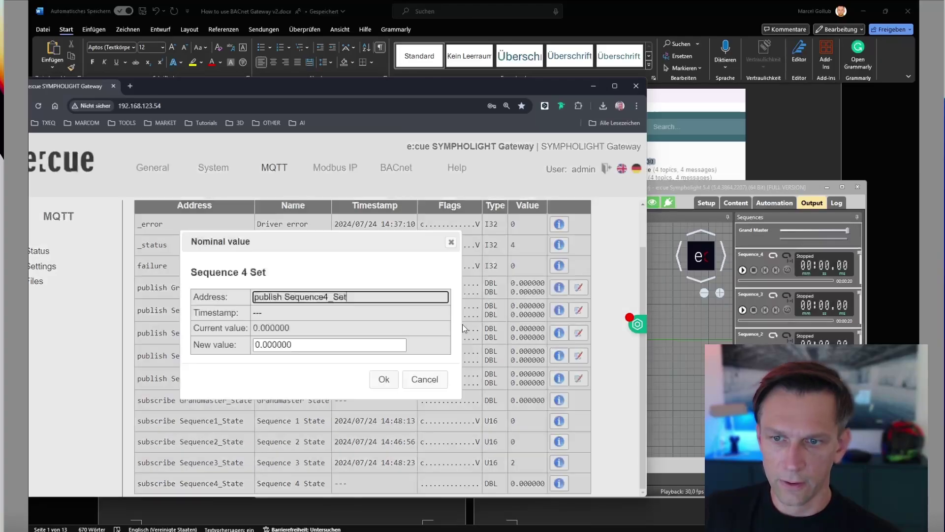
{"action": "double_click", "coordinate": [322, 346]}
{"action": "type", "text": "1"}
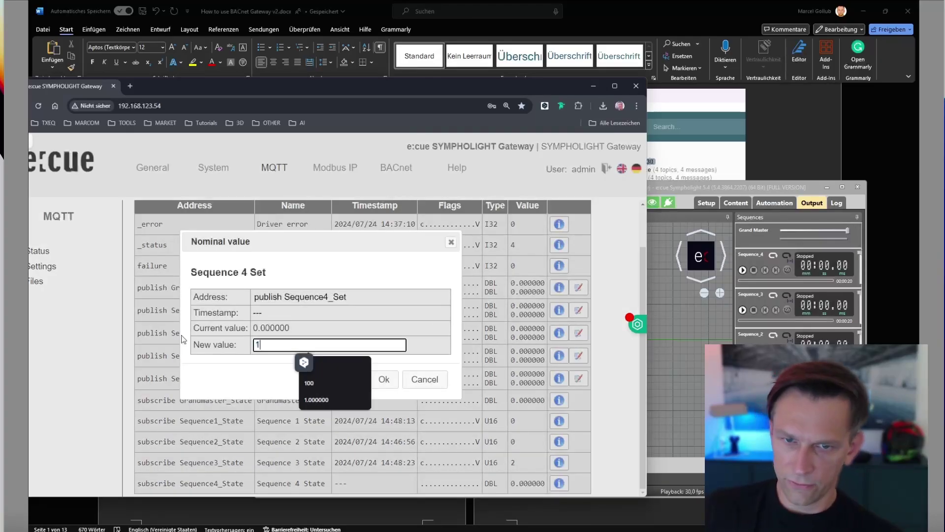
{"action": "left_click", "coordinate": [383, 378]}
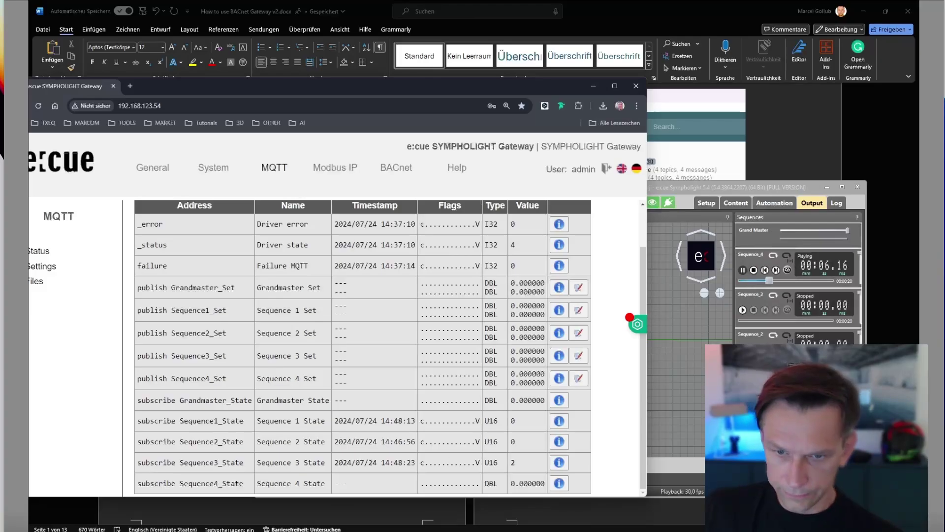
{"action": "key", "text": "alt+Tab"}
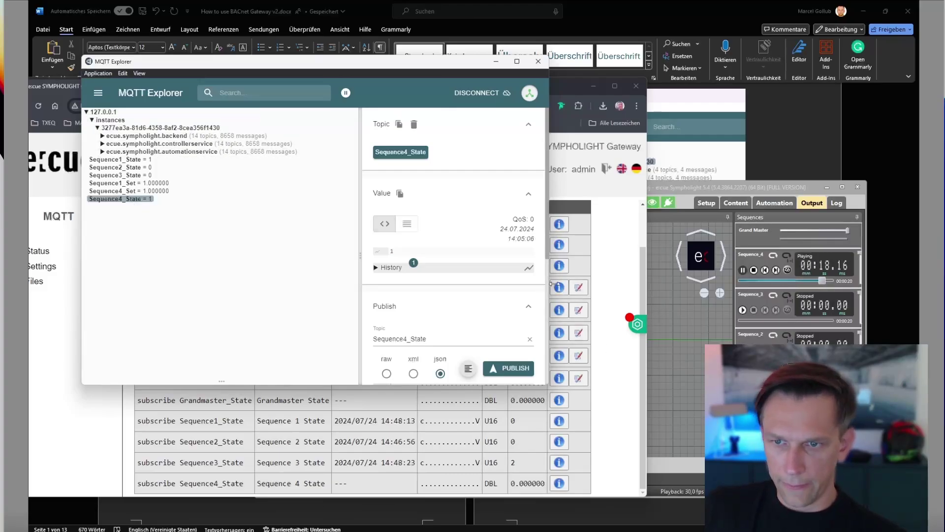
{"action": "left_click", "coordinate": [589, 298]}
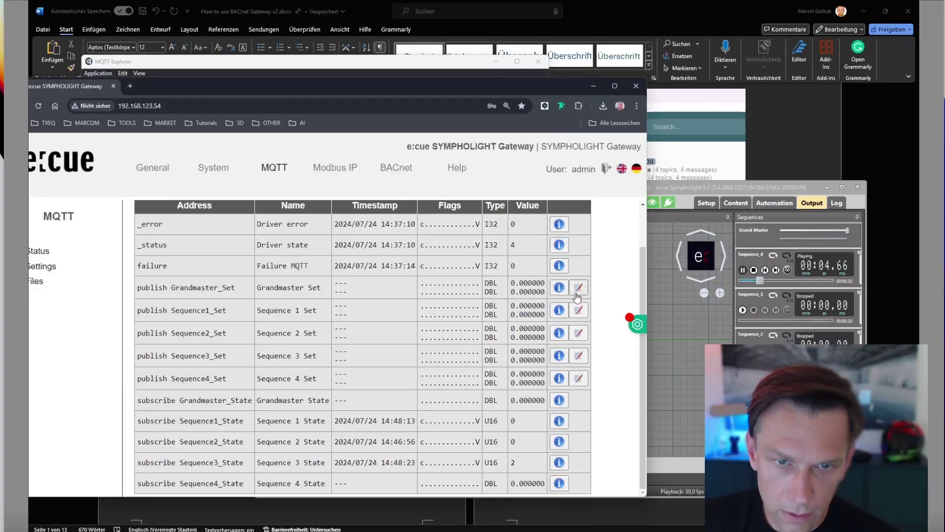
Write the value 1 to Sequence 1 Set again.
{"action": "left_click", "coordinate": [579, 310]}
{"action": "left_click", "coordinate": [317, 346]}
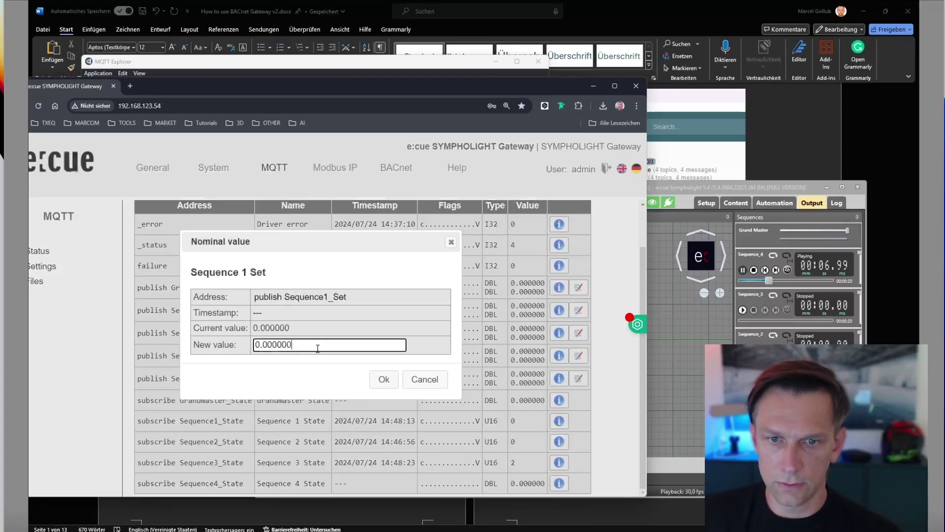
{"action": "left_click_drag", "start_coordinate": [318, 348], "coordinate": [184, 359]}
{"action": "type", "text": "1"}
{"action": "left_click", "coordinate": [385, 381]}
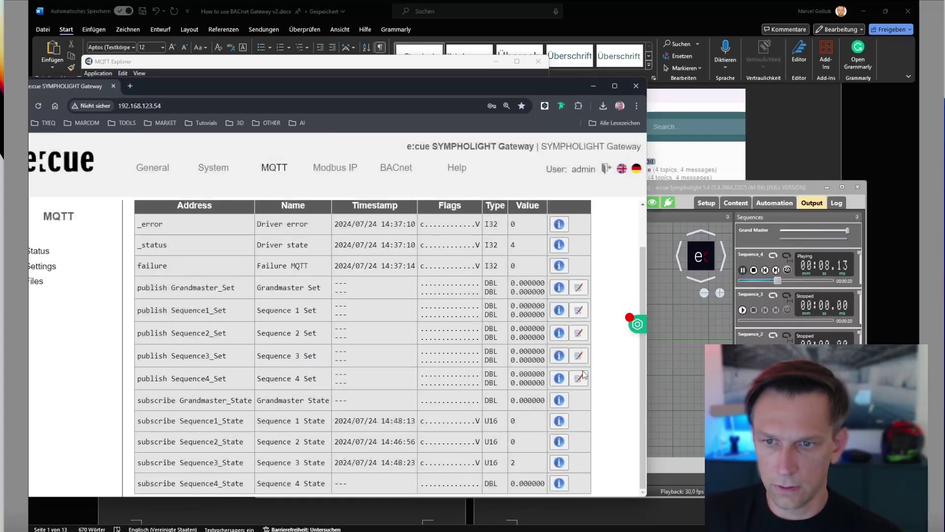
Write 1 to Sequence 4 Set to stop Sequence_4, then reposition the browser window.
{"action": "left_click", "coordinate": [579, 377]}
{"action": "left_click", "coordinate": [274, 344]}
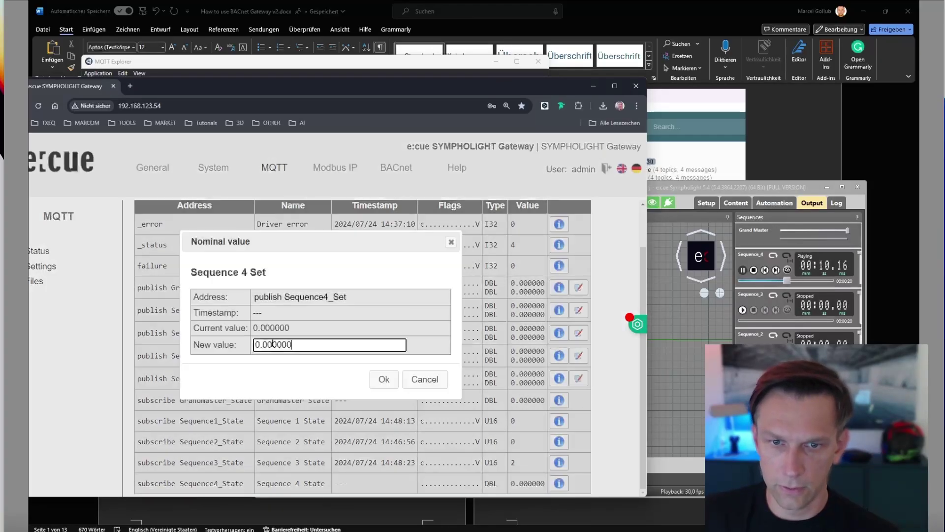
{"action": "left_click_drag", "start_coordinate": [274, 344], "coordinate": [211, 363]}
{"action": "type", "text": "1"}
{"action": "left_click", "coordinate": [383, 379]}
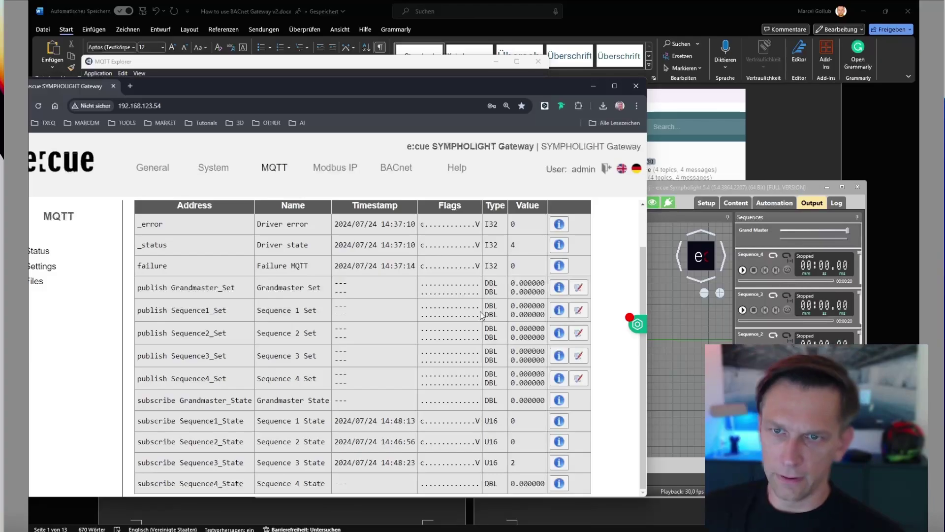
{"action": "left_click_drag", "start_coordinate": [471, 87], "coordinate": [475, 67]}
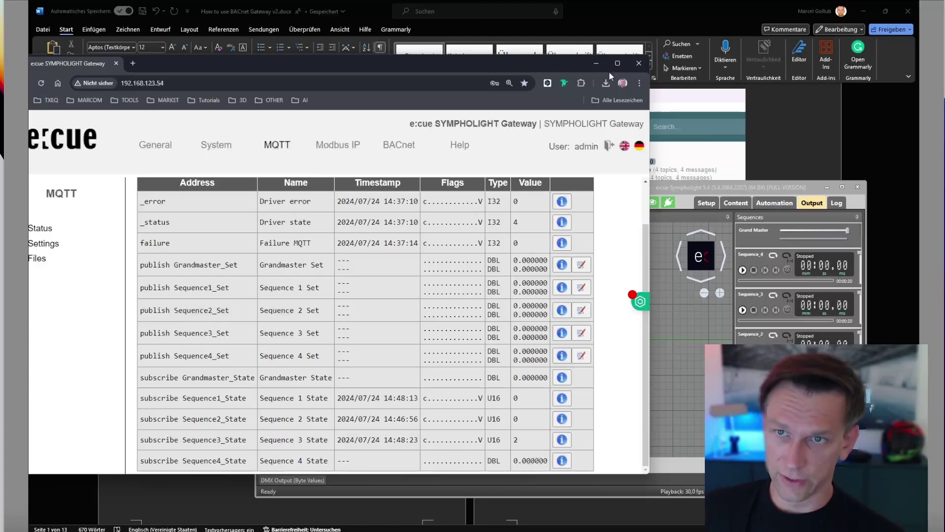
{"action": "left_click_drag", "start_coordinate": [530, 66], "coordinate": [583, 44]}
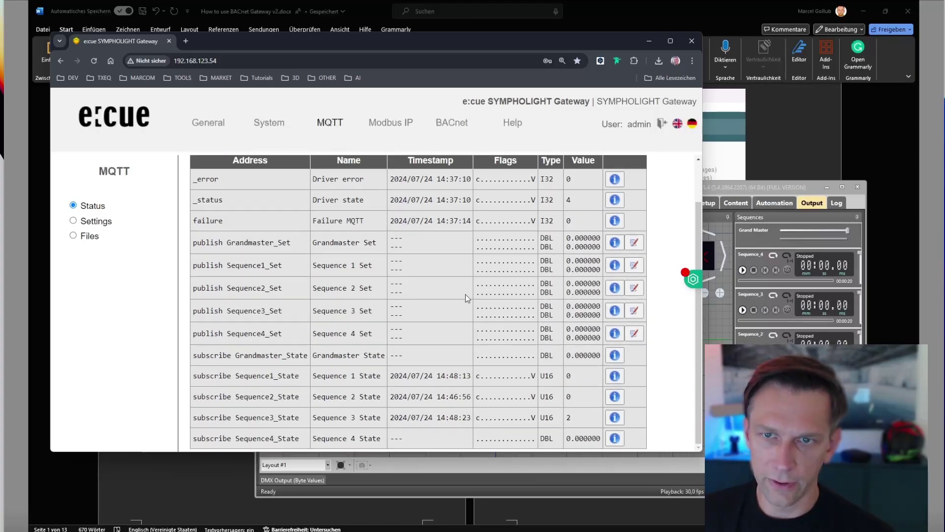
{"action": "scroll", "coordinate": [466, 294], "scroll_direction": "up", "scroll_amount": 1}
{"action": "scroll", "coordinate": [465, 294], "scroll_direction": "down", "scroll_amount": 1}
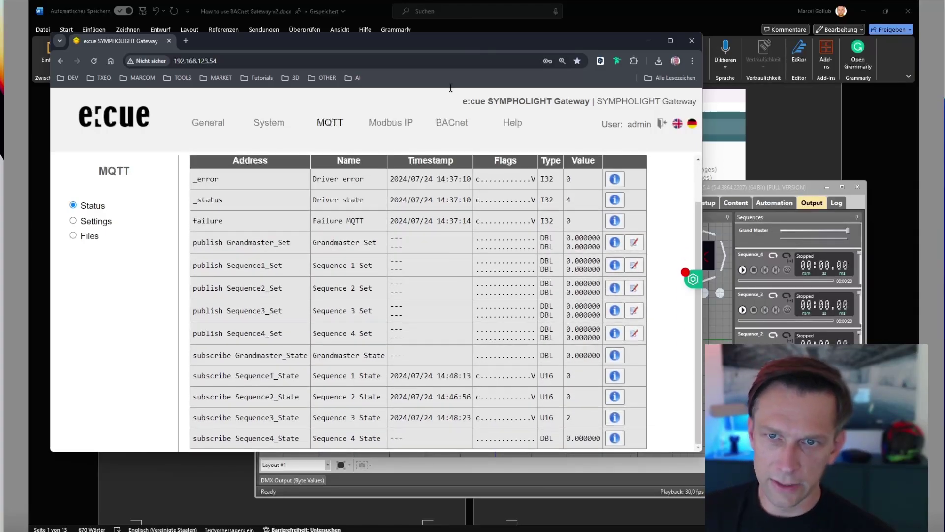
Open the BACnet Status page and review the AI-3010–3040 Sequence State datapoints at 0.000000.
{"action": "left_click", "coordinate": [448, 133]}
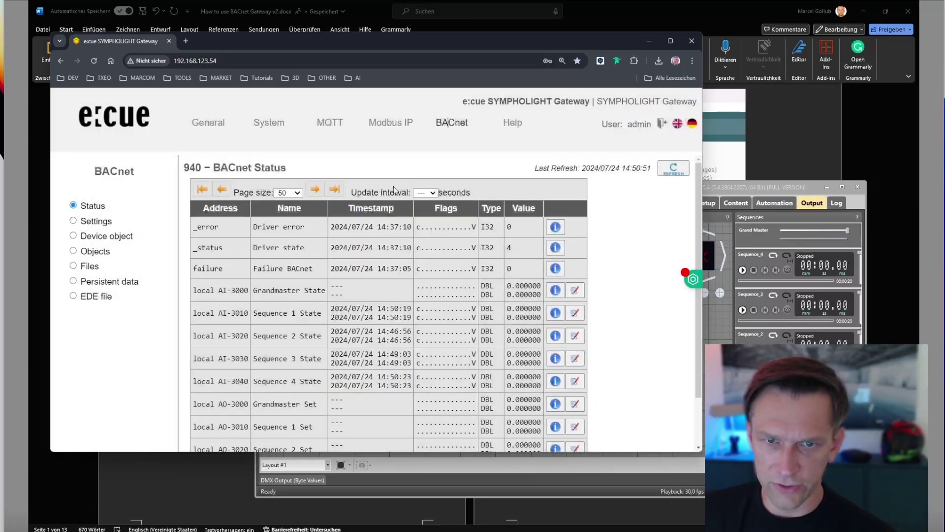
{"action": "scroll", "coordinate": [376, 294], "scroll_direction": "down", "scroll_amount": 2}
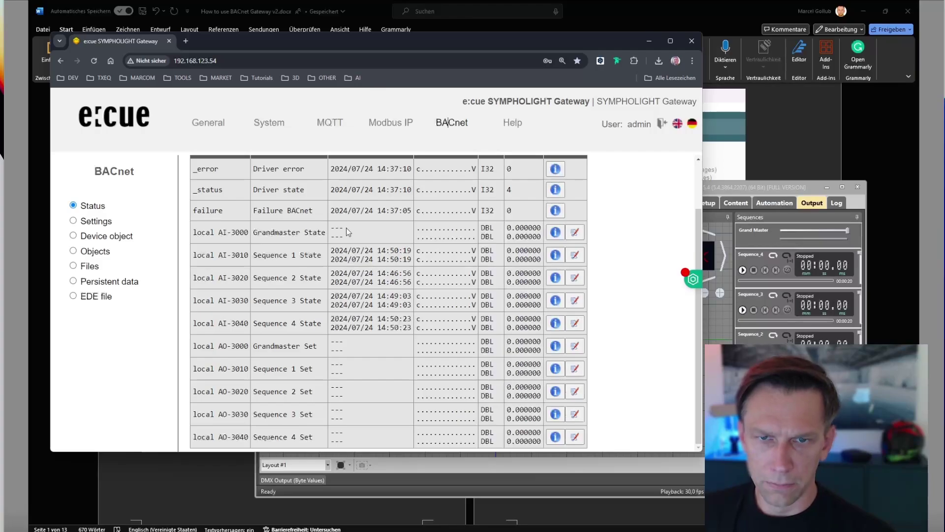
{"action": "scroll", "coordinate": [348, 228], "scroll_direction": "up", "scroll_amount": 2}
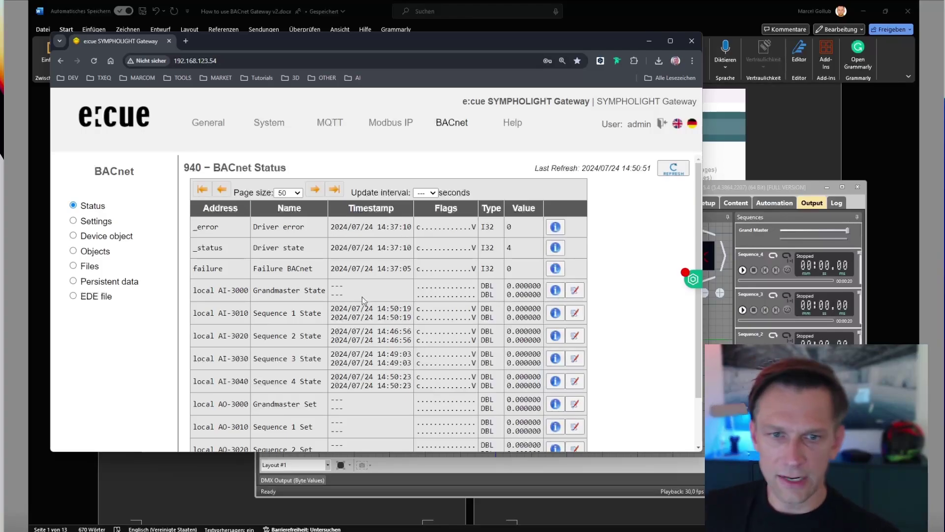
{"action": "scroll", "coordinate": [360, 298], "scroll_direction": "down", "scroll_amount": 1}
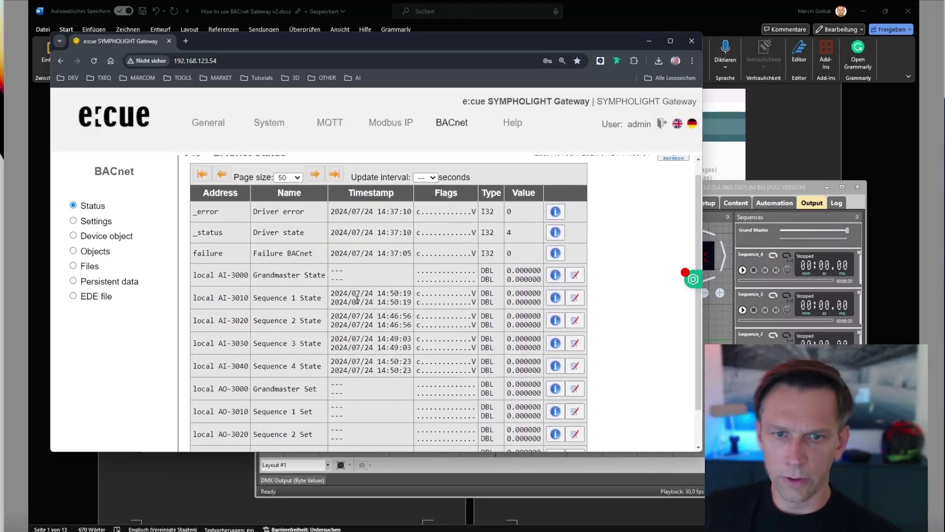
{"action": "scroll", "coordinate": [358, 299], "scroll_direction": "down", "scroll_amount": 2}
{"action": "scroll", "coordinate": [315, 221], "scroll_direction": "up", "scroll_amount": 4}
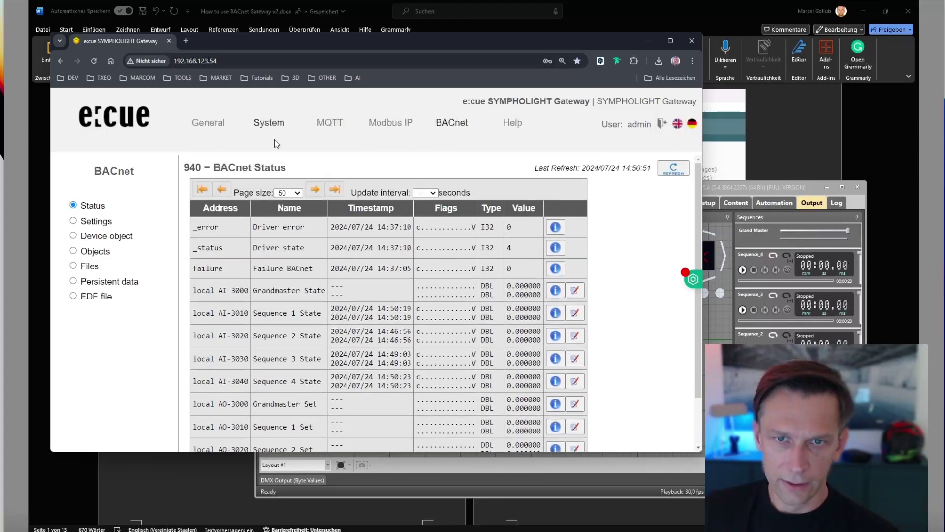
Open the MQTT Datapoints file mqtt1.txt from MQTT > Files for viewing.
{"action": "left_click", "coordinate": [330, 123]}
{"action": "scroll", "coordinate": [330, 226], "scroll_direction": "down", "scroll_amount": 3}
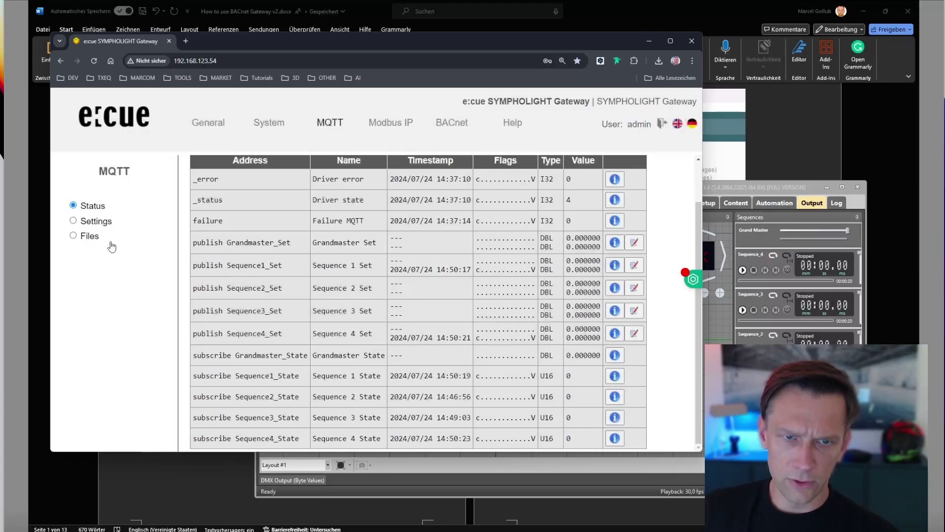
{"action": "left_click", "coordinate": [85, 236]}
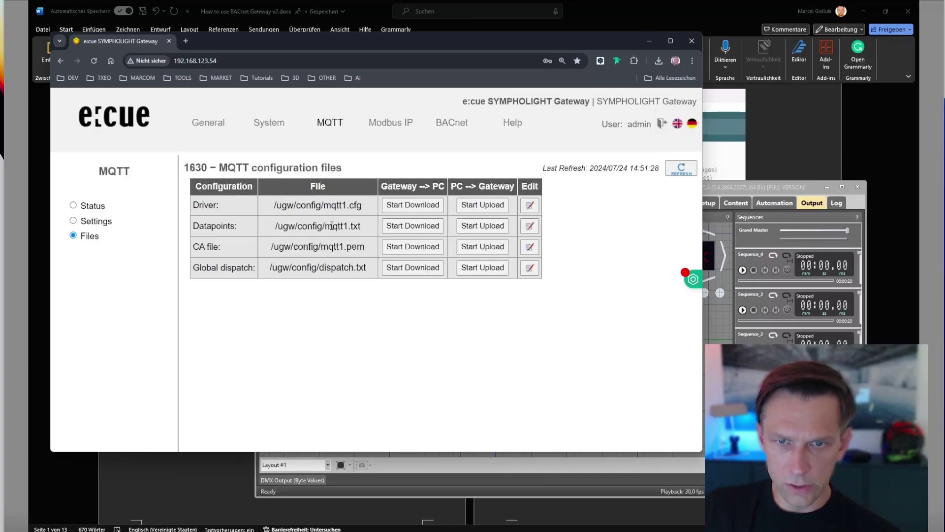
{"action": "left_click", "coordinate": [538, 228]}
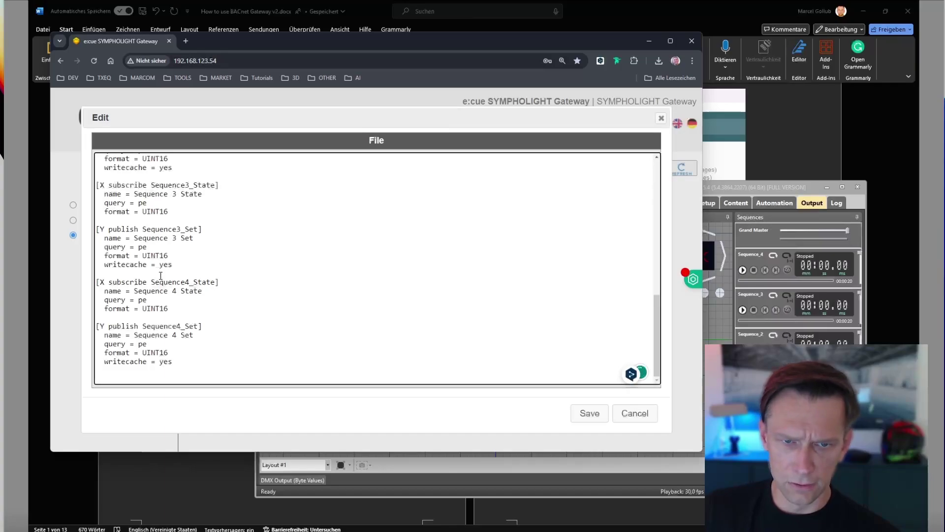
Inspect the Sequence1_State entry and its UINT16 format, then close without saving.
{"action": "scroll", "coordinate": [163, 274], "scroll_direction": "up", "scroll_amount": 14}
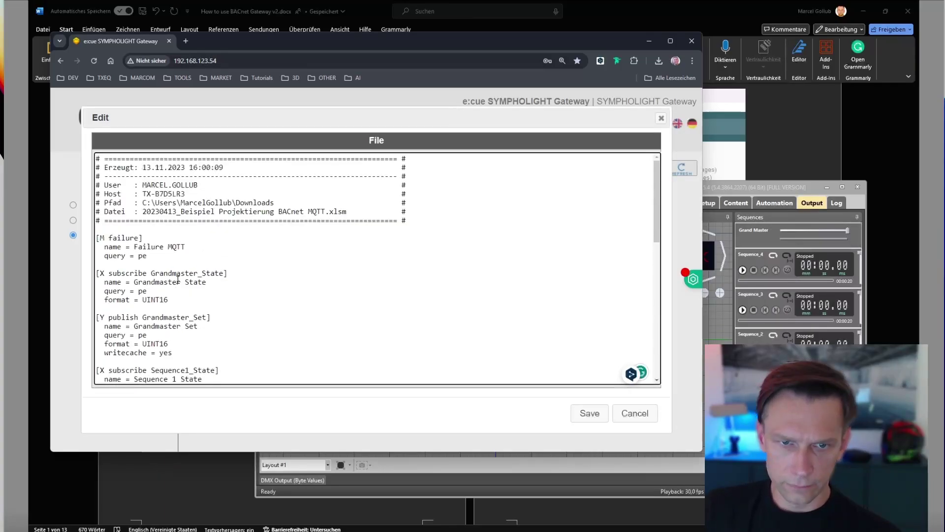
{"action": "scroll", "coordinate": [178, 280], "scroll_direction": "down", "scroll_amount": 2}
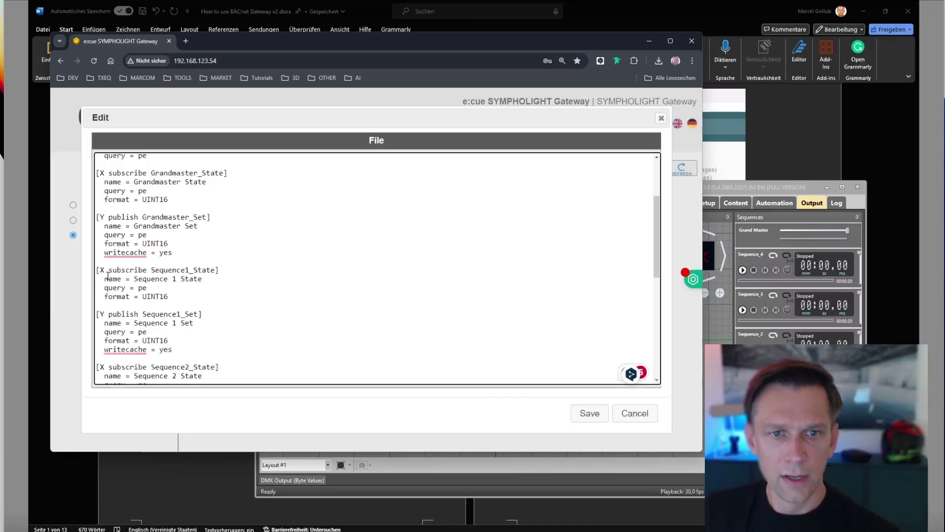
{"action": "double_click", "coordinate": [137, 274]}
{"action": "left_click_drag", "start_coordinate": [163, 272], "coordinate": [197, 272]}
{"action": "left_click", "coordinate": [185, 287]}
{"action": "double_click", "coordinate": [191, 280]}
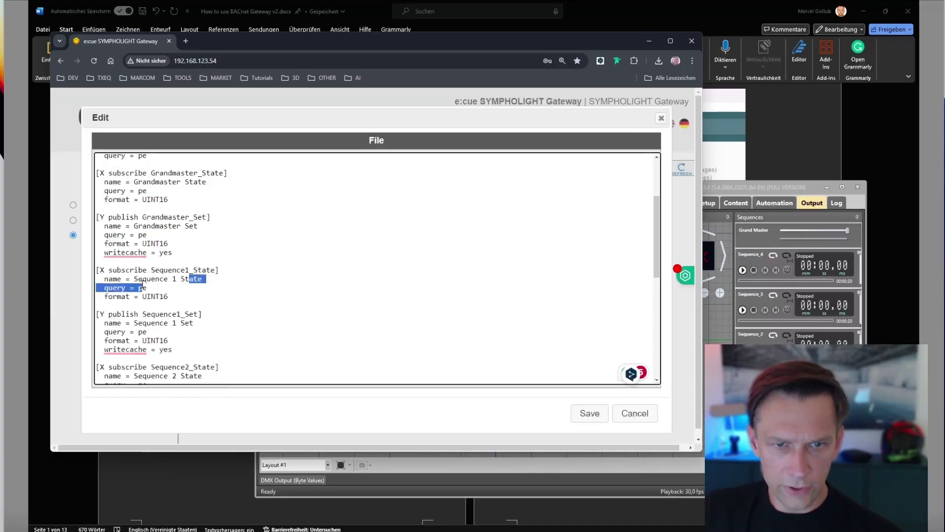
{"action": "left_click", "coordinate": [109, 279]}
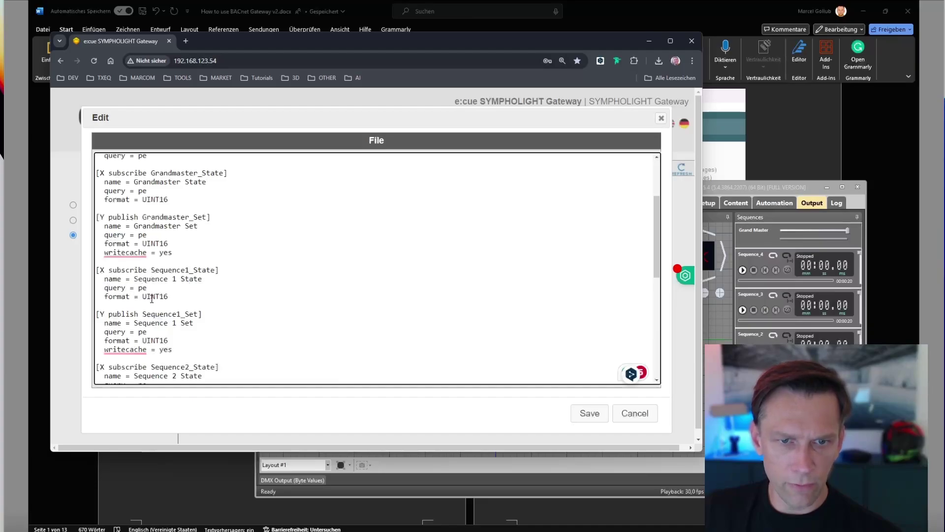
{"action": "left_click_drag", "start_coordinate": [143, 297], "coordinate": [177, 296]}
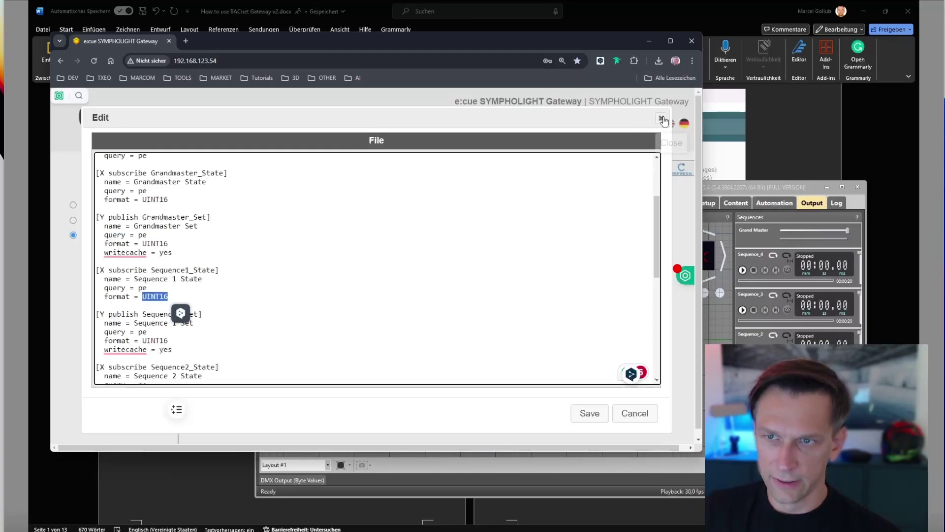
{"action": "left_click", "coordinate": [661, 118]}
Review the BACnet Datapoints file and the Global dispatch file under BACnet > Files, closing each afterwards.
{"action": "left_click", "coordinate": [451, 122]}
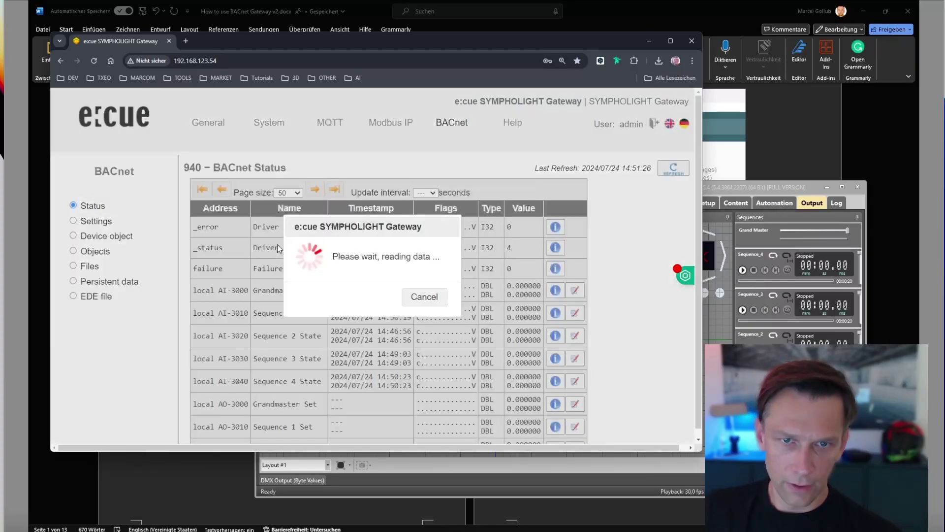
{"action": "left_click", "coordinate": [93, 266]}
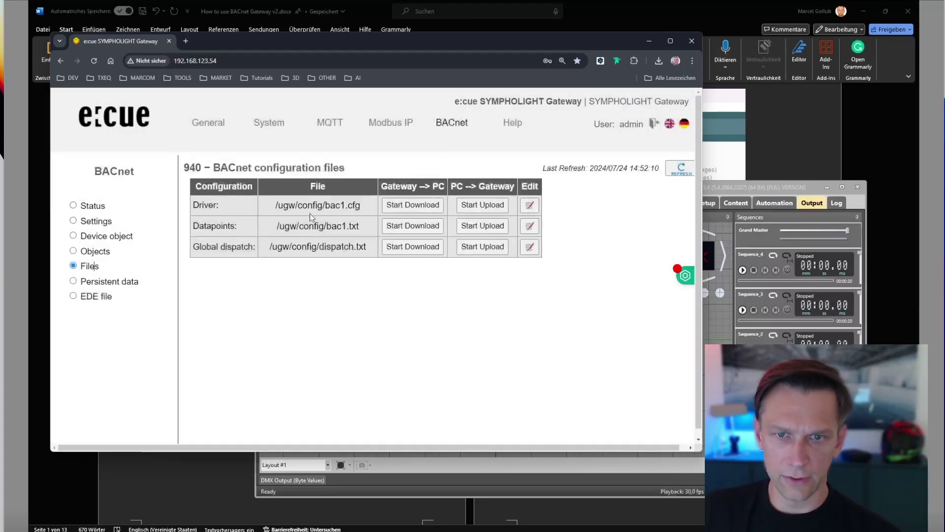
{"action": "left_click", "coordinate": [530, 226]}
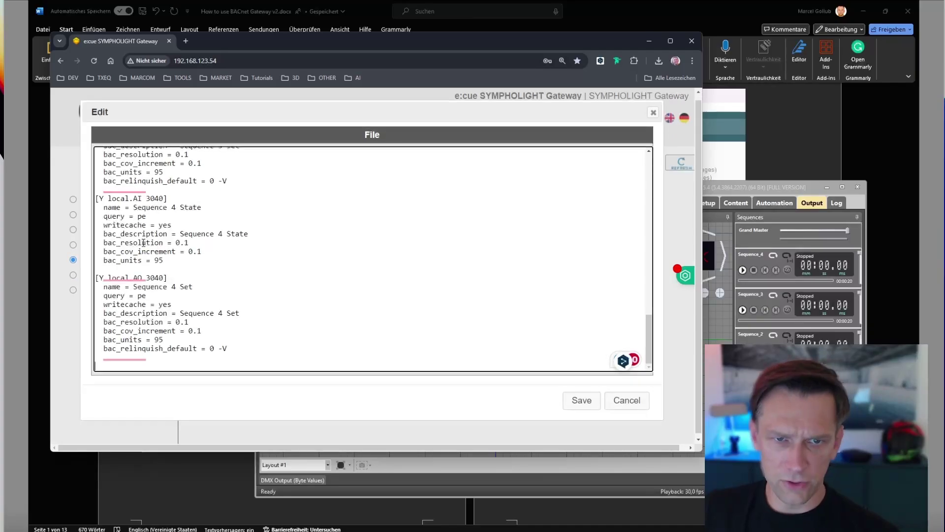
{"action": "scroll", "coordinate": [148, 249], "scroll_direction": "up", "scroll_amount": 1}
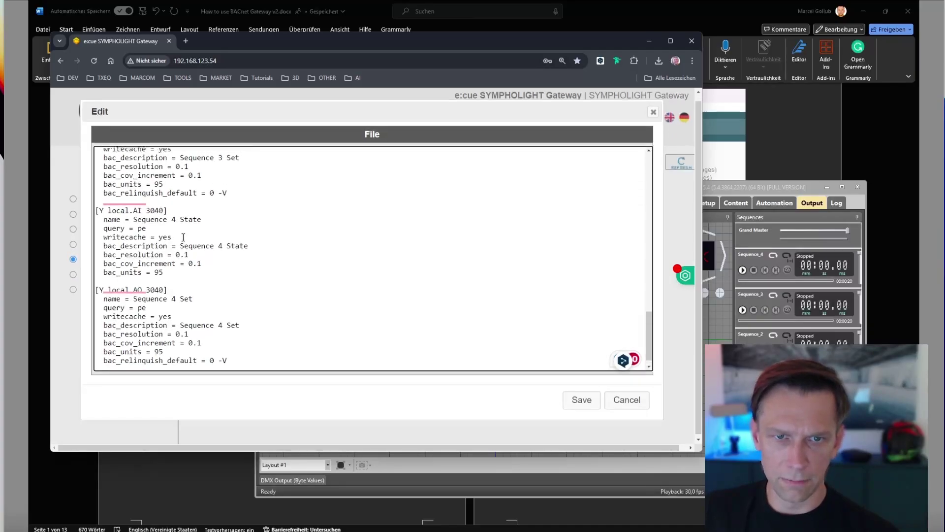
{"action": "scroll", "coordinate": [183, 237], "scroll_direction": "up", "scroll_amount": 4}
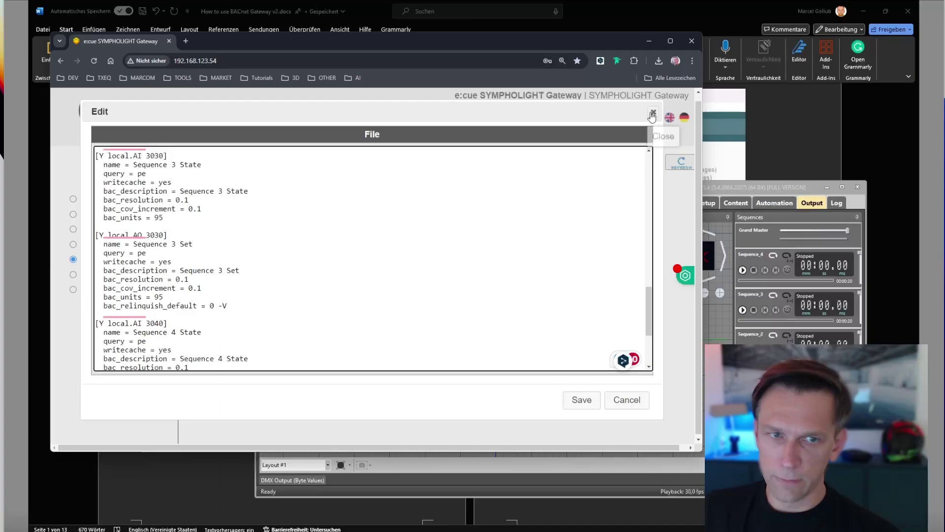
{"action": "left_click", "coordinate": [652, 114]}
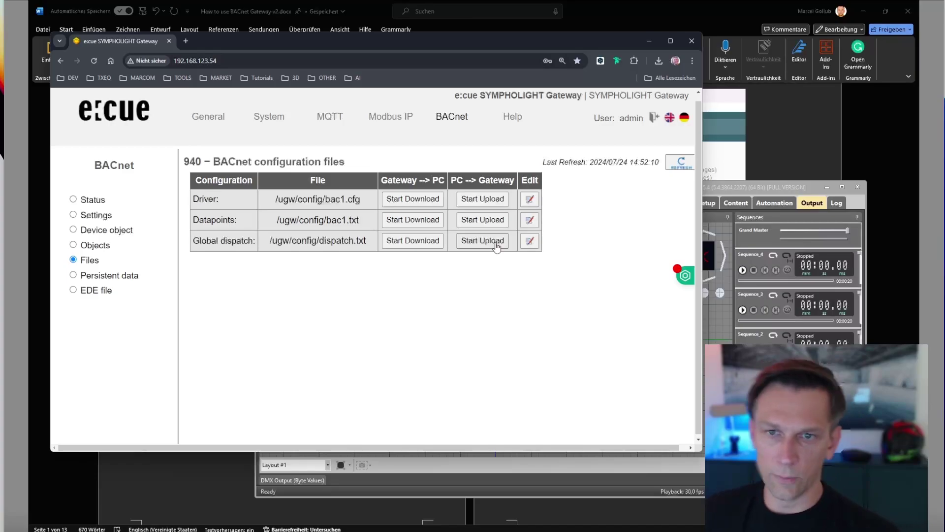
{"action": "left_click", "coordinate": [530, 241]}
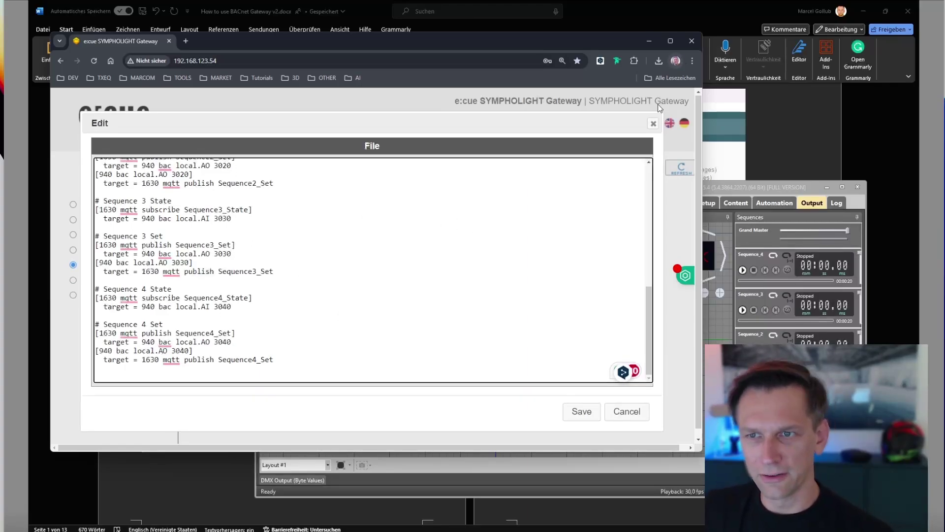
{"action": "left_click", "coordinate": [653, 124]}
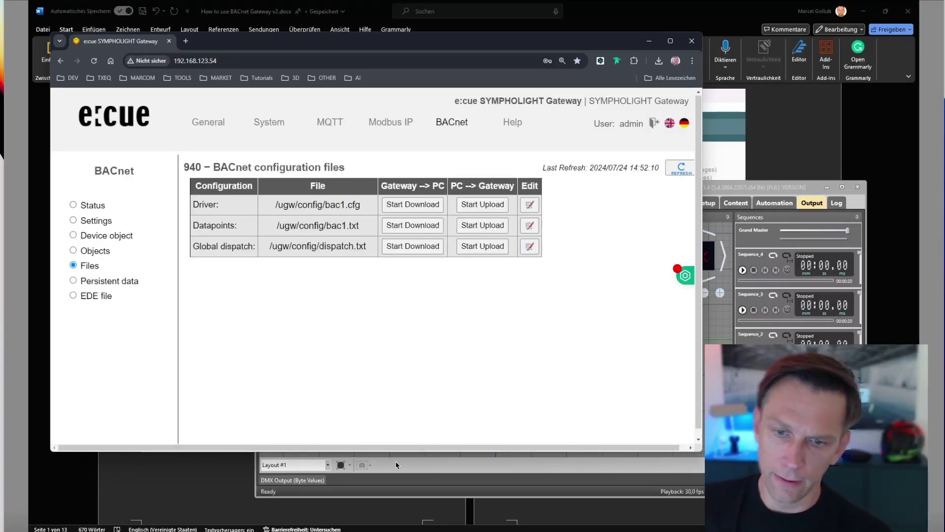
Bring the BACnet MQTT project workbook to the front and look over row 4 (B4:J4) on the Project sheet.
{"action": "mouse_move", "coordinate": [434, 527]}
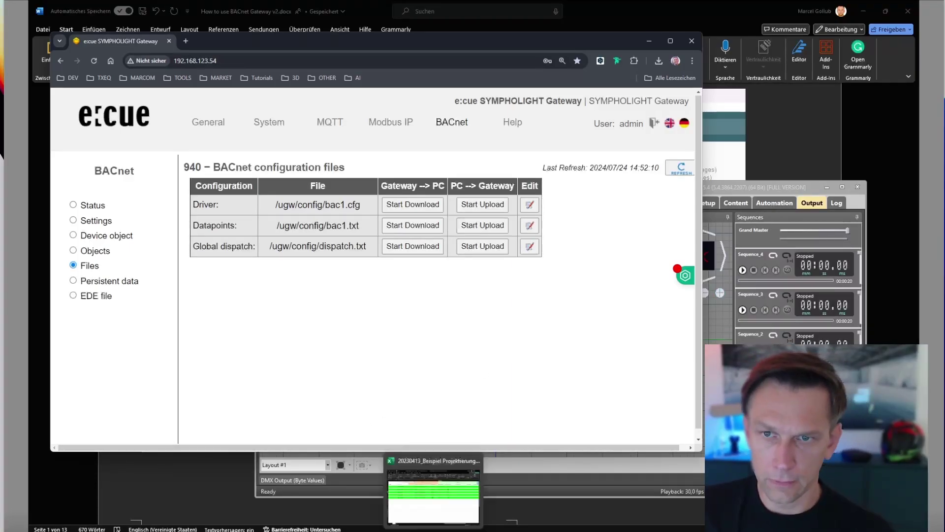
{"action": "left_click", "coordinate": [434, 502]}
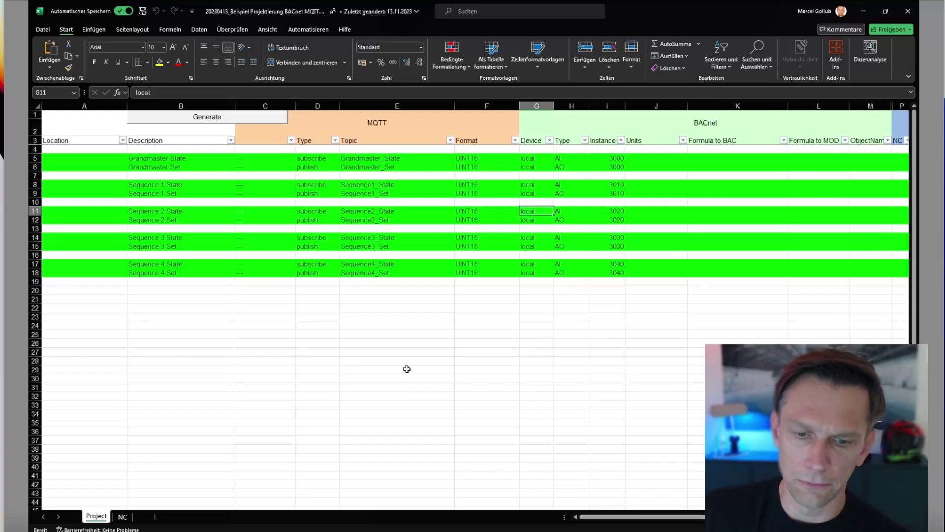
{"action": "left_click_drag", "start_coordinate": [153, 151], "coordinate": [664, 148]}
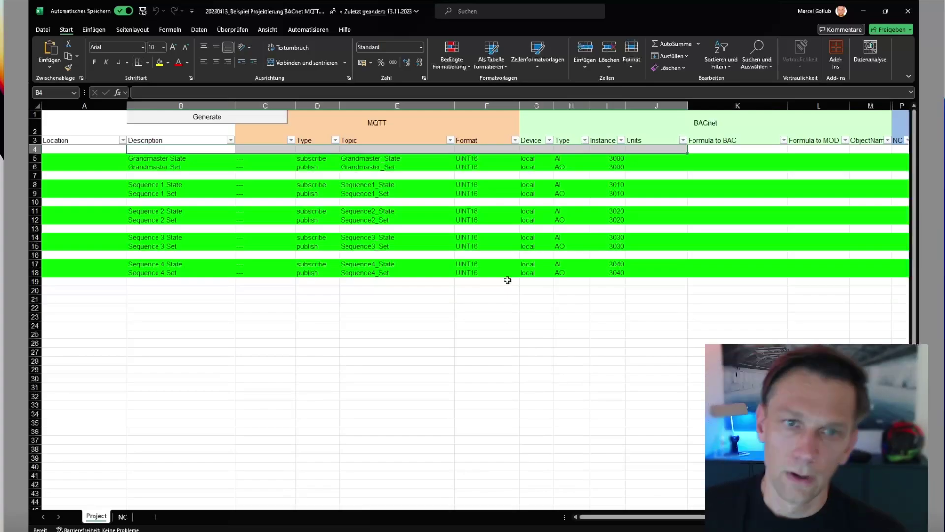
{"action": "left_click", "coordinate": [297, 401]}
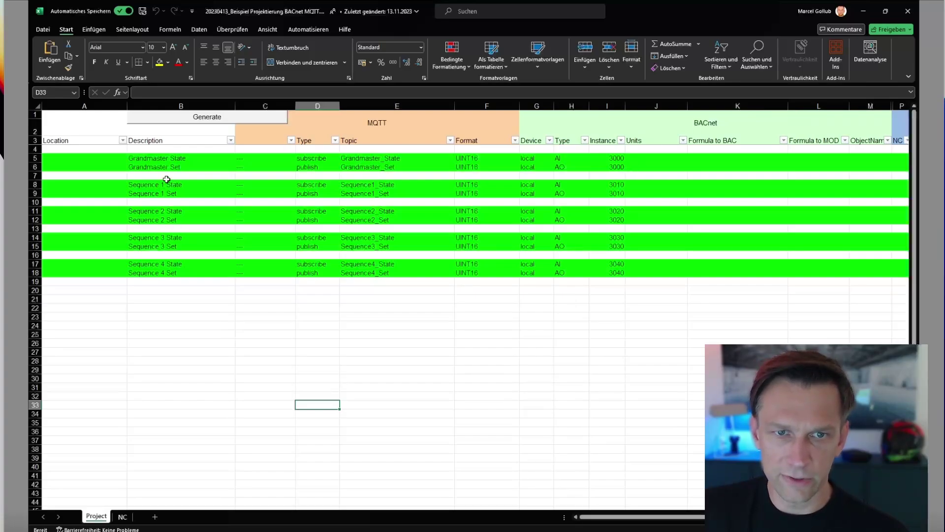
{"action": "left_click", "coordinate": [167, 158]}
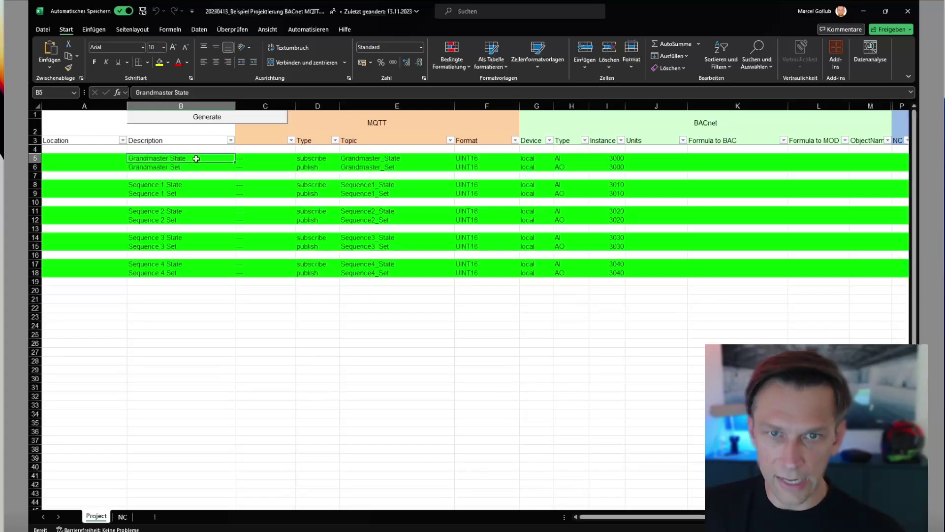
{"action": "left_click", "coordinate": [313, 158]}
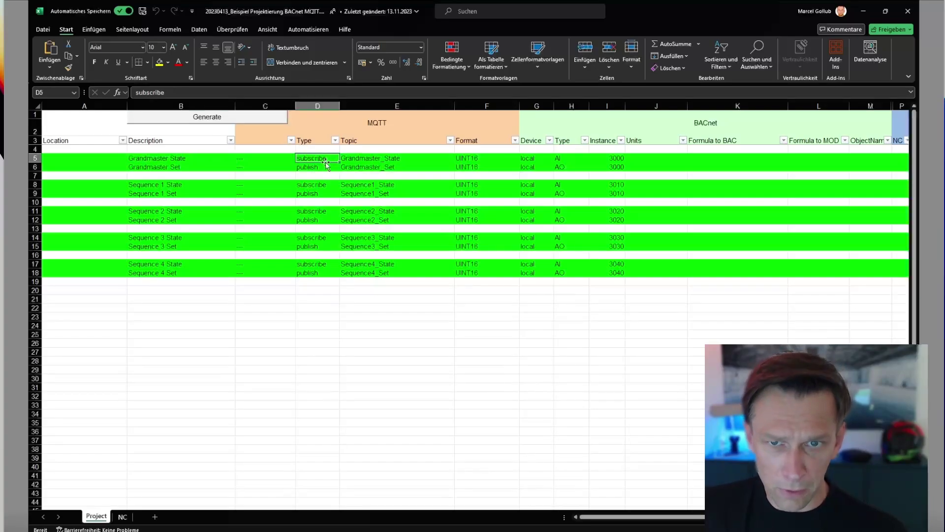
{"action": "left_click", "coordinate": [384, 157]}
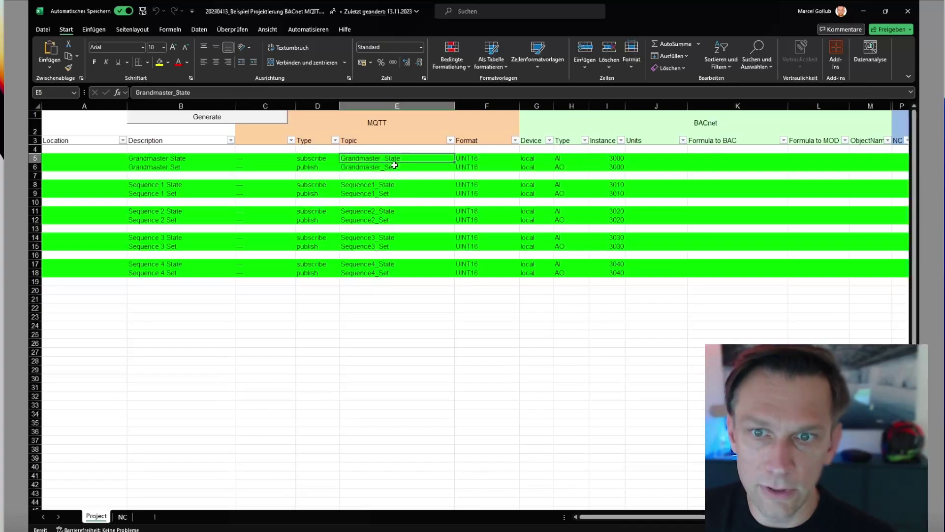
{"action": "left_click", "coordinate": [493, 157]}
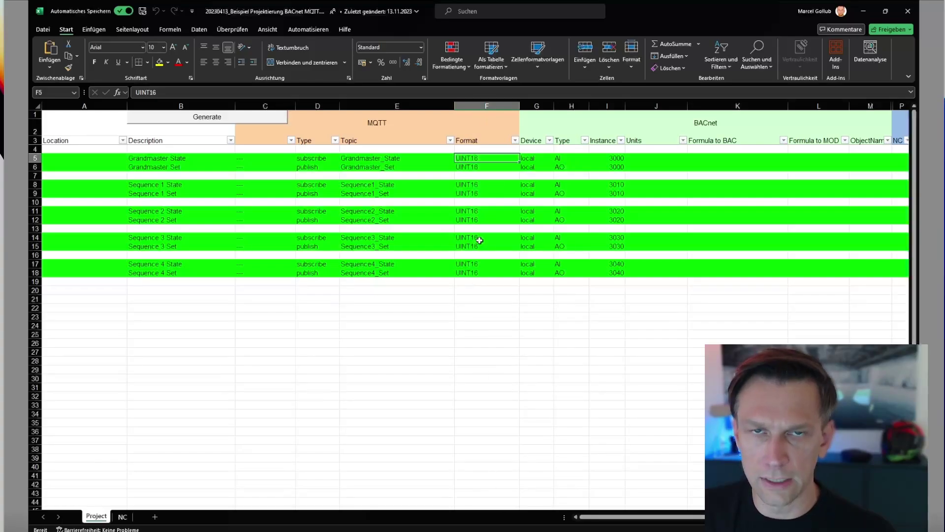
{"action": "left_click", "coordinate": [540, 156]}
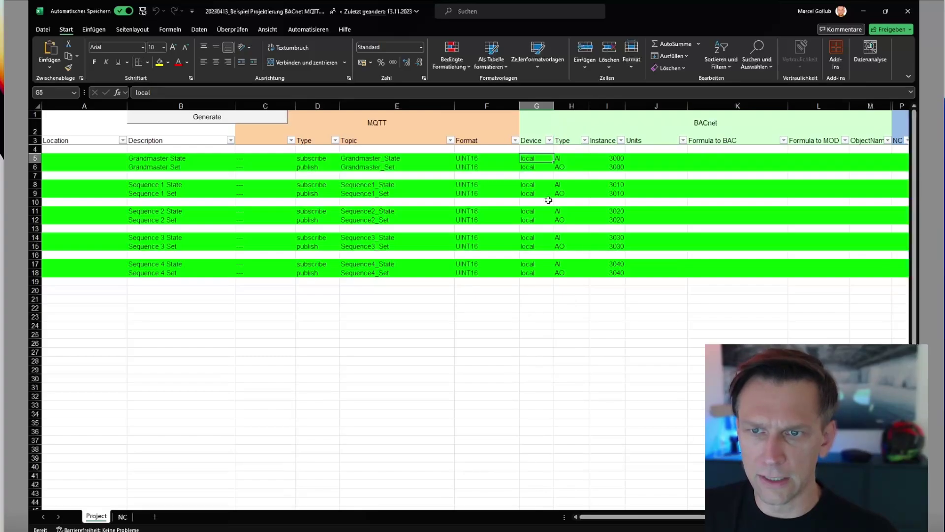
{"action": "left_click", "coordinate": [575, 159]}
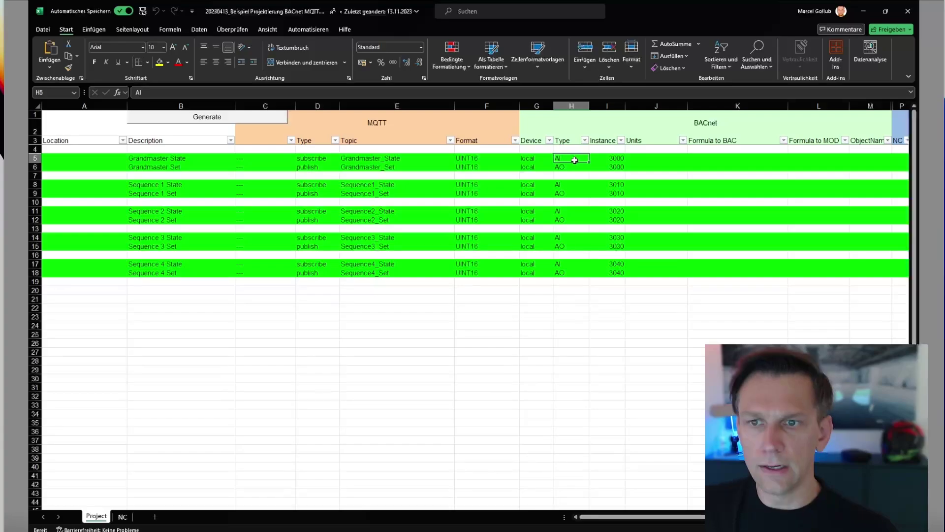
{"action": "left_click", "coordinate": [612, 158]}
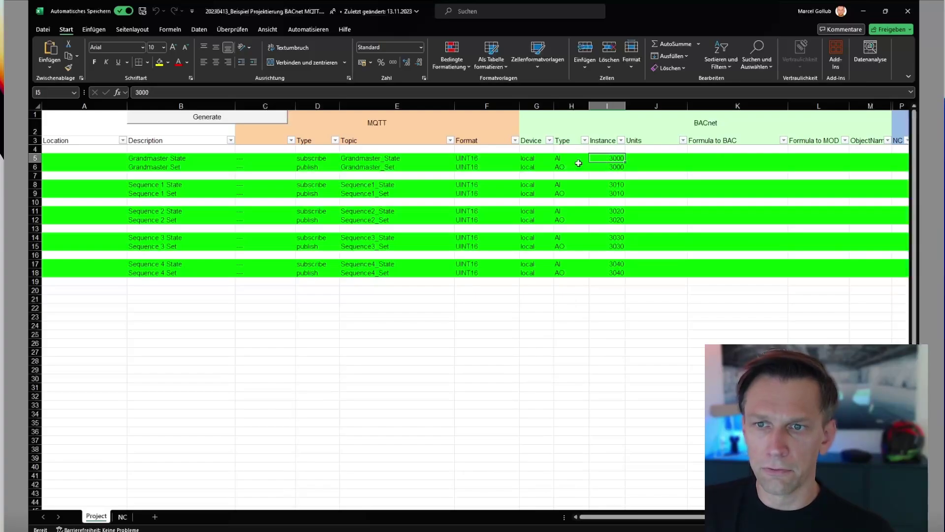
{"action": "left_click_drag", "start_coordinate": [579, 158], "coordinate": [606, 166]}
{"action": "left_click", "coordinate": [606, 166]}
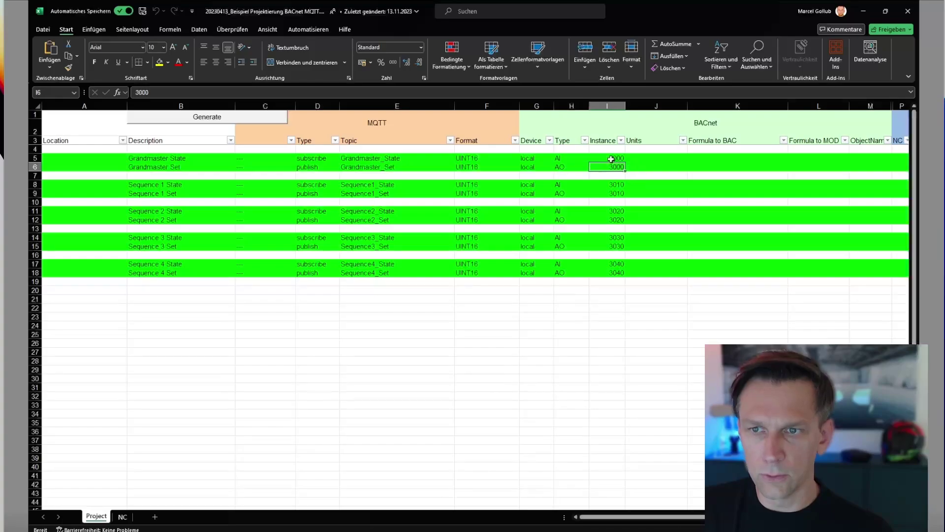
{"action": "left_click", "coordinate": [604, 159]}
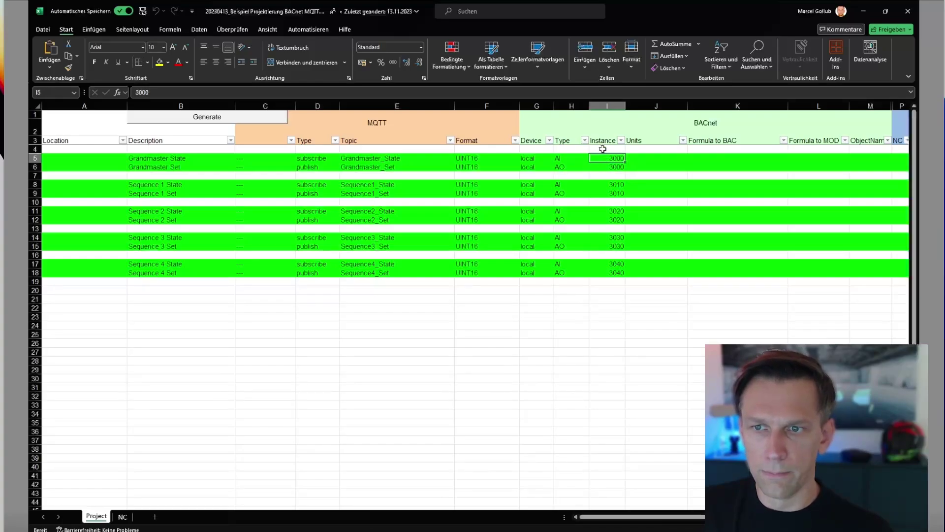
{"action": "left_click", "coordinate": [577, 157]}
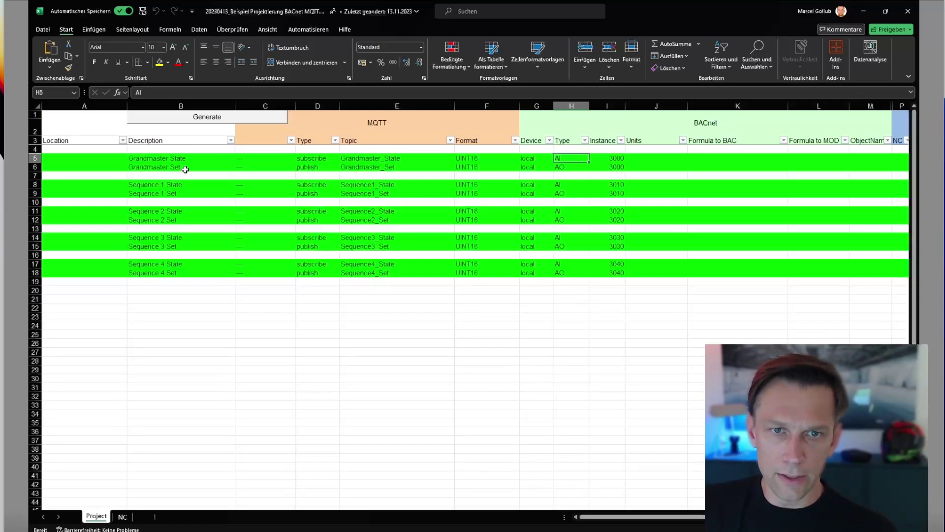
{"action": "left_click_drag", "start_coordinate": [184, 167], "coordinate": [619, 166]}
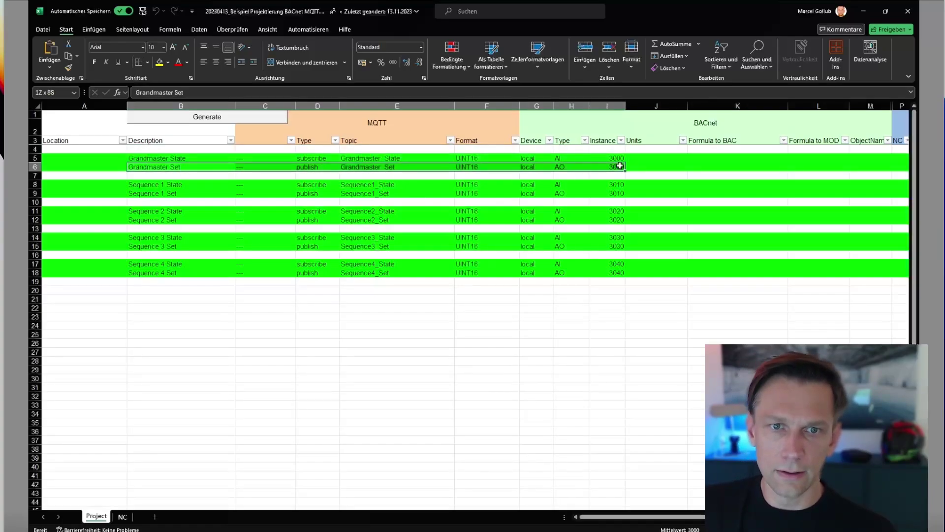
{"action": "left_click", "coordinate": [196, 300]}
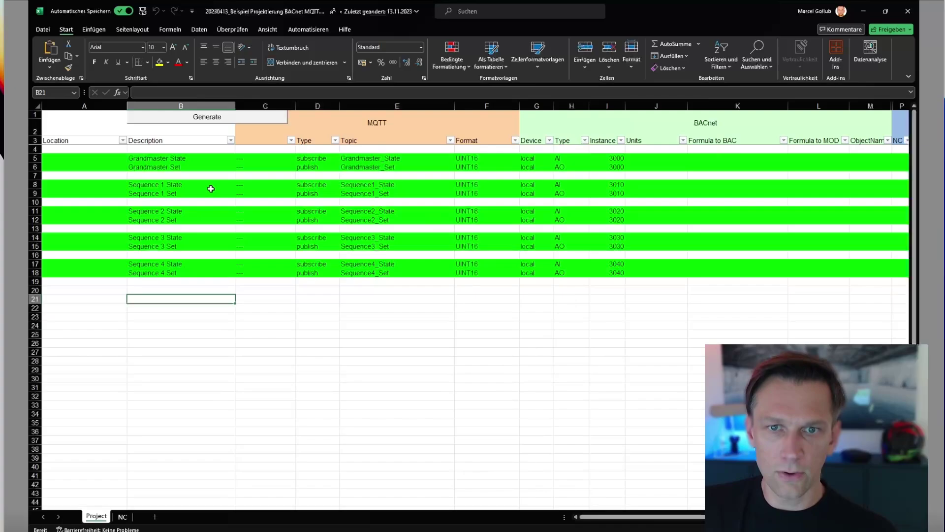
{"action": "left_click", "coordinate": [315, 168]}
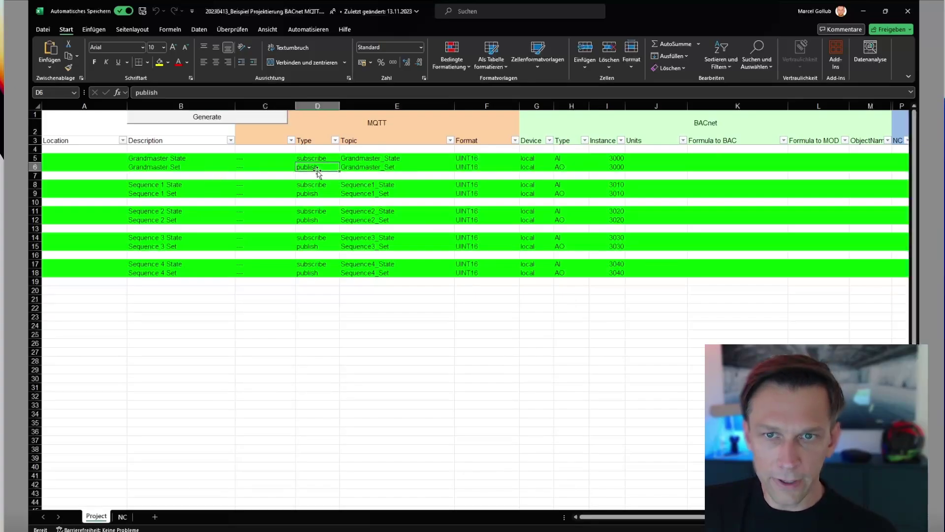
{"action": "left_click", "coordinate": [348, 167]}
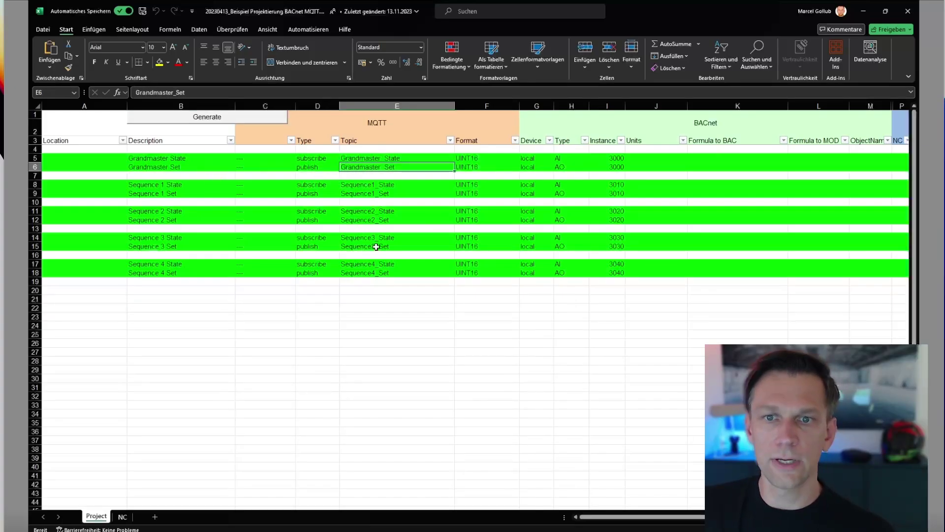
{"action": "left_click", "coordinate": [532, 167]}
{"action": "left_click", "coordinate": [572, 169]}
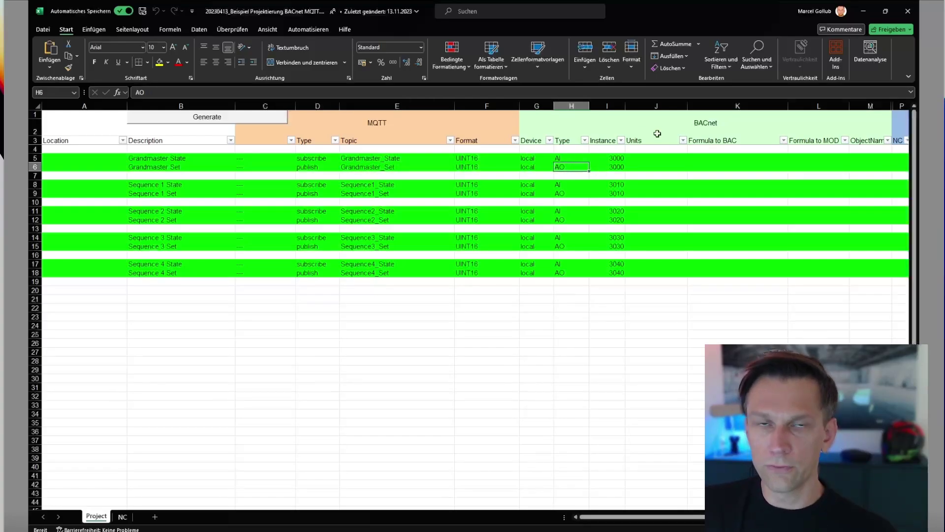
{"action": "left_click", "coordinate": [608, 168]}
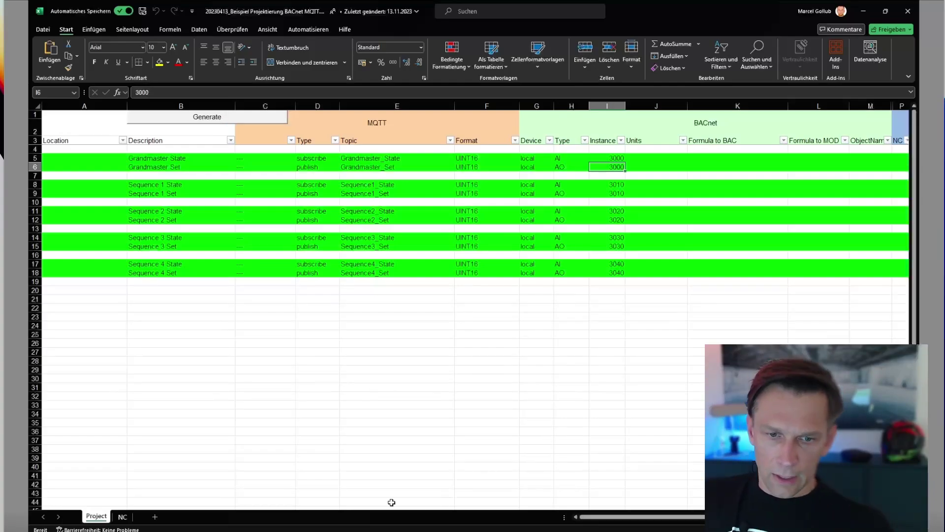
{"action": "mouse_move", "coordinate": [392, 531]}
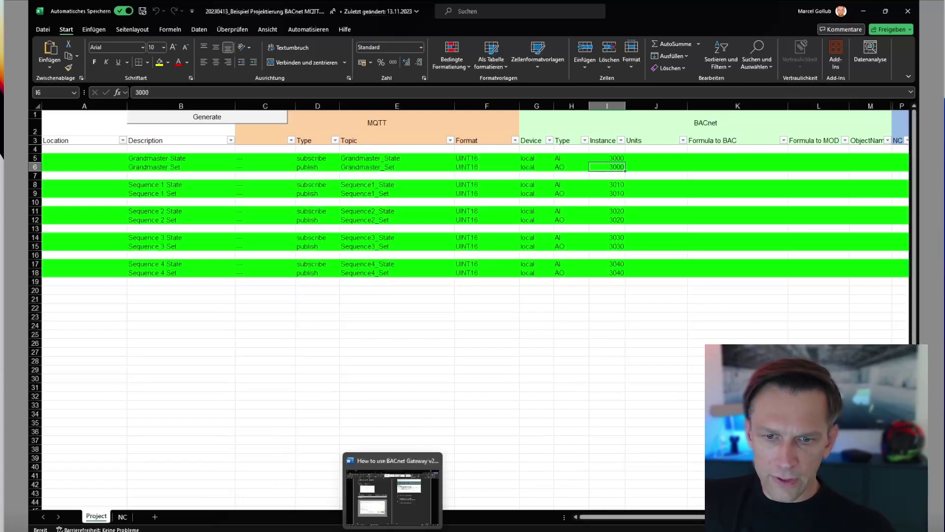
Upload mqtt1.txt from the How to use BACnet Gateway folder as the MQTT Datapoints file.
{"action": "left_click", "coordinate": [374, 531]}
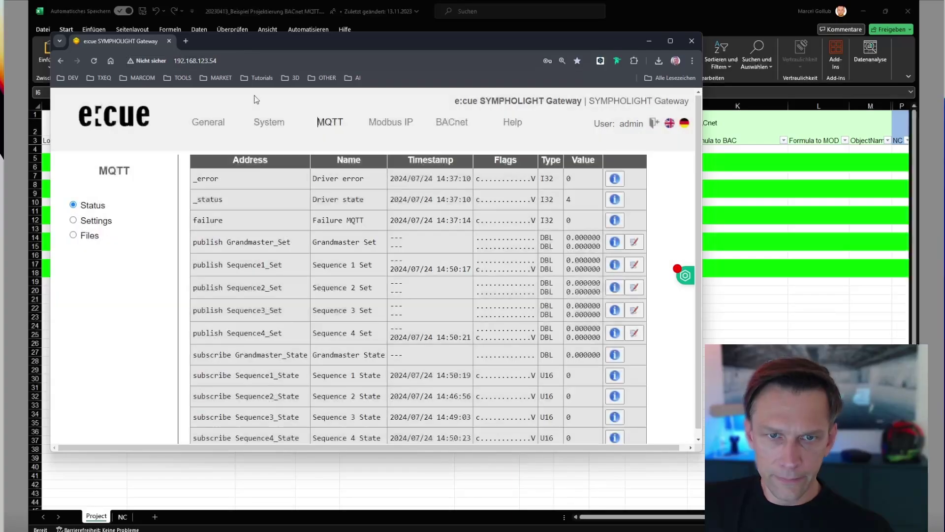
{"action": "left_click", "coordinate": [74, 235]}
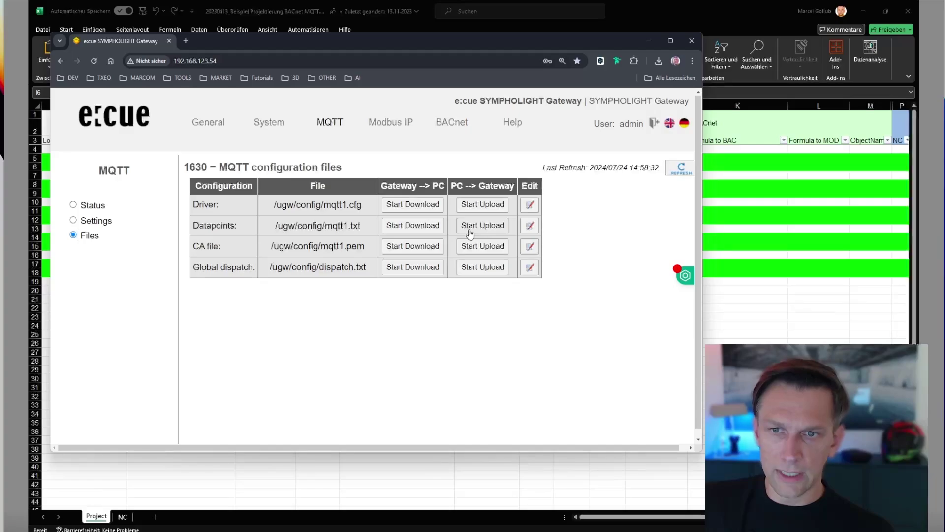
{"action": "left_click", "coordinate": [470, 226]}
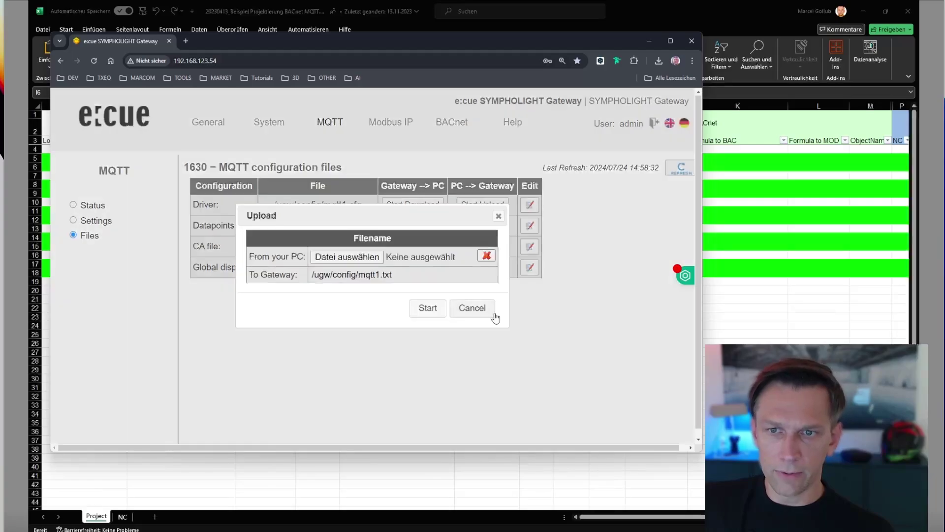
{"action": "left_click", "coordinate": [347, 257]}
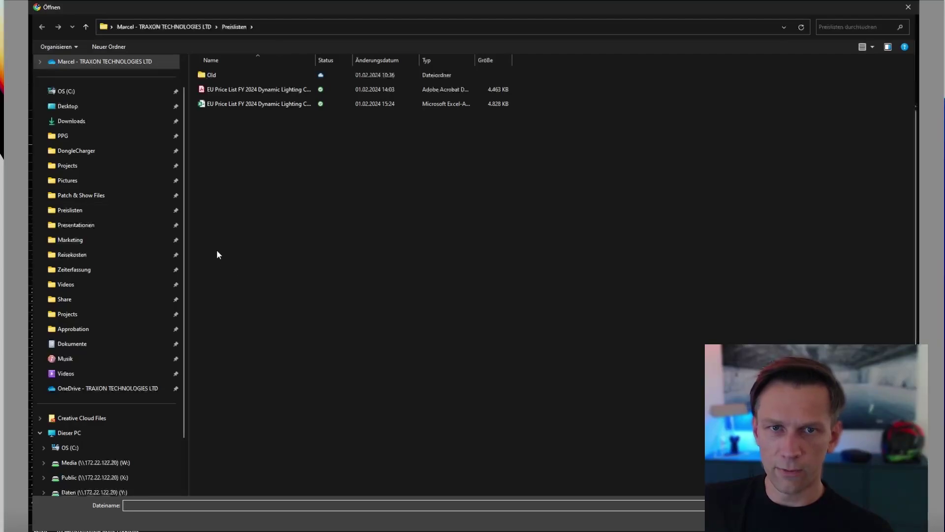
{"action": "left_click", "coordinate": [271, 26]}
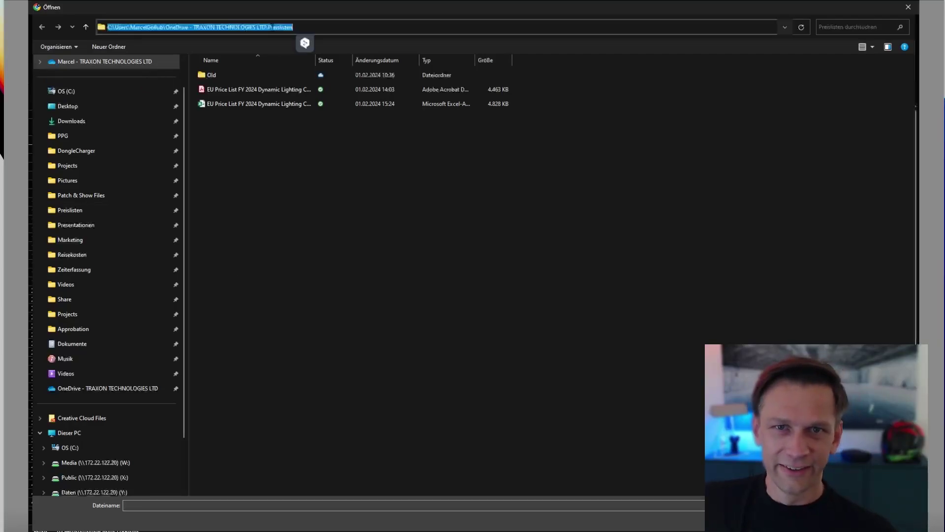
{"action": "type", "text": "C:\\Users\\MarcelGollub\\OneDrive - TRAXON TECHNOLOGIES LTD\\Projects\\Sympholight Gateway\\!How to use BACnet Gateway"}
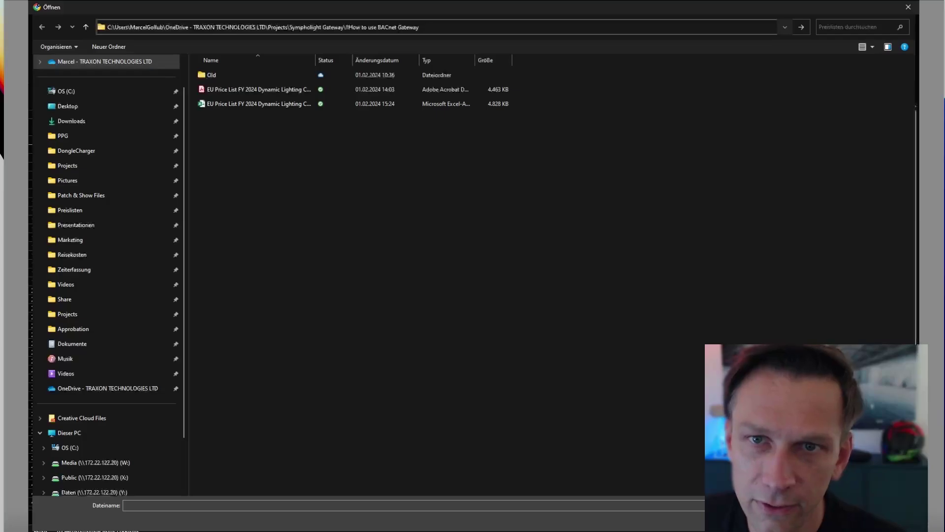
{"action": "left_click_drag", "start_coordinate": [420, 27], "coordinate": [356, 27]}
{"action": "key", "text": "BackSpace"}
{"action": "key", "text": "BackSpace"}
{"action": "key", "text": "BackSpace"}
{"action": "key", "text": "Return"}
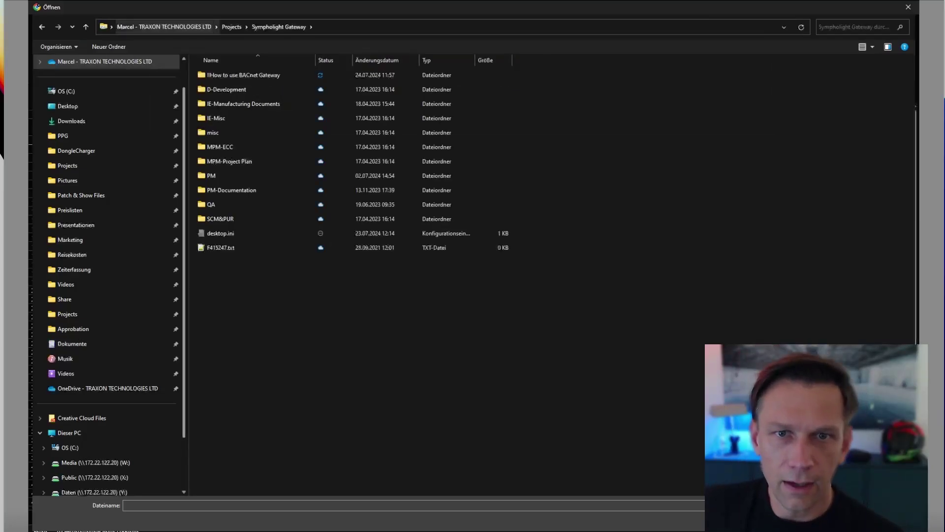
{"action": "double_click", "coordinate": [260, 75]}
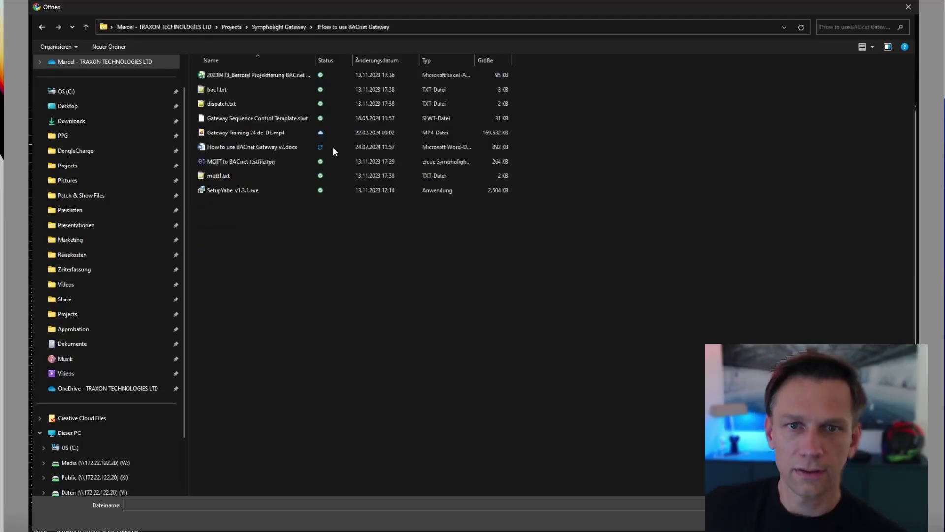
{"action": "left_click", "coordinate": [229, 179]}
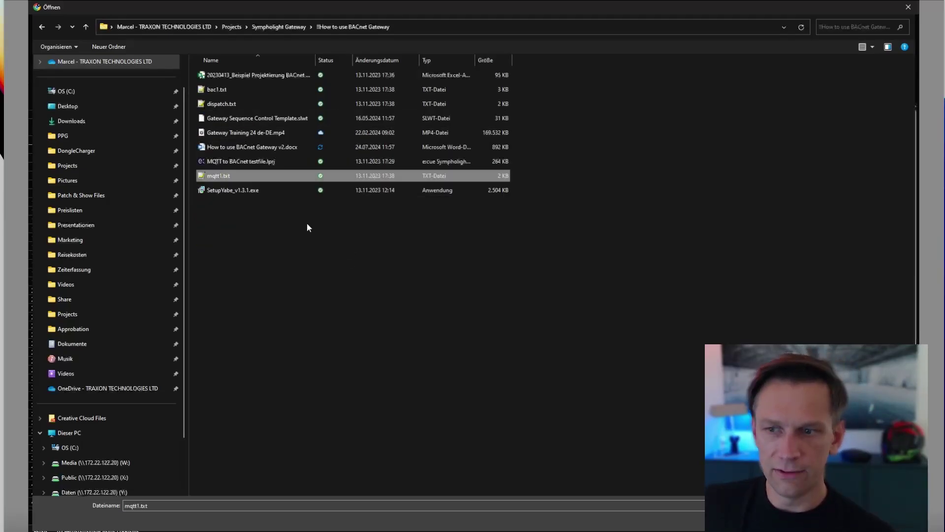
{"action": "key", "text": "Return"}
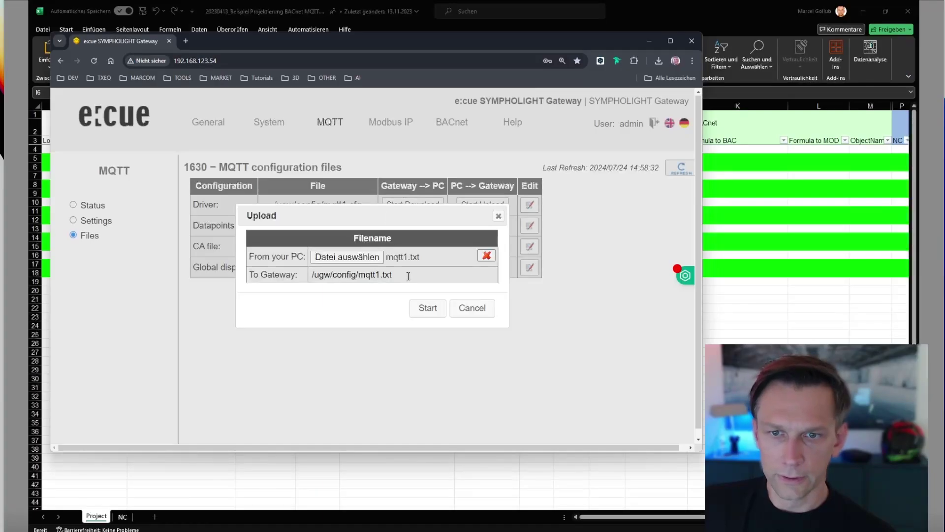
{"action": "left_click", "coordinate": [422, 306]}
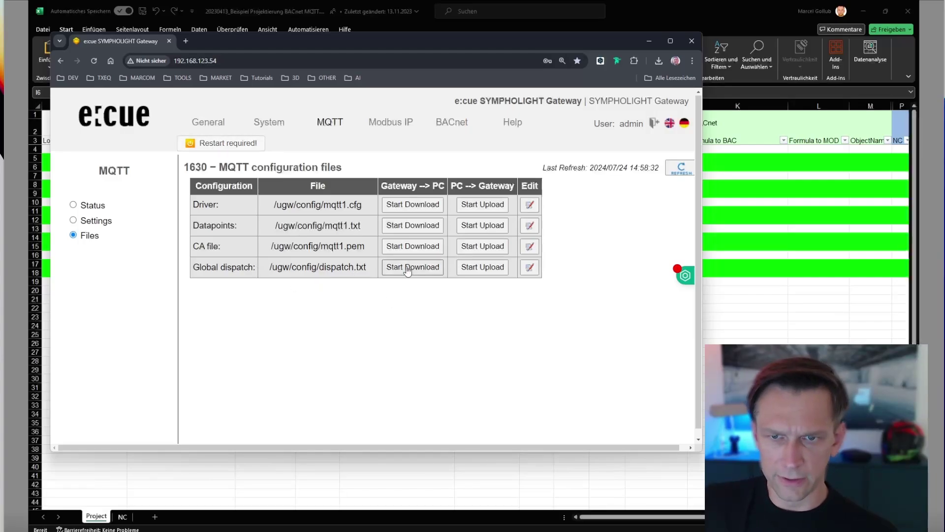
Upload dispatch.txt as the MQTT Global dispatch file.
{"action": "left_click", "coordinate": [469, 274]}
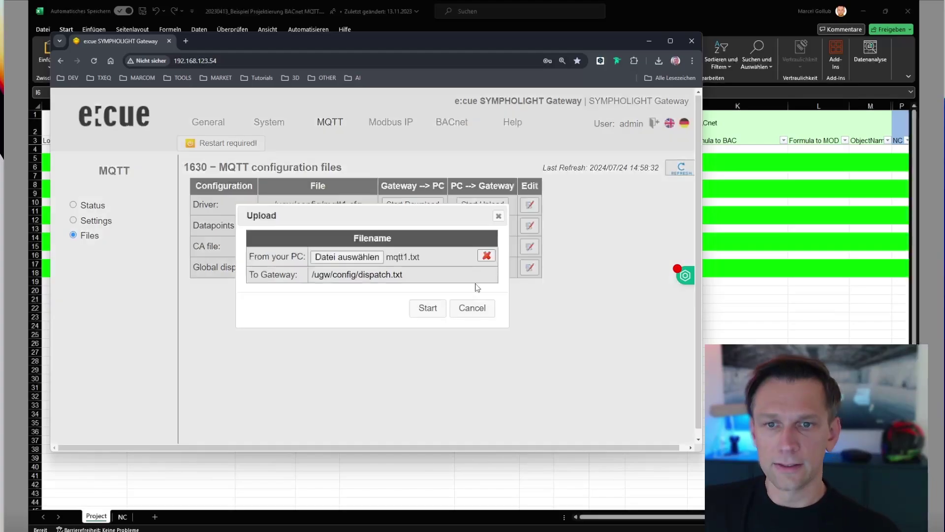
{"action": "left_click", "coordinate": [377, 257]}
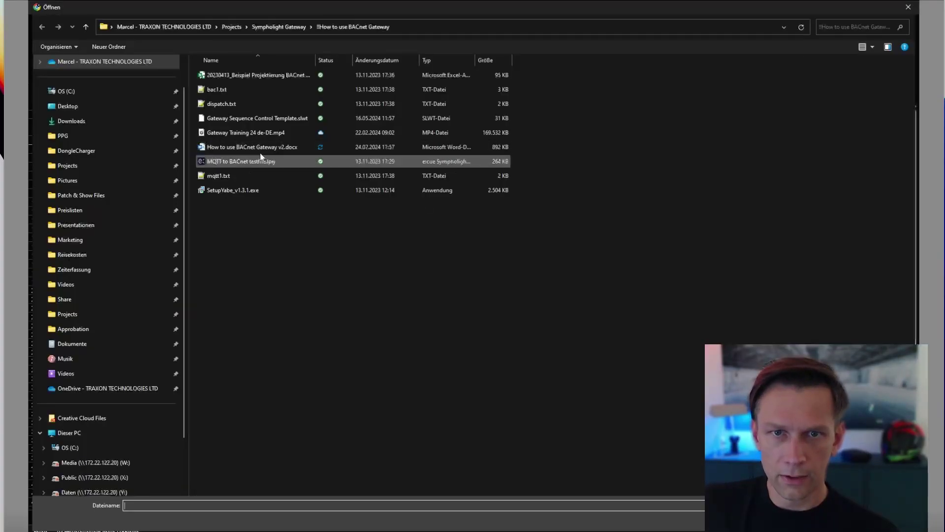
{"action": "double_click", "coordinate": [232, 103]}
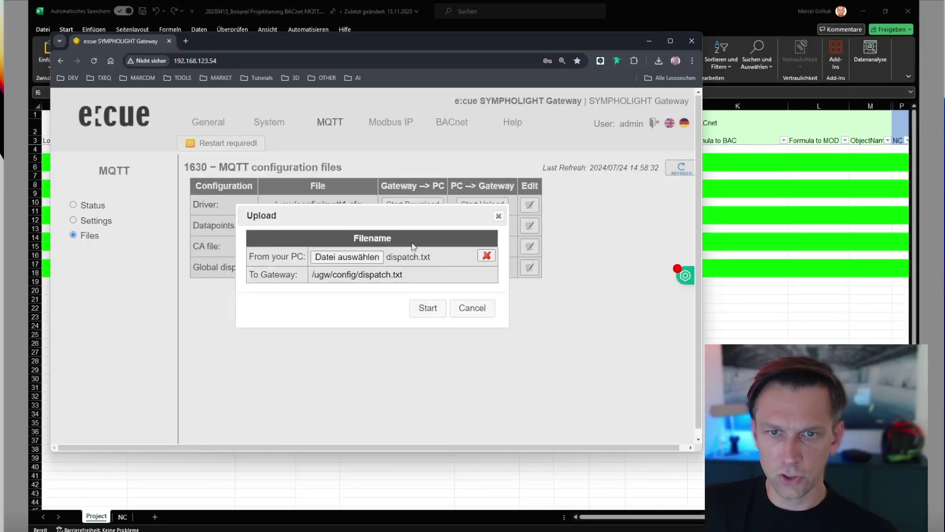
{"action": "left_click", "coordinate": [426, 310]}
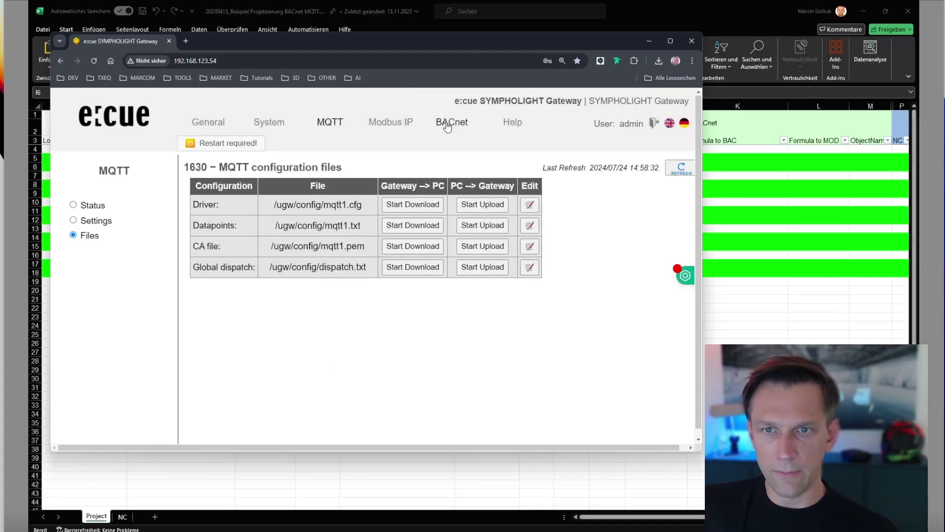
Upload bac1.txt as the Datapoints file on the BACnet configuration files page.
{"action": "left_click", "coordinate": [448, 127]}
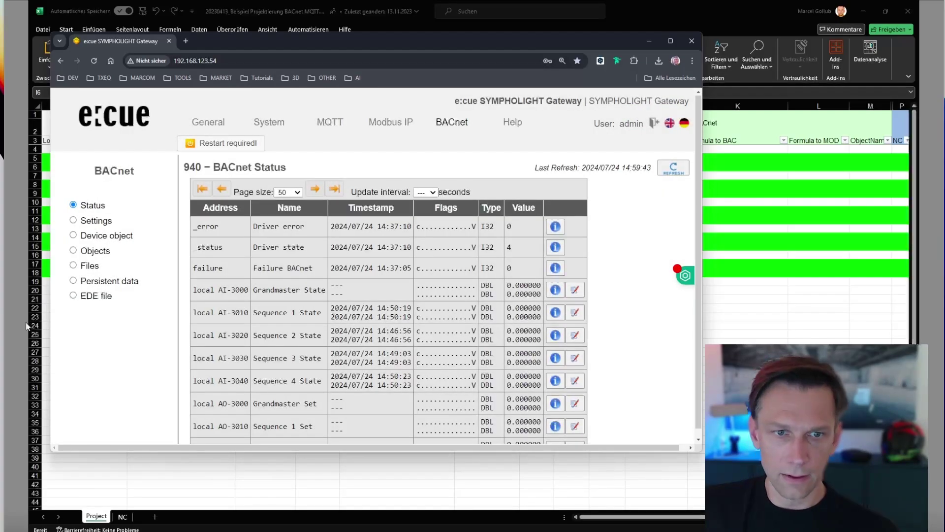
{"action": "left_click", "coordinate": [98, 273]}
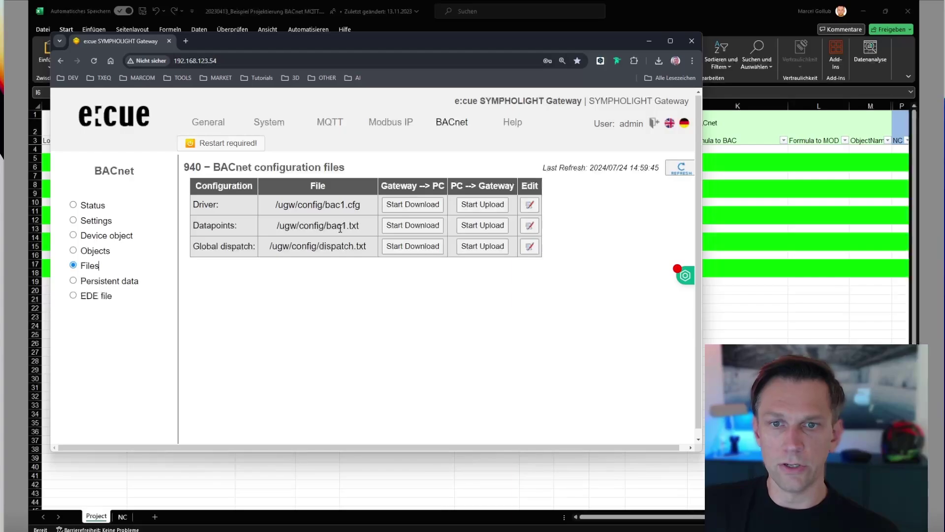
{"action": "left_click", "coordinate": [483, 225]}
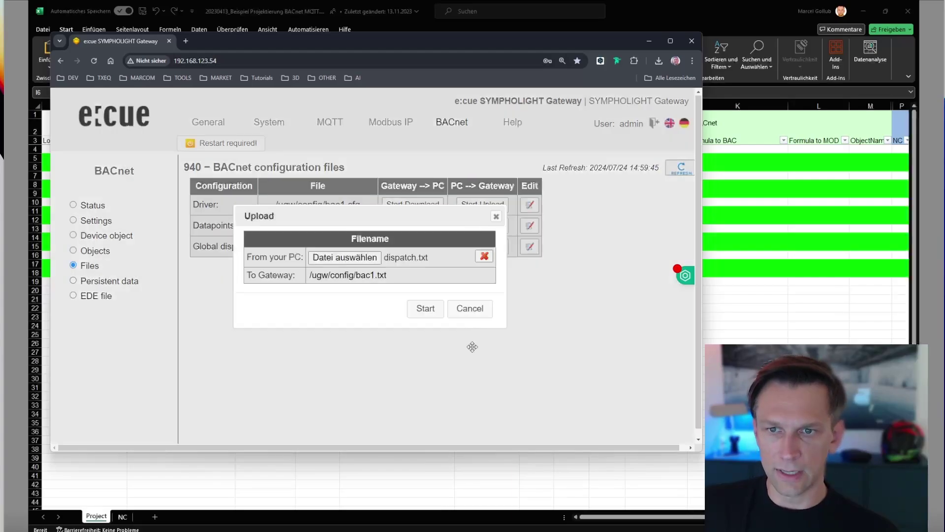
{"action": "left_click", "coordinate": [377, 259]}
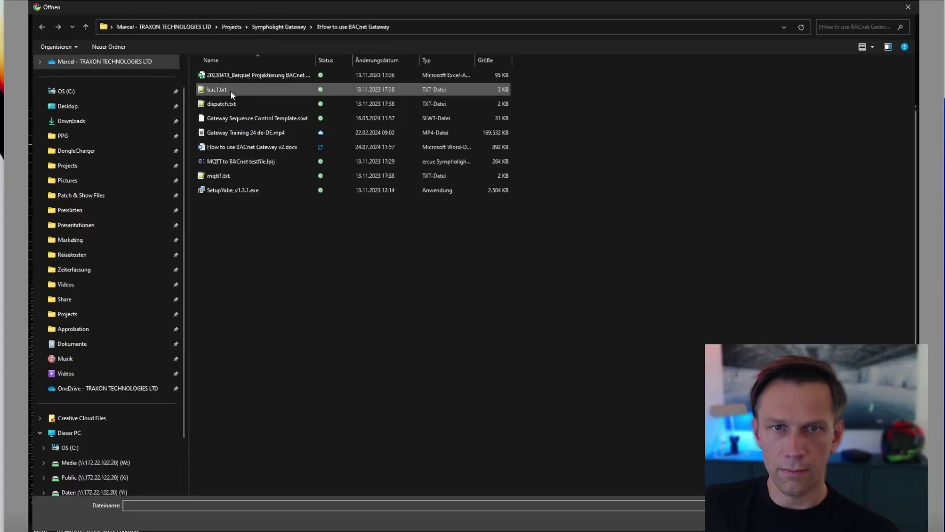
{"action": "left_click", "coordinate": [230, 91]}
{"action": "key", "text": "Return"}
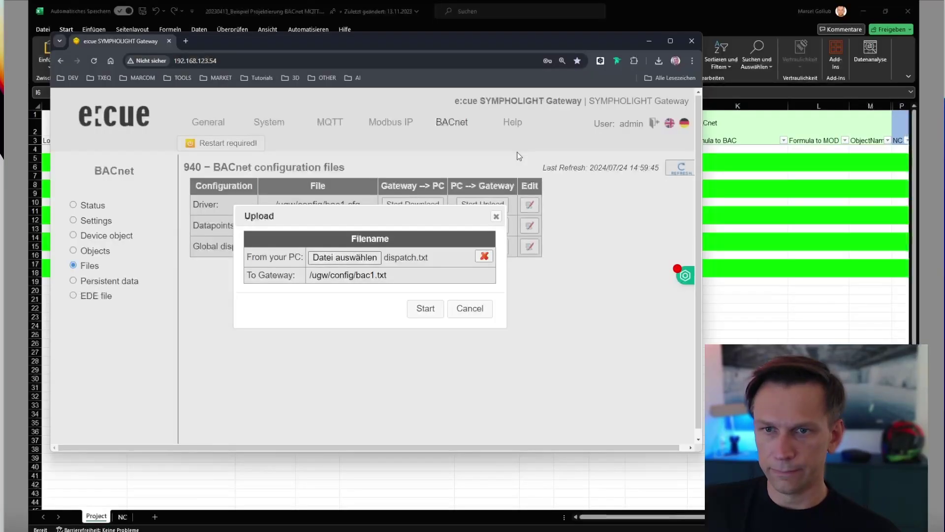
{"action": "left_click", "coordinate": [424, 308]}
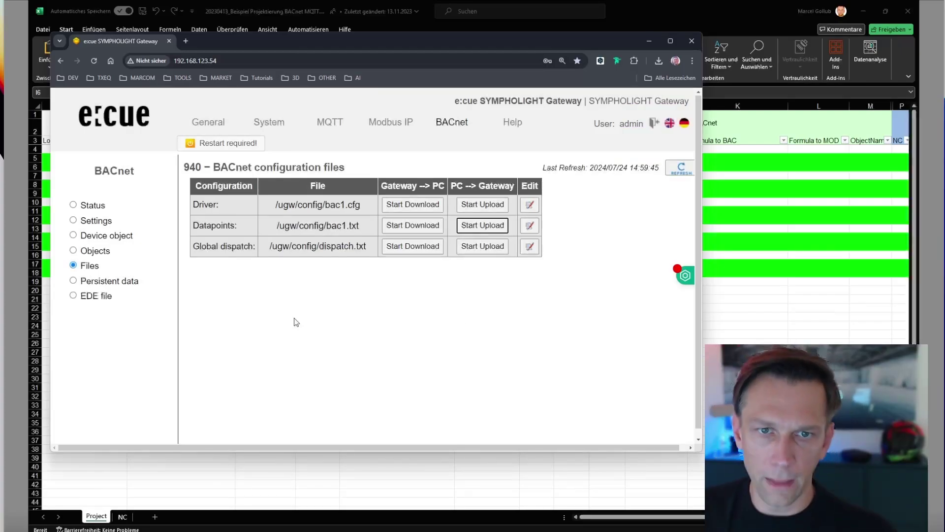
Pass the configuration check, then confirm a communication restart of the gateway and acknowledge its completion.
{"action": "left_click", "coordinate": [237, 144]}
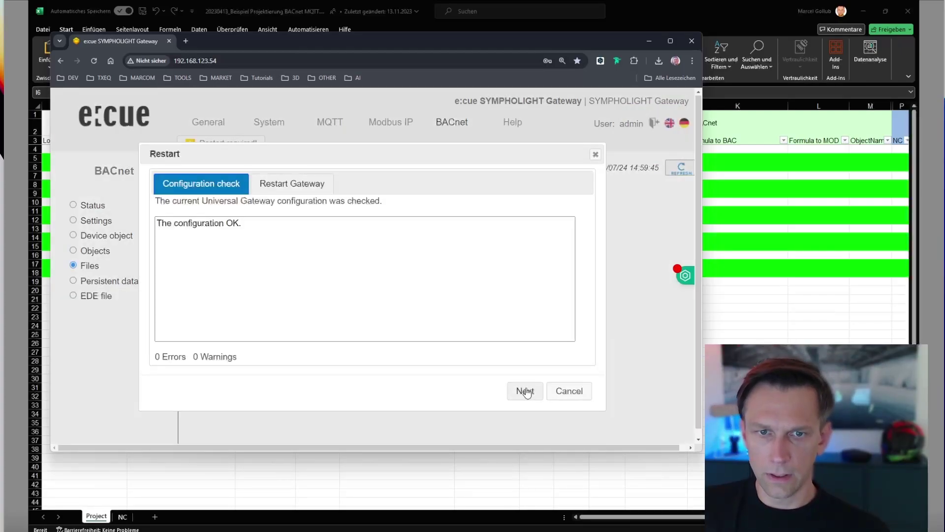
{"action": "left_click", "coordinate": [525, 391]}
{"action": "left_click", "coordinate": [517, 370]}
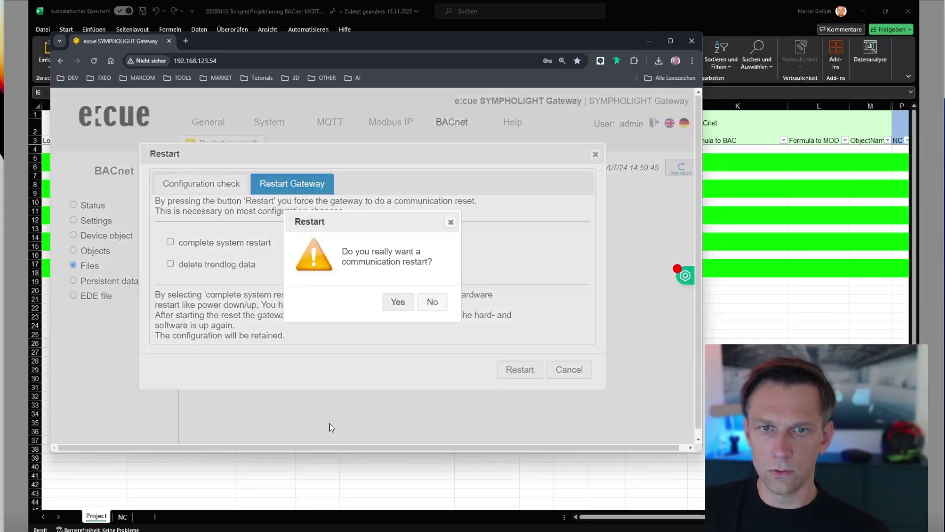
{"action": "left_click", "coordinate": [396, 302]}
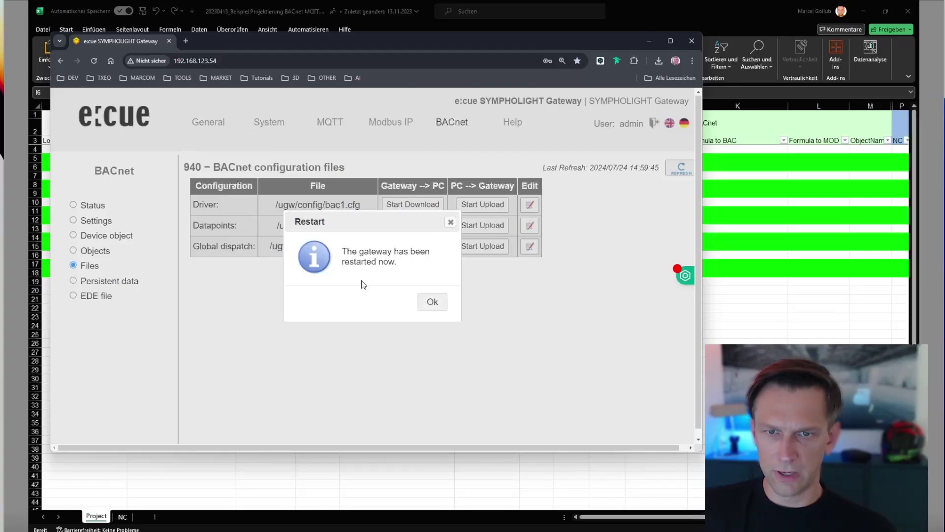
{"action": "left_click", "coordinate": [427, 303]}
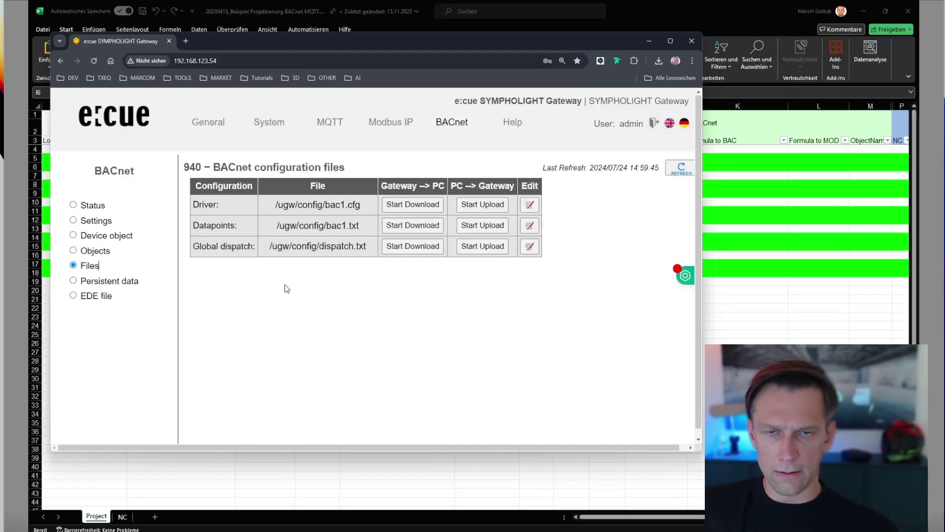
Check the System and MQTT status pages, then view the BACnet status table of Grandmaster and Sequence 1–4 objects.
{"action": "left_click", "coordinate": [288, 127]}
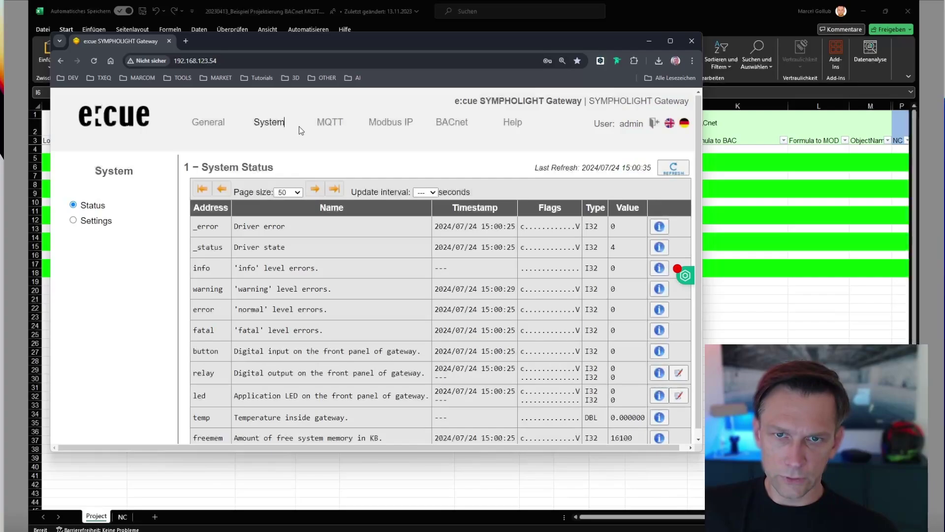
{"action": "left_click", "coordinate": [328, 124]}
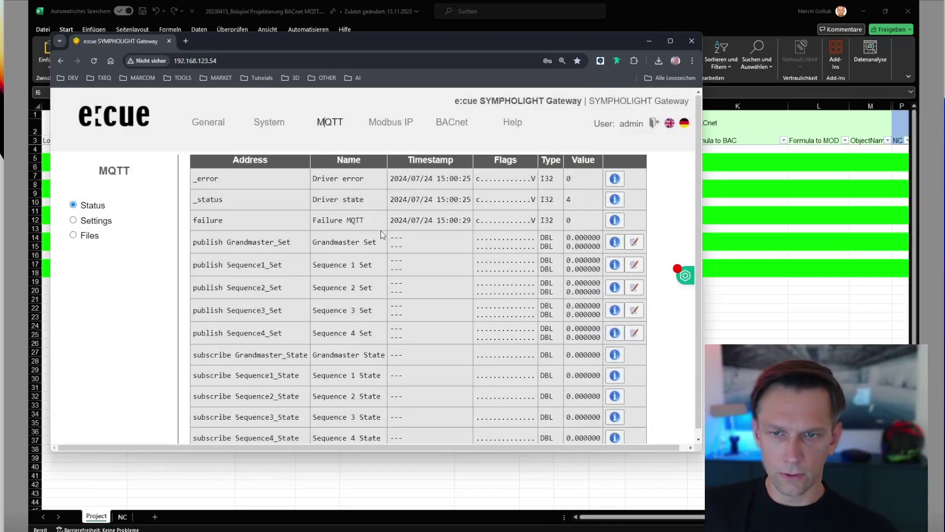
{"action": "scroll", "coordinate": [395, 259], "scroll_direction": "down", "scroll_amount": 1}
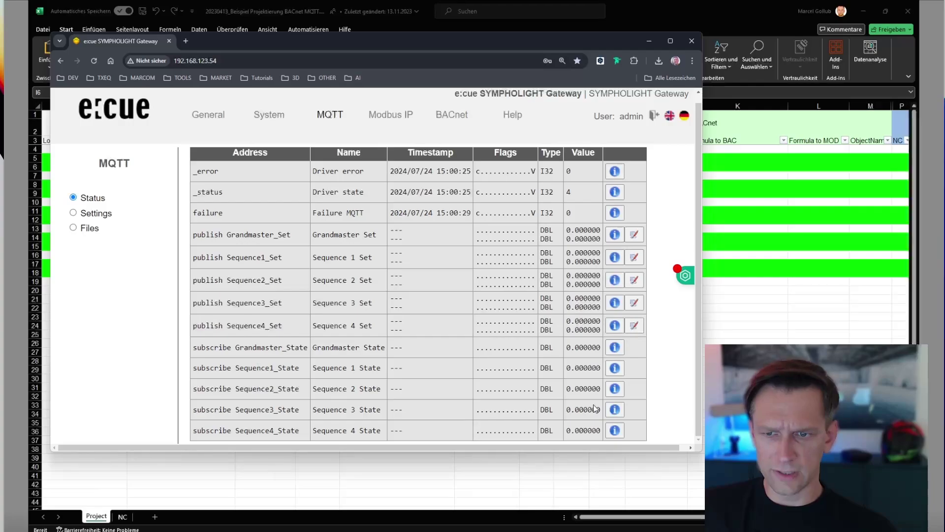
{"action": "left_click", "coordinate": [462, 121]}
{"action": "scroll", "coordinate": [334, 334], "scroll_direction": "down", "scroll_amount": 2}
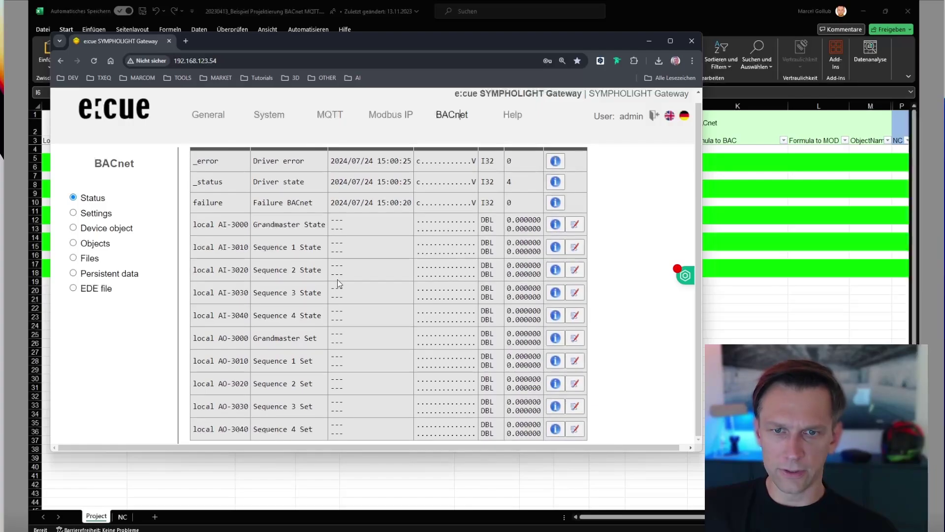
{"action": "scroll", "coordinate": [337, 276], "scroll_direction": "up", "scroll_amount": 1}
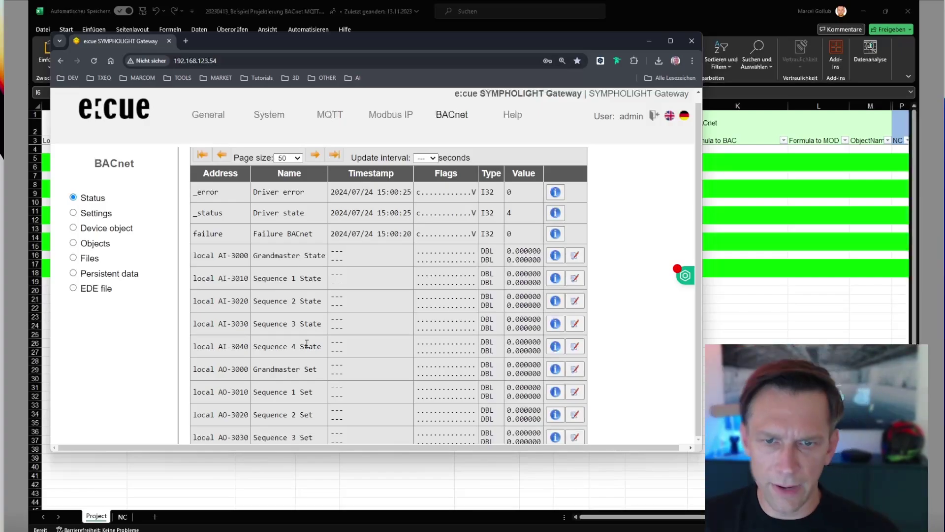
{"action": "scroll", "coordinate": [306, 398], "scroll_direction": "down", "scroll_amount": 1}
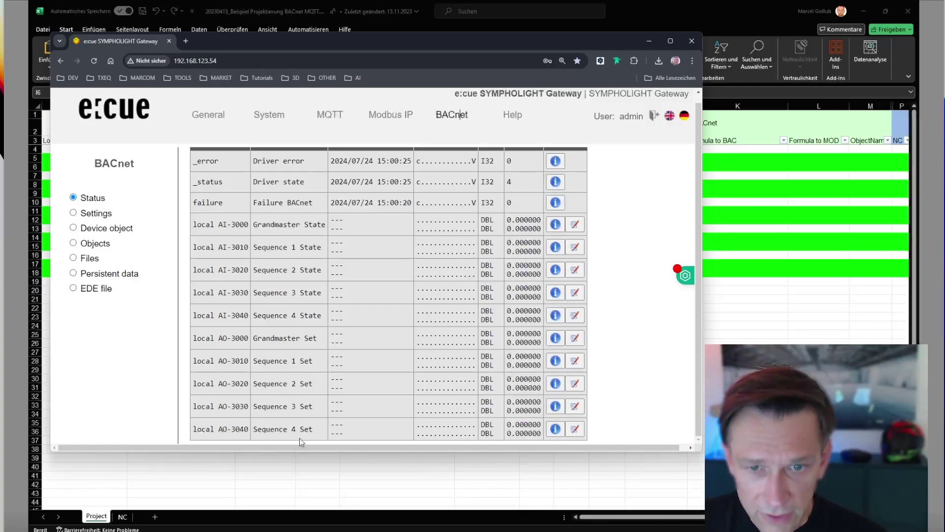
Write 1 to Sequence 1 Set (AO-3010) and check the Sequence1 State and Set topics in MQTT Explorer.
{"action": "left_click", "coordinate": [575, 361]}
{"action": "double_click", "coordinate": [347, 295]}
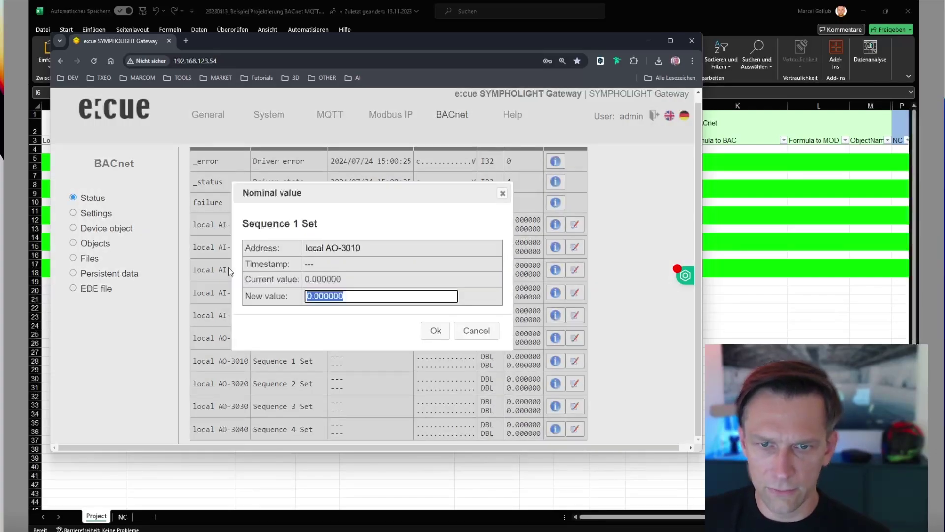
{"action": "type", "text": "1"}
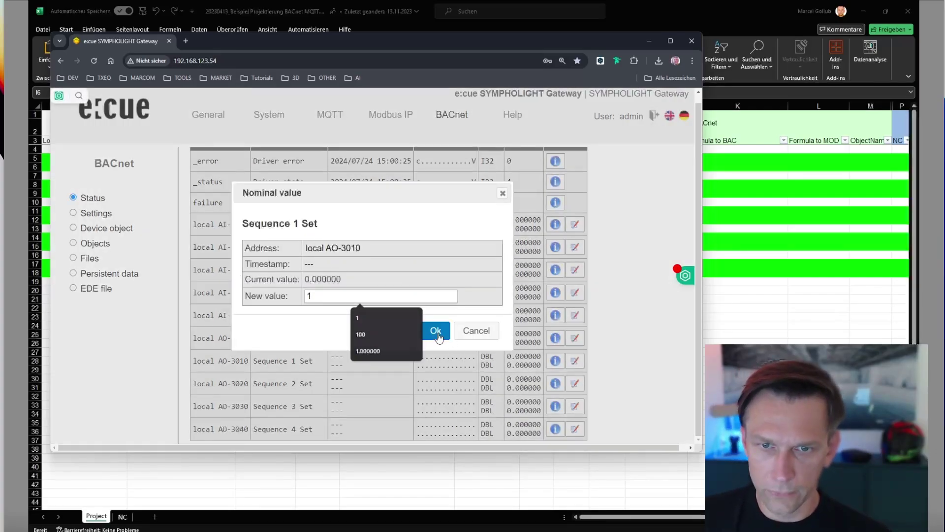
{"action": "left_click", "coordinate": [434, 330]}
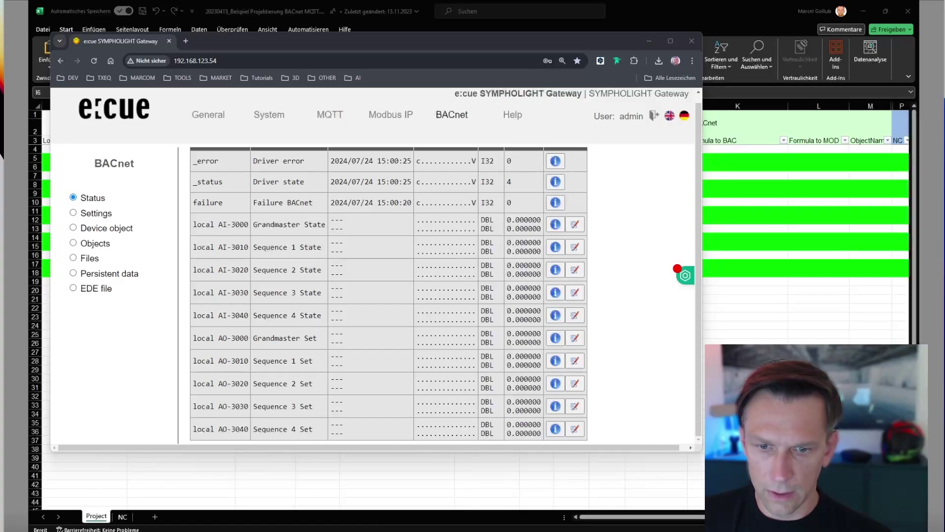
{"action": "key", "text": "alt+Tab"}
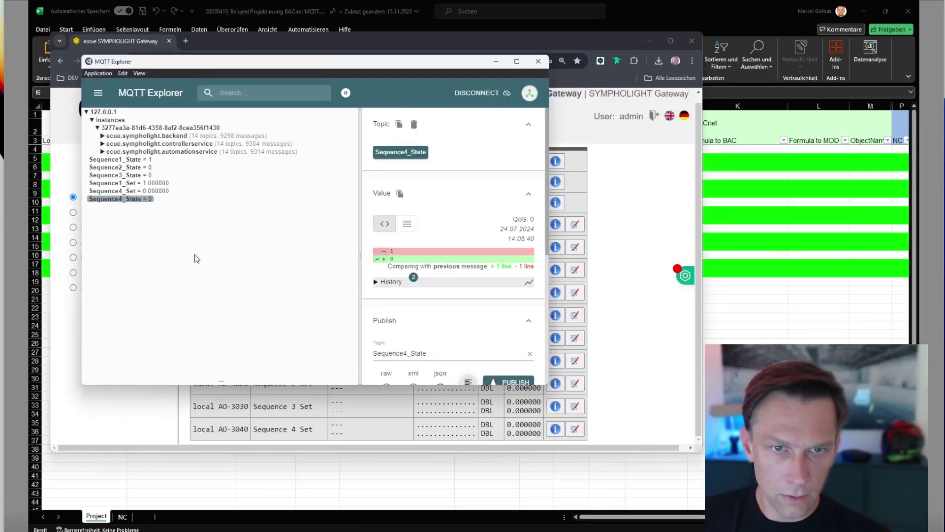
{"action": "left_click", "coordinate": [119, 160]}
{"action": "key", "text": "Down"}
{"action": "key", "text": "Down"}
{"action": "key", "text": "Down"}
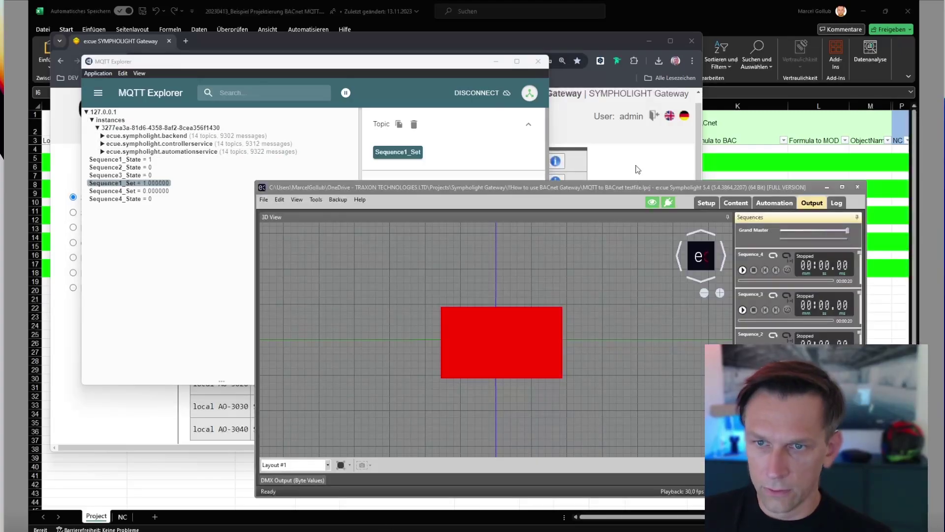
Reload the BACnet status table and write 1 to Sequence 2 Set (AO-3020).
{"action": "left_click", "coordinate": [625, 131]}
{"action": "left_click", "coordinate": [435, 115]}
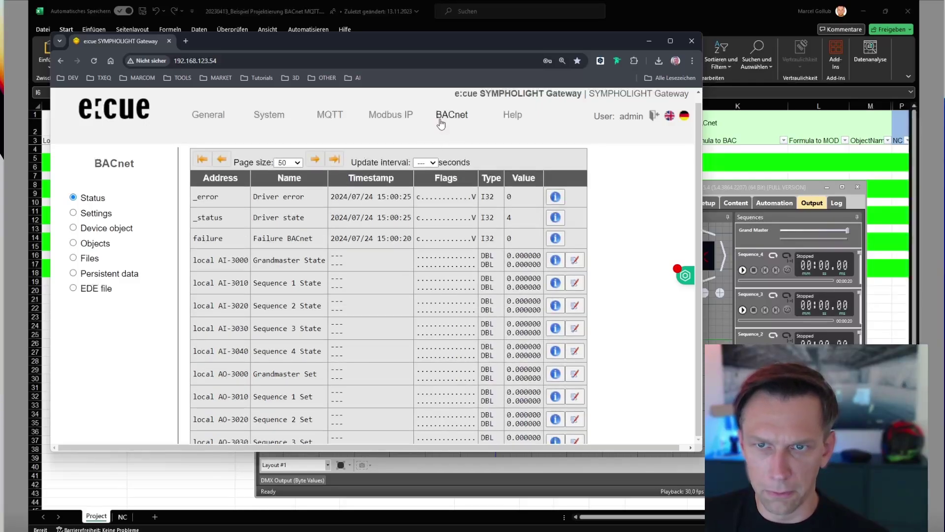
{"action": "scroll", "coordinate": [446, 301], "scroll_direction": "down", "scroll_amount": 2}
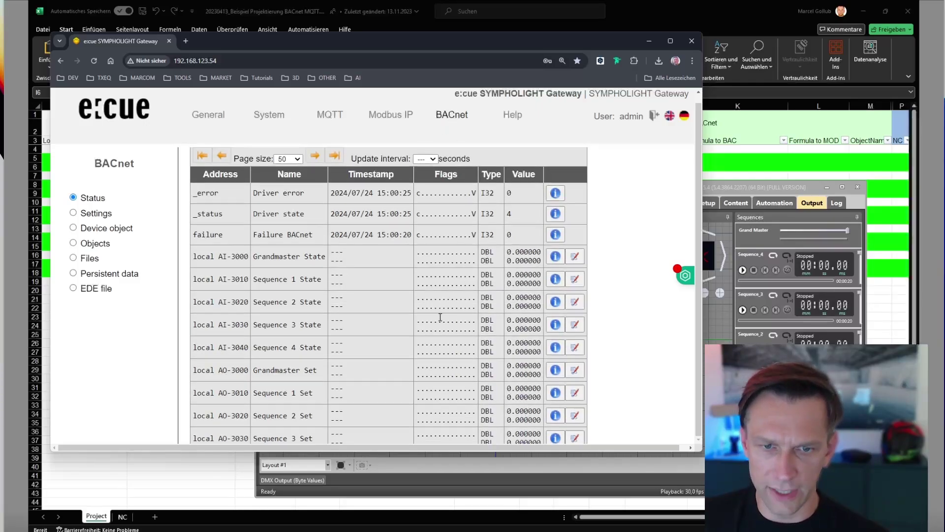
{"action": "left_click", "coordinate": [575, 384]}
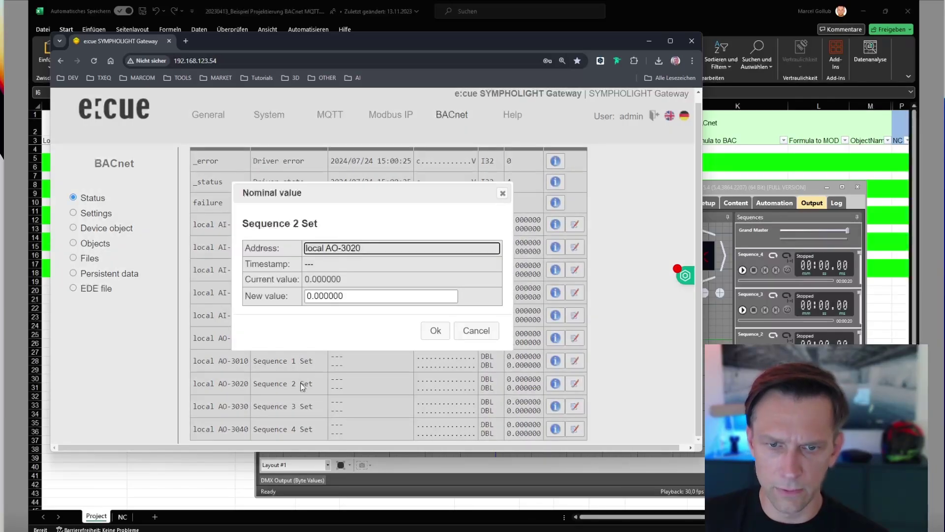
{"action": "left_click", "coordinate": [327, 296]}
{"action": "double_click", "coordinate": [328, 296]}
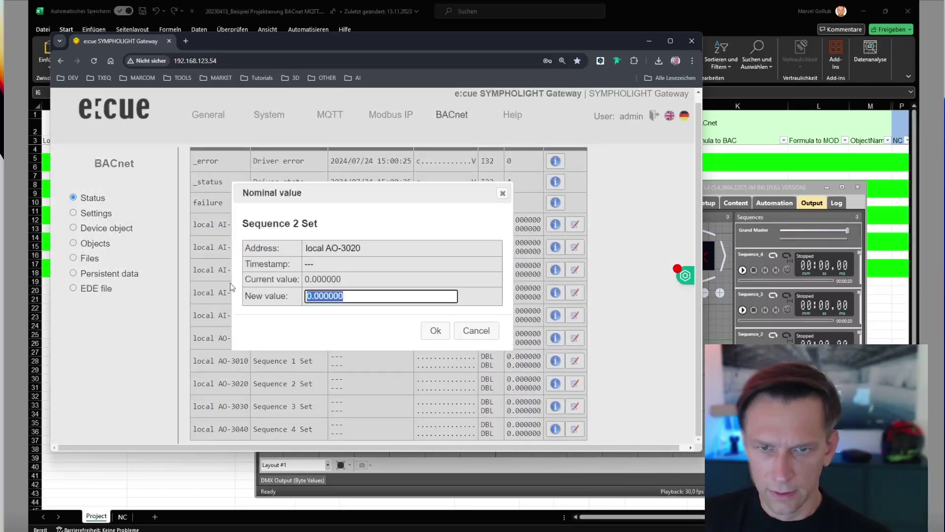
{"action": "type", "text": "1"}
{"action": "left_click", "coordinate": [436, 331]}
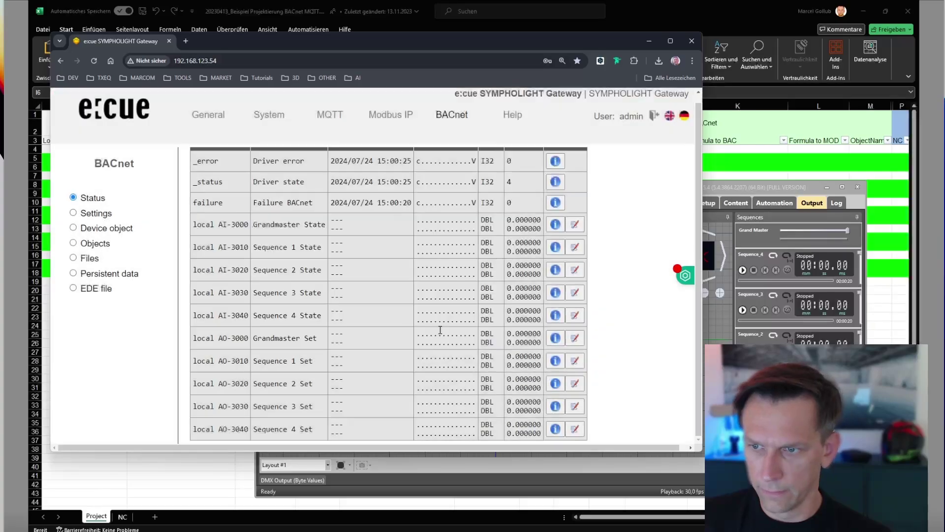
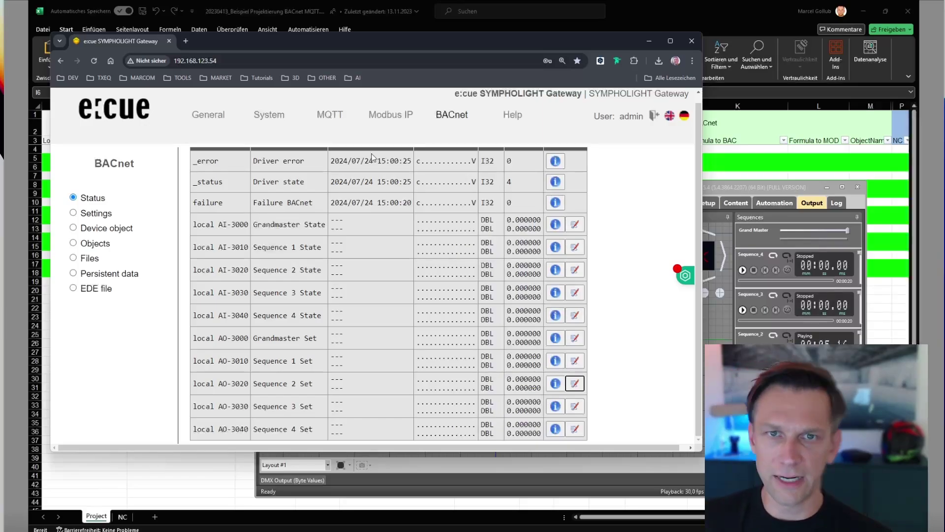
Nudge the gateway's BACnet status browser window up and bring up Windows search.
{"action": "left_click_drag", "start_coordinate": [392, 47], "coordinate": [391, 38]}
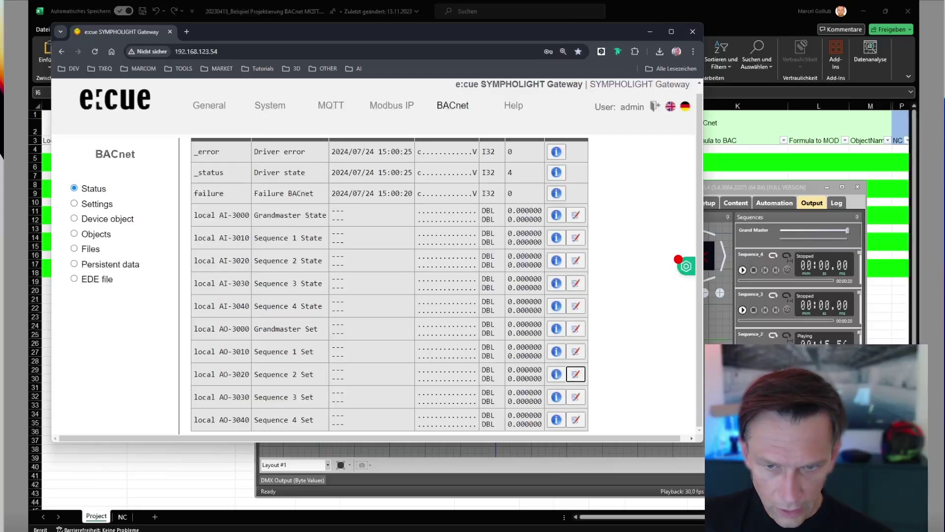
{"action": "key", "text": "super"}
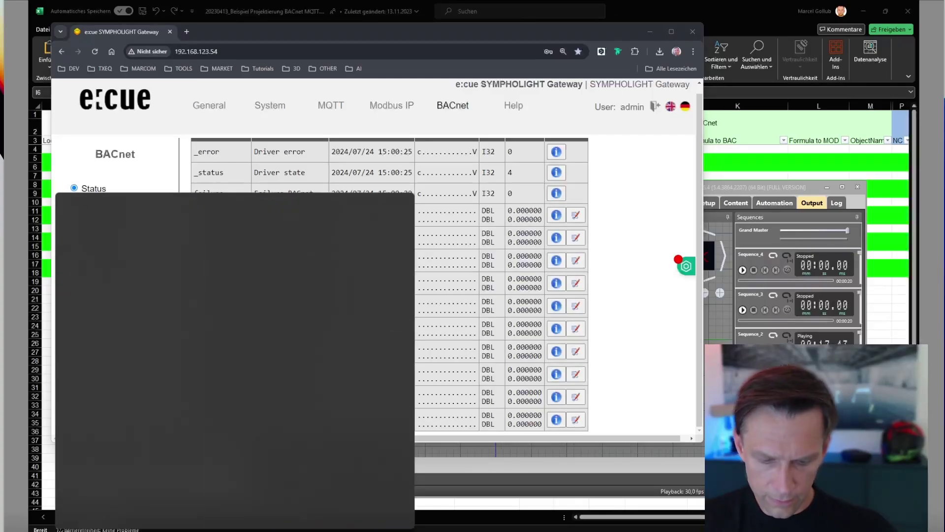
Launch Yabe from Windows search and position its window over the gateway page.
{"action": "type", "text": "yabe"}
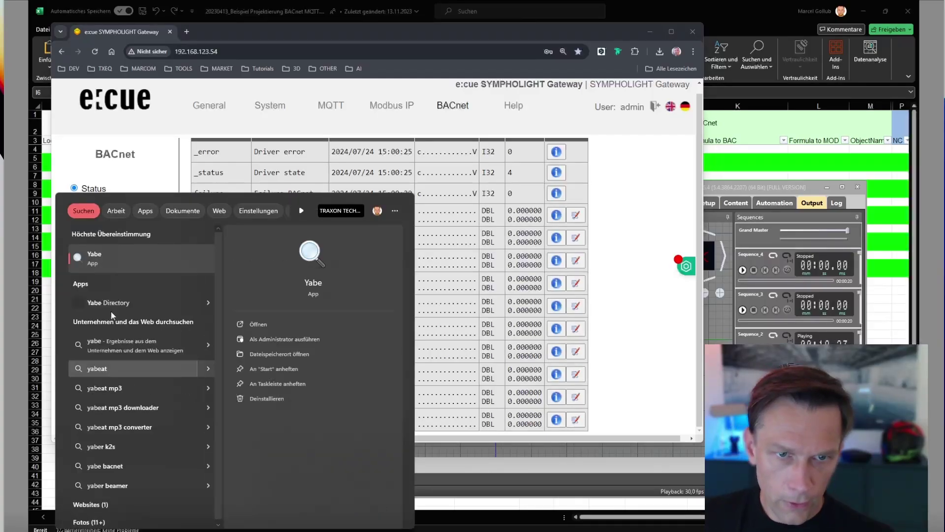
{"action": "key", "text": "Return"}
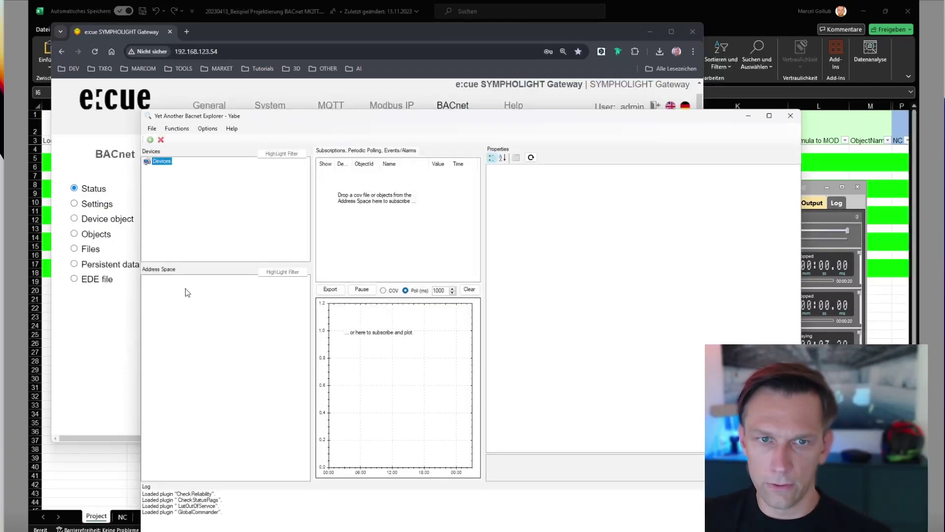
{"action": "left_click_drag", "start_coordinate": [498, 118], "coordinate": [463, 71]}
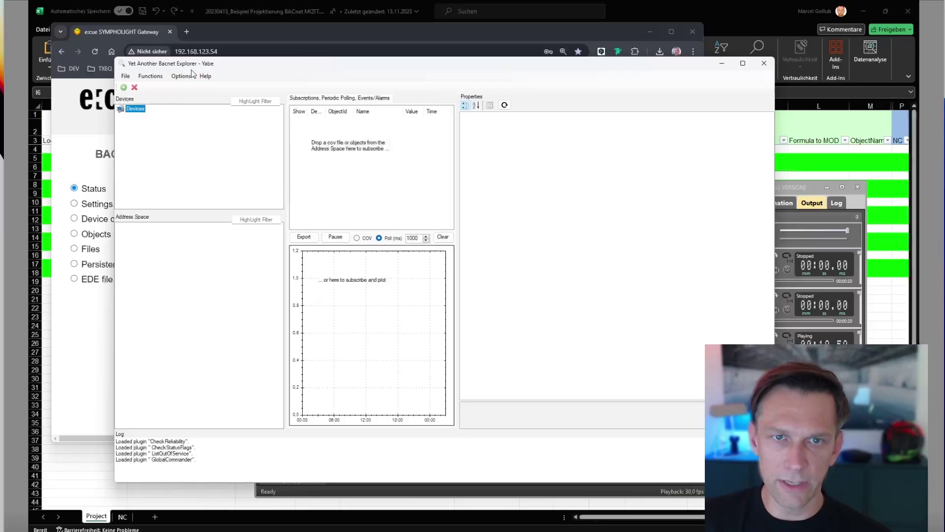
{"action": "mouse_move", "coordinate": [337, 70]}
{"action": "left_mouse_down"}
{"action": "mouse_move", "coordinate": [303, 67]}
{"action": "mouse_move", "coordinate": [342, 70]}
{"action": "left_mouse_up"}
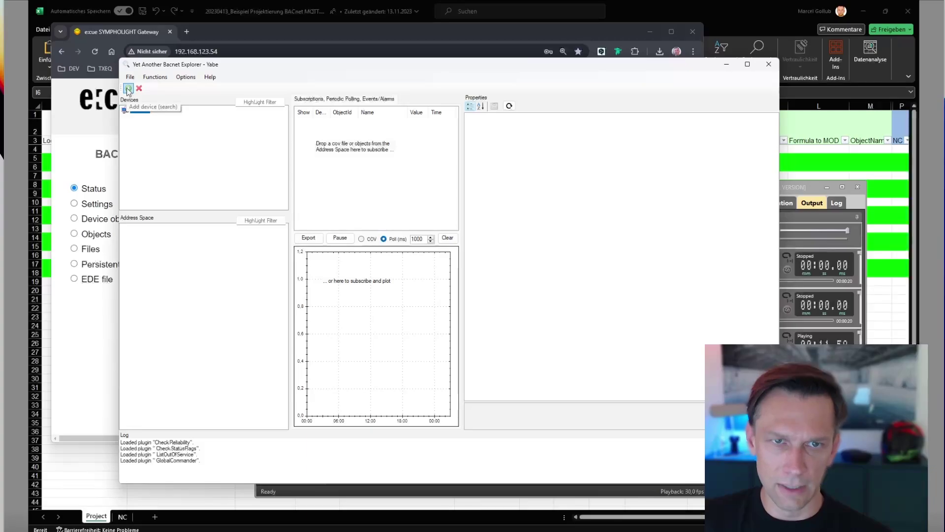
Start Yabe's BACnet/IP channel on local endpoint 192.168.123.2 to discover Device 2000.
{"action": "left_click", "coordinate": [128, 90]}
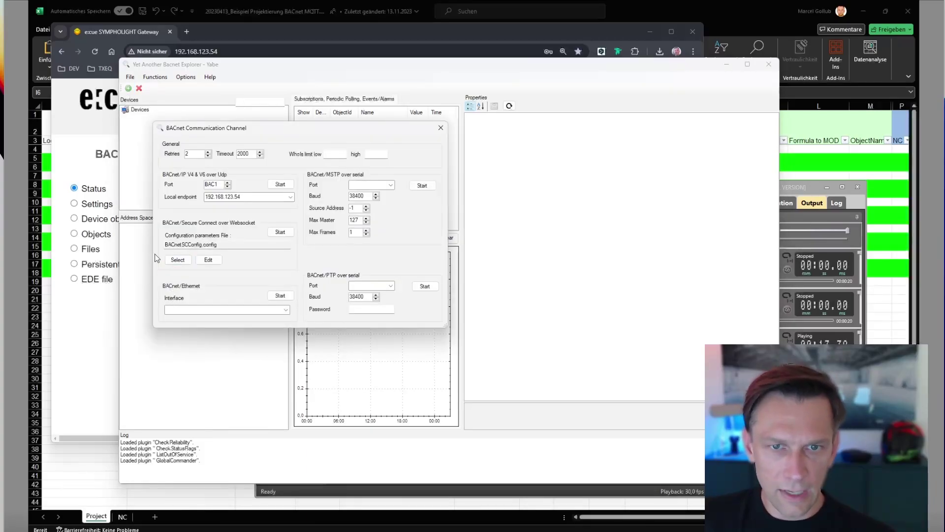
{"action": "left_click", "coordinate": [290, 197]}
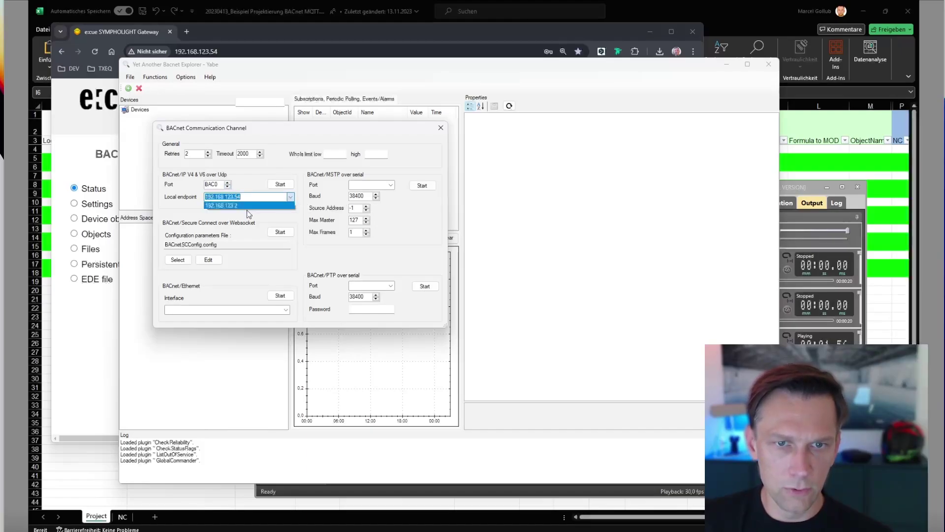
{"action": "left_click", "coordinate": [290, 197]}
{"action": "left_click", "coordinate": [291, 196]}
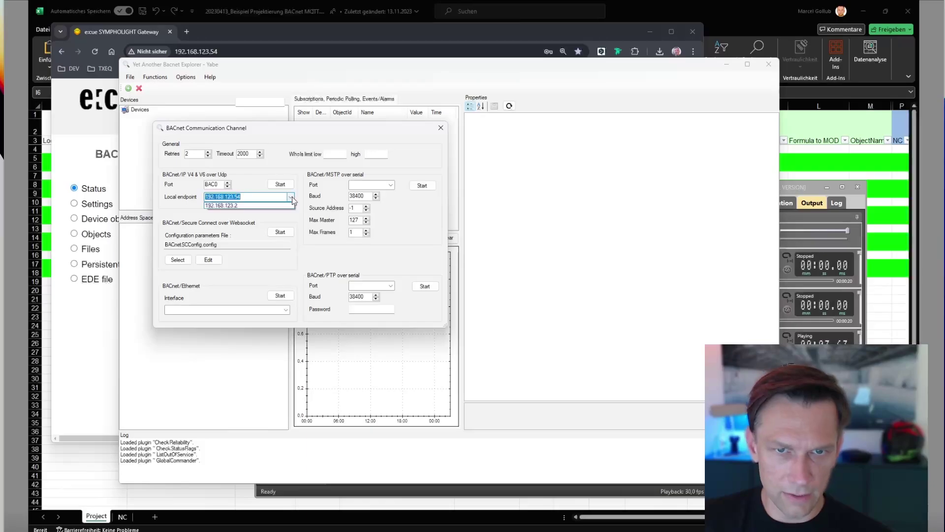
{"action": "left_click", "coordinate": [236, 206]}
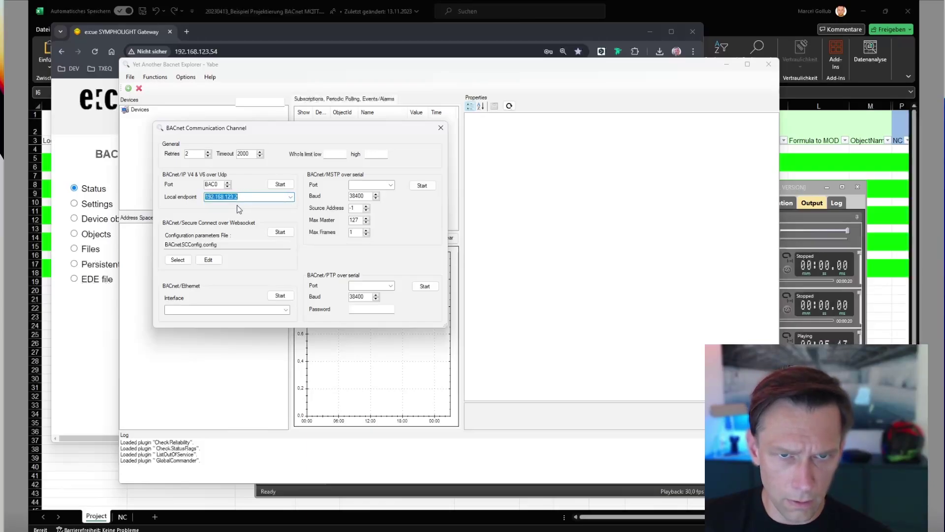
{"action": "left_click", "coordinate": [254, 193]}
{"action": "left_click", "coordinate": [277, 185]}
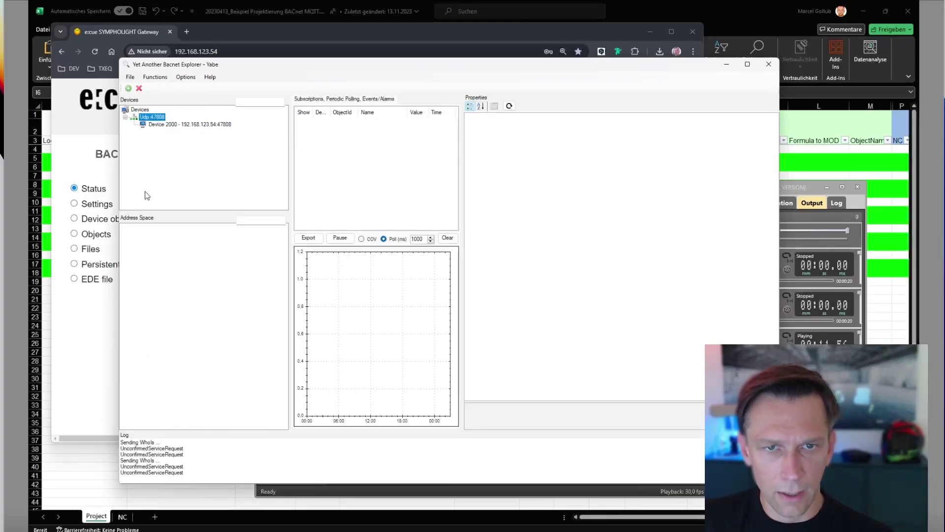
Load Device 2000's 13 objects and step through their properties, ending at Sequence 2 State reading 1.
{"action": "left_click", "coordinate": [215, 126]}
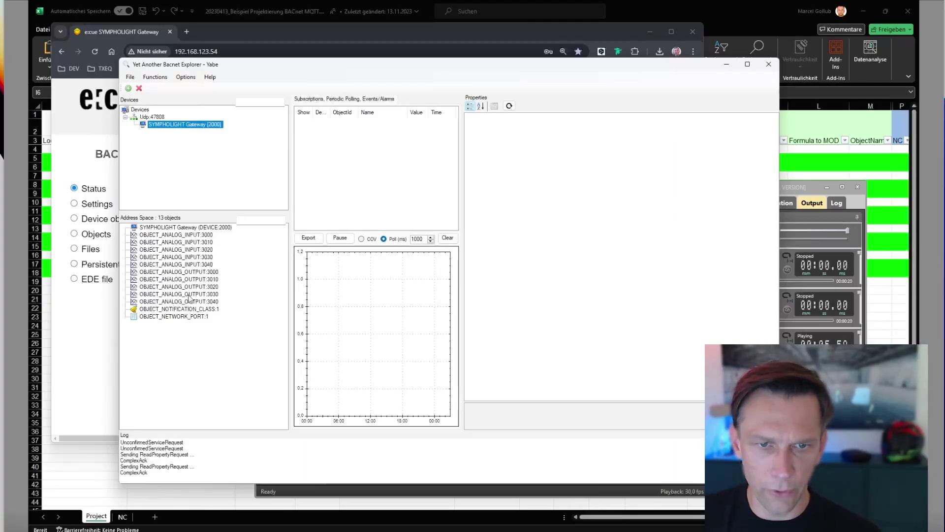
{"action": "left_click", "coordinate": [188, 242]}
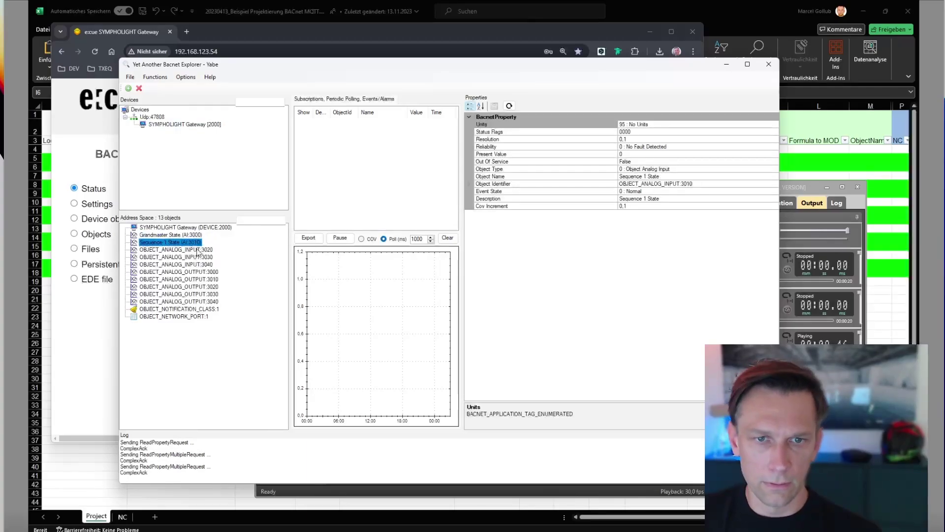
{"action": "key", "text": "Down"}
{"action": "key", "text": "Down"}
{"action": "key", "text": "Down"}
{"action": "key", "text": "Down"}
{"action": "key", "text": "Down"}
{"action": "key", "text": "Down"}
{"action": "key", "text": "Down"}
{"action": "key", "text": "Down"}
{"action": "key", "text": "Down"}
{"action": "key", "text": "Down"}
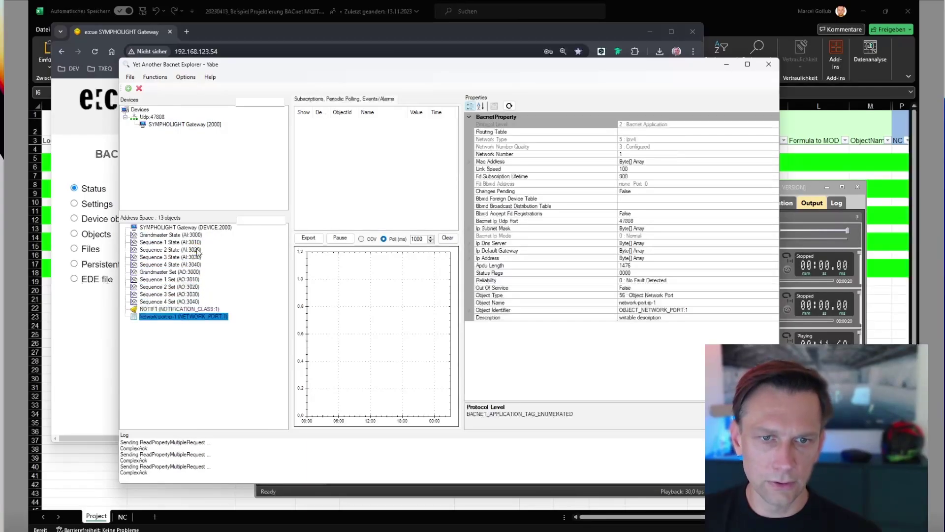
{"action": "key", "text": "Up"}
{"action": "key", "text": "Up"}
{"action": "key", "text": "Up"}
{"action": "key", "text": "Up"}
{"action": "key", "text": "Up"}
{"action": "key", "text": "Up"}
{"action": "key", "text": "Up"}
{"action": "key", "text": "Up"}
{"action": "key", "text": "Up"}
{"action": "key", "text": "Up"}
{"action": "key", "text": "Up"}
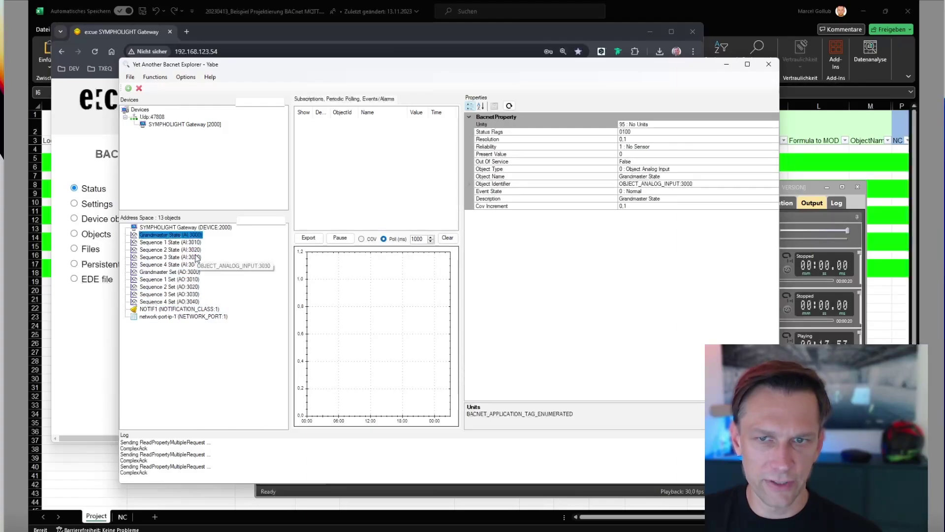
{"action": "key", "text": "Down"}
{"action": "key", "text": "Down"}
{"action": "key", "text": "Down"}
{"action": "key", "text": "Down"}
{"action": "key", "text": "Down"}
{"action": "key", "text": "Down"}
{"action": "key", "text": "Down"}
{"action": "key", "text": "Down"}
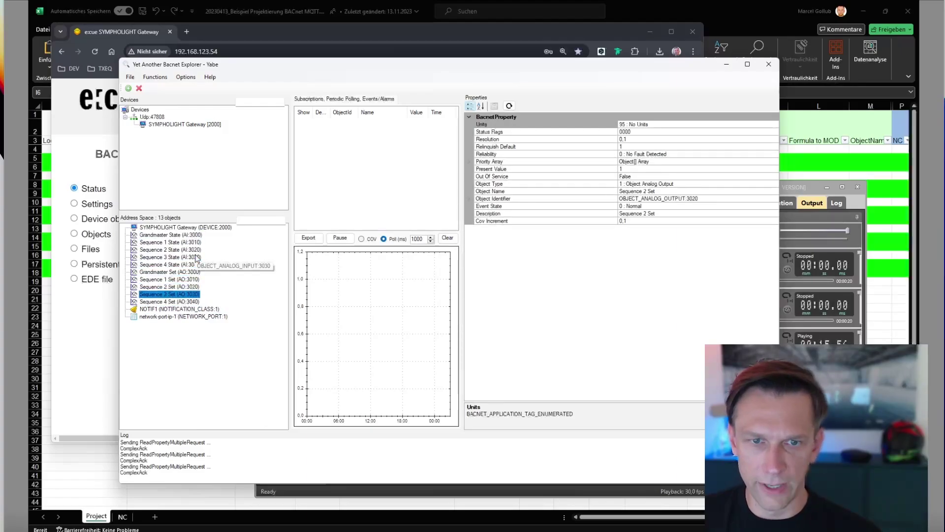
{"action": "key", "text": "Down"}
{"action": "key", "text": "Down"}
{"action": "key", "text": "Up"}
{"action": "key", "text": "Up"}
{"action": "key", "text": "Up"}
{"action": "key", "text": "Up"}
{"action": "key", "text": "Up"}
{"action": "key", "text": "Up"}
{"action": "key", "text": "Up"}
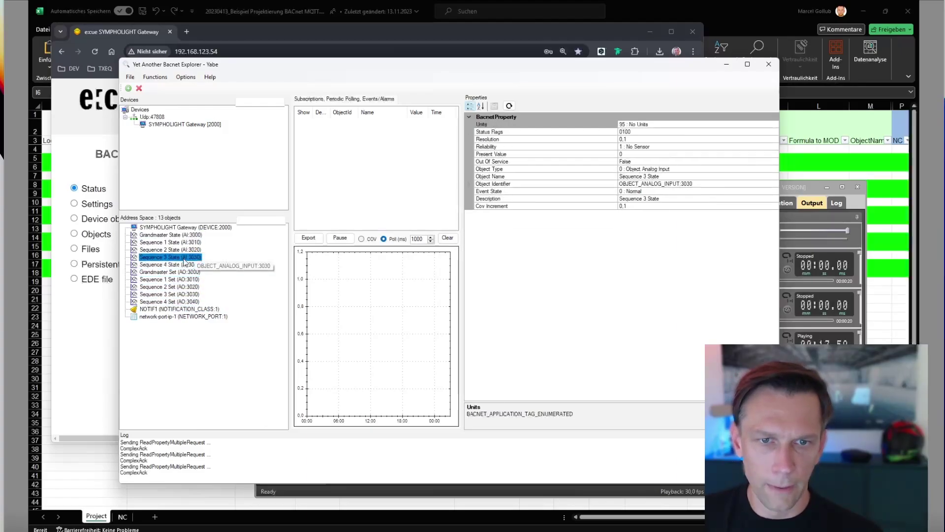
{"action": "key", "text": "Up"}
{"action": "key", "text": "Up"}
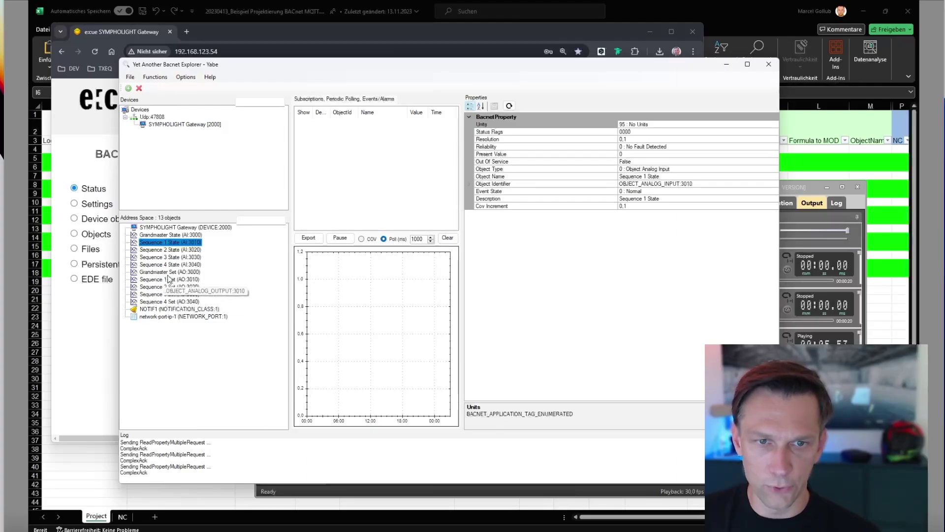
{"action": "key", "text": "Down"}
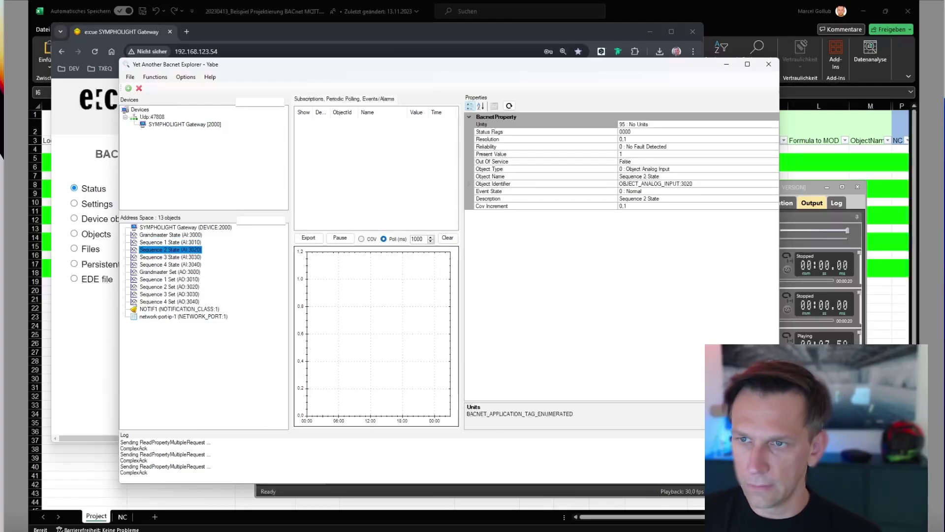
{"action": "key", "text": "alt+Tab"}
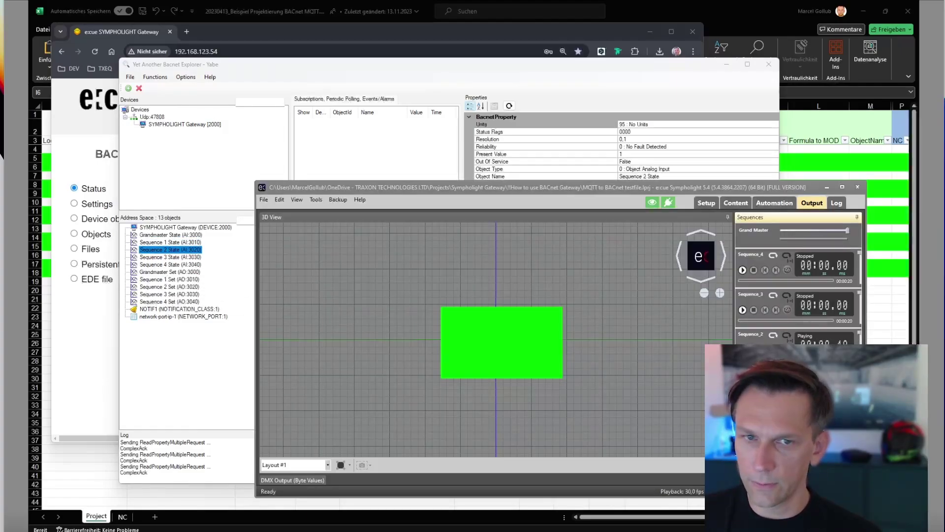
Refresh Sequence 2 State to 0, then play Sequence_3 and view Sequence 3 State (AI:3030) reading 1.
{"action": "left_click_drag", "start_coordinate": [600, 189], "coordinate": [621, 219]}
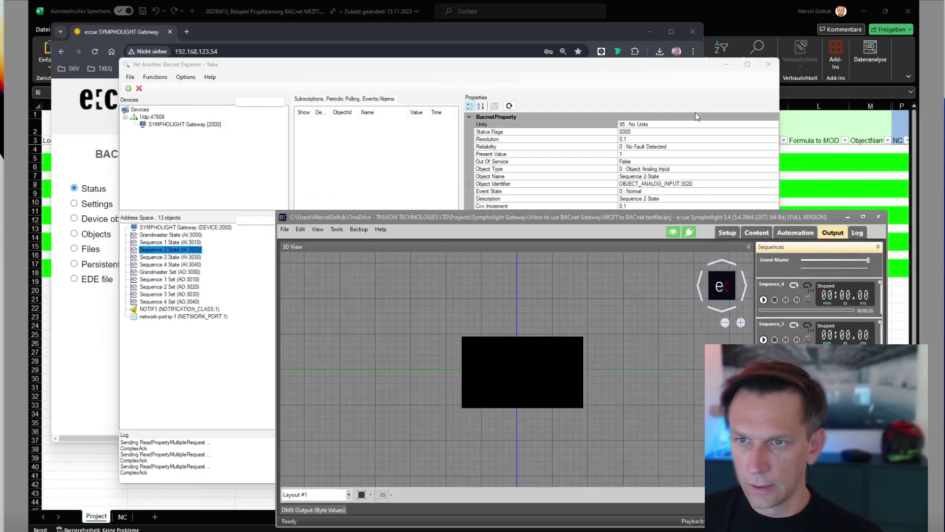
{"action": "left_click", "coordinate": [698, 117]}
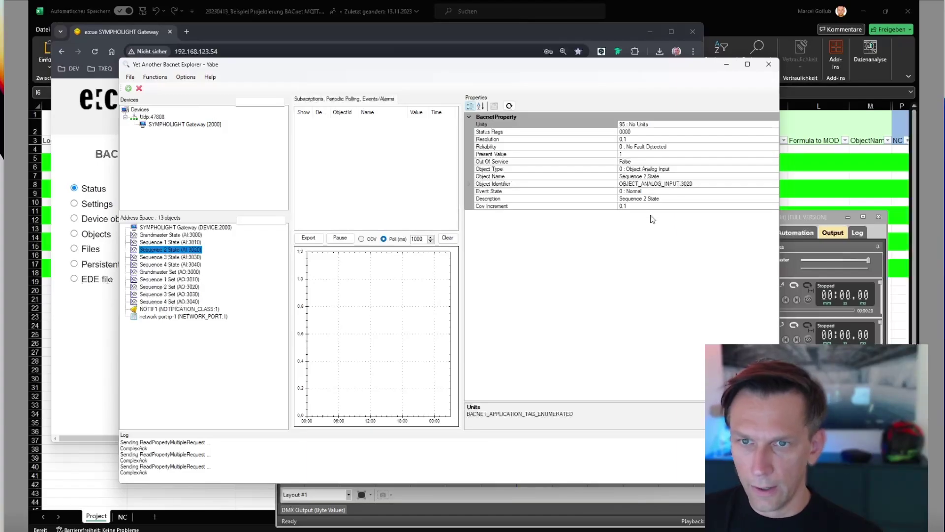
{"action": "left_click", "coordinate": [509, 107]}
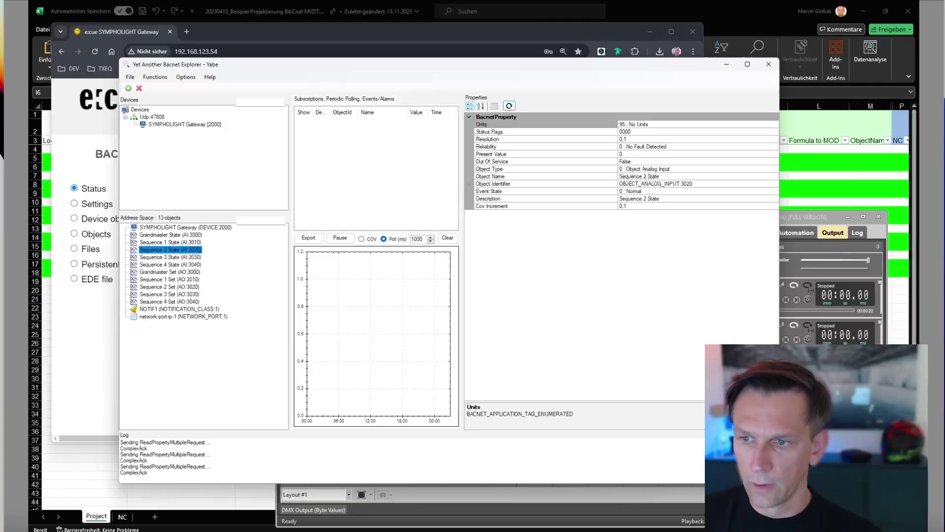
{"action": "key", "text": "alt+Tab"}
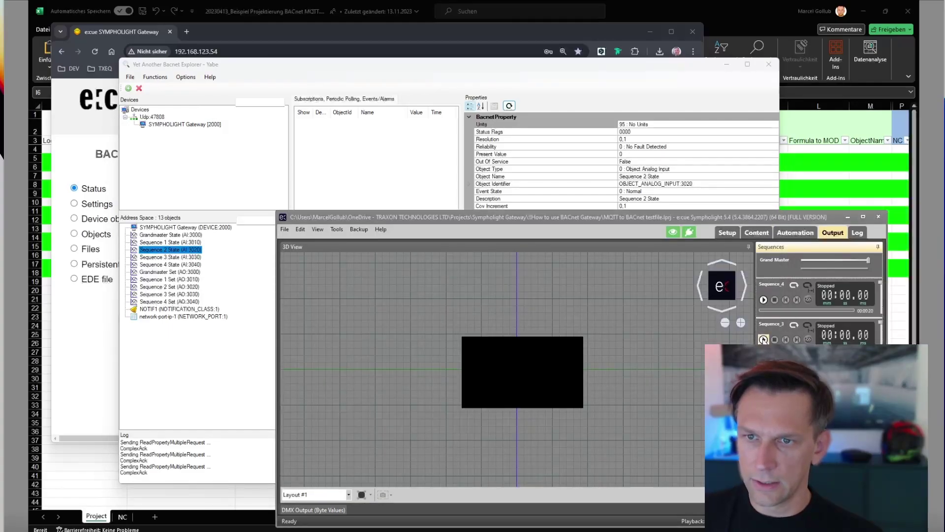
{"action": "left_click", "coordinate": [763, 339]}
{"action": "left_click", "coordinate": [181, 258]}
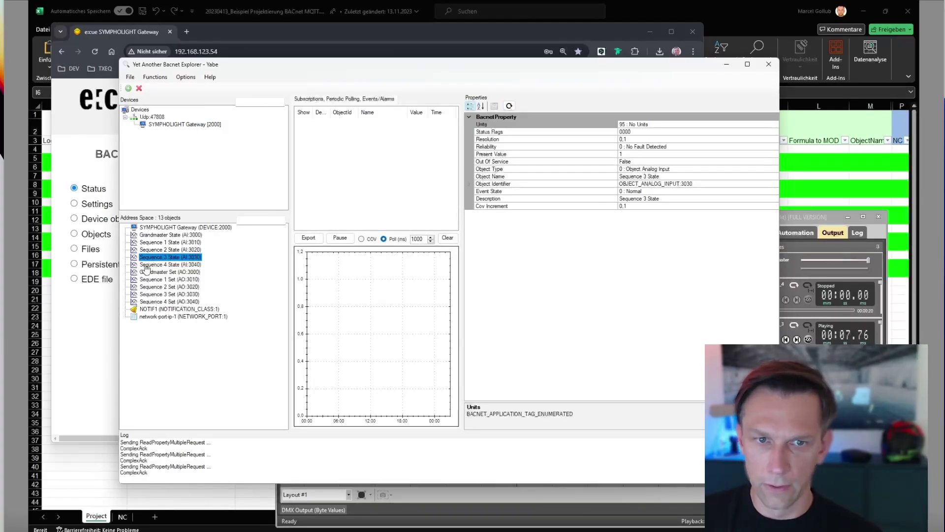
Browse the Sequence 1 and Sequence 3 State properties, then refresh Grandmaster State (AI:3000).
{"action": "left_click", "coordinate": [157, 242]}
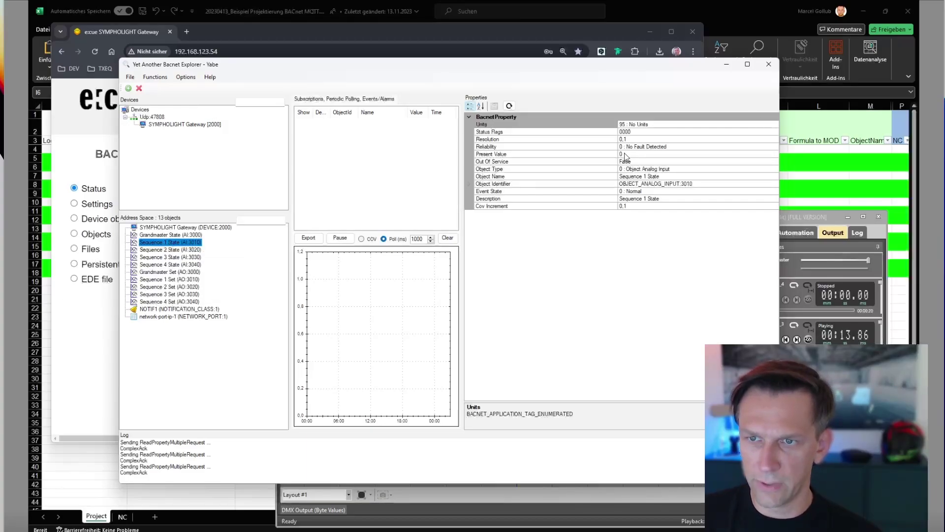
{"action": "left_click", "coordinate": [173, 257]}
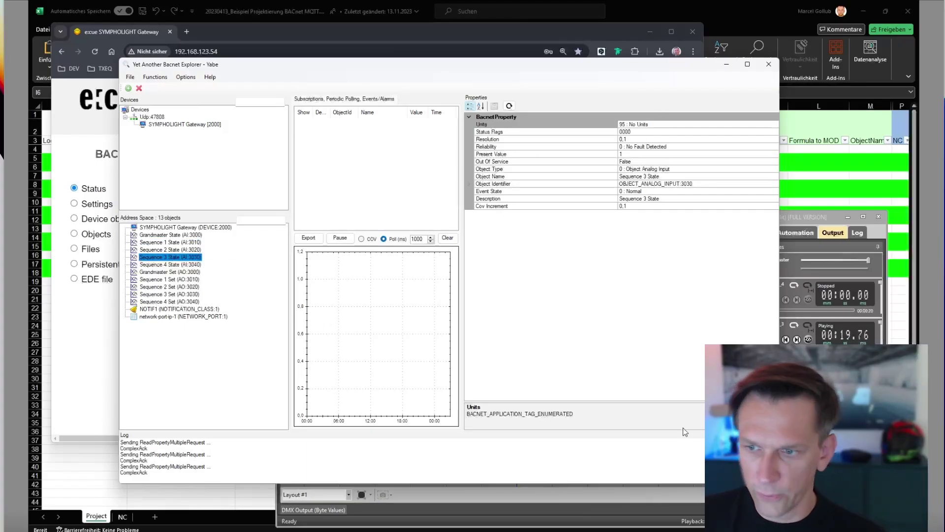
{"action": "left_click", "coordinate": [167, 235]}
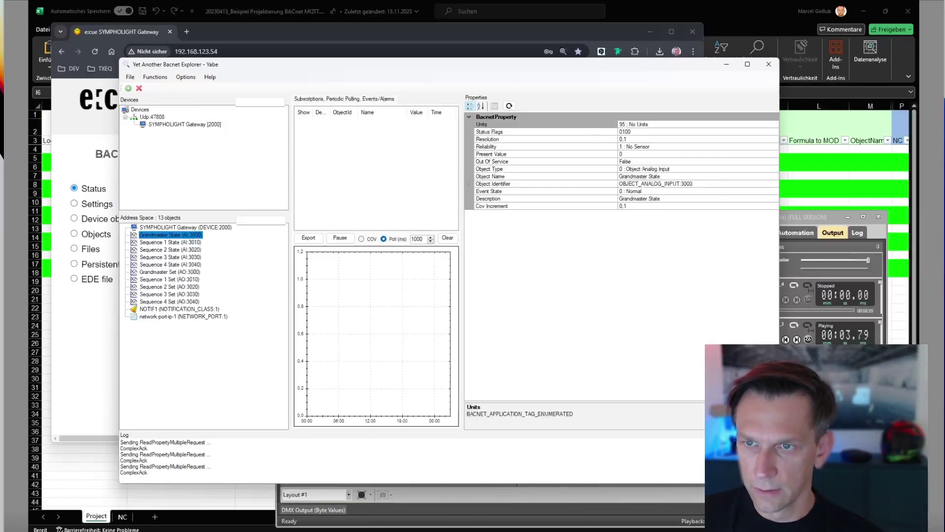
{"action": "left_click", "coordinate": [509, 106]}
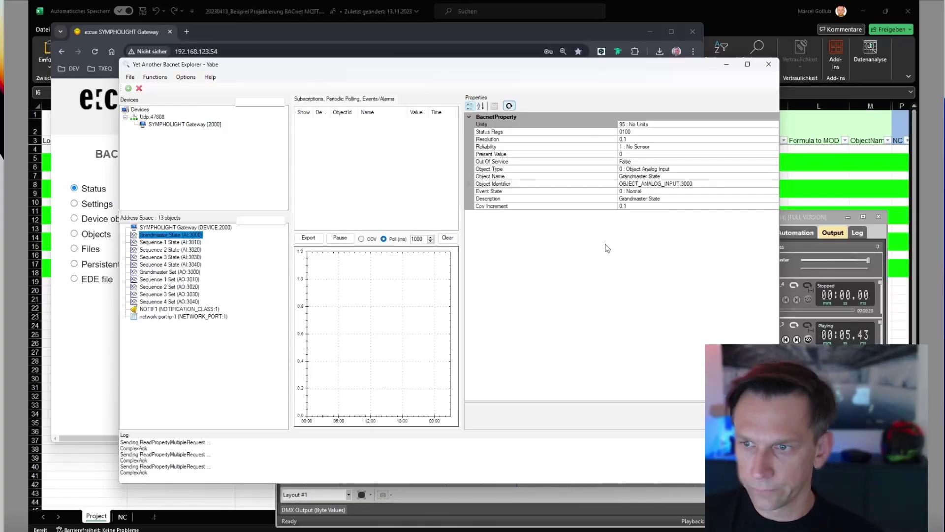
Lower the e:cue Grand Master fader and refresh Yabe until Grandmaster State reads 53.
{"action": "left_click", "coordinate": [870, 265]}
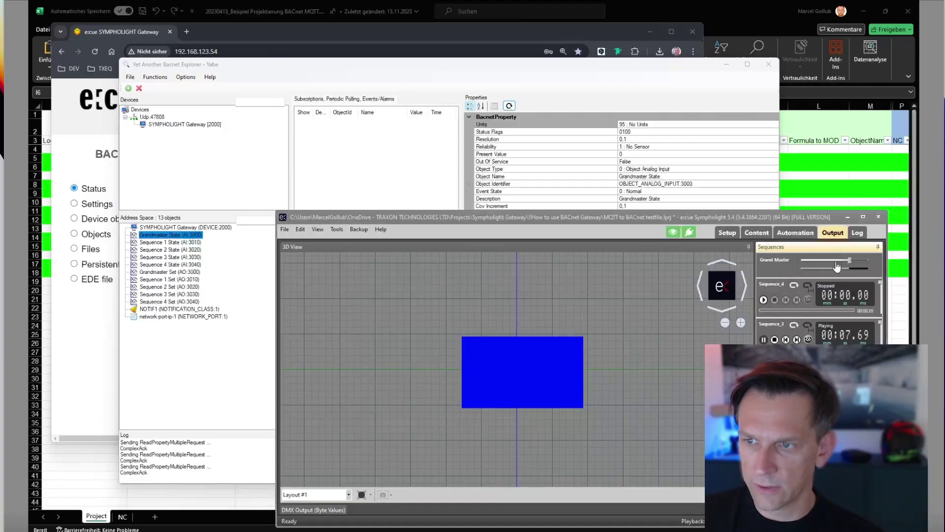
{"action": "left_click", "coordinate": [491, 139]}
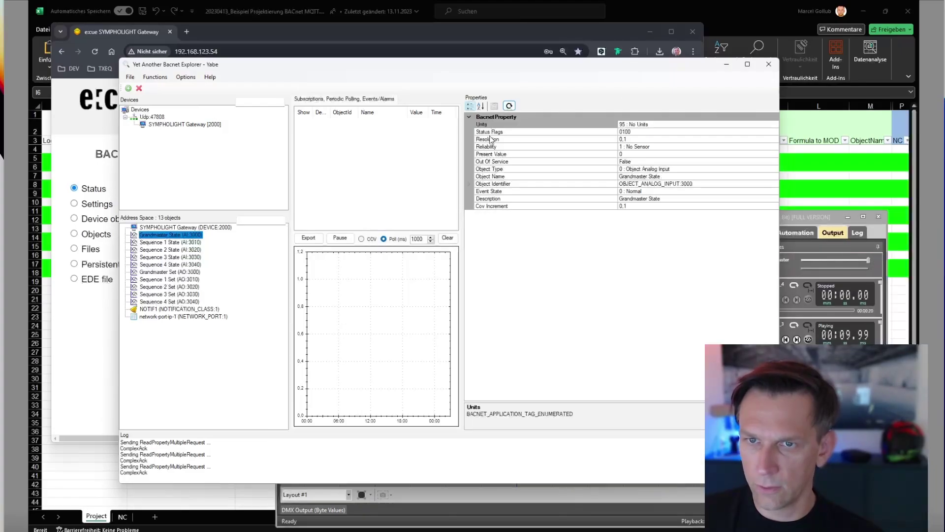
{"action": "left_click", "coordinate": [510, 107]}
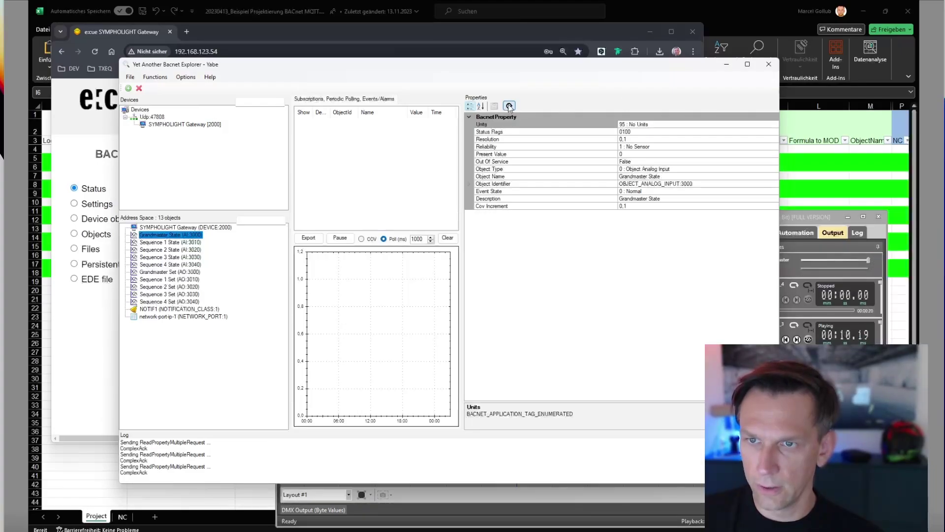
{"action": "left_click", "coordinate": [632, 156]}
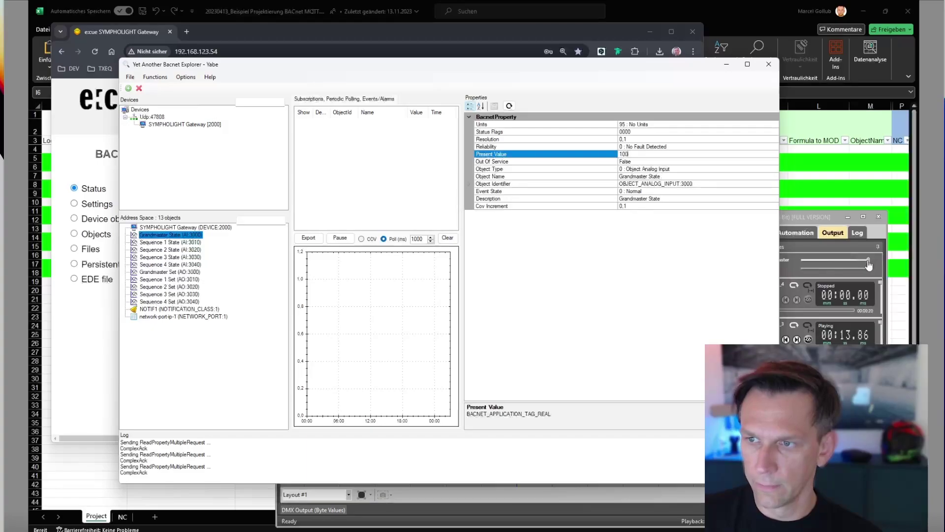
{"action": "left_click_drag", "start_coordinate": [874, 262], "coordinate": [837, 262]}
{"action": "left_click", "coordinate": [636, 116]}
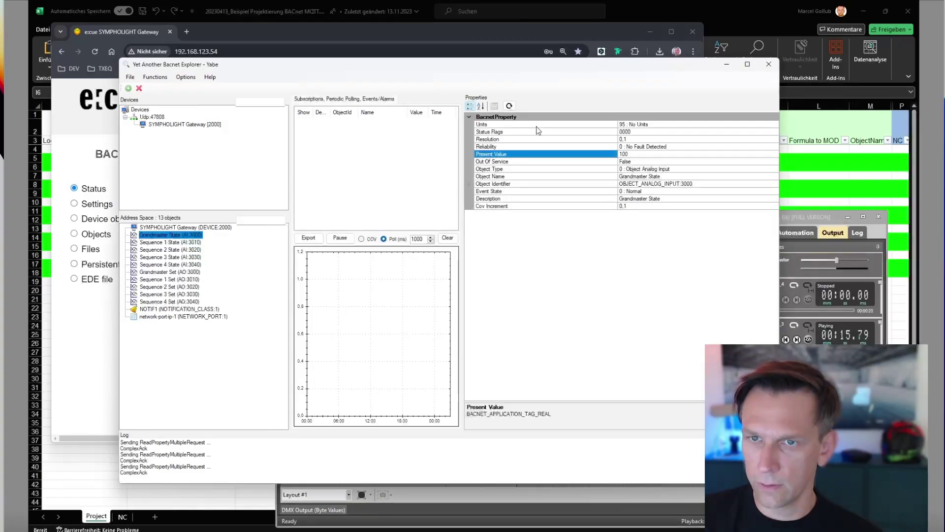
{"action": "left_click", "coordinate": [509, 106]}
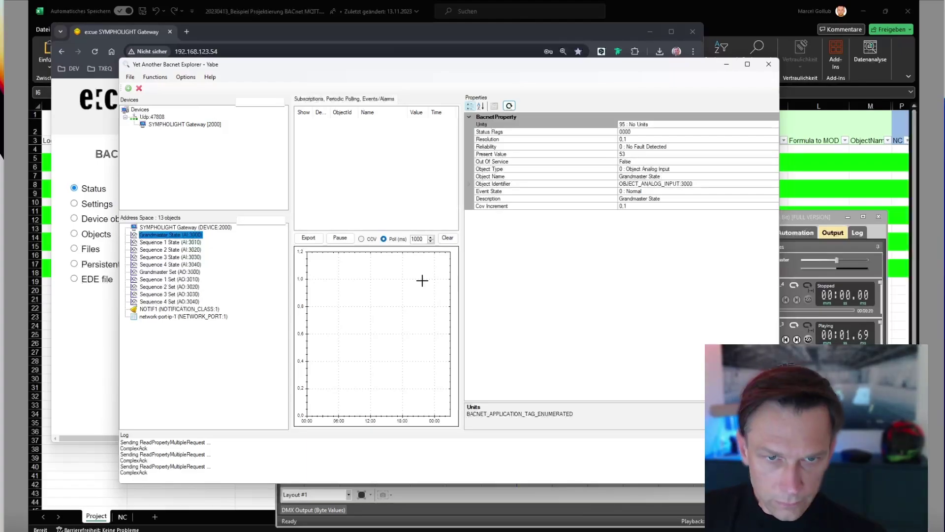
Write 100 to the Present Value of Grandmaster Set (AO:3000).
{"action": "left_click", "coordinate": [164, 273]}
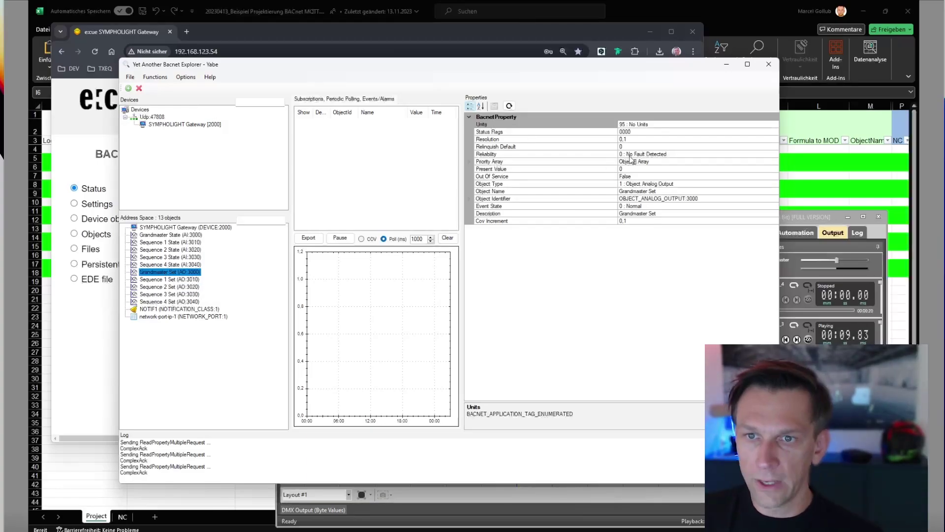
{"action": "left_click", "coordinate": [642, 169]}
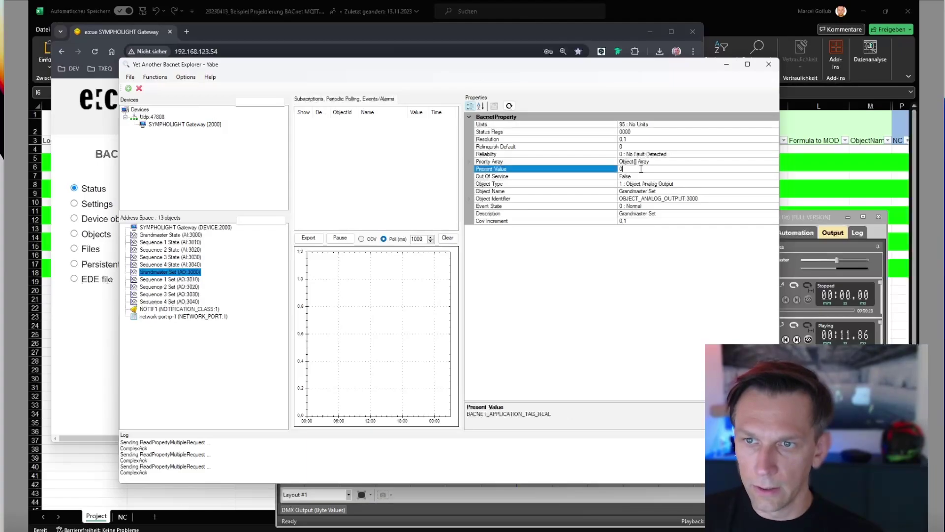
{"action": "left_click", "coordinate": [641, 162]}
{"action": "left_click", "coordinate": [639, 176]}
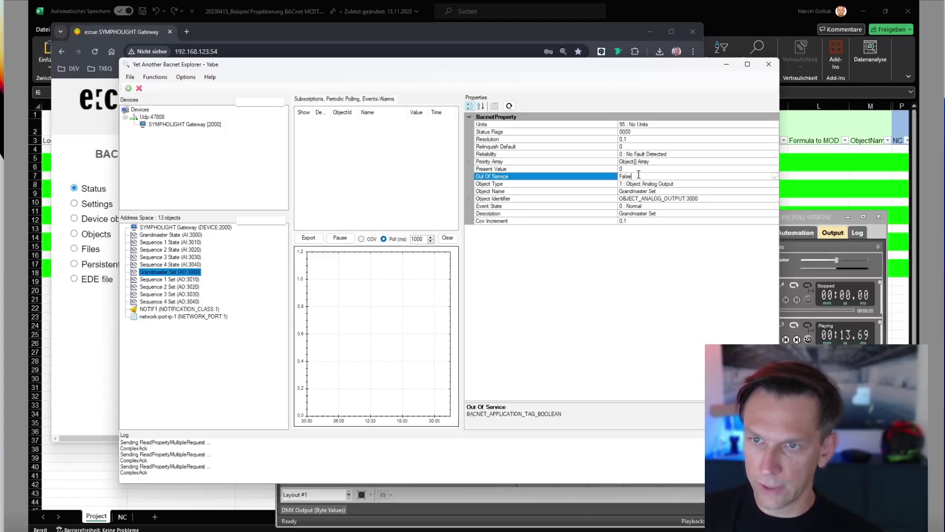
{"action": "left_click", "coordinate": [636, 169]}
{"action": "type", "text": "100"}
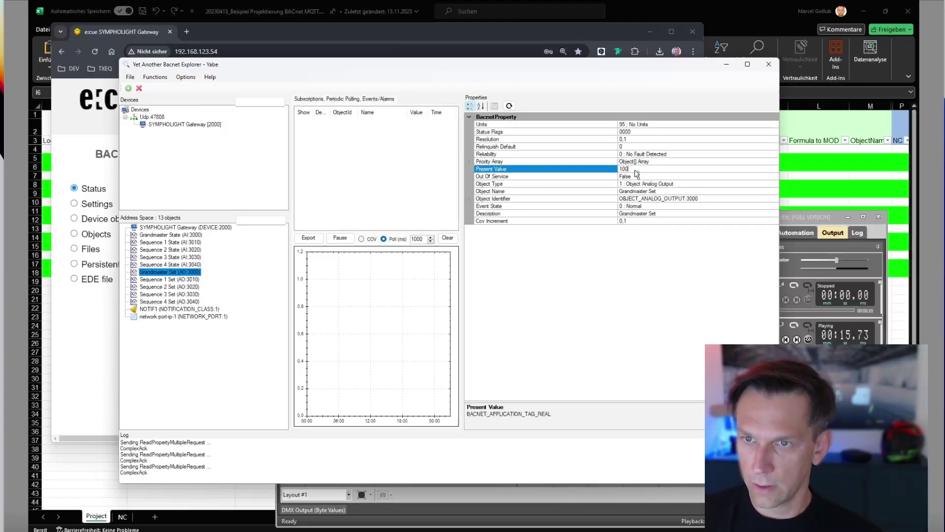
{"action": "key", "text": "Return"}
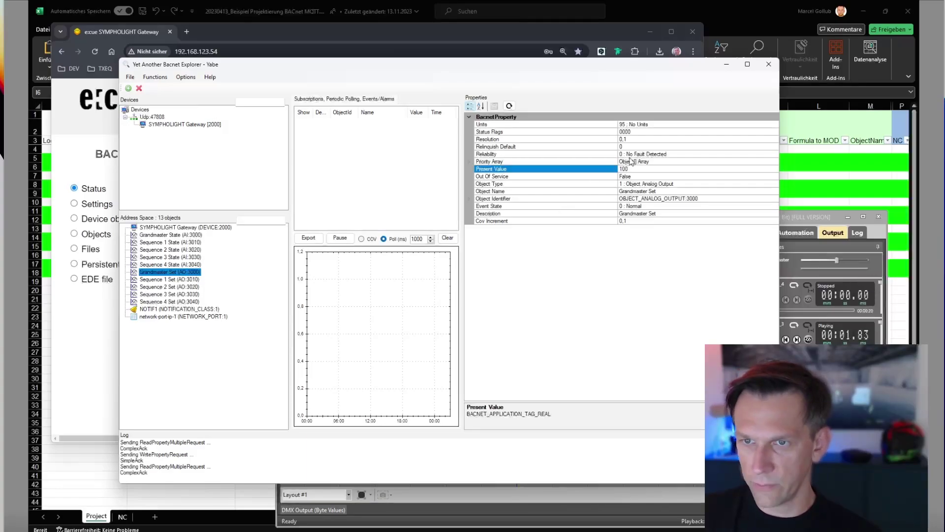
Write 20, then 100 again, to Grandmaster Set's Present Value.
{"action": "left_click_drag", "start_coordinate": [633, 168], "coordinate": [579, 173]}
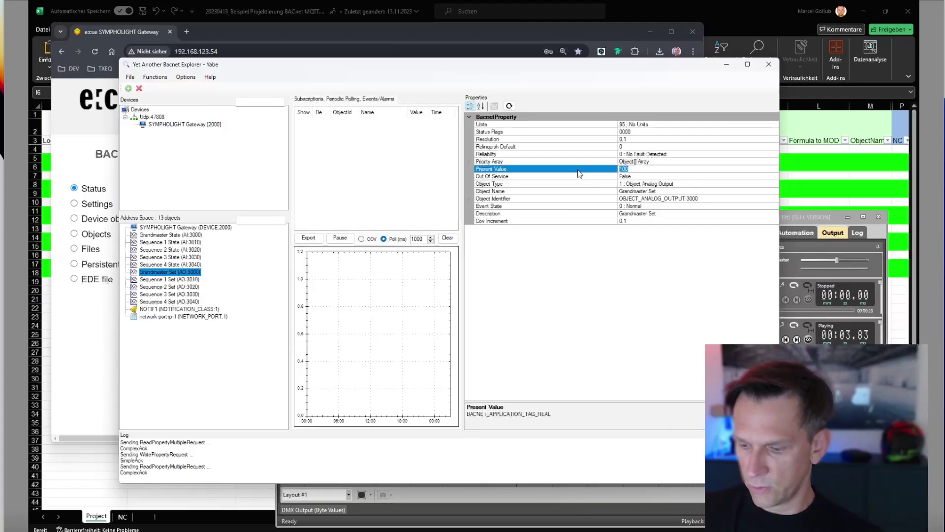
{"action": "type", "text": "20"}
{"action": "key", "text": "Return"}
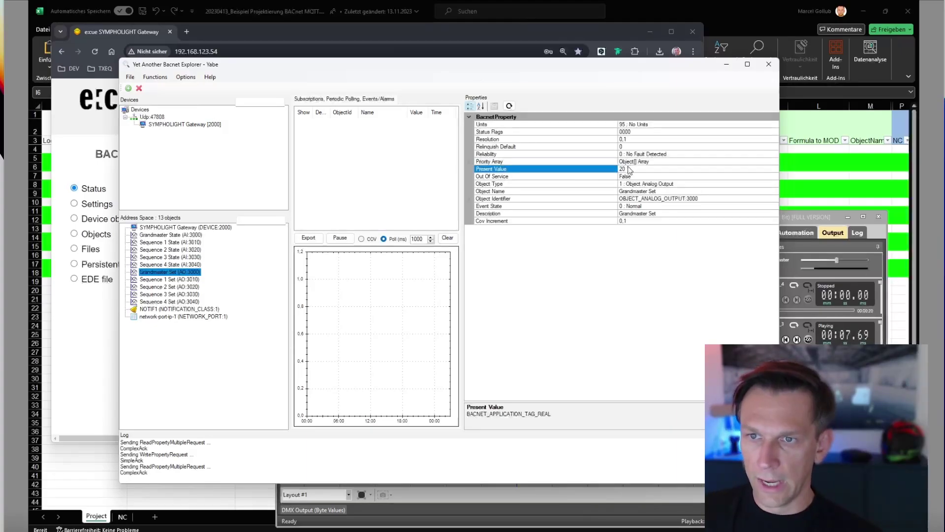
{"action": "left_click_drag", "start_coordinate": [629, 169], "coordinate": [615, 171]}
{"action": "type", "text": "100"}
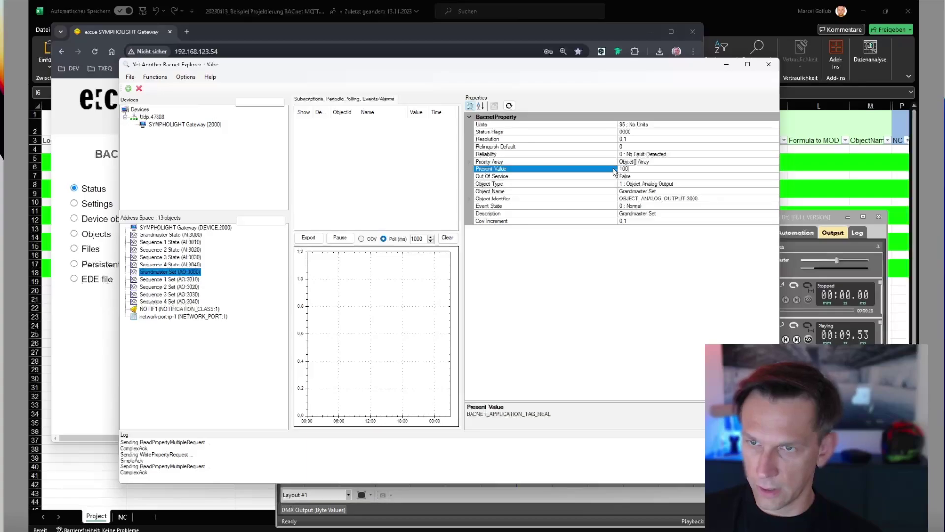
{"action": "left_click", "coordinate": [180, 295]}
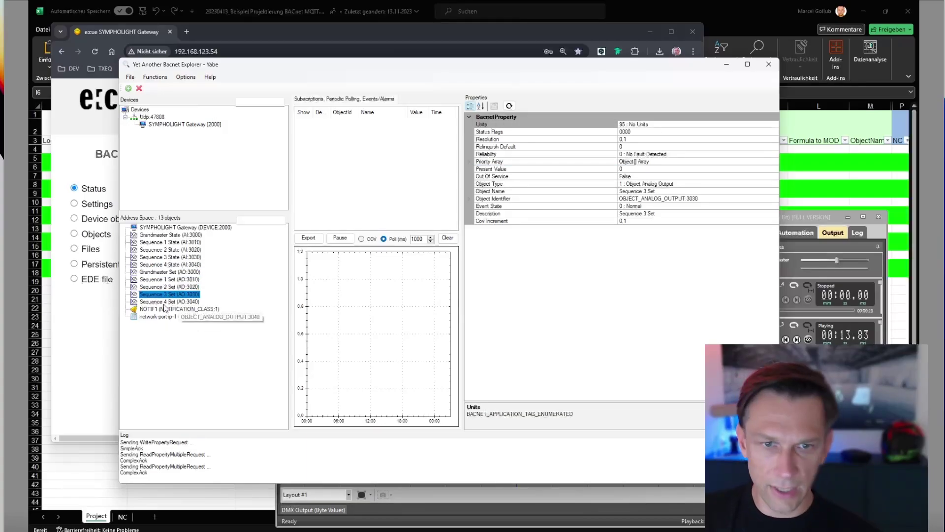
Write 0 to the Present Value of Sequence 1 Set (AO:3010).
{"action": "left_click", "coordinate": [177, 279]}
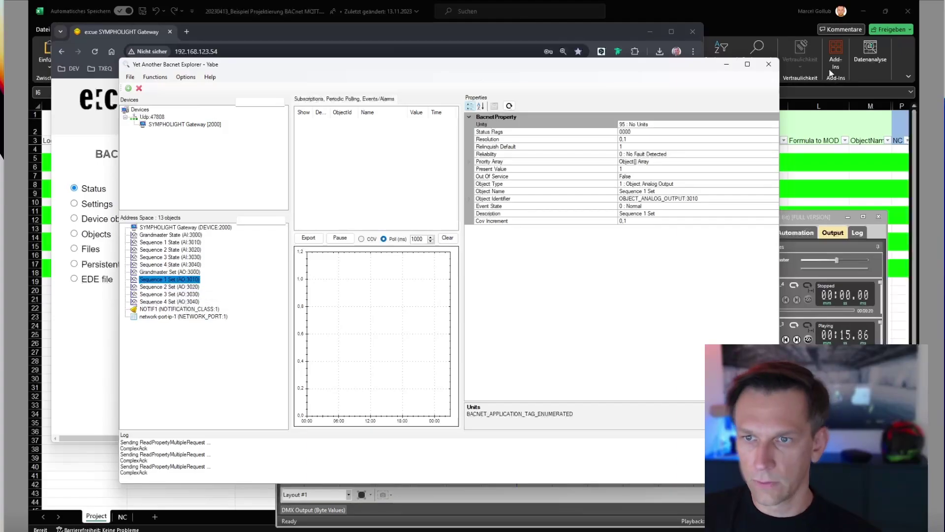
{"action": "left_click", "coordinate": [838, 221]}
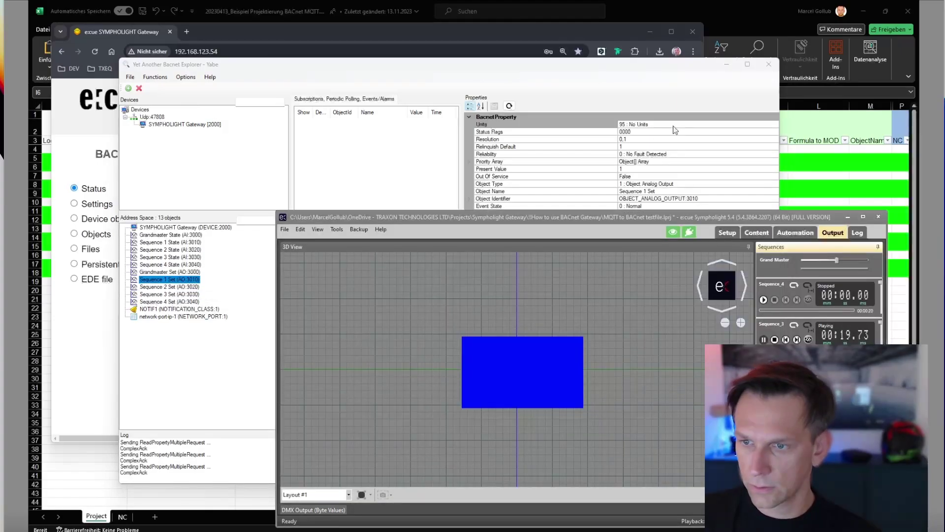
{"action": "left_click", "coordinate": [652, 109]}
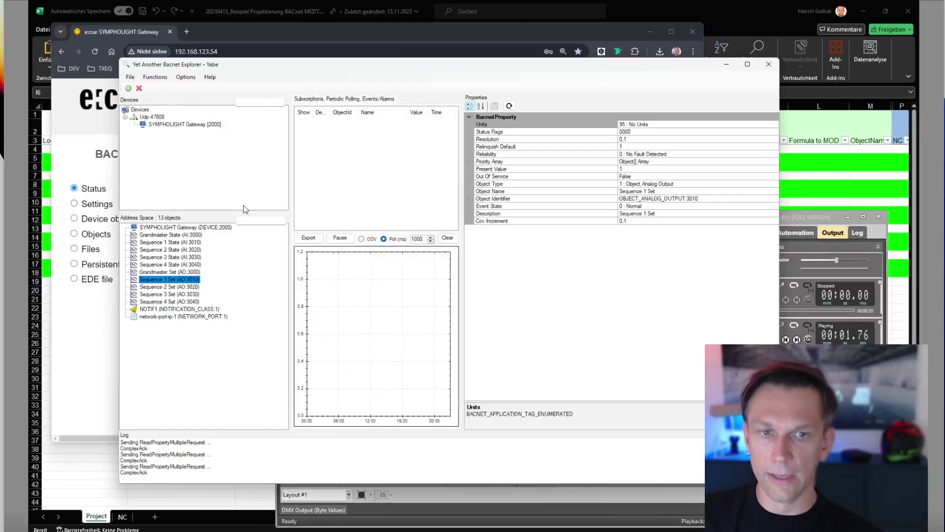
{"action": "left_click", "coordinate": [627, 169]}
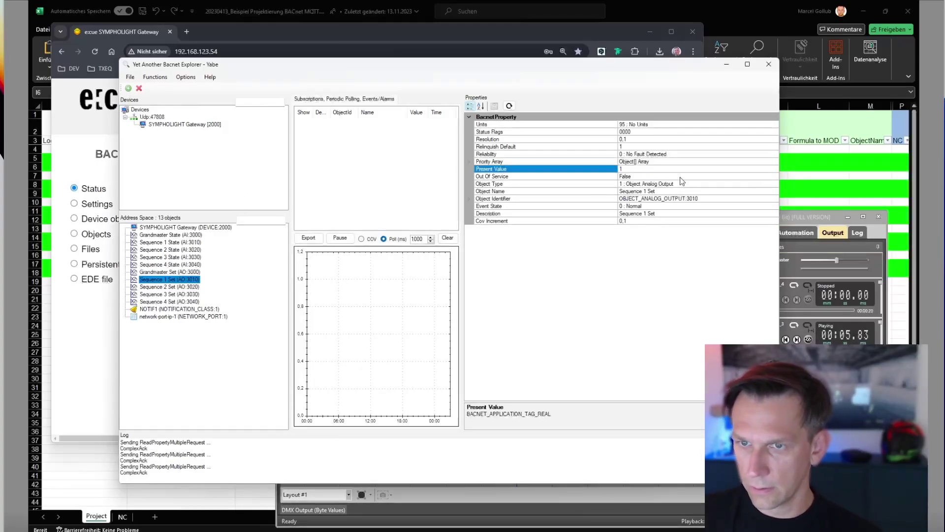
{"action": "key", "text": "BackSpace"}
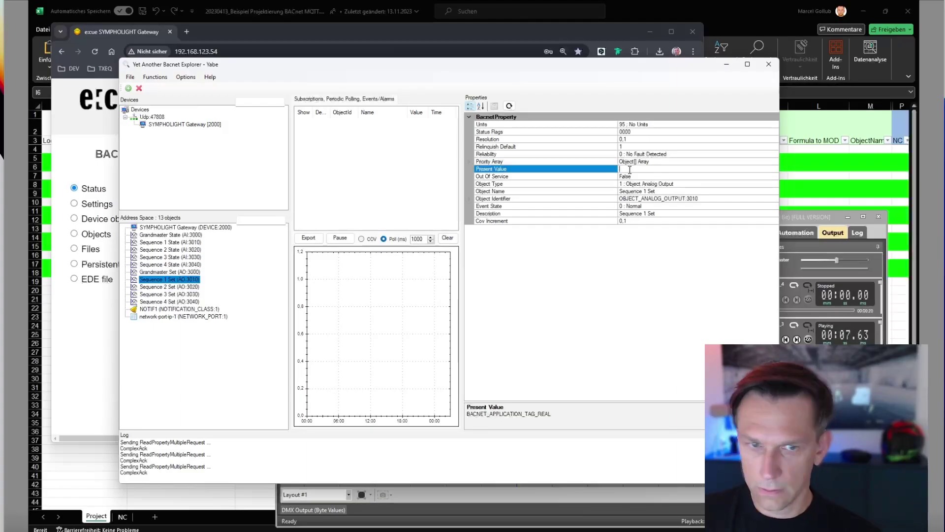
{"action": "type", "text": "0"}
{"action": "key", "text": "Return"}
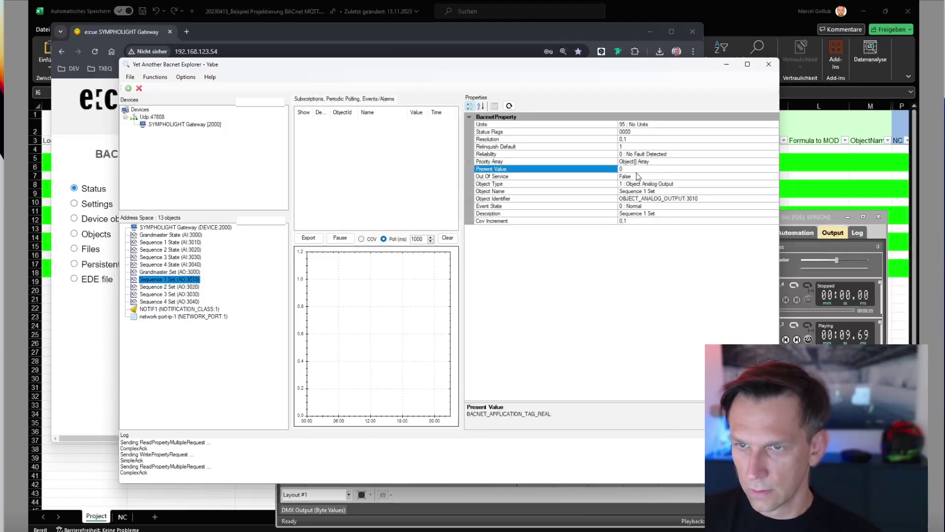
Write 0 then 1 to Sequence 2 Set (AO:3020) and check the lighting 3D view.
{"action": "left_click", "coordinate": [176, 287]}
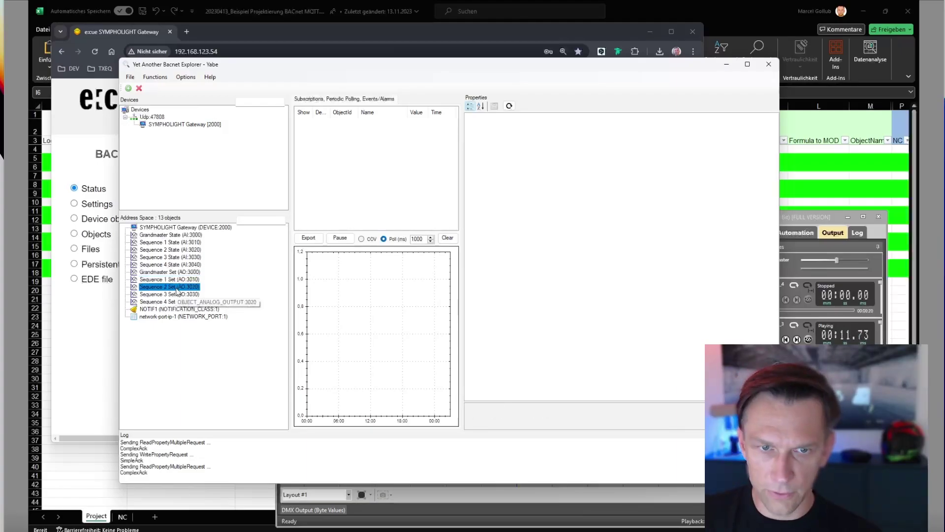
{"action": "left_click", "coordinate": [639, 170]}
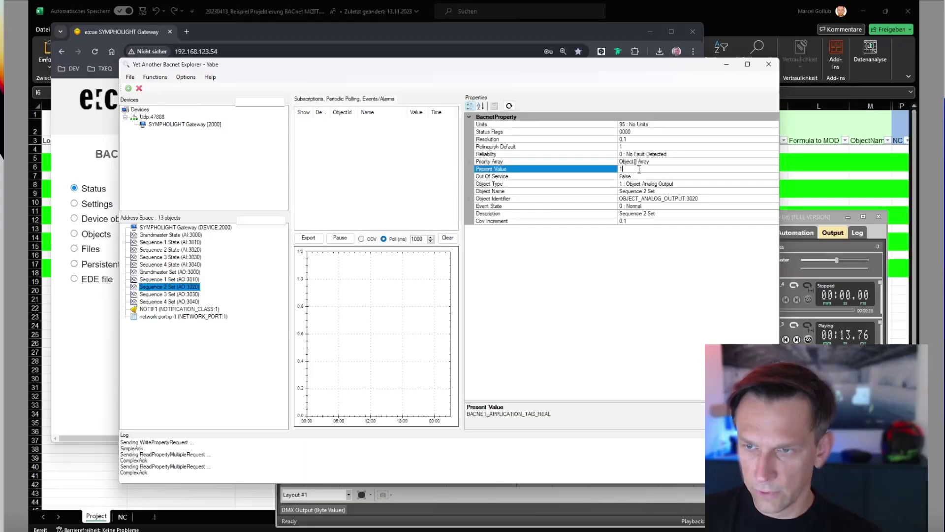
{"action": "type", "text": "0"}
{"action": "key", "text": "Return"}
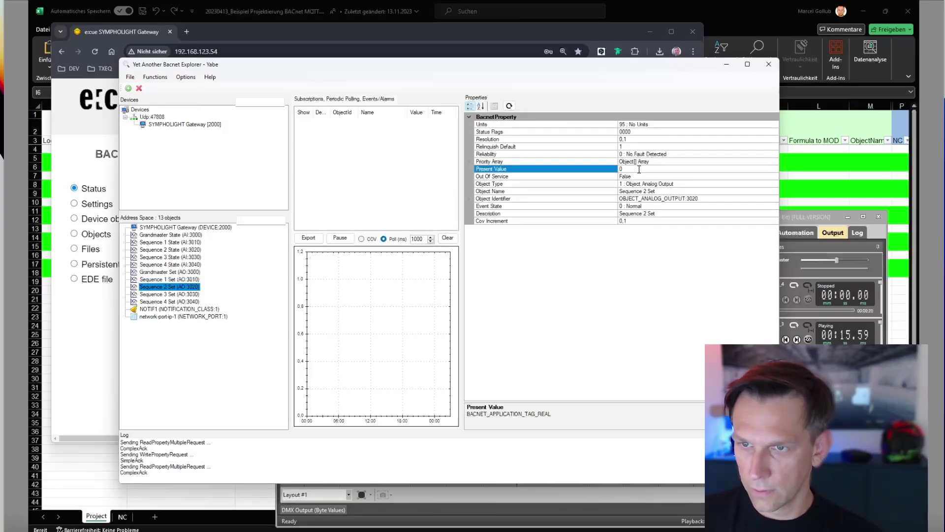
{"action": "left_click", "coordinate": [634, 169]}
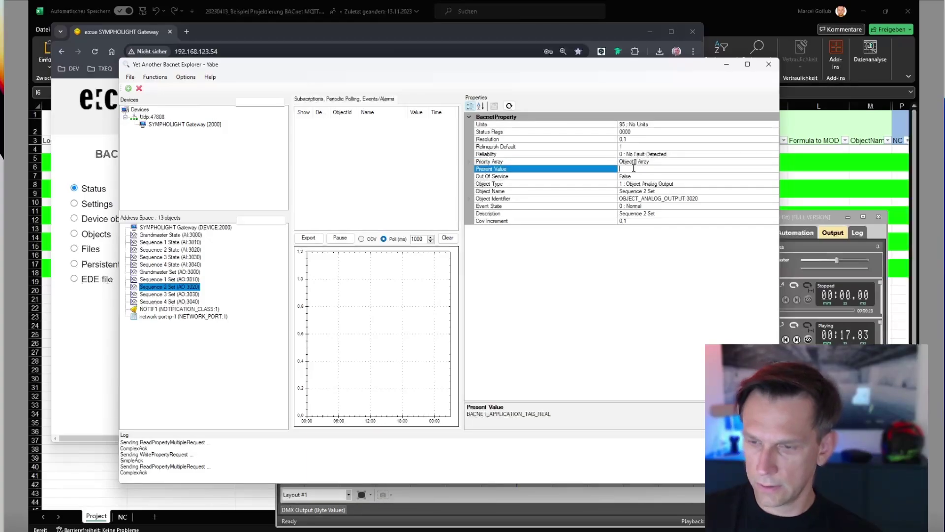
{"action": "type", "text": "1"}
{"action": "key", "text": "Return"}
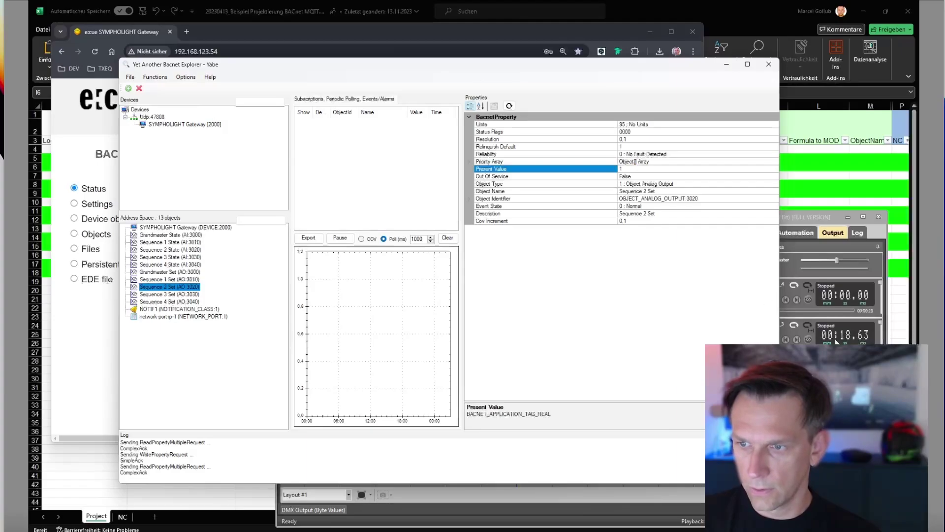
{"action": "key", "text": "alt+Tab"}
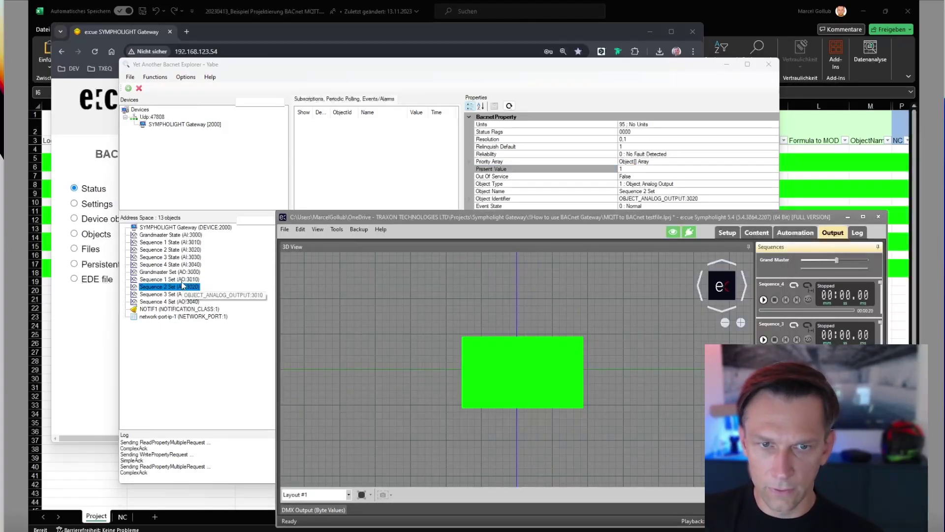
Set Sequence 1 Set (AO:3010) Present Value back to 1.
{"action": "left_click", "coordinate": [183, 280]}
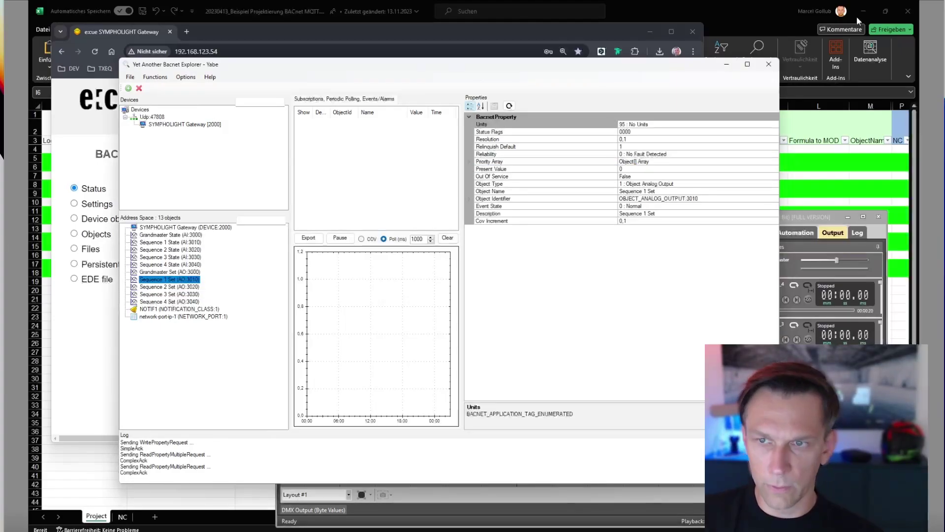
{"action": "left_click", "coordinate": [631, 169]}
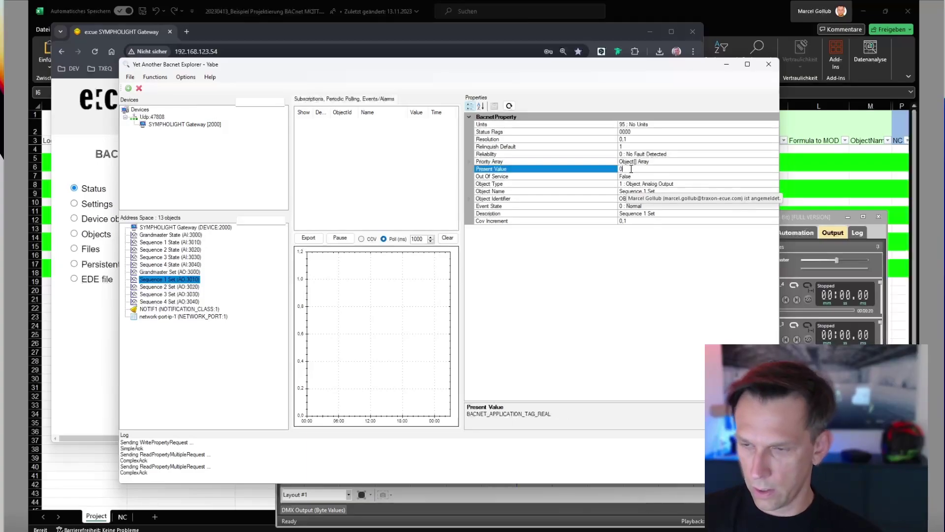
{"action": "type", "text": "1"}
{"action": "key", "text": "Return"}
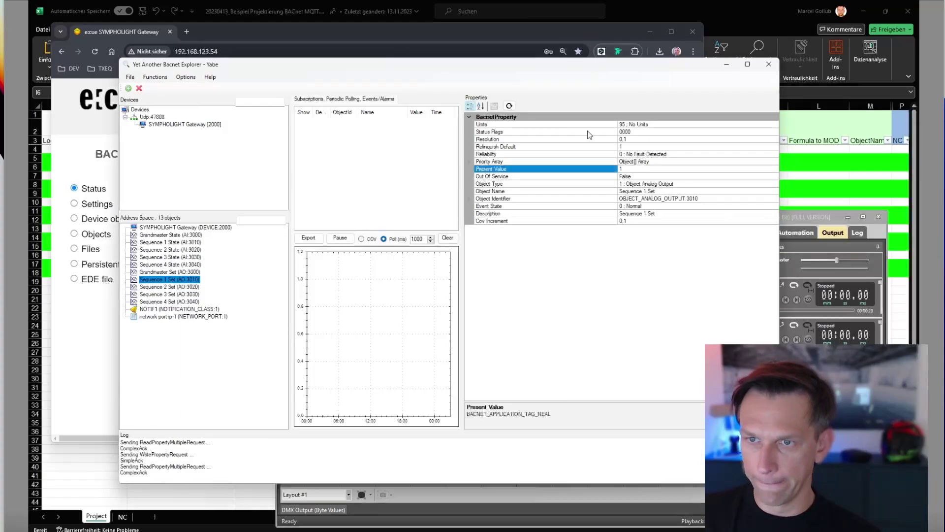
{"action": "left_click", "coordinate": [178, 301]}
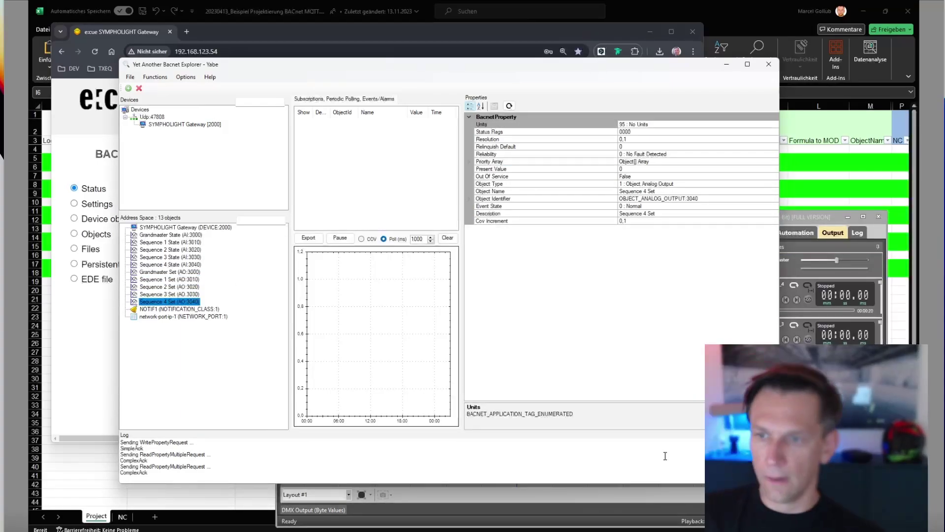
{"action": "left_click_drag", "start_coordinate": [638, 66], "coordinate": [602, 67]}
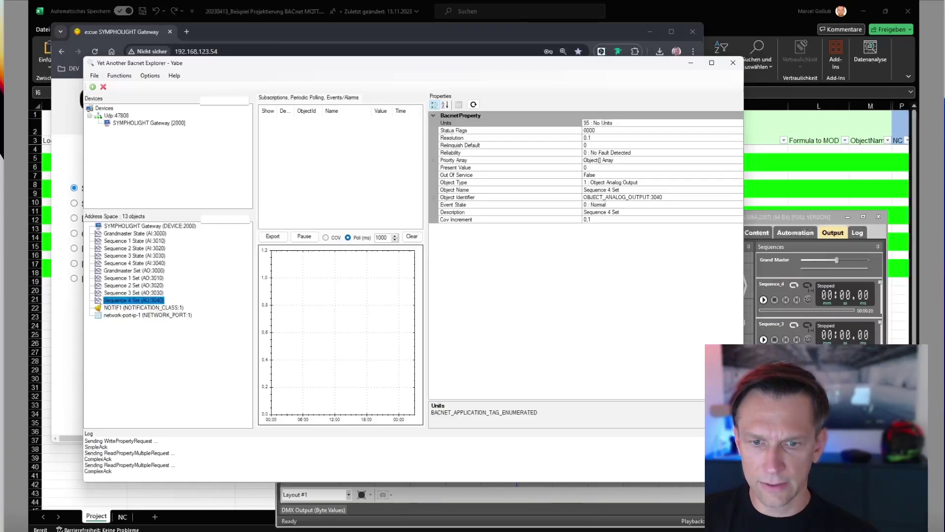
Snap MQTT Explorer top-right and narrow Yabe so the topics and light canvas are visible.
{"action": "key", "text": "alt+Tab"}
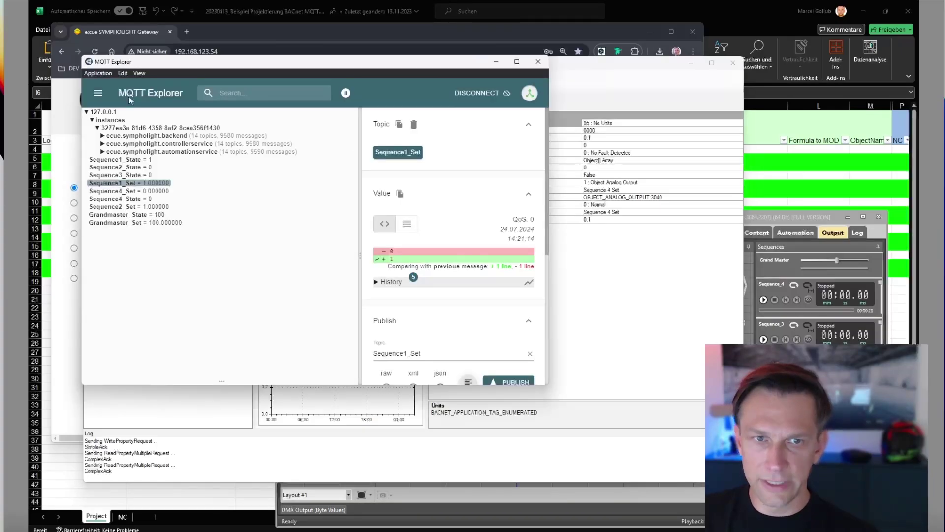
{"action": "left_click", "coordinate": [118, 199]}
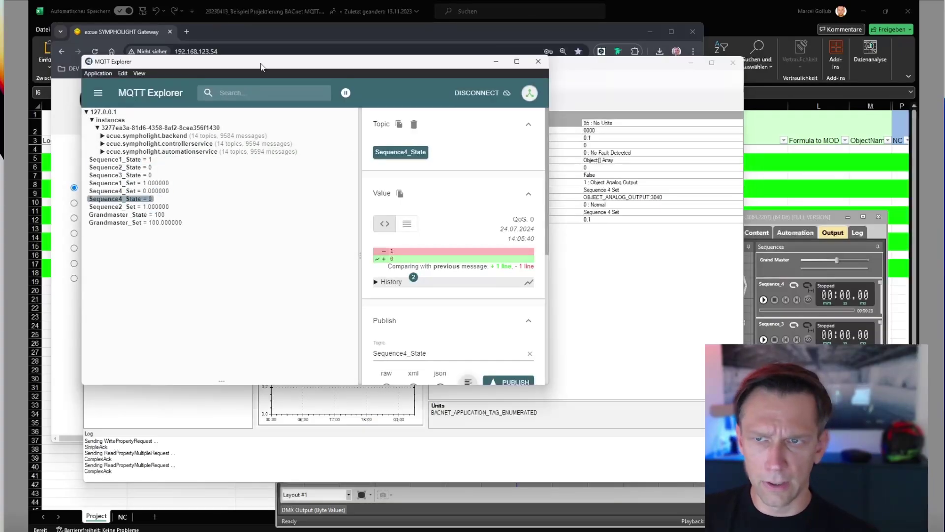
{"action": "left_click_drag", "start_coordinate": [262, 66], "coordinate": [804, 65]}
{"action": "left_click_drag", "start_coordinate": [863, 31], "coordinate": [877, 15]}
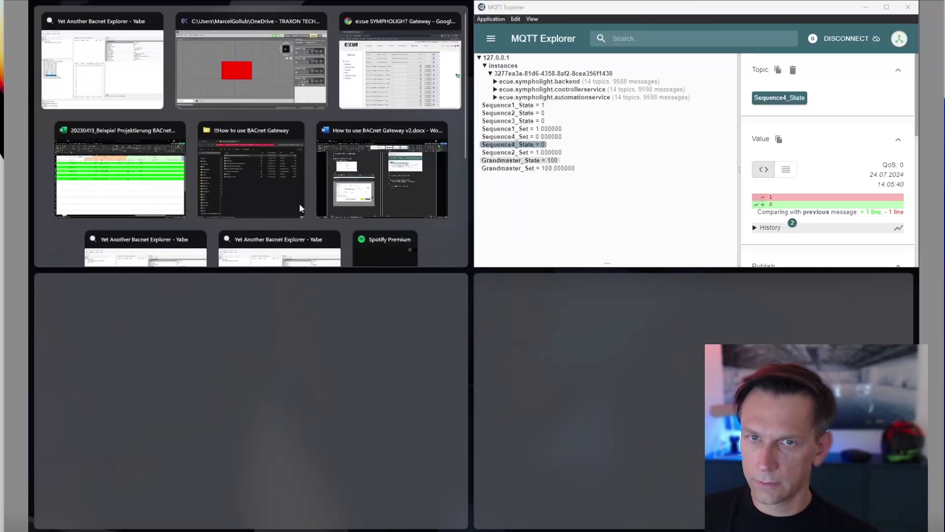
{"action": "left_click", "coordinate": [299, 203]}
{"action": "left_click", "coordinate": [398, 216]}
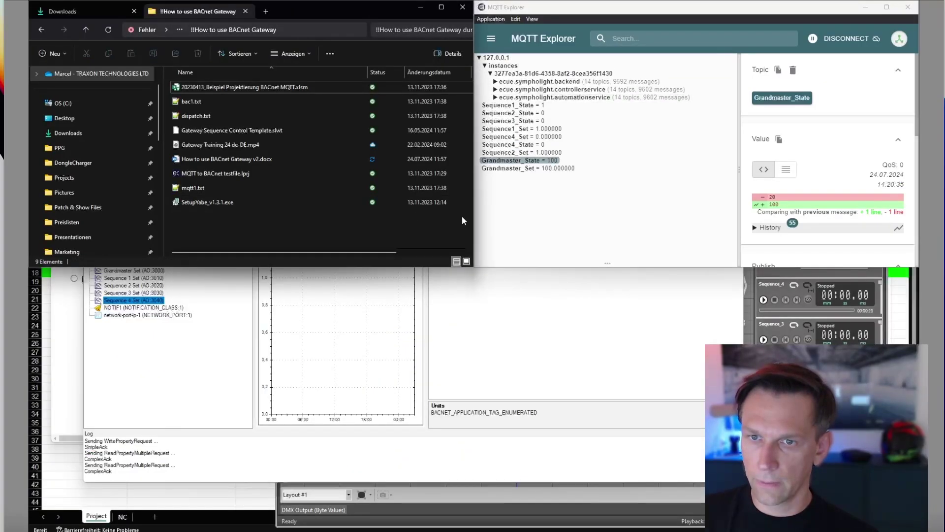
{"action": "left_click", "coordinate": [533, 294]}
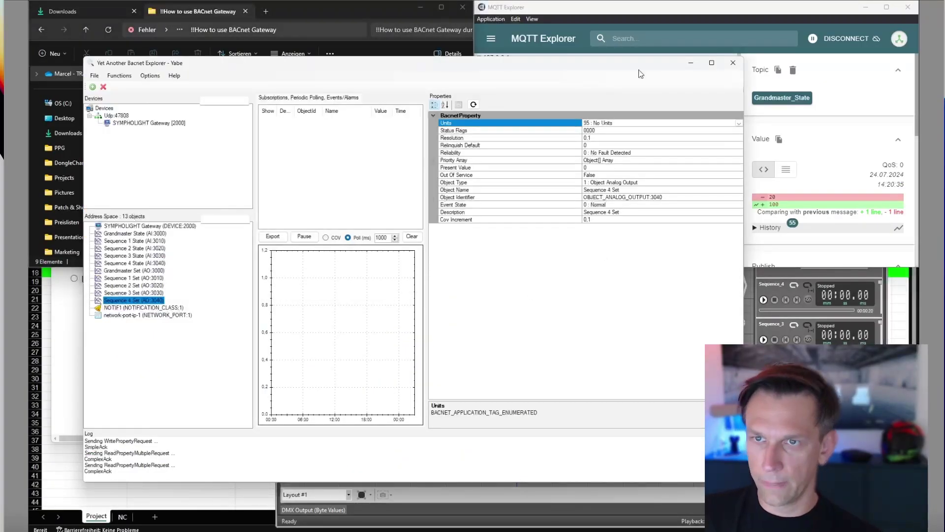
{"action": "left_click_drag", "start_coordinate": [639, 66], "coordinate": [630, 119]}
{"action": "left_click", "coordinate": [420, 8]}
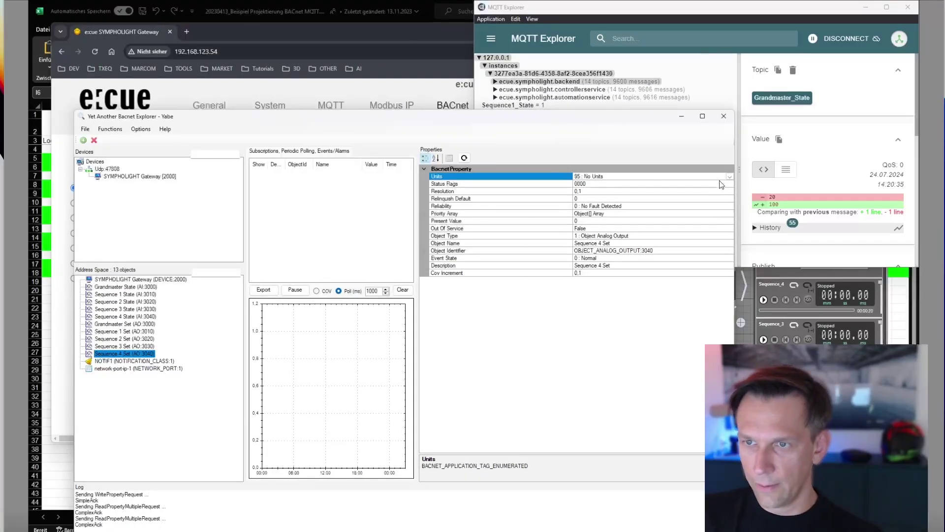
{"action": "left_click_drag", "start_coordinate": [734, 158], "coordinate": [734, 158]}
{"action": "left_click_drag", "start_coordinate": [554, 172], "coordinate": [499, 173]}
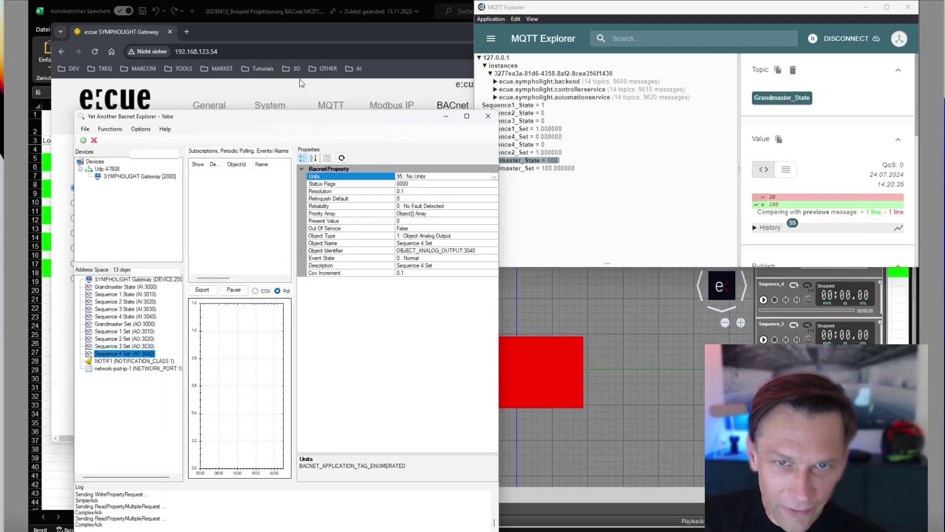
{"action": "left_click_drag", "start_coordinate": [305, 117], "coordinate": [280, 96]}
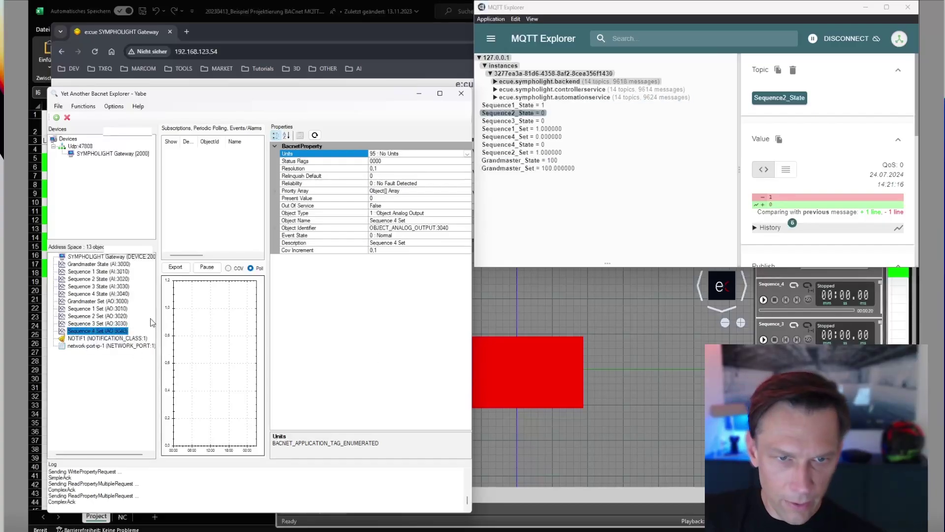
Select Sequence 2 Set in Yabe and inspect the Grandmaster_Set and Sequence2_State topics.
{"action": "left_click", "coordinate": [105, 273]}
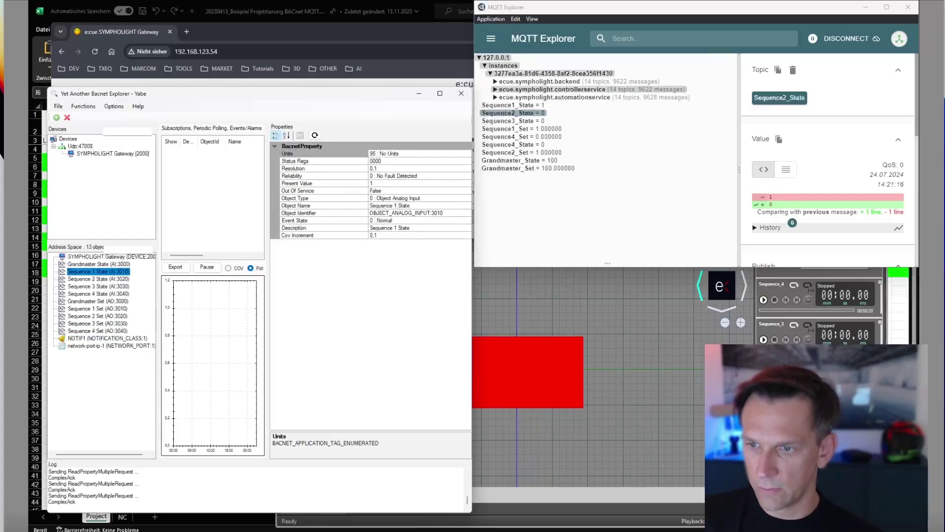
{"action": "left_click", "coordinate": [105, 316]}
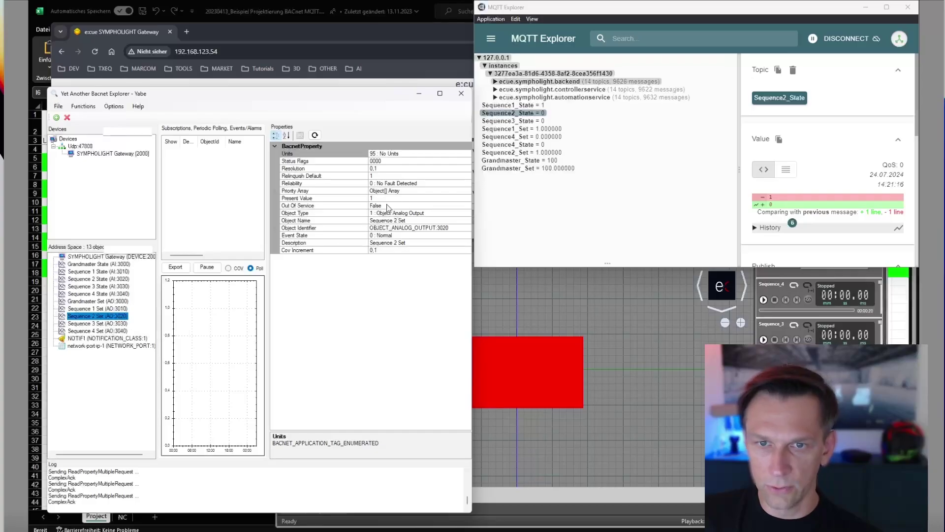
{"action": "left_click", "coordinate": [383, 199]}
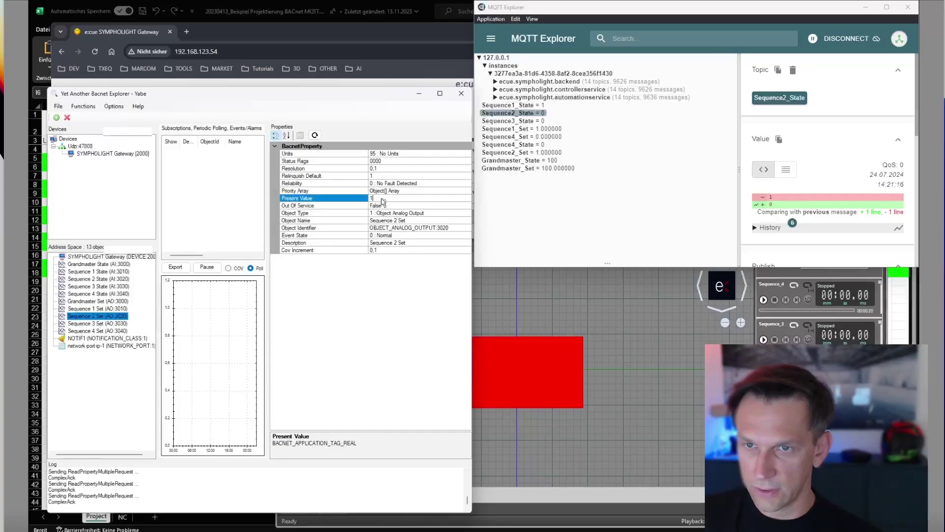
{"action": "left_click", "coordinate": [541, 168]}
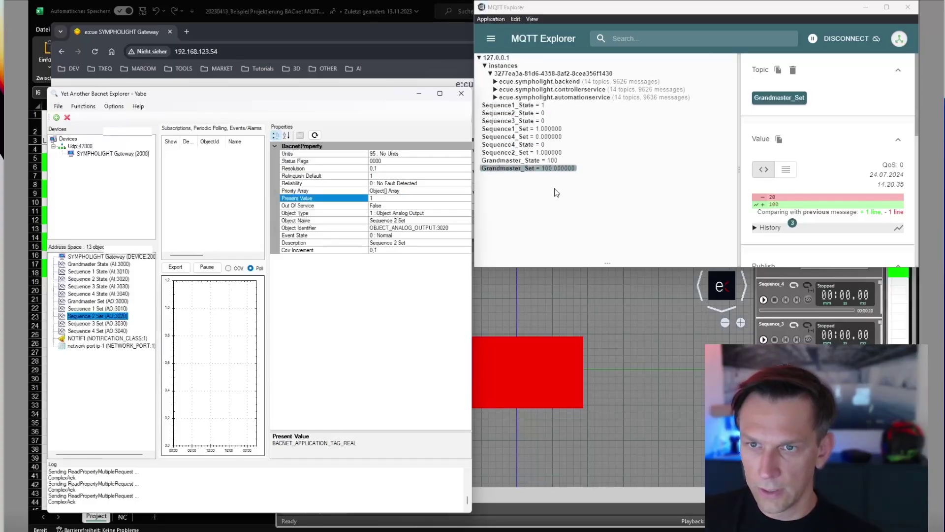
{"action": "left_click", "coordinate": [512, 121]}
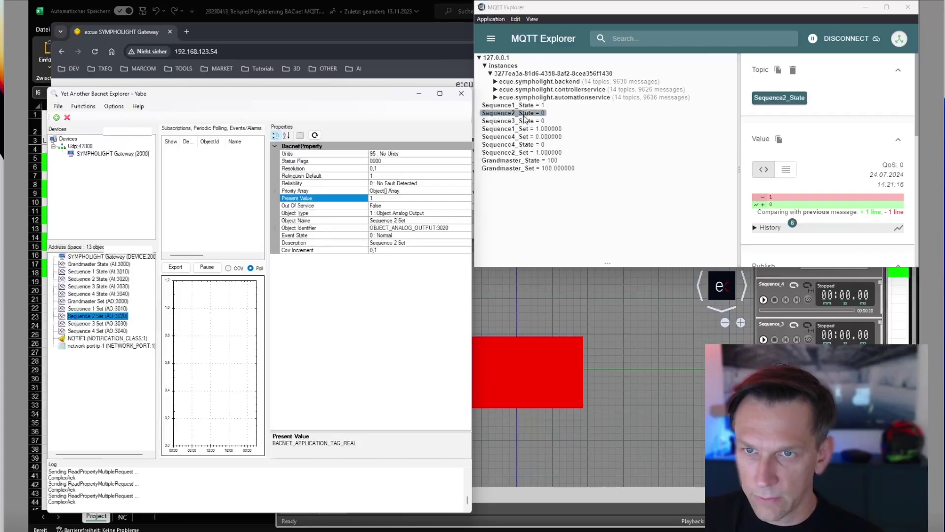
{"action": "key", "text": "Down"}
{"action": "key", "text": "Down"}
{"action": "key", "text": "Down"}
{"action": "key", "text": "Down"}
{"action": "key", "text": "Down"}
{"action": "key", "text": "Down"}
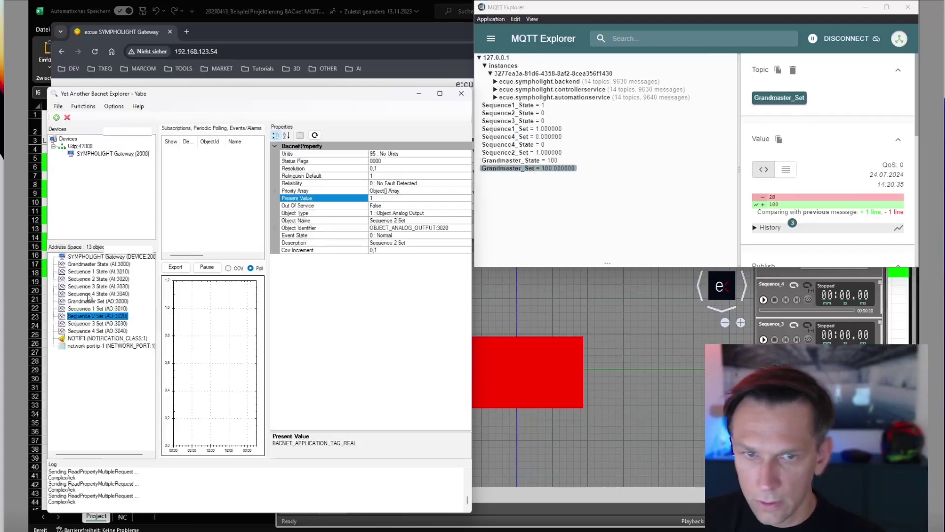
Write 0 then 1 to Sequence 2 Set and confirm the Sequence2_State and Sequence2_Set topics read 1.
{"action": "left_click", "coordinate": [375, 199]}
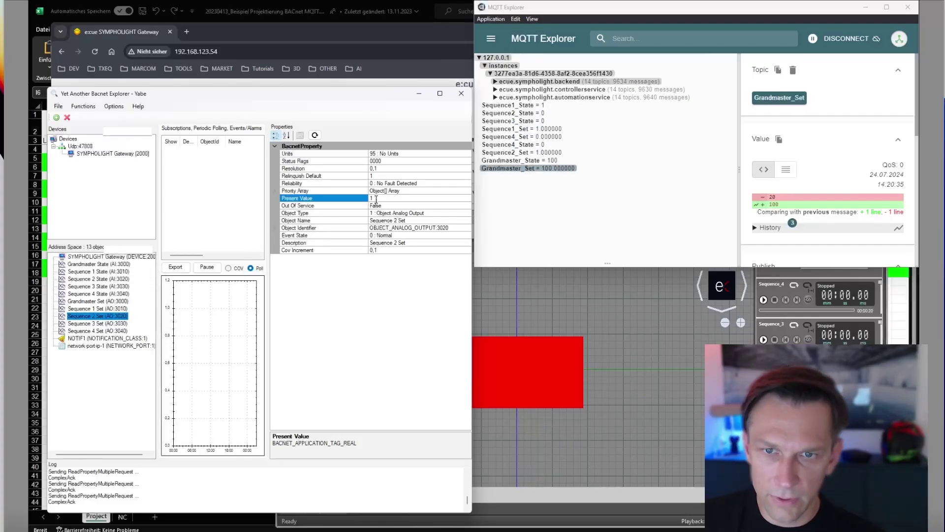
{"action": "key", "text": "BackSpace"}
{"action": "type", "text": "0"}
{"action": "key", "text": "Return"}
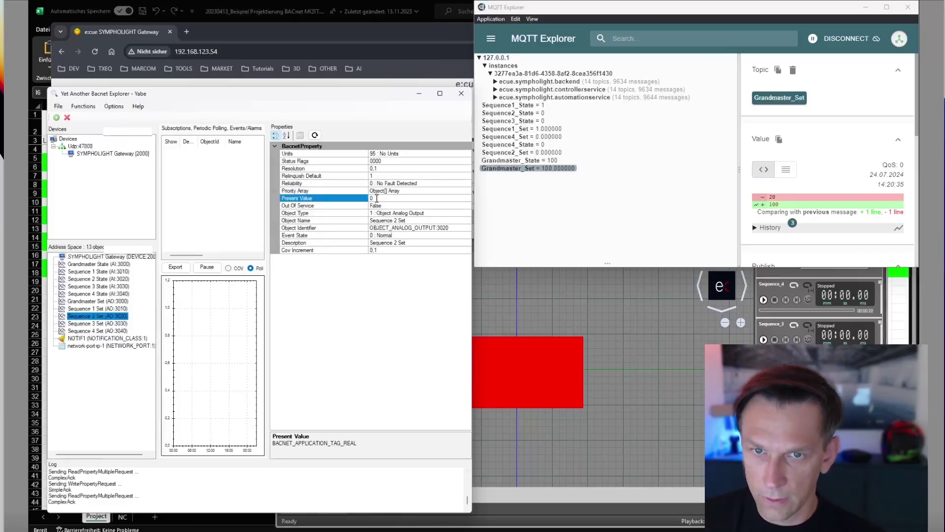
{"action": "key", "text": "BackSpace"}
{"action": "type", "text": "1"}
{"action": "key", "text": "Return"}
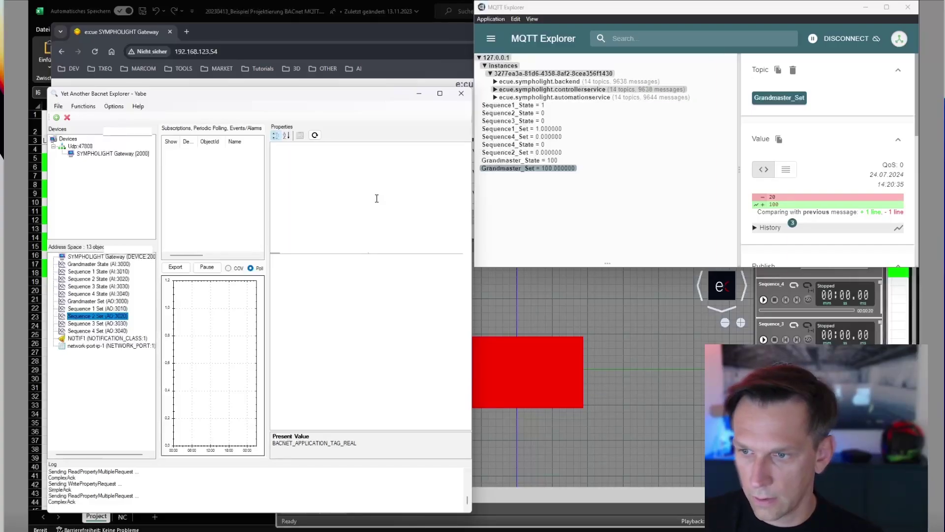
{"action": "left_click", "coordinate": [536, 136]}
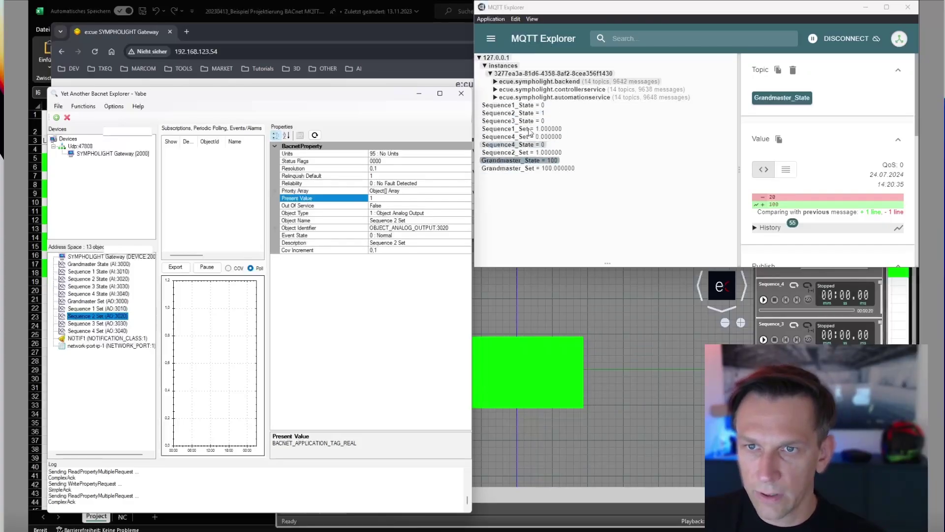
{"action": "left_click", "coordinate": [528, 121]}
{"action": "left_click", "coordinate": [544, 113]}
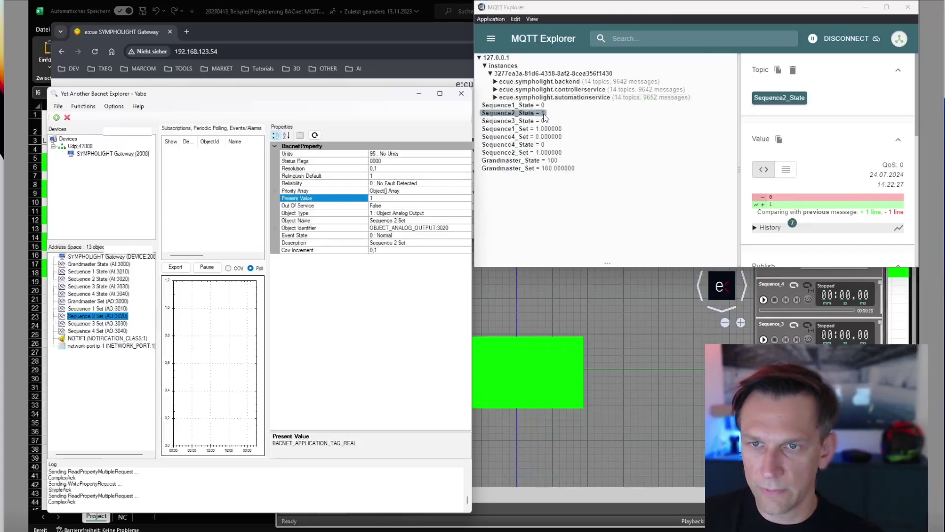
{"action": "left_click", "coordinate": [532, 153]}
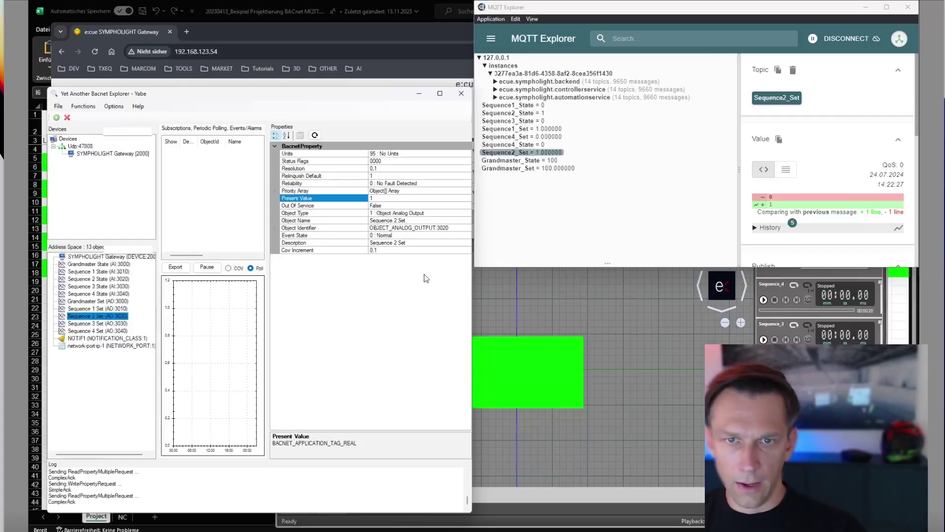
Open the gateway's System > General overview showing X-Serie 15.3.1 and 15/500 datapoints.
{"action": "left_click", "coordinate": [297, 40]}
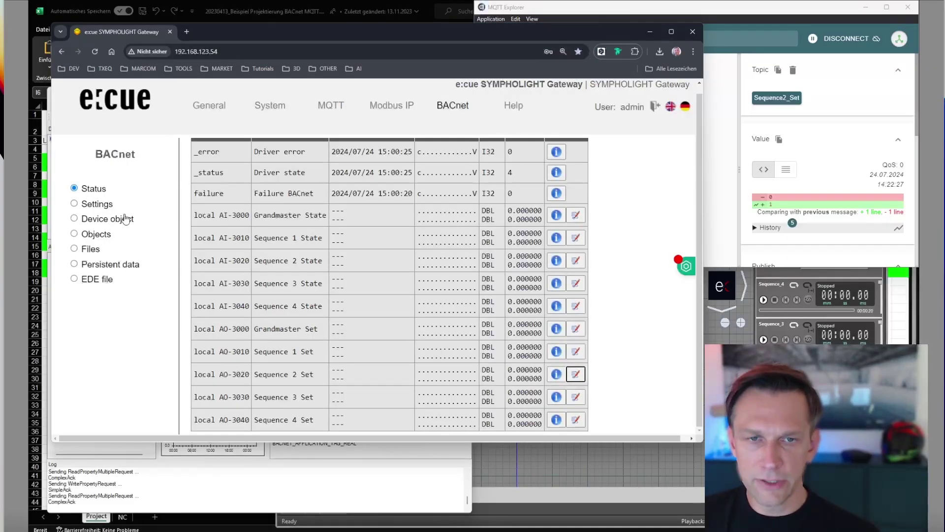
{"action": "scroll", "coordinate": [168, 268], "scroll_direction": "up", "scroll_amount": 1}
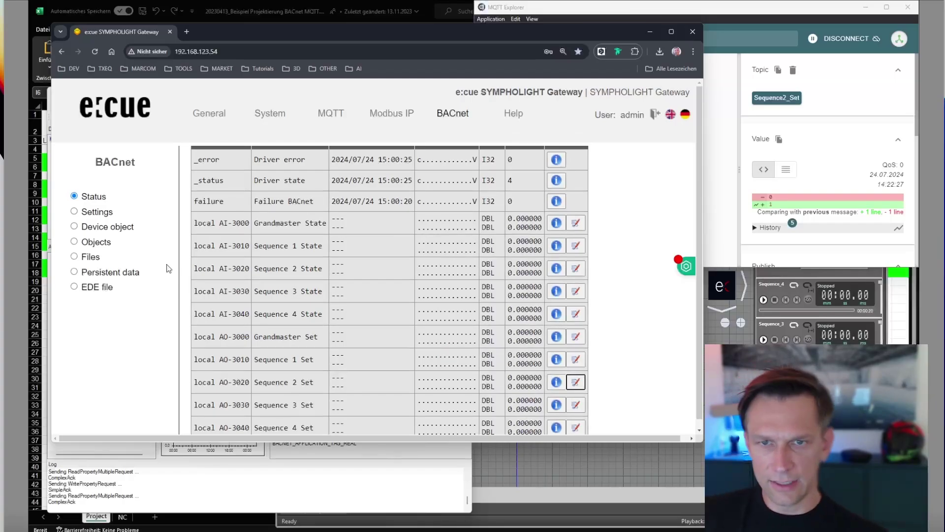
{"action": "left_click", "coordinate": [262, 118]}
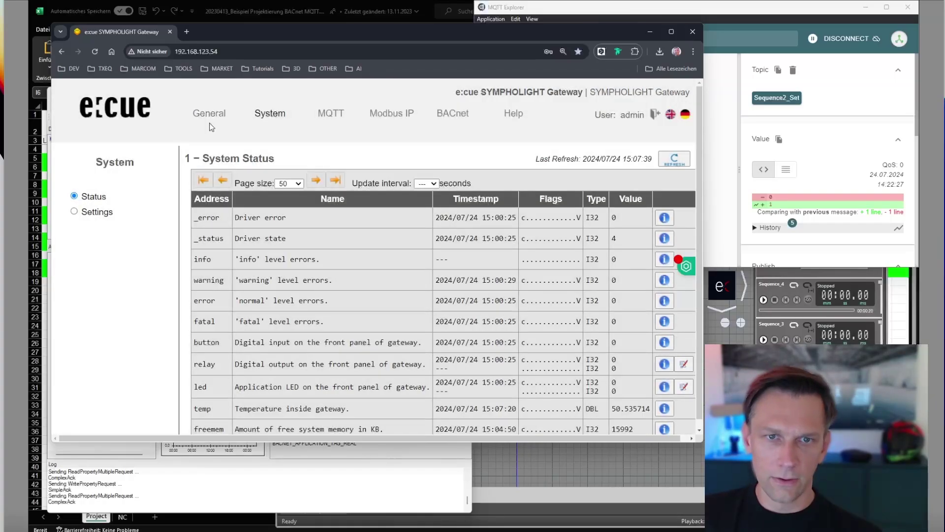
{"action": "left_click", "coordinate": [212, 124]}
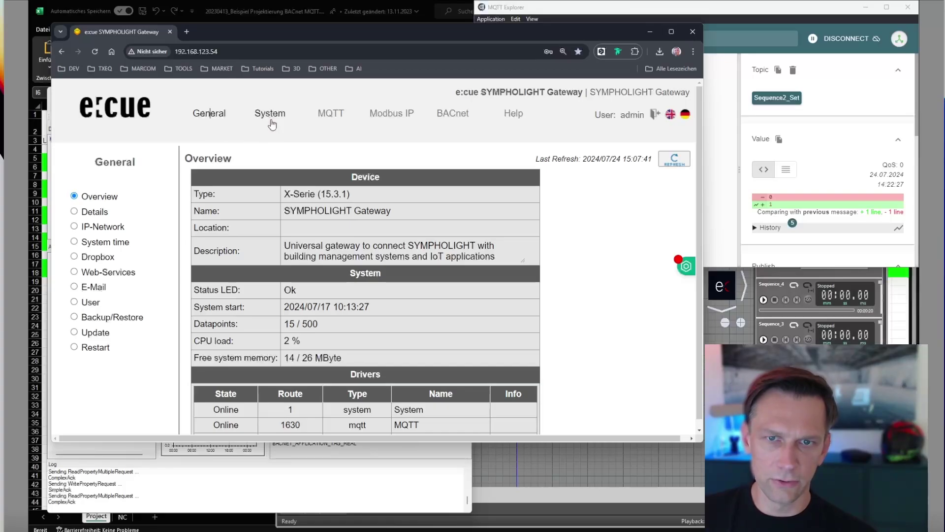
Review the MQTT driver settings form, then list the config files mqtt1.cfg, mqtt1.txt, mqtt1.pem and dispatch.txt.
{"action": "left_click", "coordinate": [330, 114]}
{"action": "left_click", "coordinate": [89, 213]}
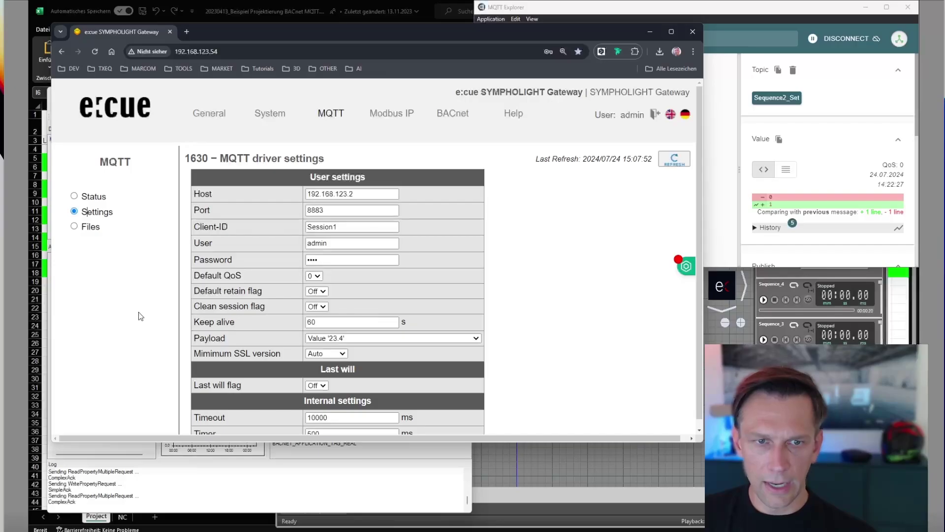
{"action": "scroll", "coordinate": [529, 223], "scroll_direction": "down", "scroll_amount": 3}
{"action": "scroll", "coordinate": [528, 237], "scroll_direction": "up", "scroll_amount": 3}
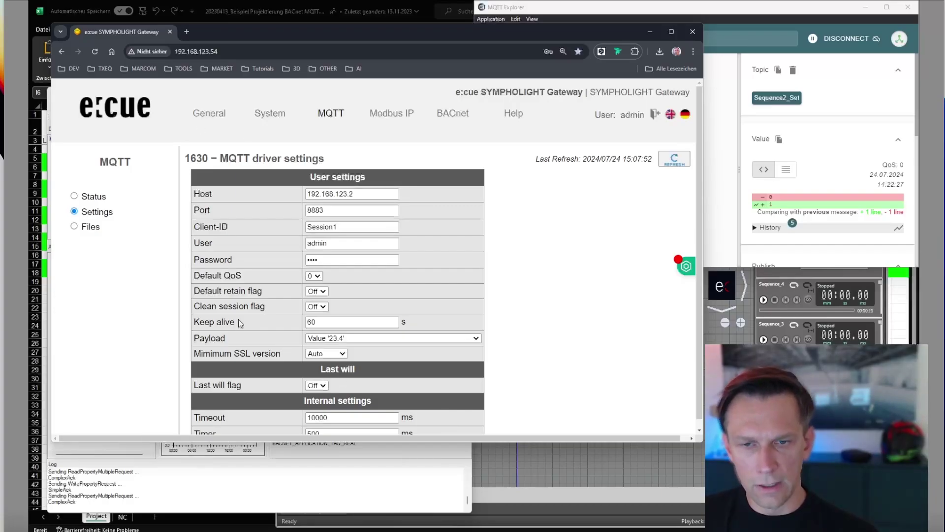
{"action": "scroll", "coordinate": [391, 270], "scroll_direction": "down", "scroll_amount": 1}
{"action": "scroll", "coordinate": [391, 270], "scroll_direction": "down", "scroll_amount": 2}
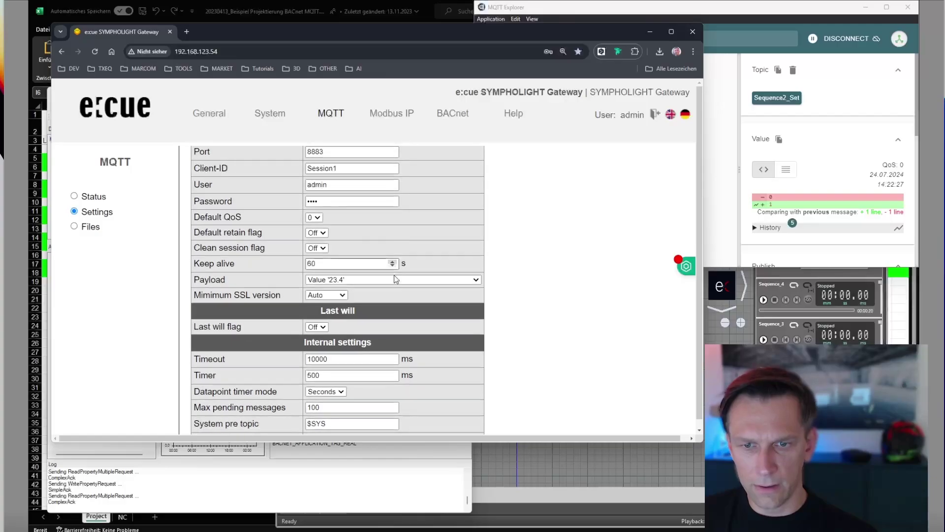
{"action": "scroll", "coordinate": [392, 273], "scroll_direction": "up", "scroll_amount": 1}
{"action": "scroll", "coordinate": [392, 277], "scroll_direction": "up", "scroll_amount": 1}
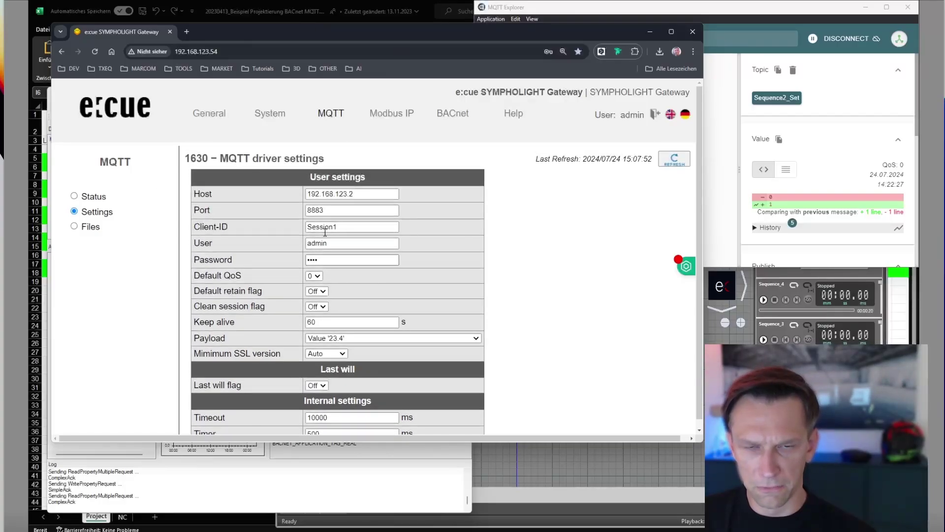
{"action": "left_click", "coordinate": [75, 227]}
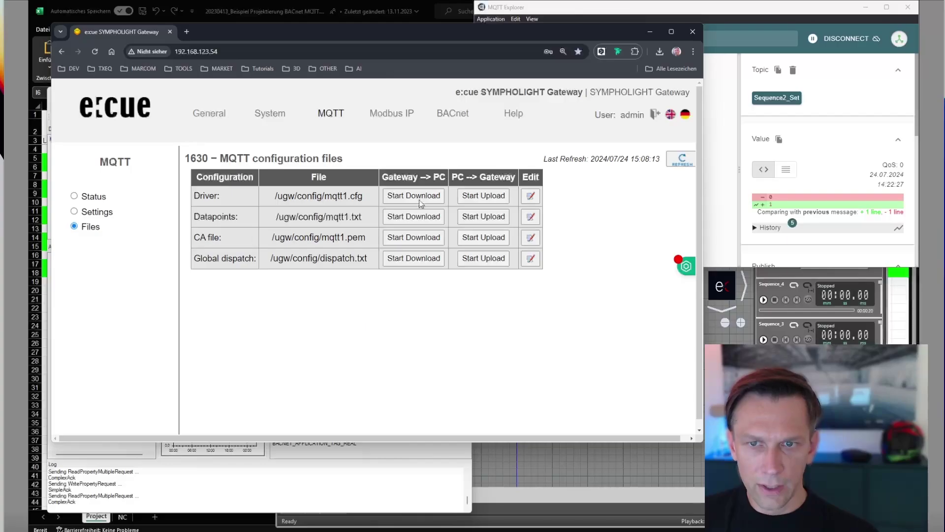
Open the mqtt1.cfg driver file in the editor and read through its contents.
{"action": "left_click", "coordinate": [531, 196]}
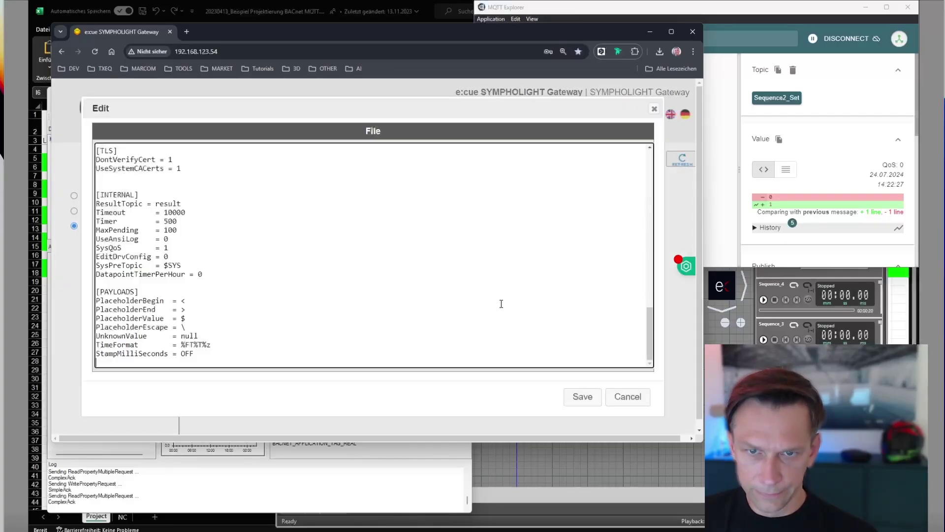
{"action": "mouse_move", "coordinate": [650, 322]}
{"action": "left_mouse_down"}
{"action": "mouse_move", "coordinate": [650, 166]}
{"action": "mouse_move", "coordinate": [640, 325]}
{"action": "left_mouse_up"}
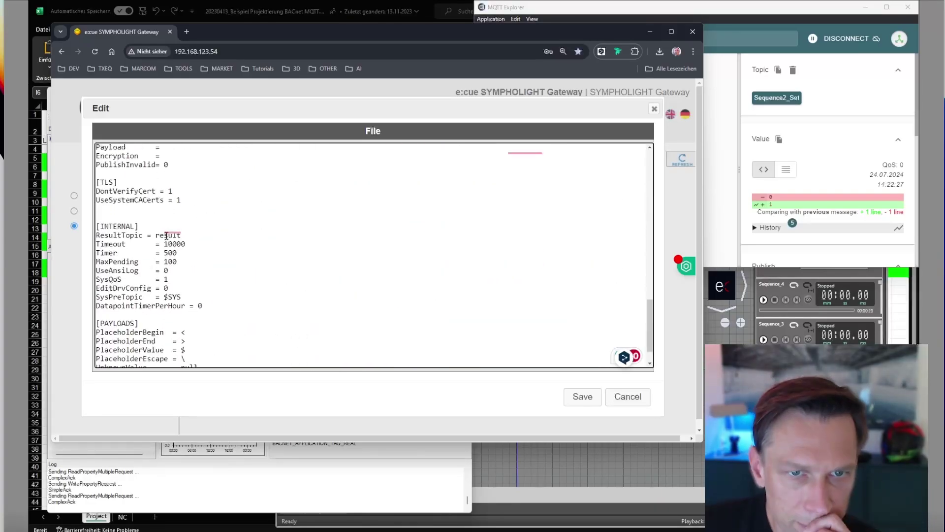
{"action": "scroll", "coordinate": [166, 238], "scroll_direction": "up", "scroll_amount": 1}
{"action": "scroll", "coordinate": [166, 238], "scroll_direction": "up", "scroll_amount": 1}
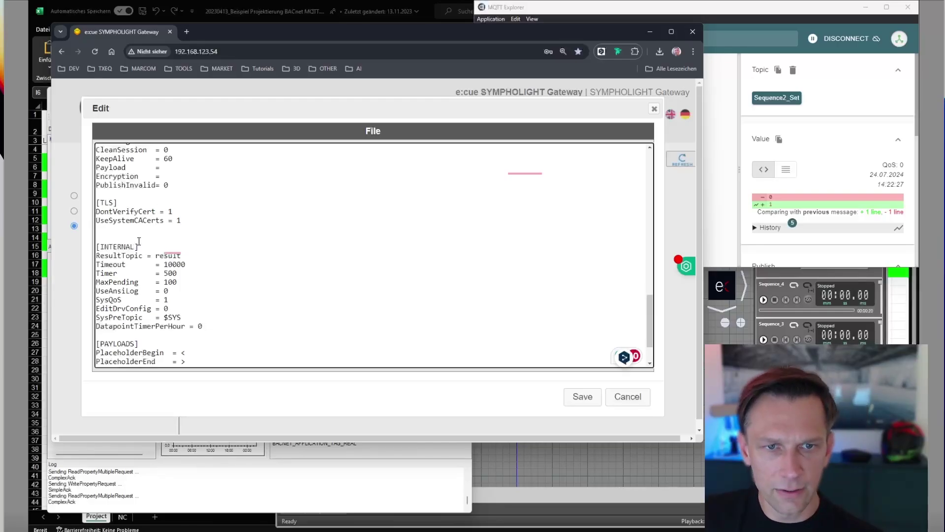
{"action": "scroll", "coordinate": [186, 213], "scroll_direction": "up", "scroll_amount": 1}
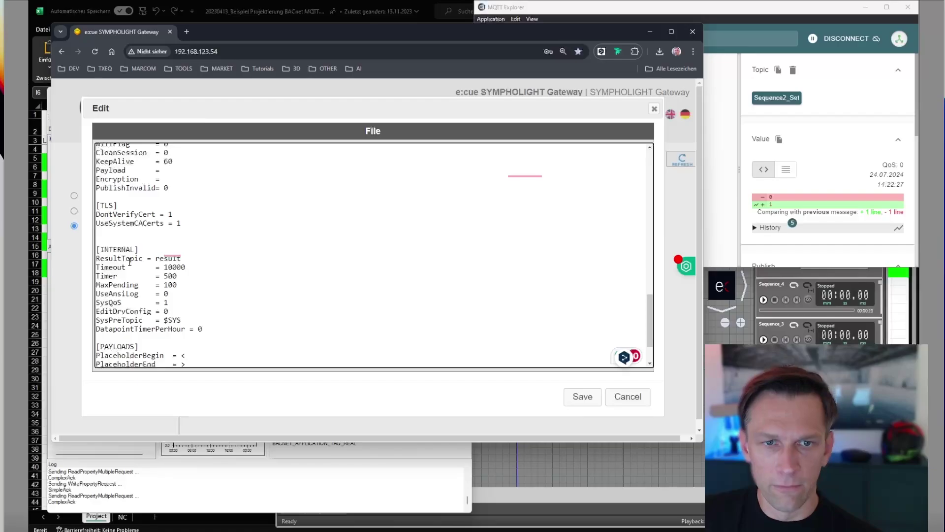
{"action": "scroll", "coordinate": [190, 232], "scroll_direction": "up", "scroll_amount": 5}
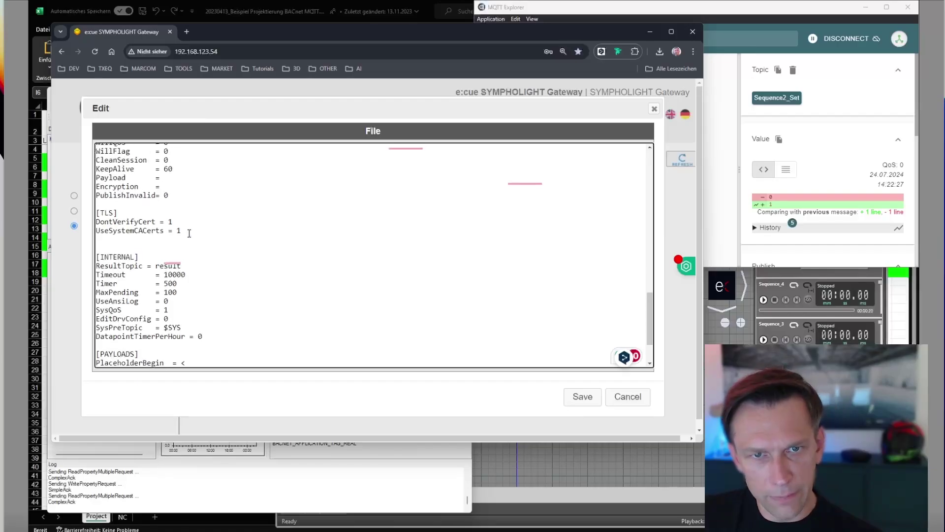
{"action": "scroll", "coordinate": [188, 236], "scroll_direction": "down", "scroll_amount": 2}
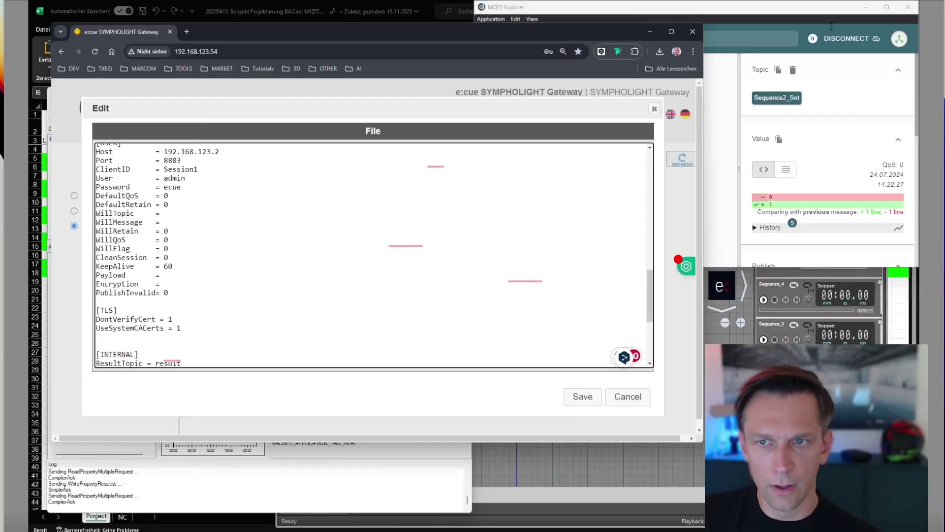
Discard the mqtt1.cfg view and return to MQTT settings: host 192.168.123.2, port 8883, keep alive 60 s.
{"action": "left_click", "coordinate": [654, 108]}
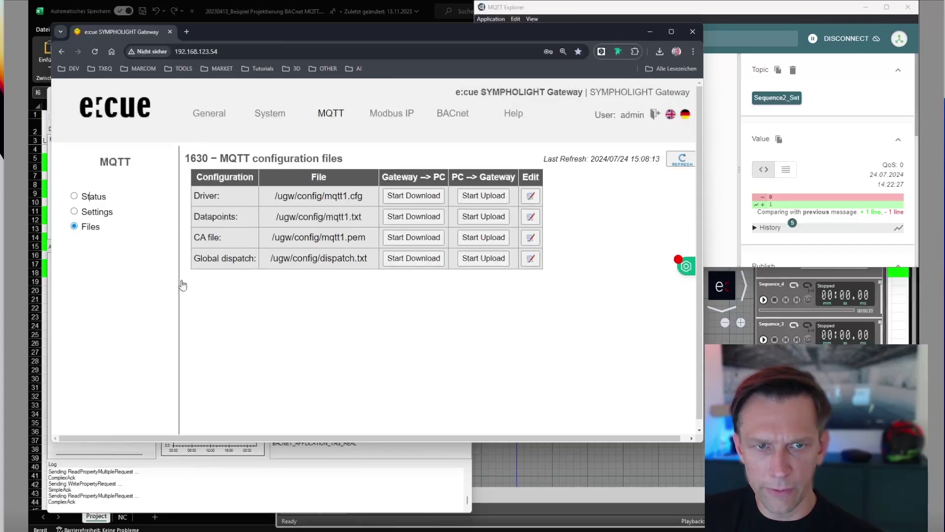
{"action": "key", "text": "Down"}
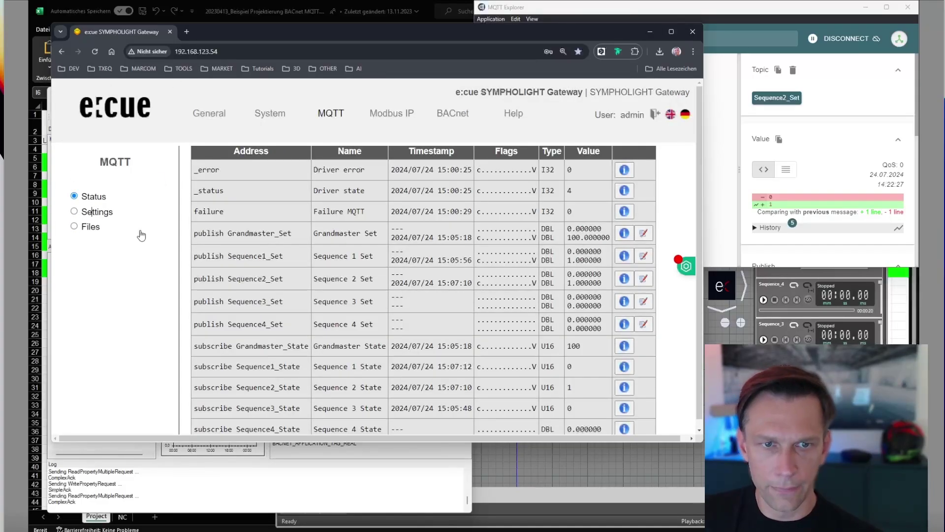
{"action": "key", "text": "Down"}
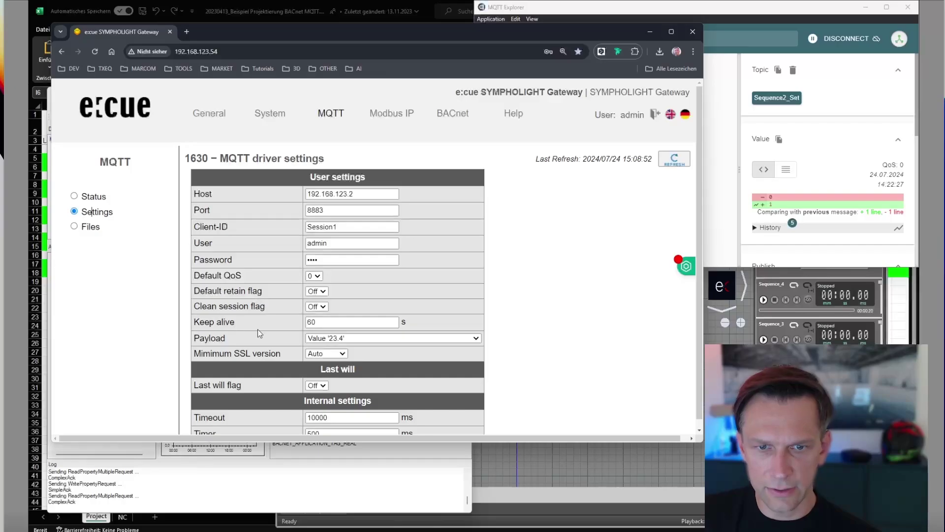
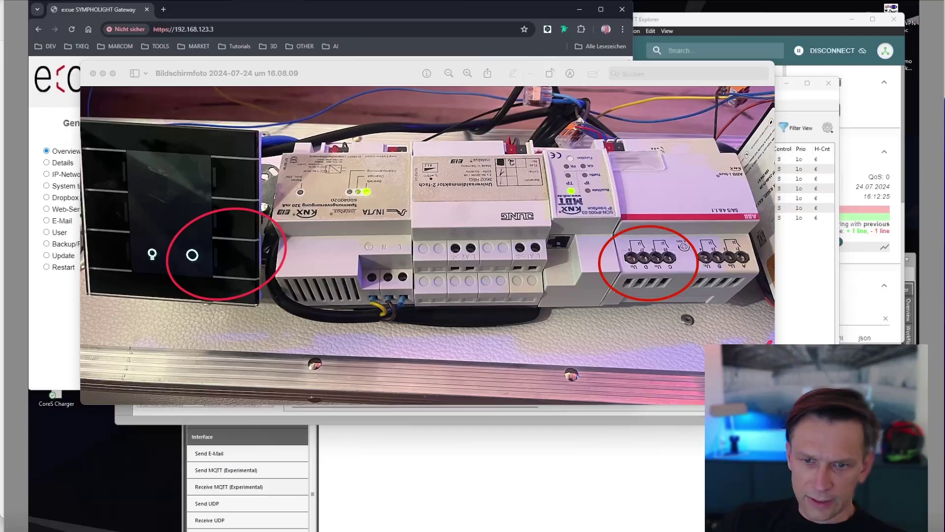
Bring the Net'n Node Busmonitor log of eight 0/0/9 telegrams to the front.
{"action": "mouse_move", "coordinate": [413, 531]}
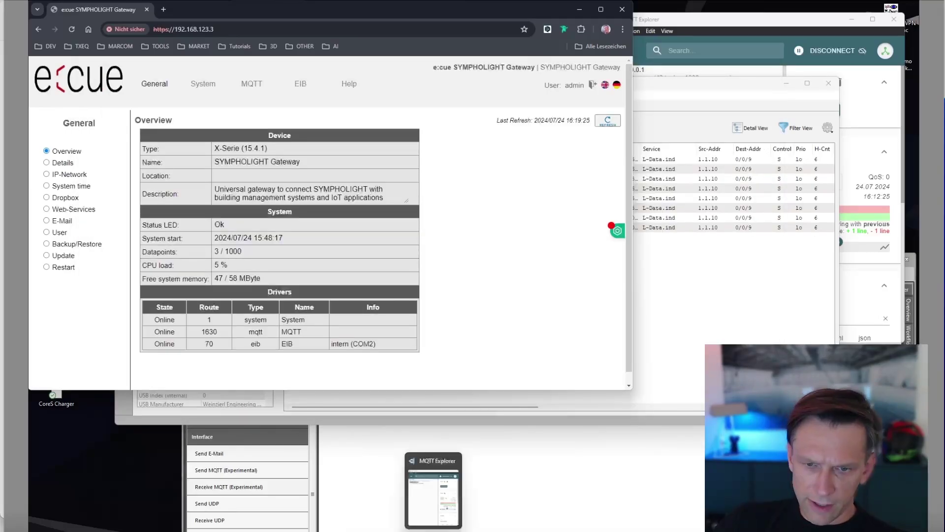
{"action": "left_click", "coordinate": [413, 531]}
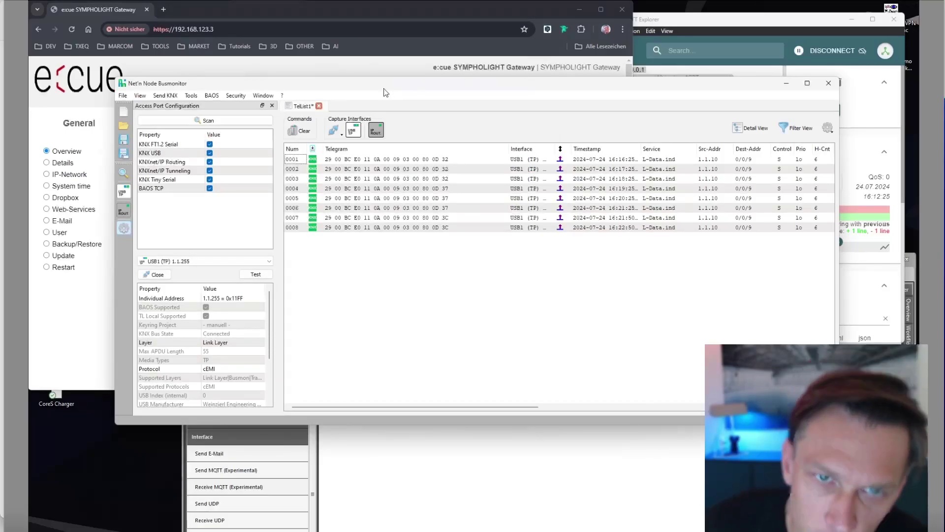
Clear the Busmonitor log and capture fresh relay telegrams on 0/0/1 and 0/2/2.
{"action": "left_click_drag", "start_coordinate": [385, 92], "coordinate": [377, 92]}
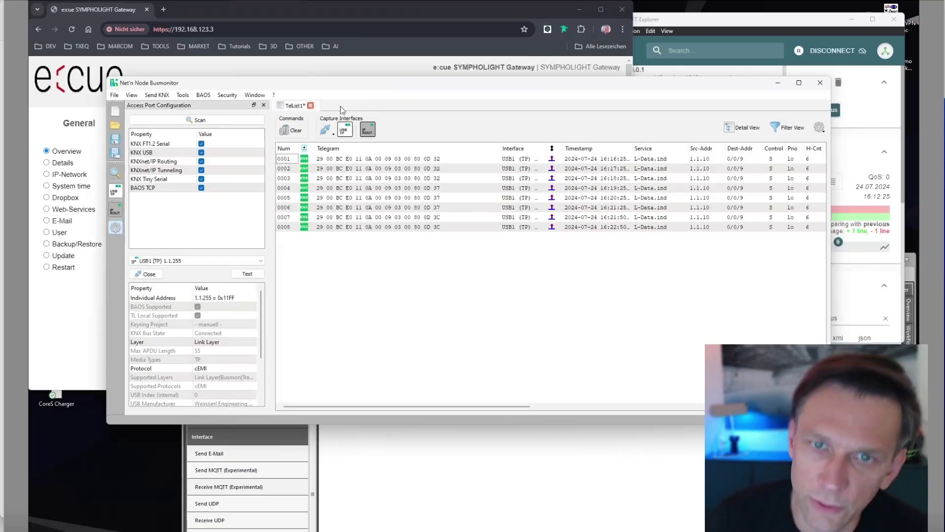
{"action": "left_click", "coordinate": [295, 130]}
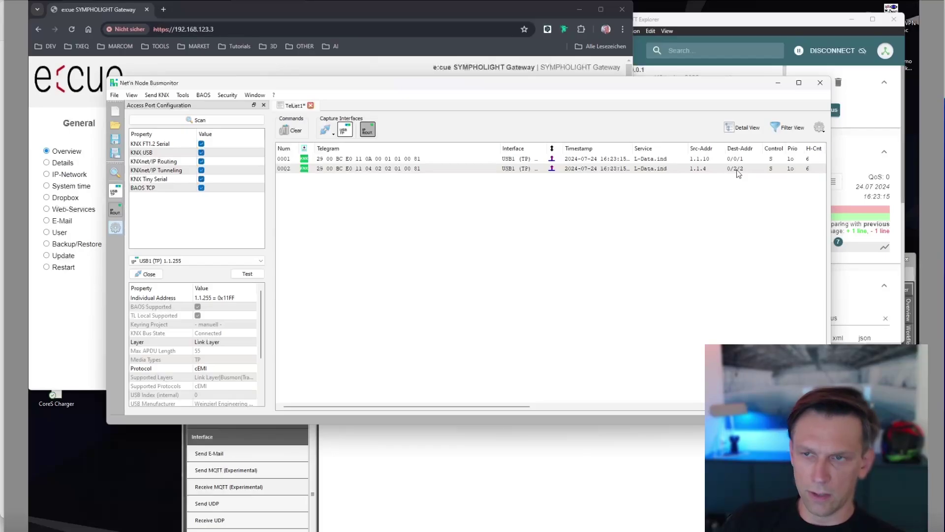
{"action": "left_click_drag", "start_coordinate": [627, 87], "coordinate": [610, 112]}
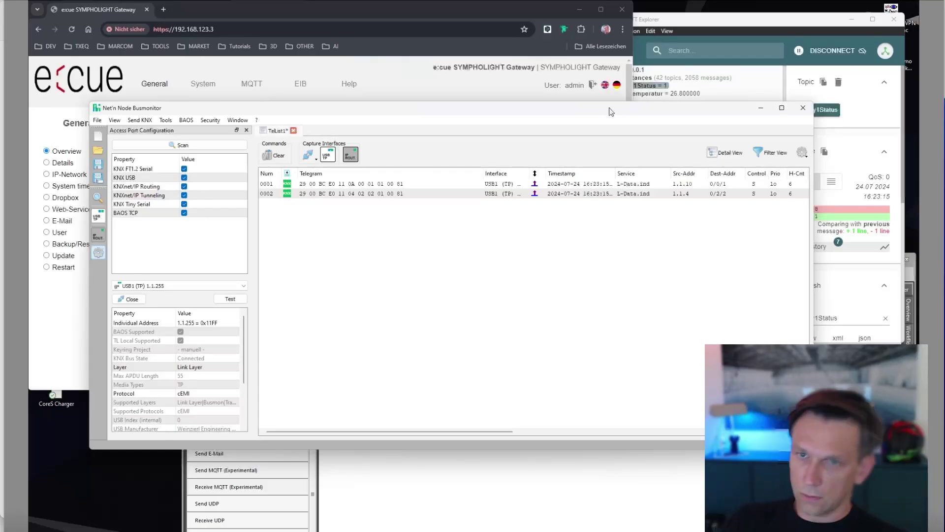
{"action": "left_click", "coordinate": [798, 22]}
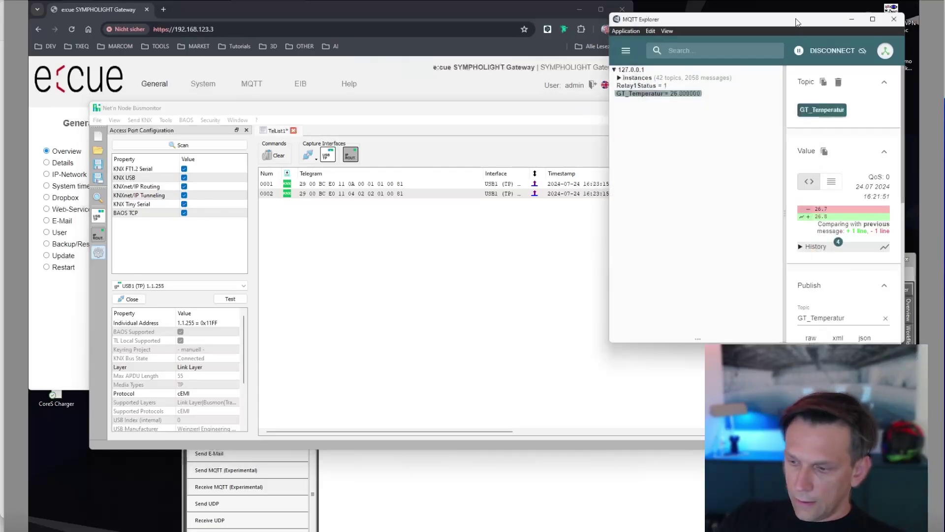
{"action": "left_click", "coordinate": [278, 156]}
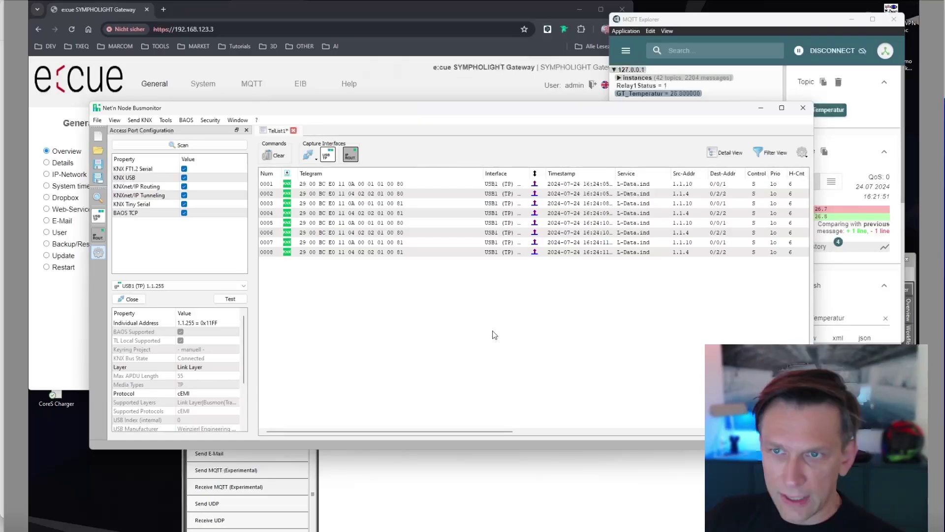
{"action": "left_click", "coordinate": [416, 88]}
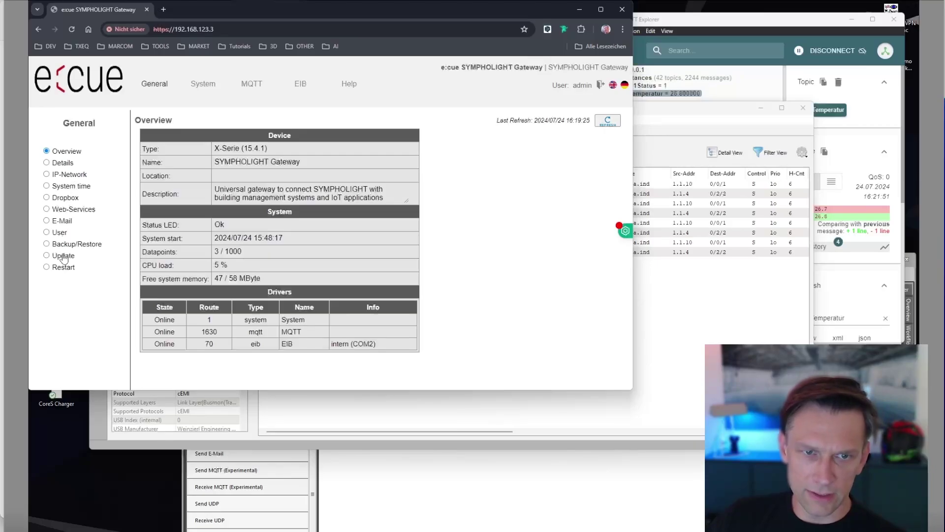
Show the gateway's IP-Network settings, then raise the Busmonitor log showing a ninth 0/0/9 telegram.
{"action": "left_click", "coordinate": [48, 174]}
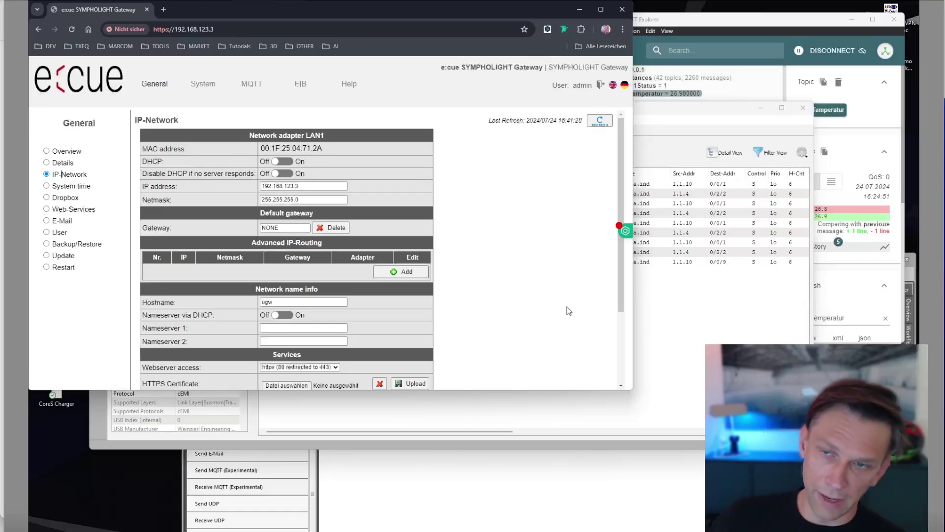
{"action": "left_click", "coordinate": [654, 321]}
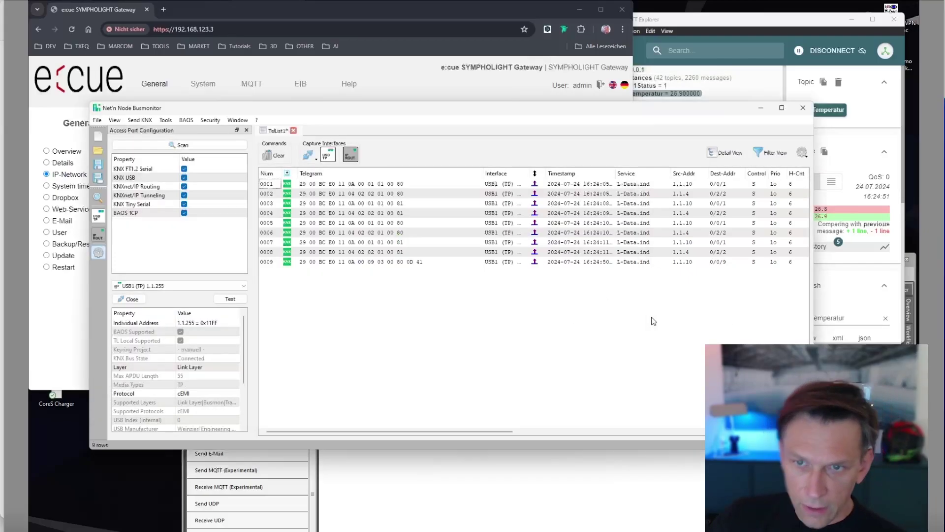
Inspect Busmonitor row 0009, the 0/0/9 temperature telegram decoded as 26.90.
{"action": "left_click", "coordinate": [442, 264]}
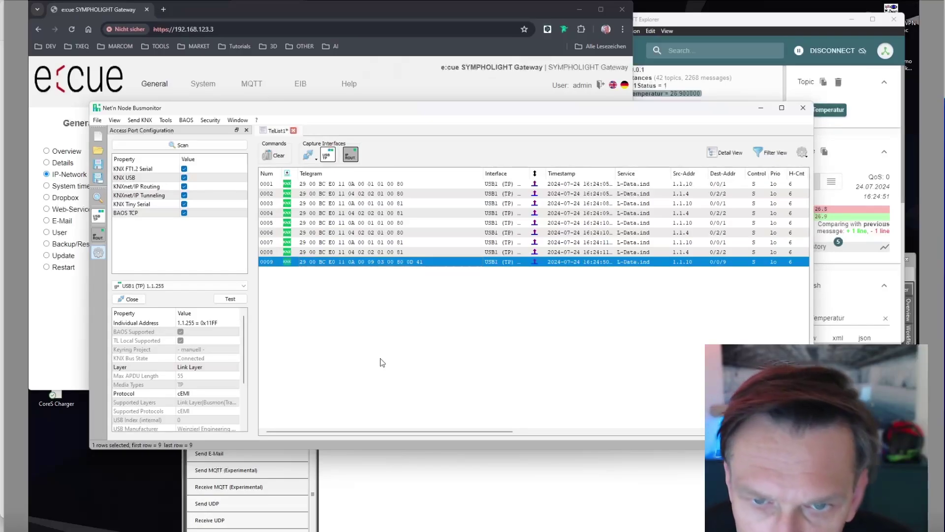
{"action": "left_click_drag", "start_coordinate": [458, 431], "coordinate": [649, 435]}
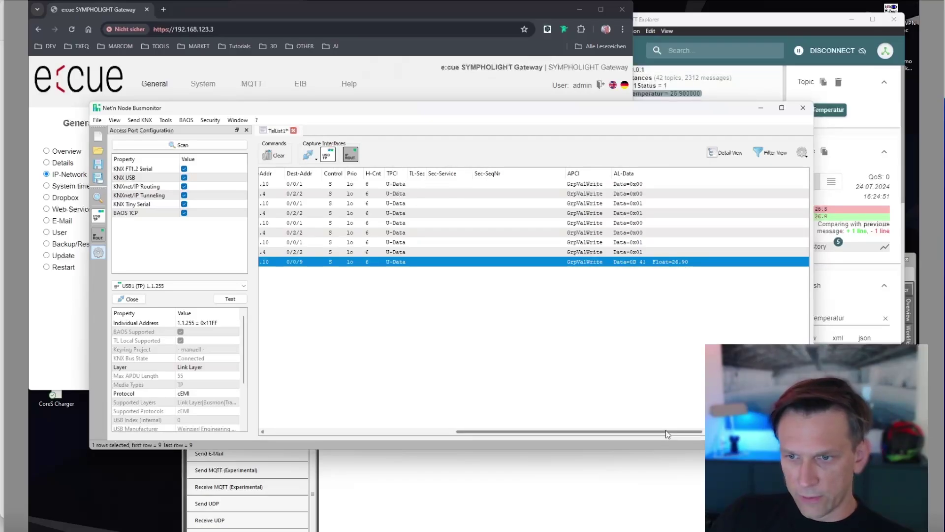
{"action": "left_click_drag", "start_coordinate": [666, 430], "coordinate": [508, 433]}
{"action": "key", "text": "alt+Tab"}
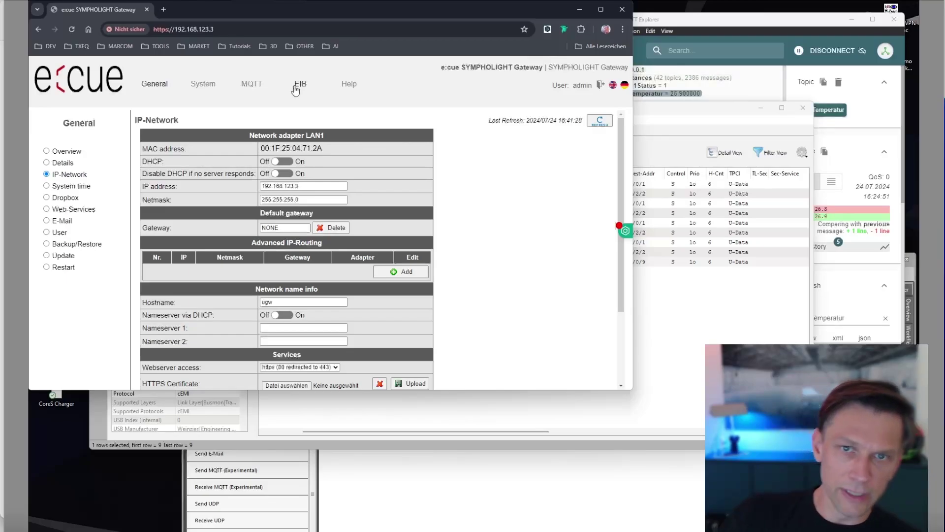
Show EIB Status with GT_Temperatur 26.9 on 0/0/9, and move Busmonitor to uncover it.
{"action": "left_click", "coordinate": [296, 85]}
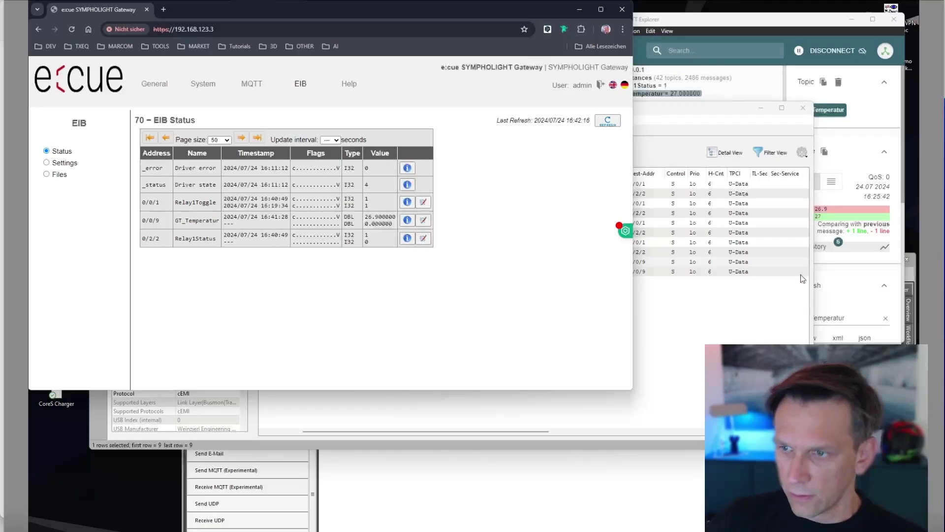
{"action": "left_click", "coordinate": [794, 308]}
{"action": "left_click_drag", "start_coordinate": [571, 117], "coordinate": [639, 153]}
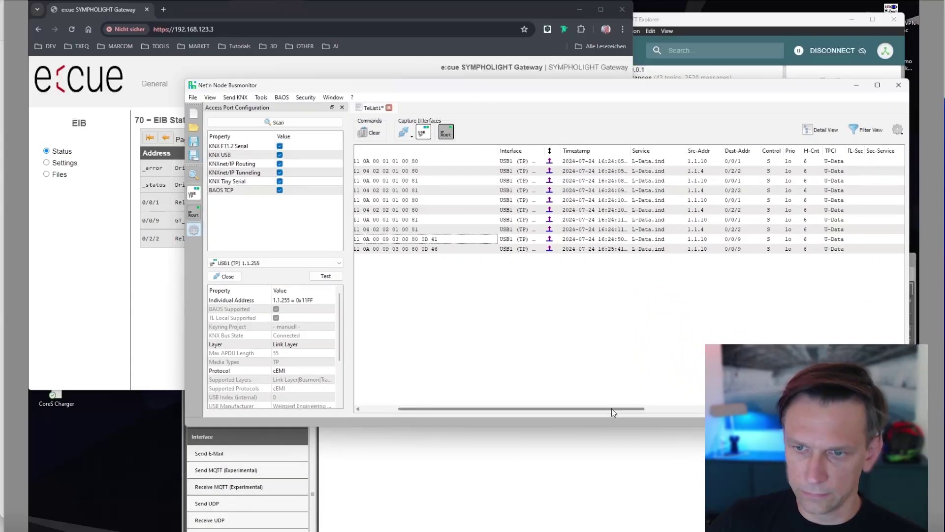
Scroll the Busmonitor table back to Num and drop the browser window to the screen bottom.
{"action": "left_click_drag", "start_coordinate": [612, 409], "coordinate": [519, 408]}
{"action": "left_click_drag", "start_coordinate": [429, 8], "coordinate": [439, 287]}
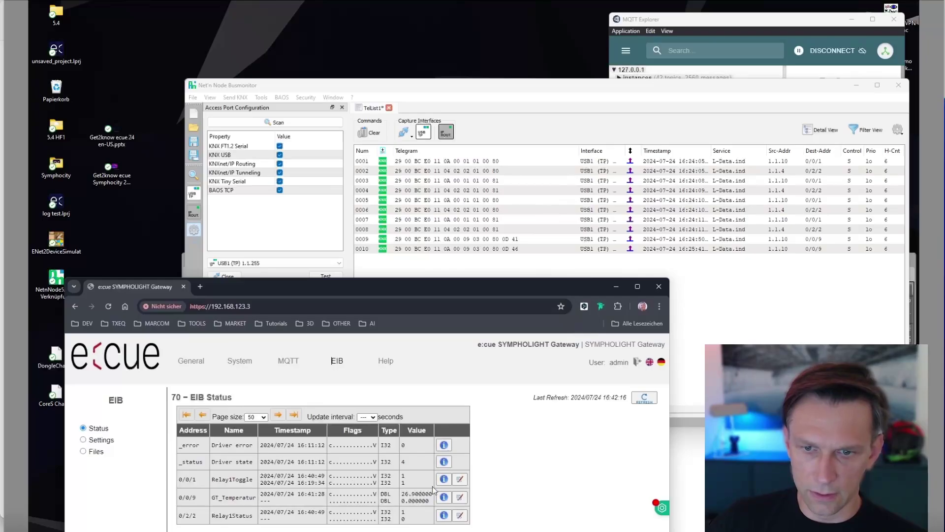
Clear the Busmonitor log, set Relay1Toggle (0/0/1) to 0 and refresh EIB Status.
{"action": "left_click", "coordinate": [460, 479]}
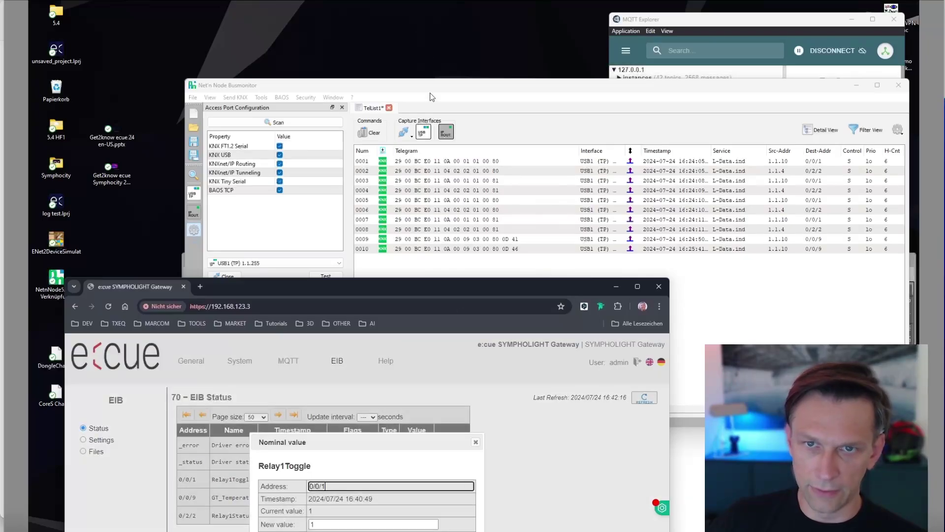
{"action": "left_click", "coordinate": [387, 114]}
{"action": "left_click", "coordinate": [372, 133]}
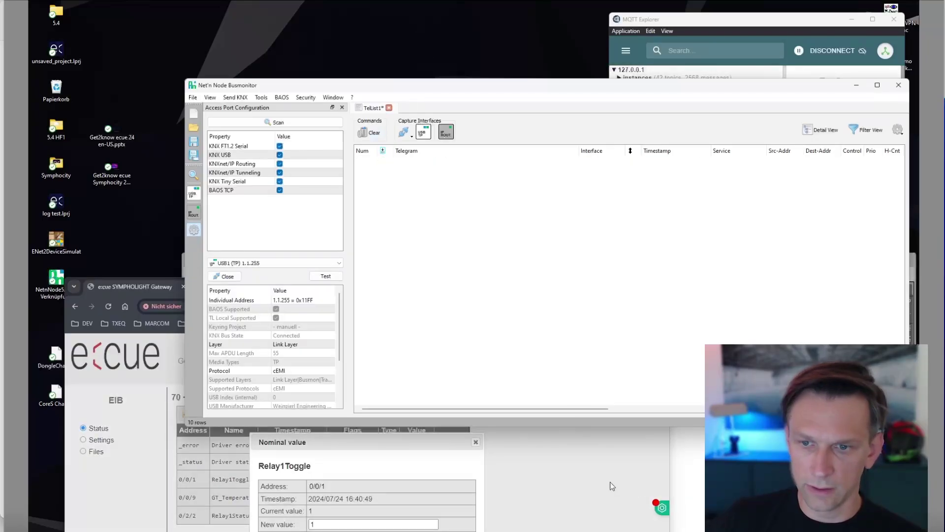
{"action": "left_click", "coordinate": [556, 475]}
{"action": "left_click_drag", "start_coordinate": [469, 289], "coordinate": [469, 254]}
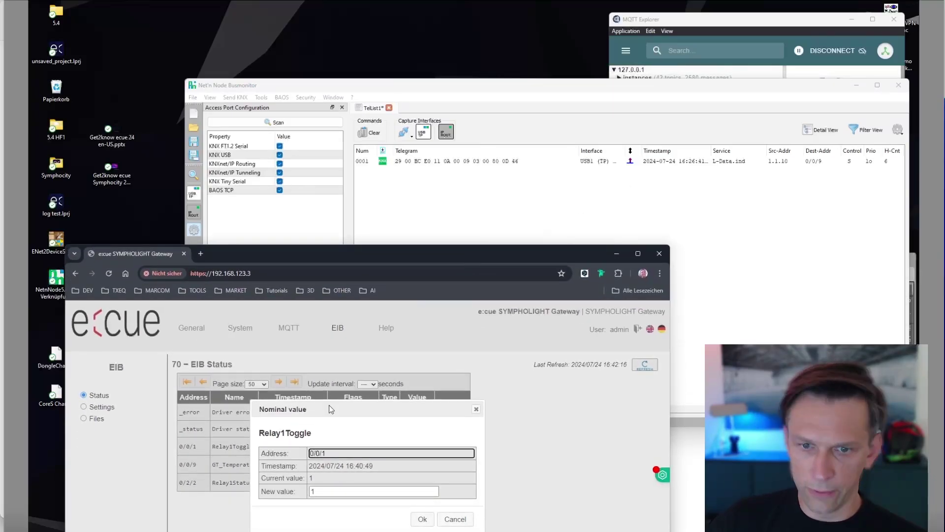
{"action": "left_click", "coordinate": [323, 494]}
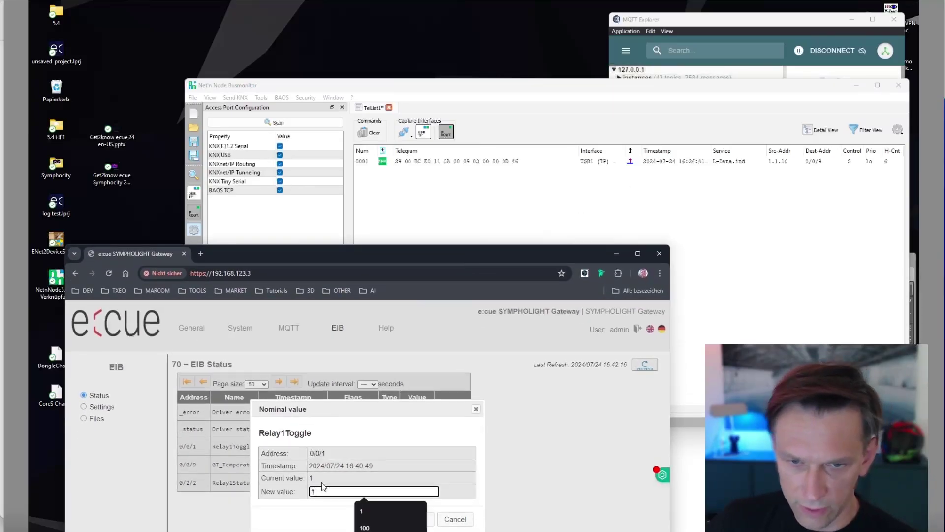
{"action": "key", "text": "BackSpace"}
{"action": "type", "text": "0"}
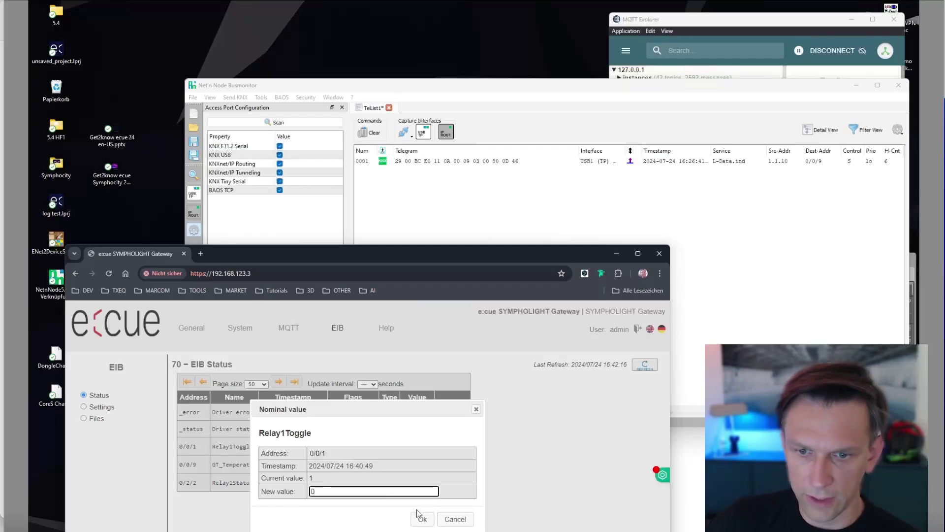
{"action": "left_click", "coordinate": [423, 519]}
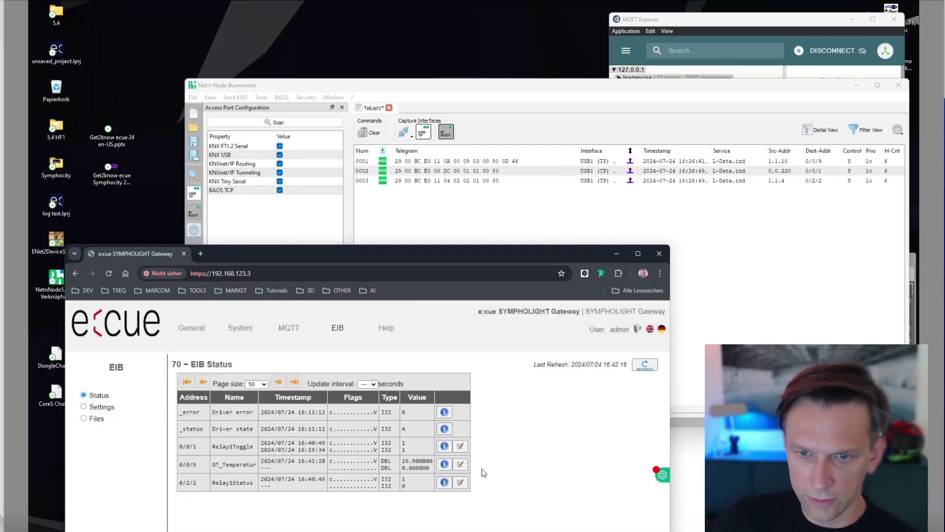
{"action": "left_click", "coordinate": [646, 370]}
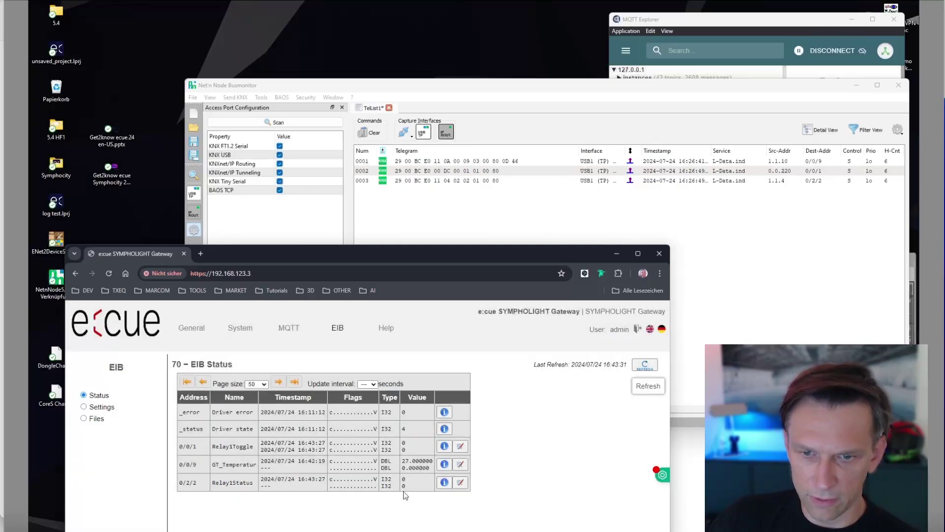
Set Relay1Toggle back to 1 and refresh so Relay1Status on 0/2/2 reads 1.
{"action": "left_click", "coordinate": [460, 446]}
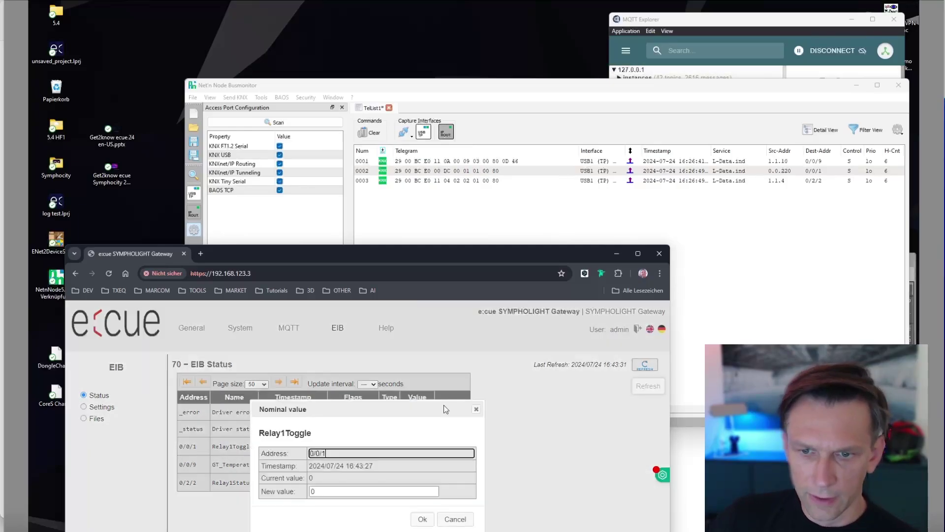
{"action": "left_click", "coordinate": [315, 492]}
{"action": "key", "text": "BackSpace"}
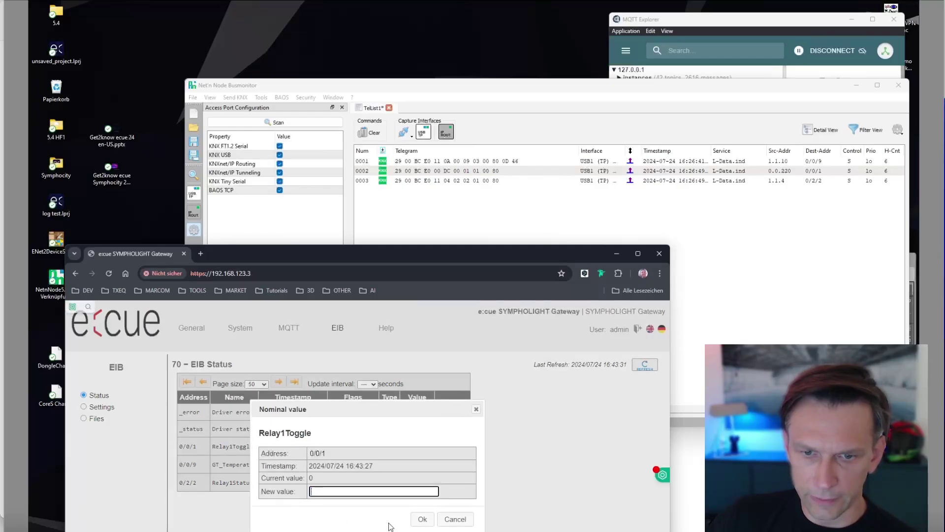
{"action": "type", "text": "1"}
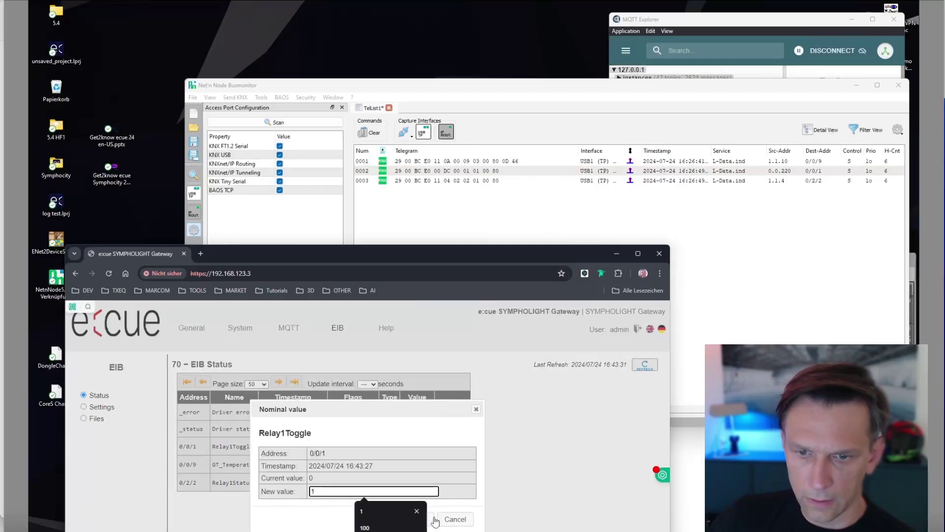
{"action": "left_click", "coordinate": [422, 519]}
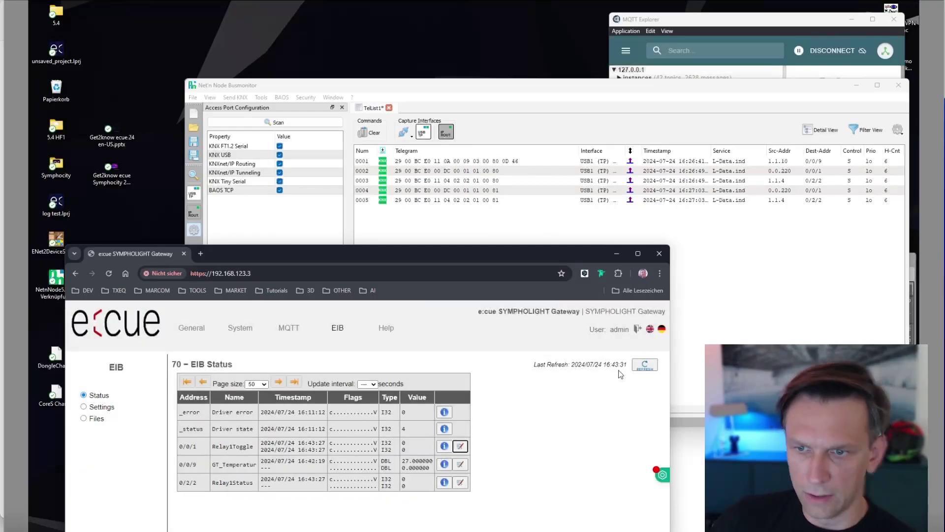
{"action": "left_click", "coordinate": [645, 365]}
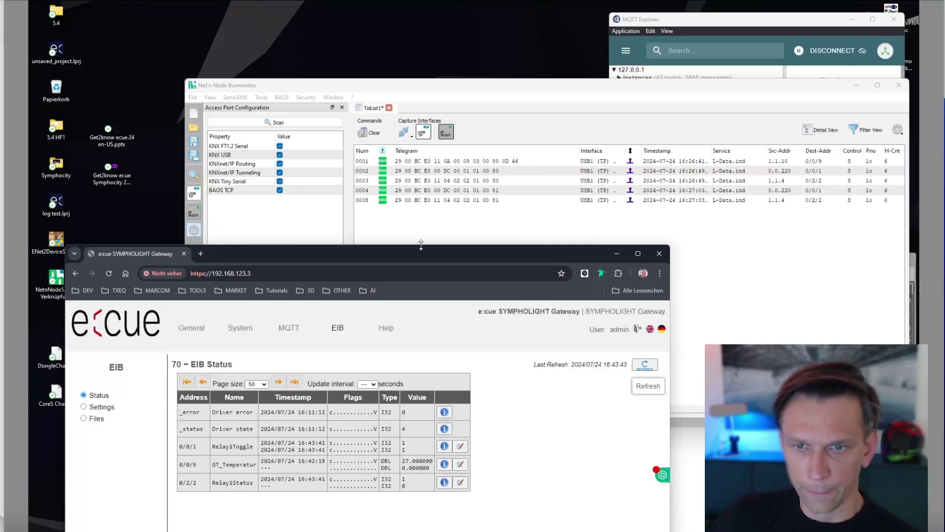
Position the browser to view MQTT Status: Relay1Toggle subscribed at 1, Relay1Status published 0 then 1.
{"action": "left_click_drag", "start_coordinate": [424, 249], "coordinate": [425, 240]}
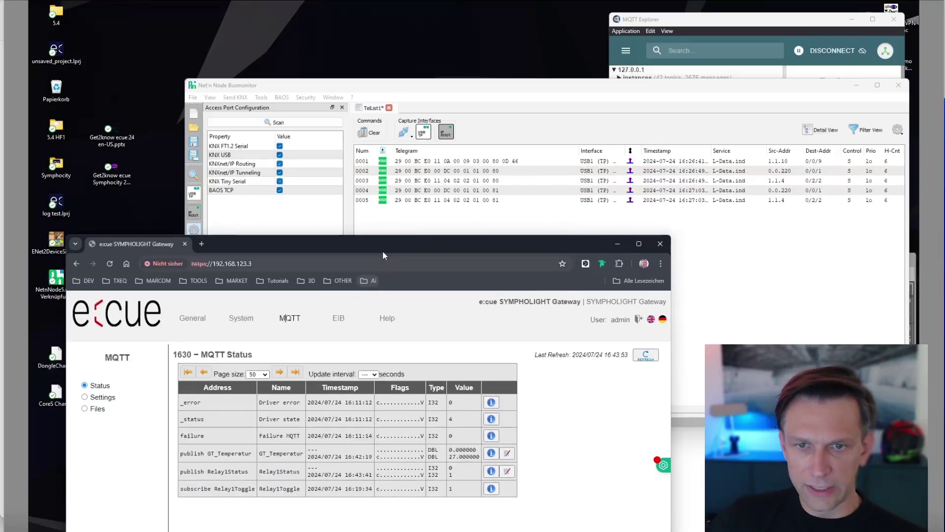
{"action": "left_click_drag", "start_coordinate": [383, 248], "coordinate": [384, 243]}
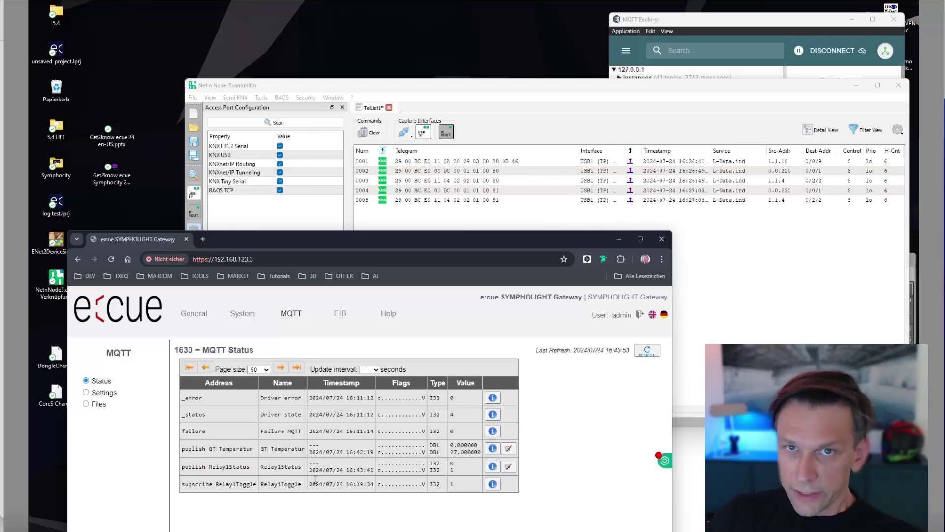
{"action": "left_click_drag", "start_coordinate": [371, 241], "coordinate": [370, 225]}
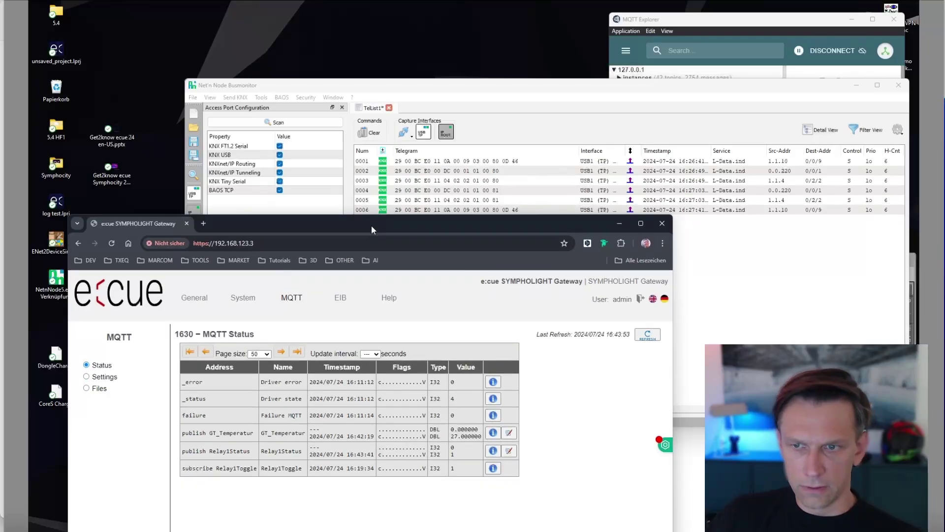
{"action": "left_click_drag", "start_coordinate": [376, 224], "coordinate": [368, 236]}
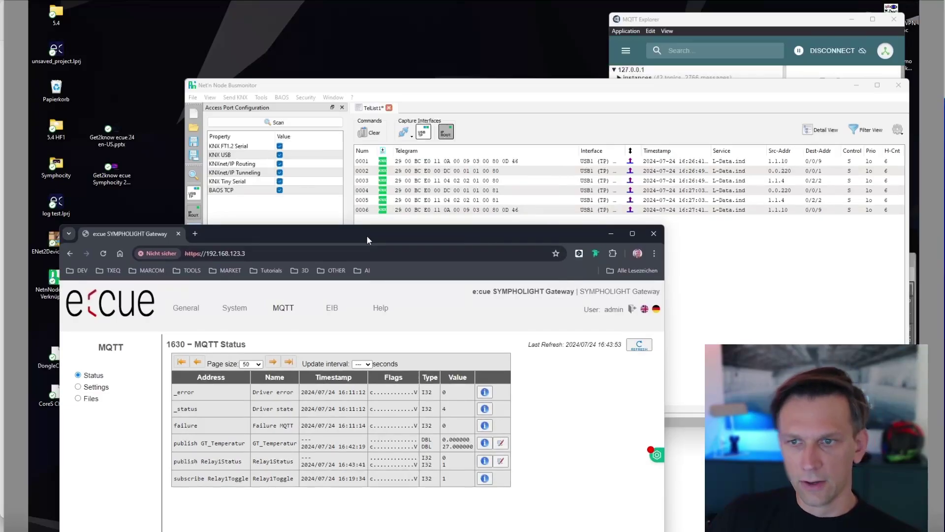
{"action": "left_click_drag", "start_coordinate": [367, 234], "coordinate": [365, 230]}
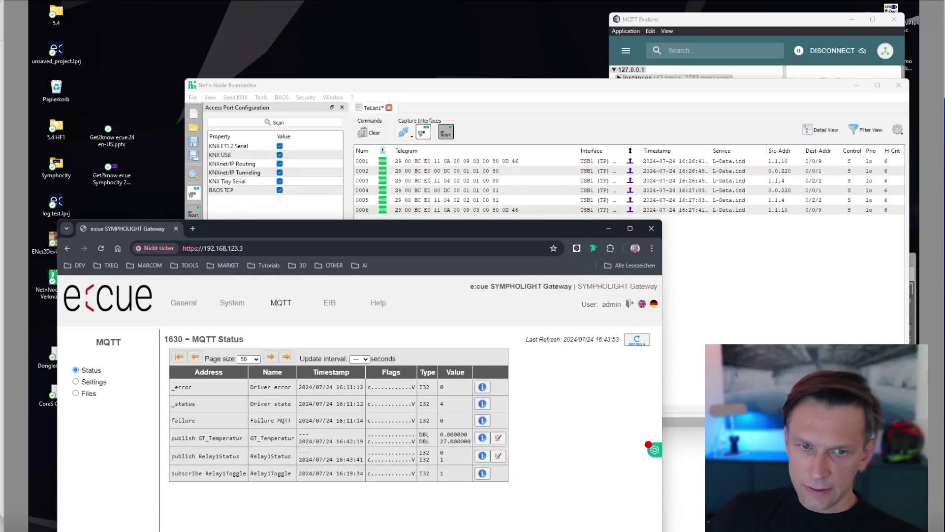
In MQTT Explorer, read Relay1Status (0) and GT_Temperatur (27.000000, previously 26.9) topic values.
{"action": "left_click", "coordinate": [665, 73]}
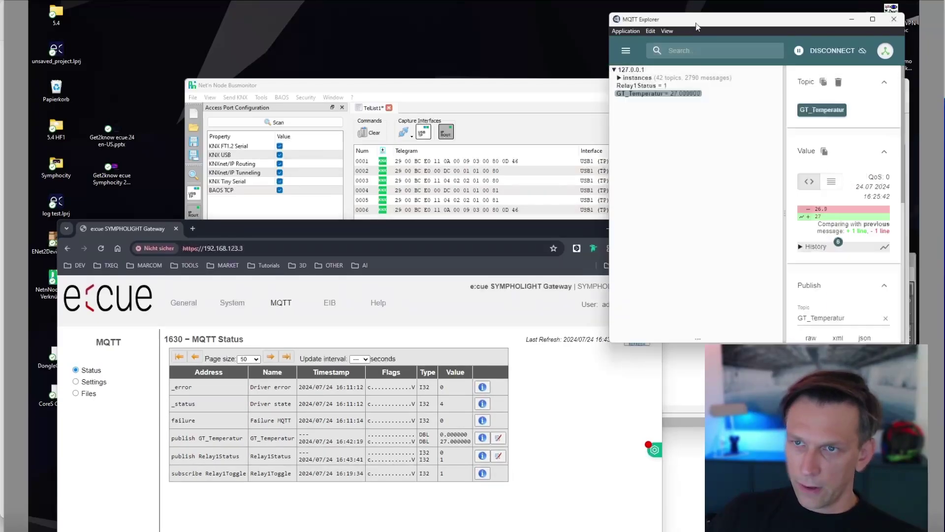
{"action": "key", "text": "Up"}
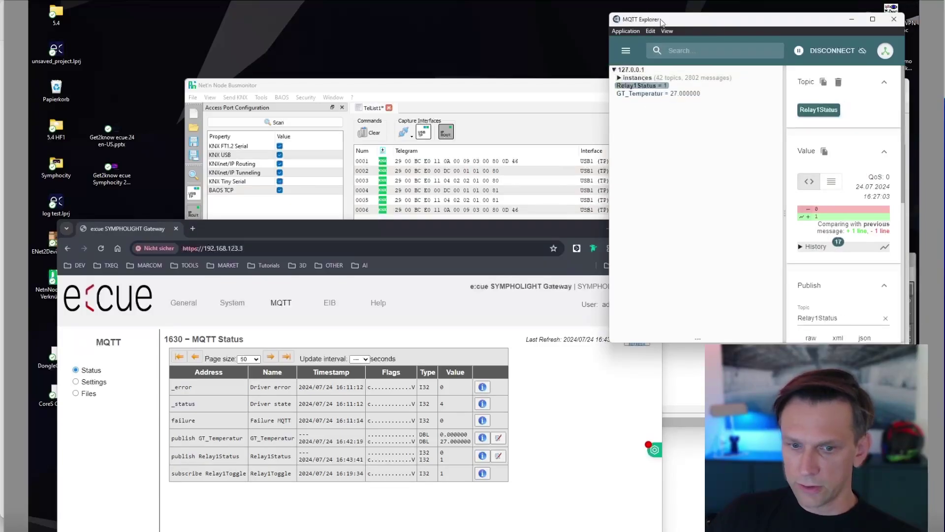
{"action": "left_click_drag", "start_coordinate": [655, 24], "coordinate": [656, 26]}
{"action": "key", "text": "Down"}
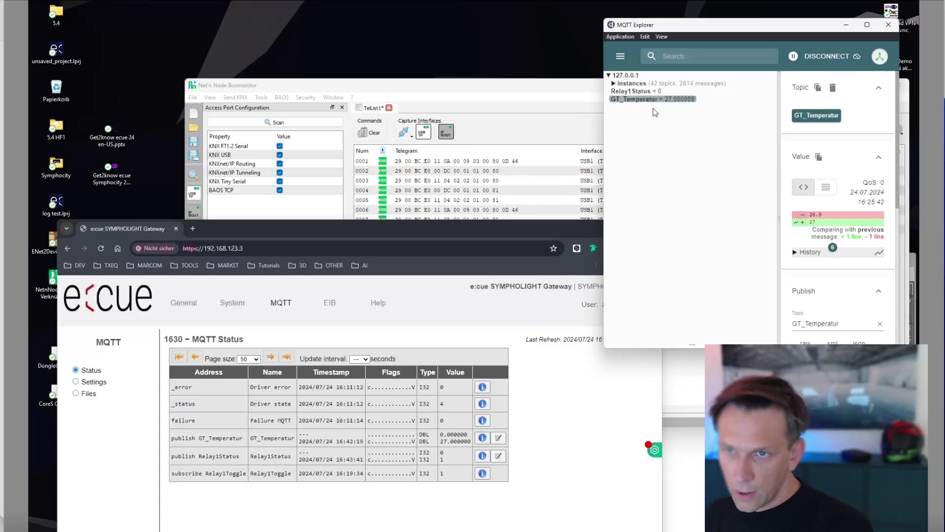
{"action": "left_click", "coordinate": [653, 92]}
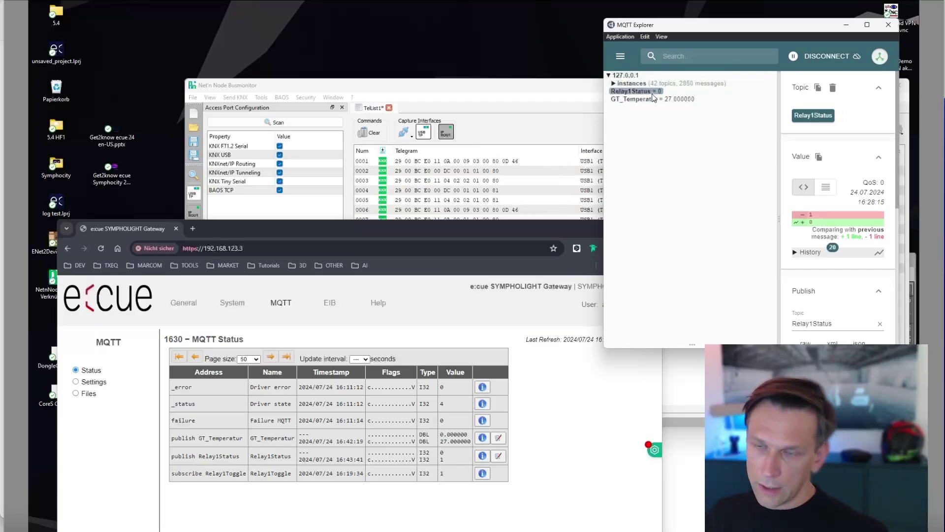
{"action": "left_click", "coordinate": [653, 99]}
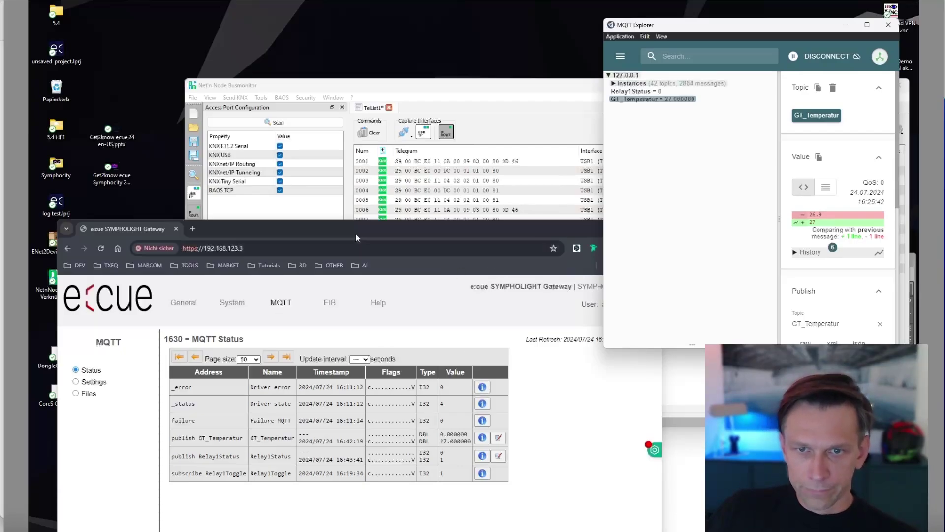
{"action": "left_click_drag", "start_coordinate": [355, 233], "coordinate": [358, 196]}
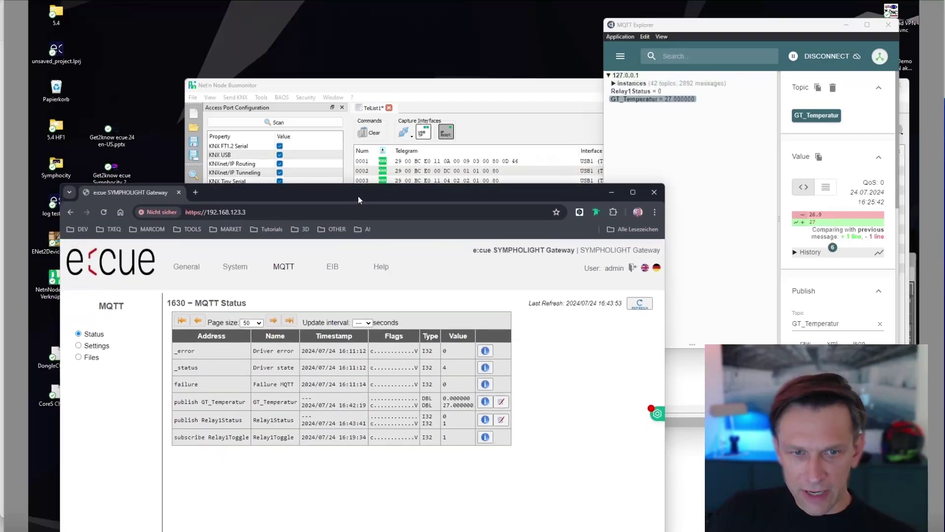
Open the Datapoints file mqtt1.txt from MQTT Files and inspect the GT_Temperatur publish entry.
{"action": "left_click", "coordinate": [100, 356]}
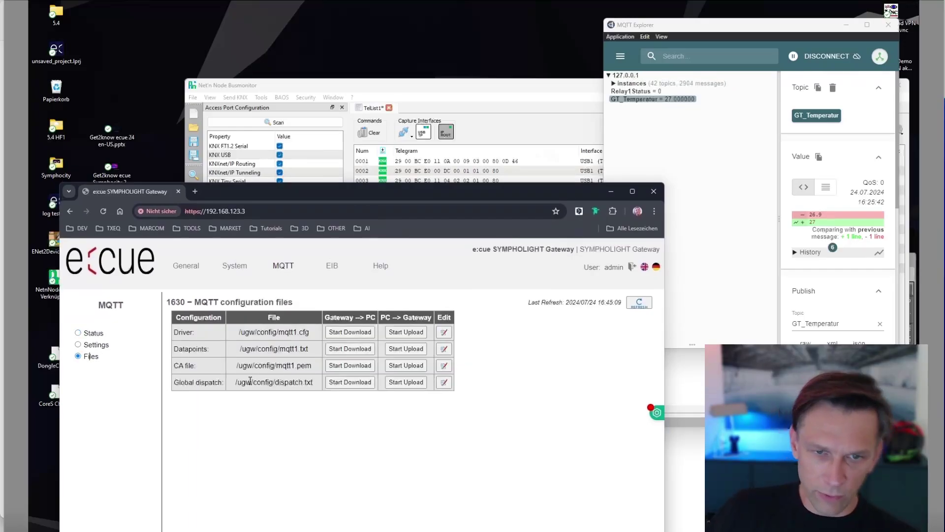
{"action": "left_click", "coordinate": [444, 348]}
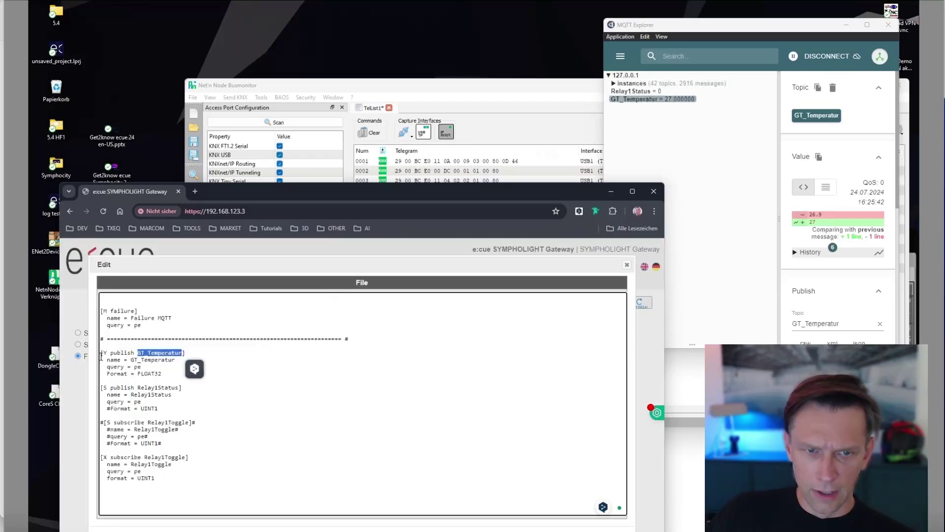
{"action": "left_click_drag", "start_coordinate": [162, 374], "coordinate": [102, 352]}
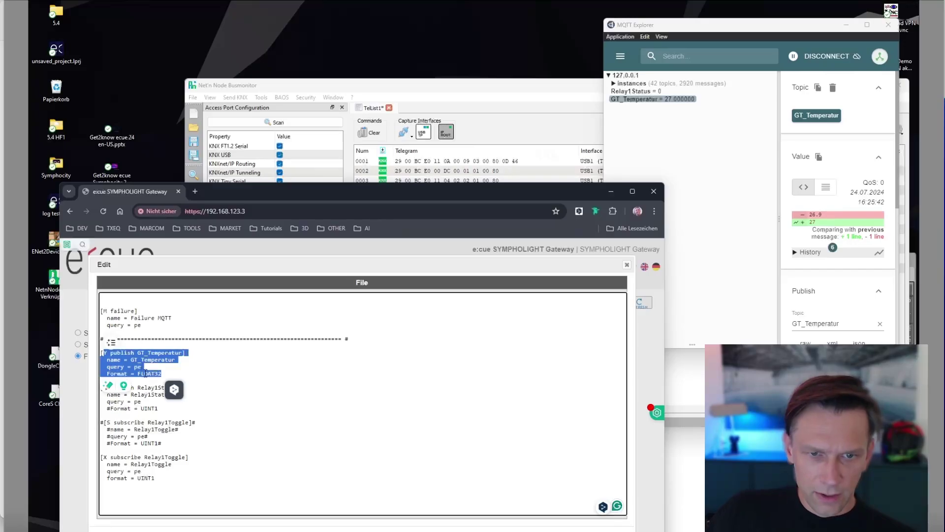
{"action": "left_click", "coordinate": [159, 374]}
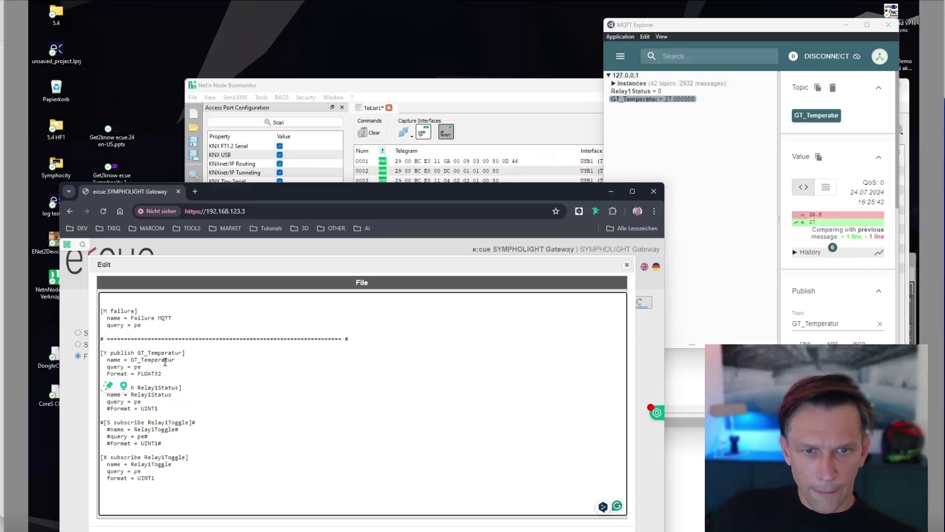
{"action": "left_click_drag", "start_coordinate": [130, 362], "coordinate": [183, 352]}
{"action": "left_click", "coordinate": [222, 362]}
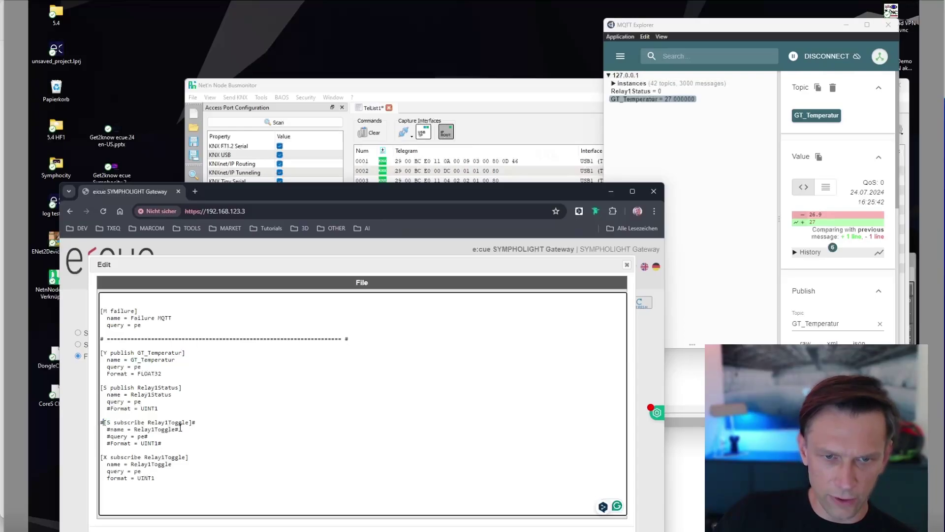
{"action": "left_click", "coordinate": [206, 439]}
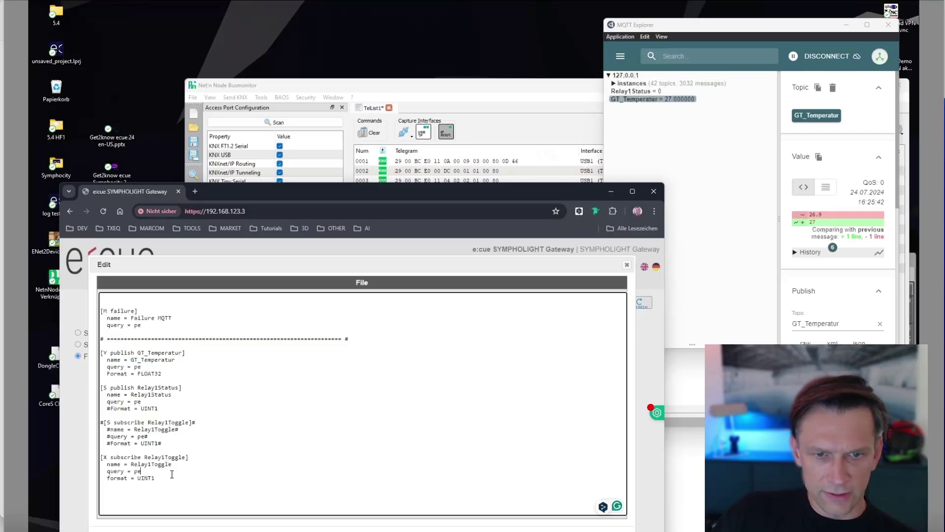
Close mqtt1.txt without saving and return to EIB Status showing GT_Temperatur 27.000000.
{"action": "left_click", "coordinate": [627, 265]}
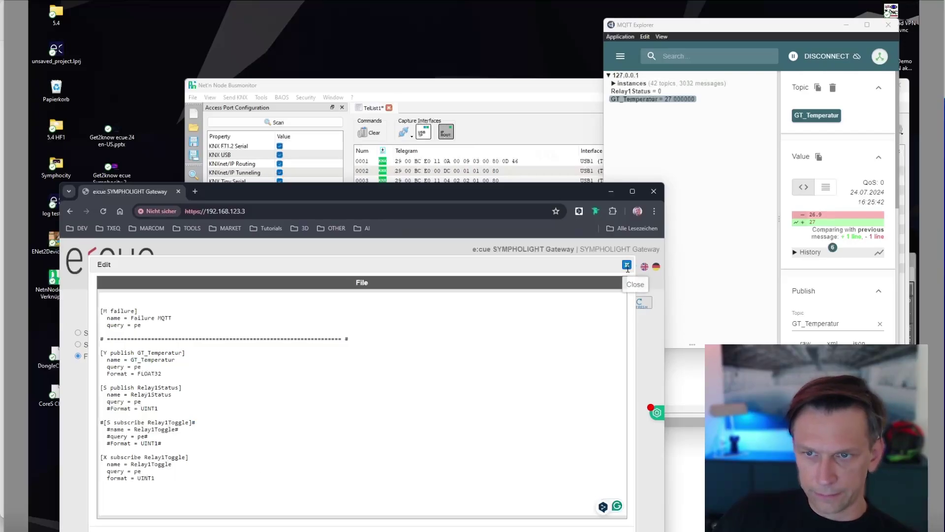
{"action": "left_click_drag", "start_coordinate": [563, 191], "coordinate": [569, 164]}
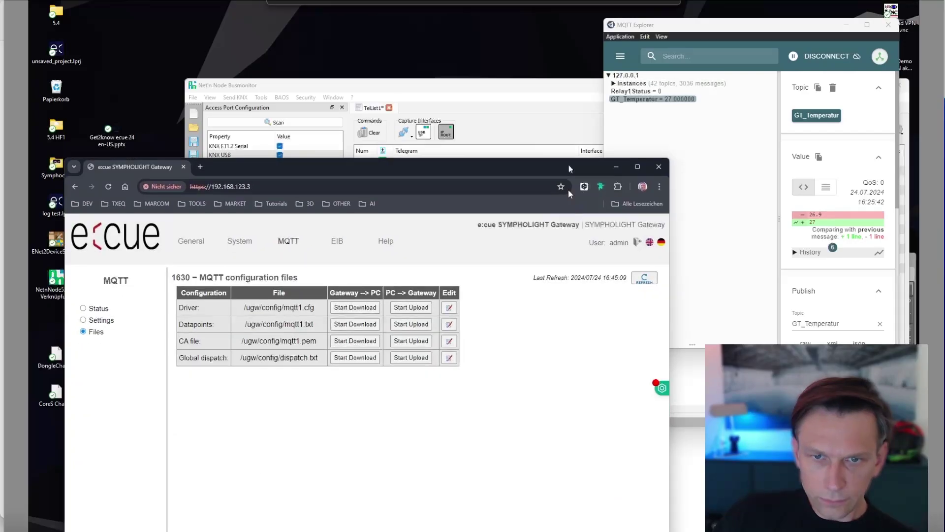
{"action": "left_click", "coordinate": [337, 241]}
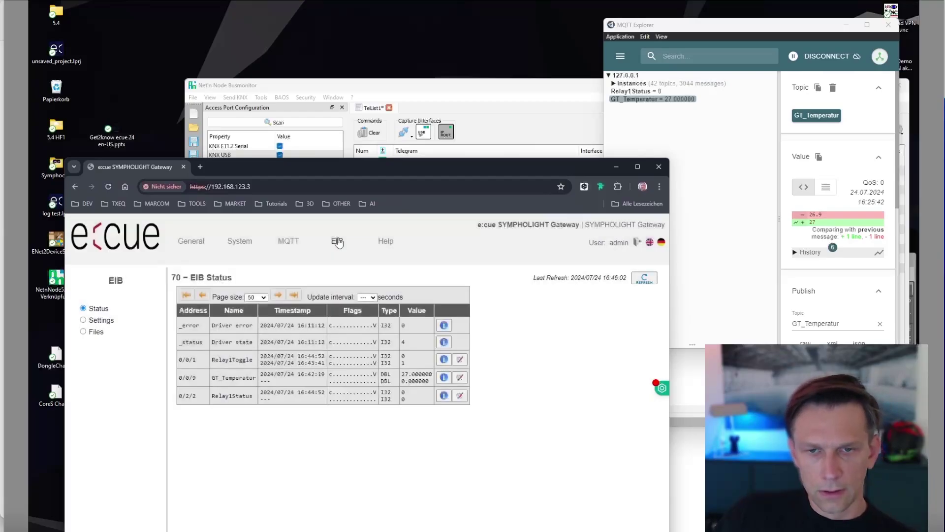
Open the eib1.txt datapoints file, inspect the Relay1Status entry, and close it without saving.
{"action": "left_click", "coordinate": [91, 331]}
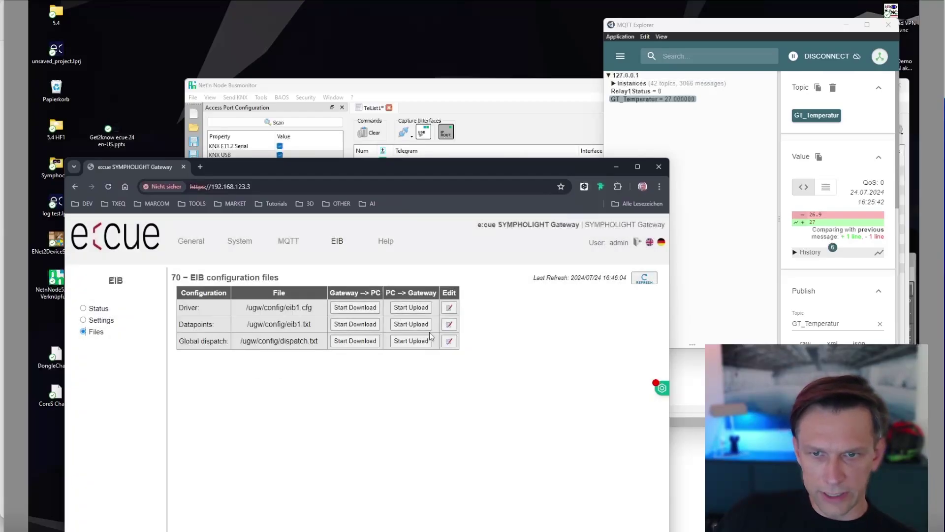
{"action": "left_click", "coordinate": [449, 324]}
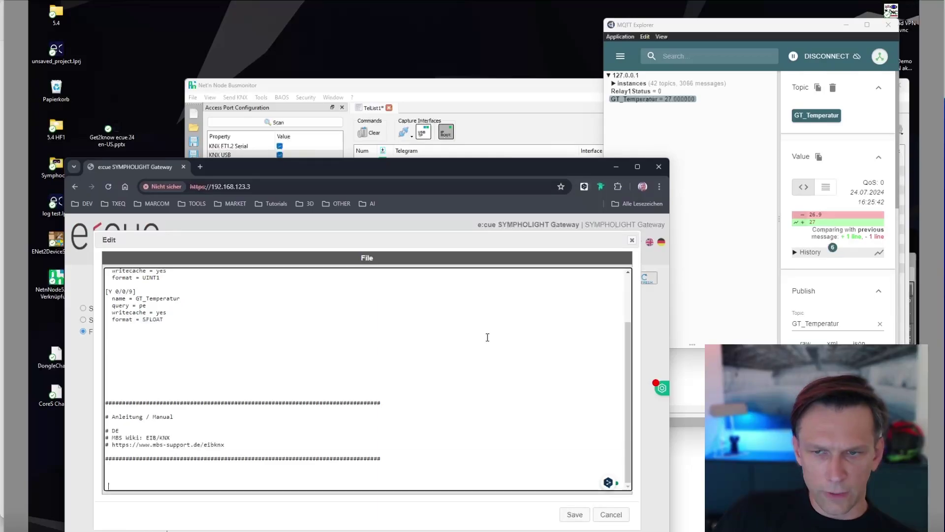
{"action": "left_click_drag", "start_coordinate": [629, 331], "coordinate": [630, 282]}
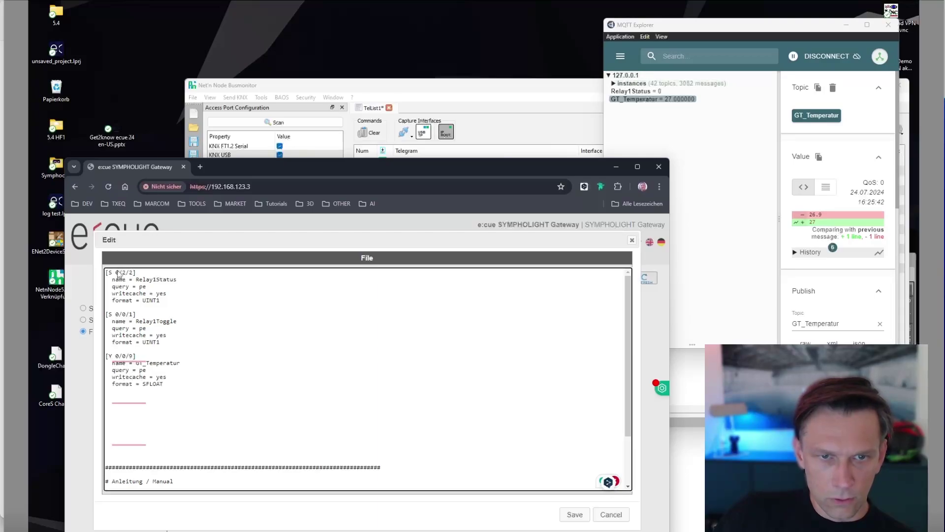
{"action": "left_click_drag", "start_coordinate": [149, 280], "coordinate": [159, 279]}
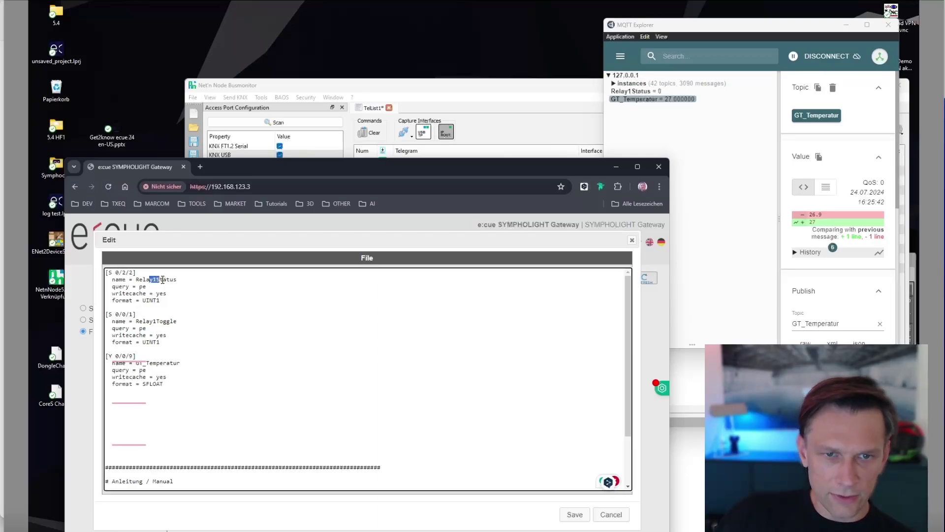
{"action": "left_click", "coordinate": [170, 280]}
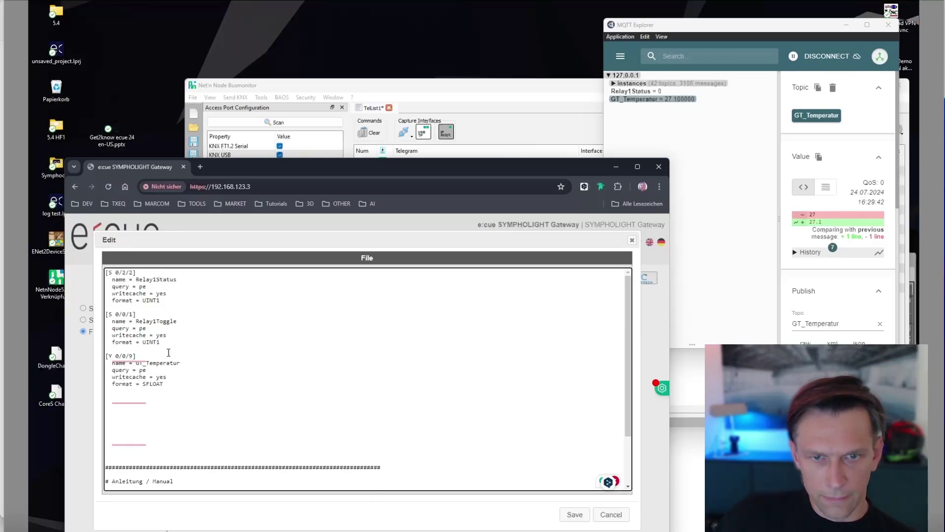
{"action": "left_click", "coordinate": [634, 241]}
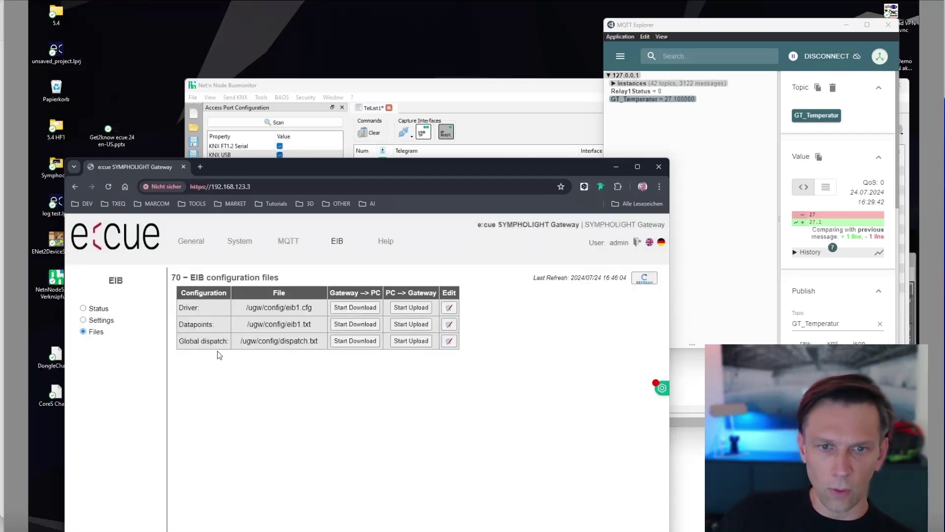
{"action": "left_click", "coordinate": [449, 341]}
{"action": "left_click", "coordinate": [416, 351]}
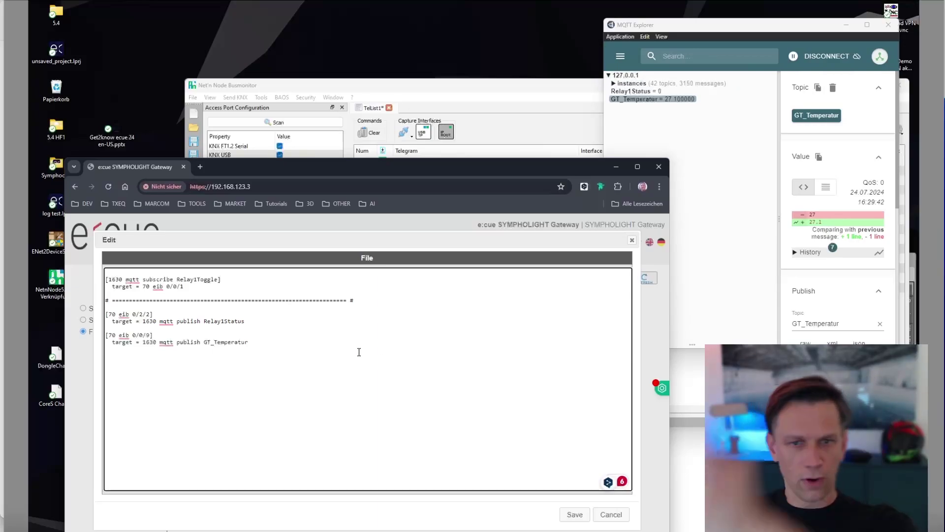
{"action": "left_click", "coordinate": [358, 352]}
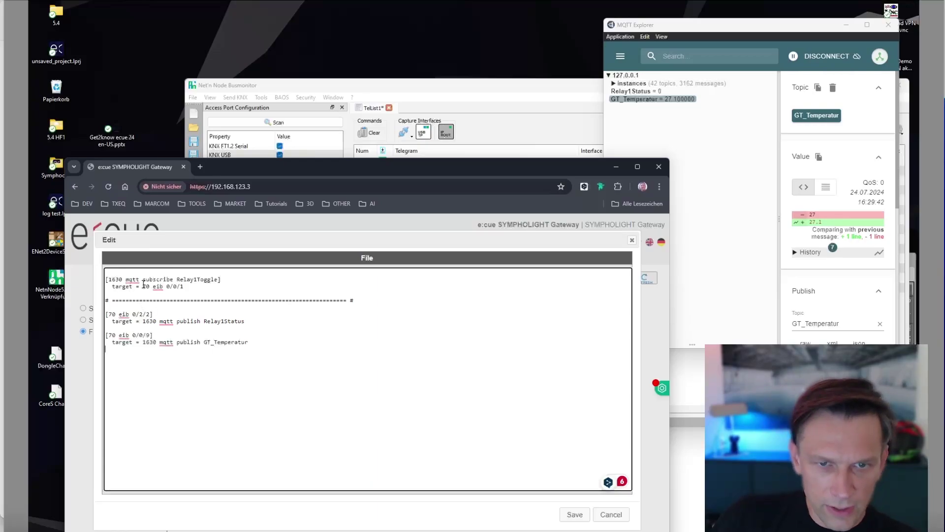
{"action": "left_click_drag", "start_coordinate": [117, 279], "coordinate": [219, 280]}
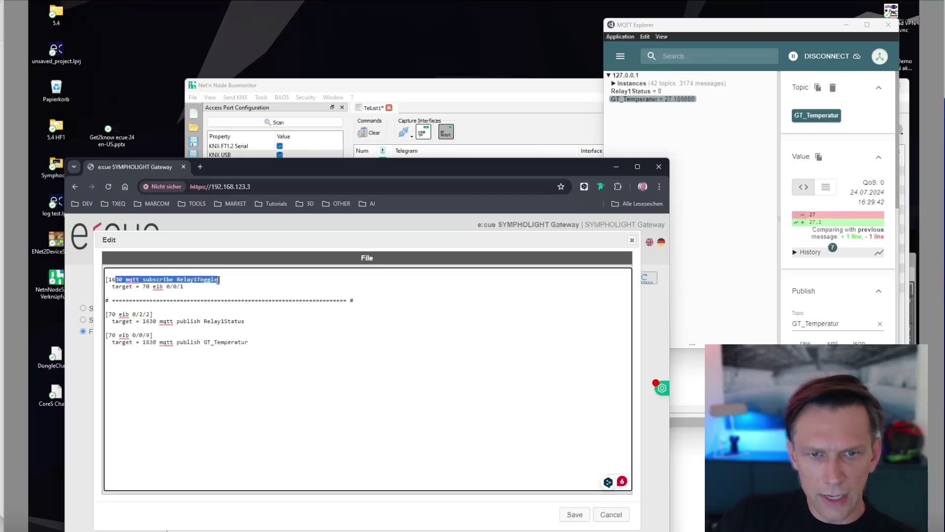
{"action": "left_click", "coordinate": [232, 294]}
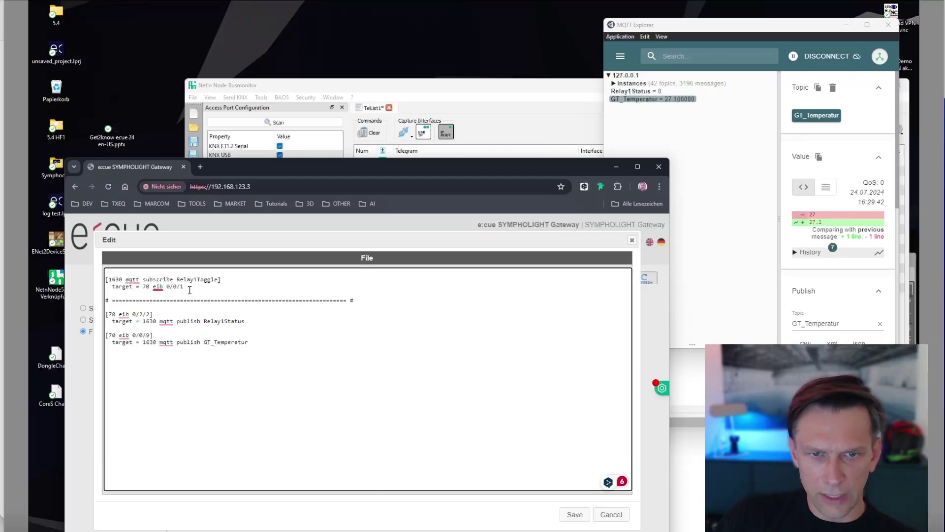
{"action": "left_click_drag", "start_coordinate": [166, 286], "coordinate": [184, 287]}
{"action": "left_click", "coordinate": [248, 315]}
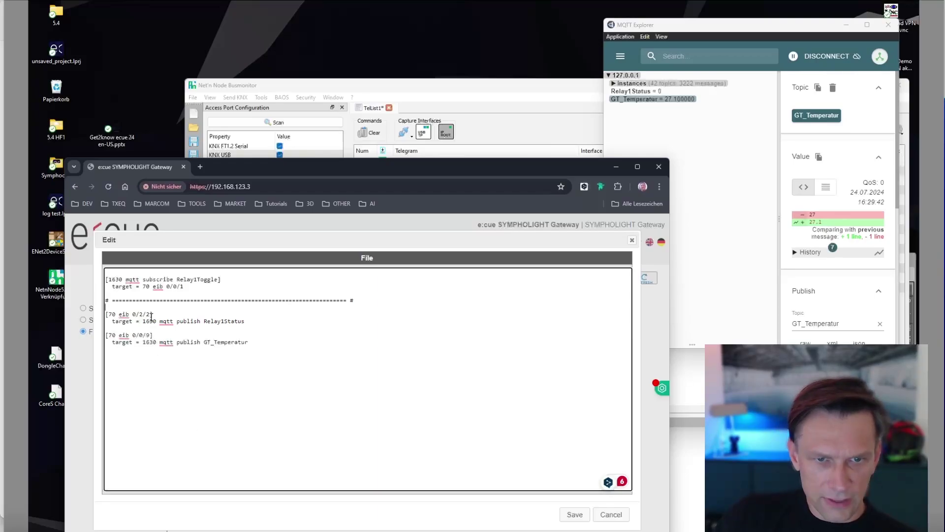
{"action": "left_click_drag", "start_coordinate": [151, 314], "coordinate": [223, 320]}
{"action": "left_click", "coordinate": [222, 320]}
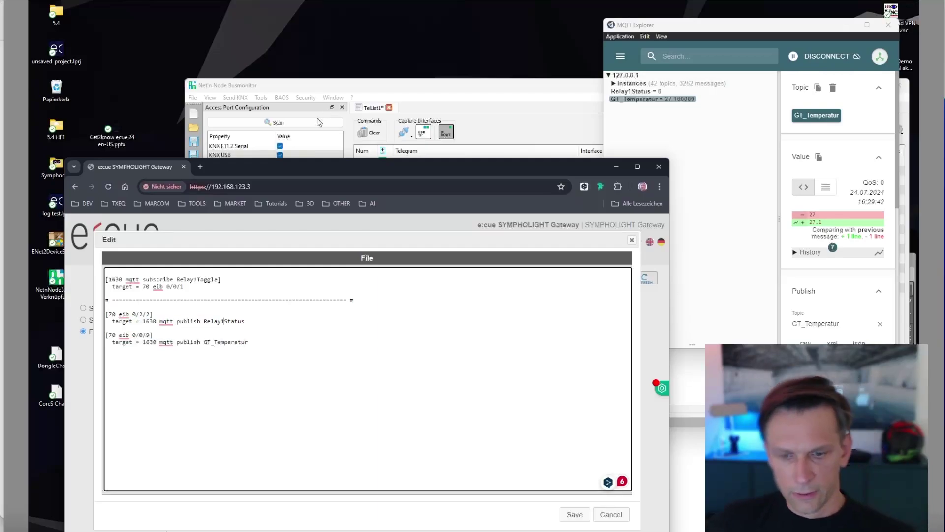
{"action": "left_click", "coordinate": [632, 241]}
{"action": "left_click_drag", "start_coordinate": [521, 171], "coordinate": [523, 158]}
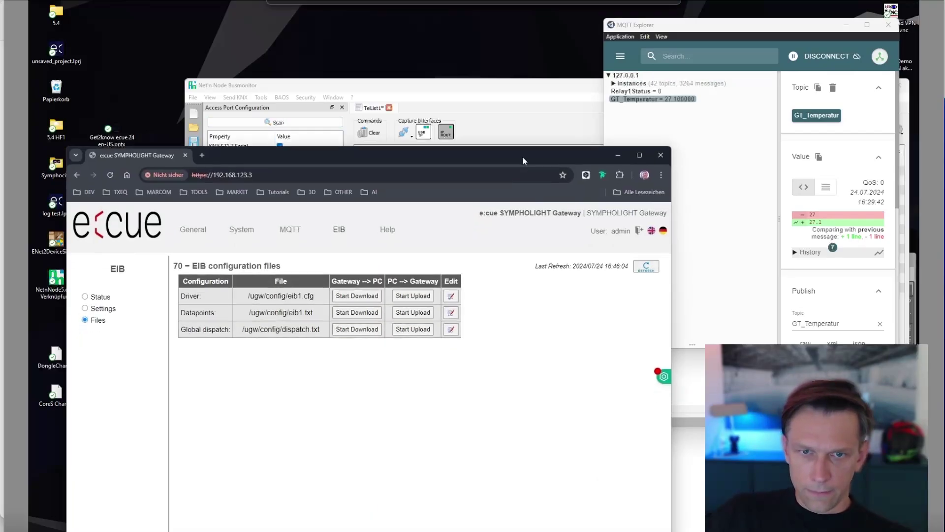
Show the gateway's MQTT status page and check the Relay1Toggle datapoint details.
{"action": "left_click", "coordinate": [288, 229]}
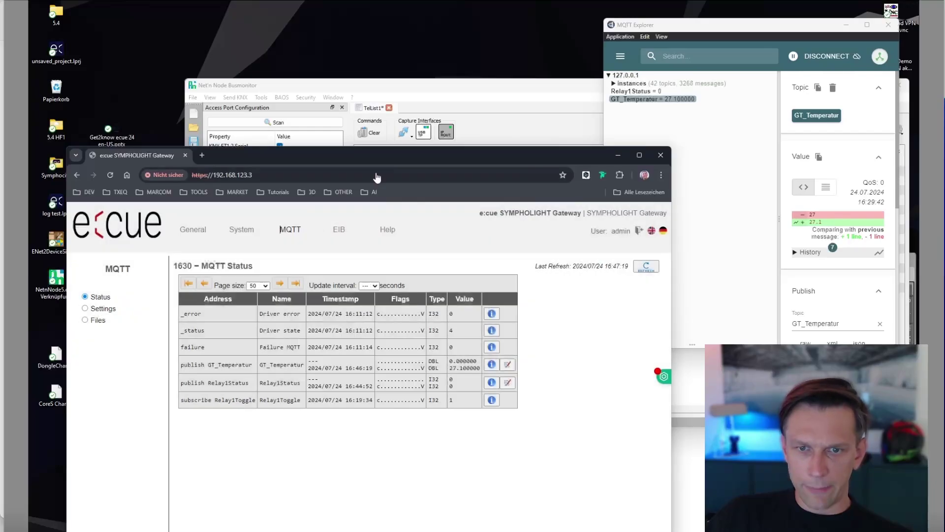
{"action": "left_click_drag", "start_coordinate": [377, 157], "coordinate": [335, 135]}
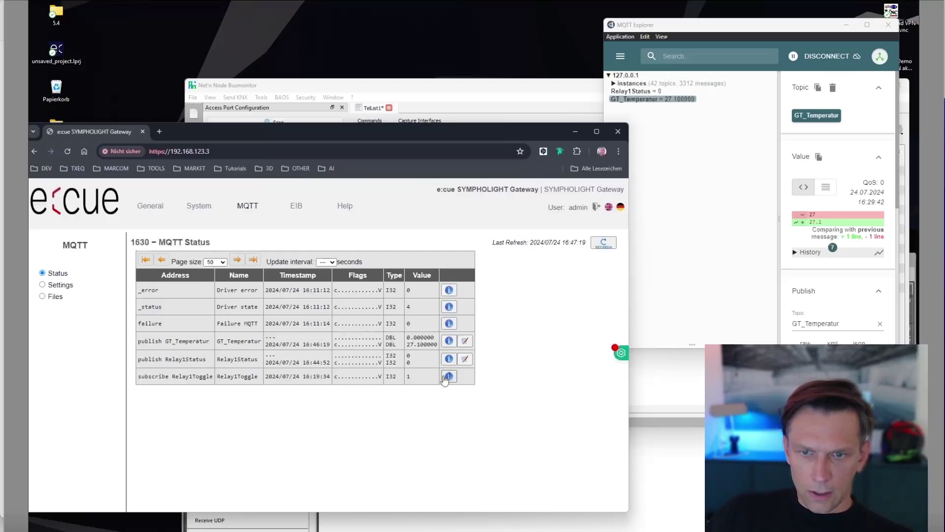
{"action": "left_click", "coordinate": [449, 376]}
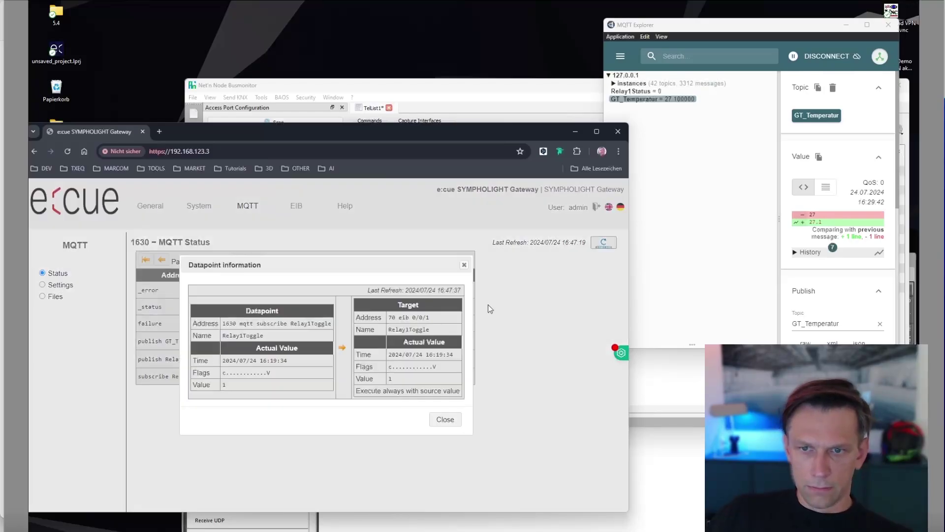
{"action": "left_click", "coordinate": [464, 266]}
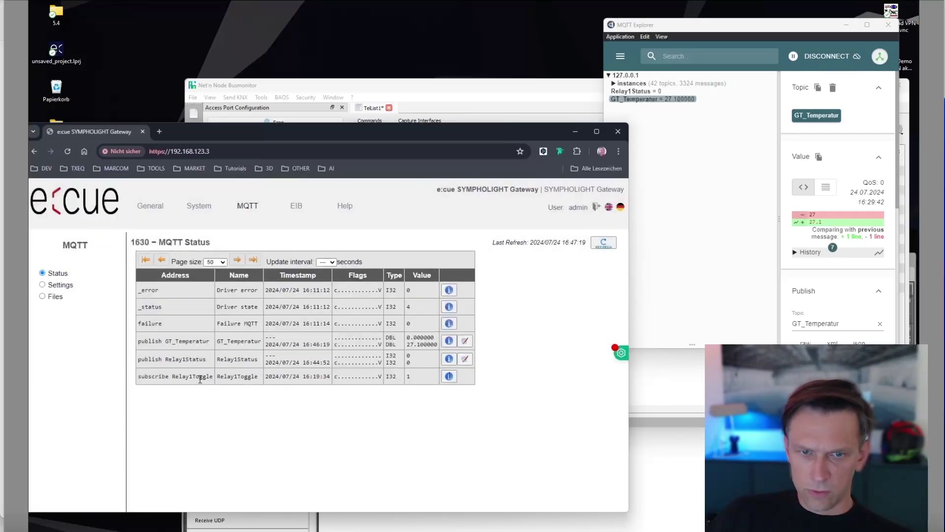
Bring the Sympholight workflow forward, shift it left, and raise the Busmonitor window.
{"action": "left_click", "coordinate": [669, 472]}
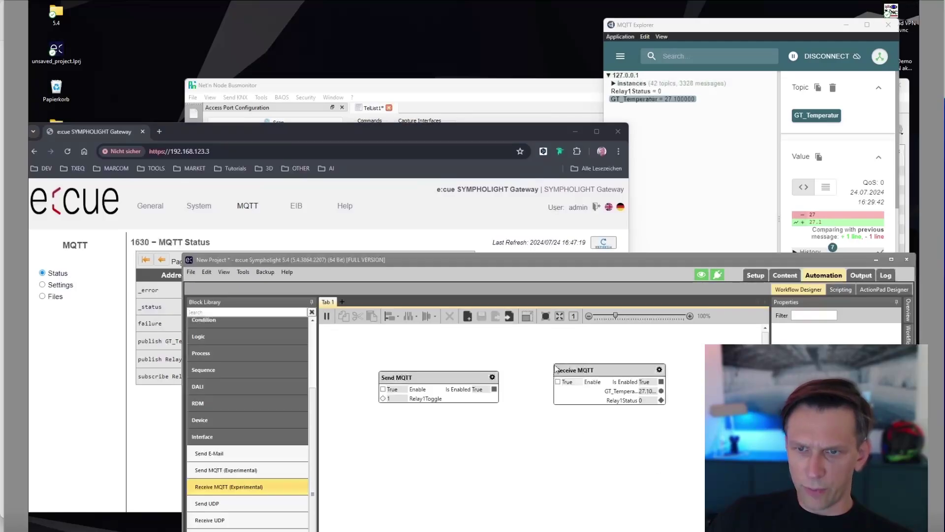
{"action": "left_click_drag", "start_coordinate": [602, 260], "coordinate": [502, 194]}
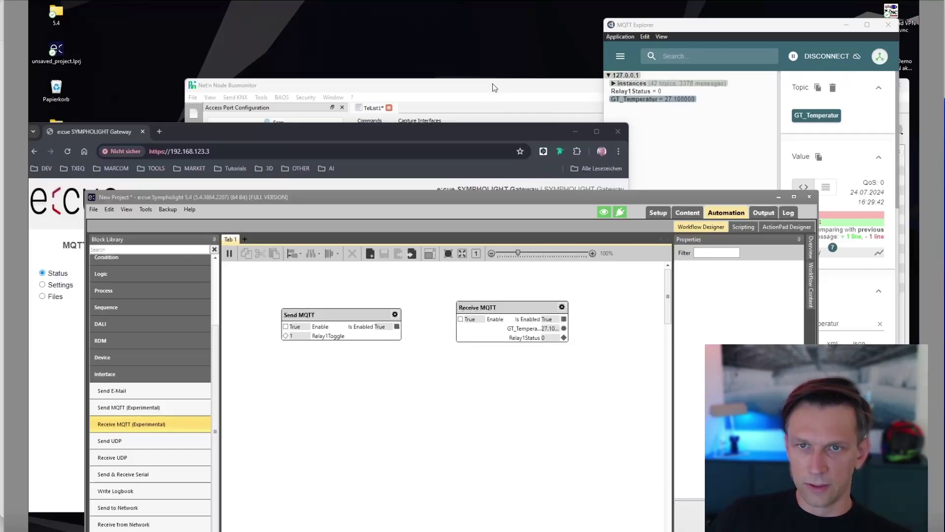
{"action": "left_click_drag", "start_coordinate": [492, 84], "coordinate": [359, 17]}
Clear the Busmonitor telegram list and send Relay1Toggle 0 from the Send MQTT block.
{"action": "left_click", "coordinate": [231, 64]}
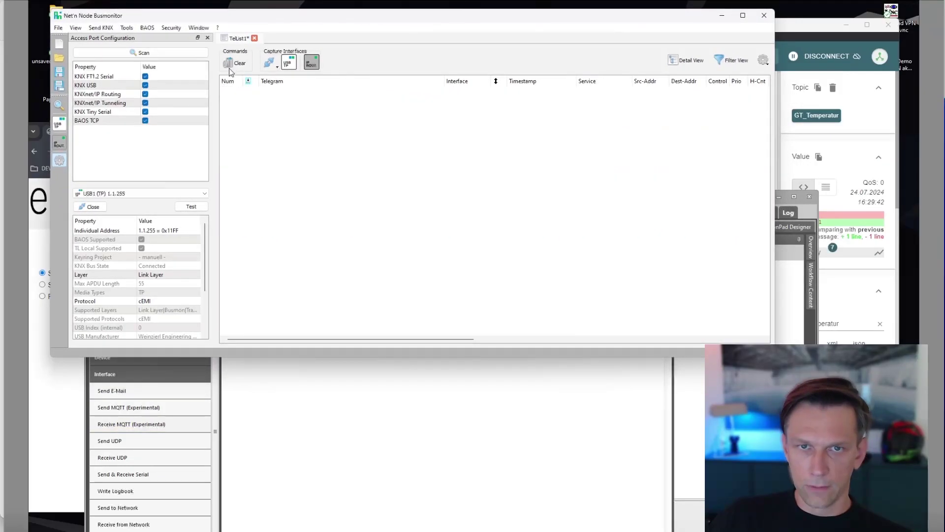
{"action": "left_click", "coordinate": [418, 382]}
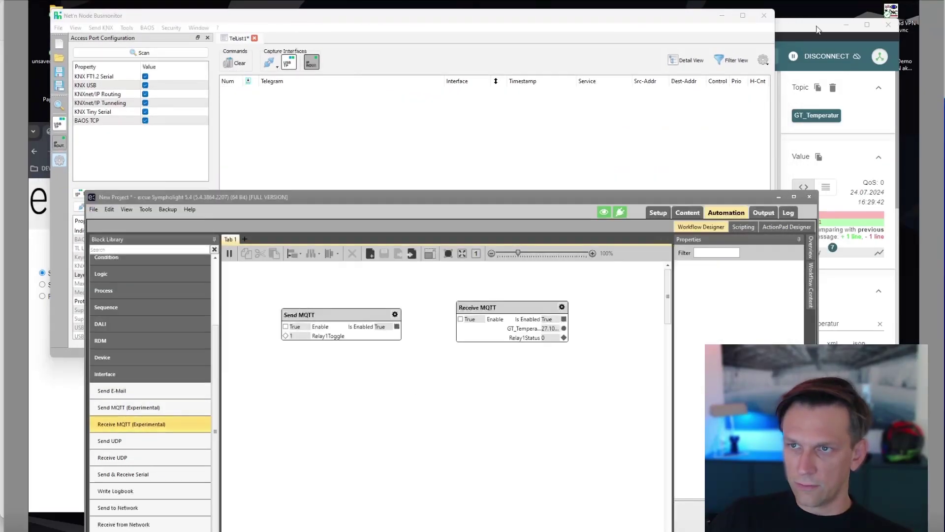
{"action": "left_click", "coordinate": [817, 22]}
{"action": "left_click", "coordinate": [303, 340]}
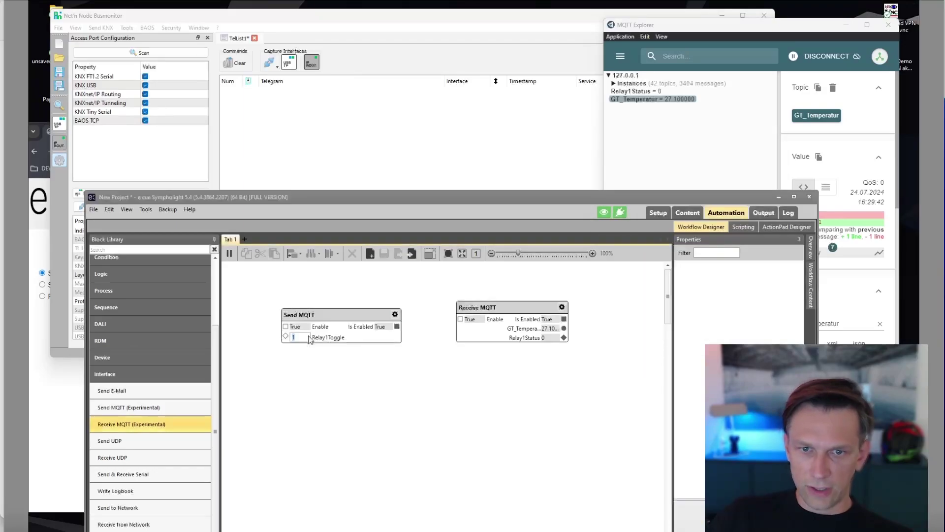
{"action": "type", "text": "0"}
{"action": "key", "text": "Return"}
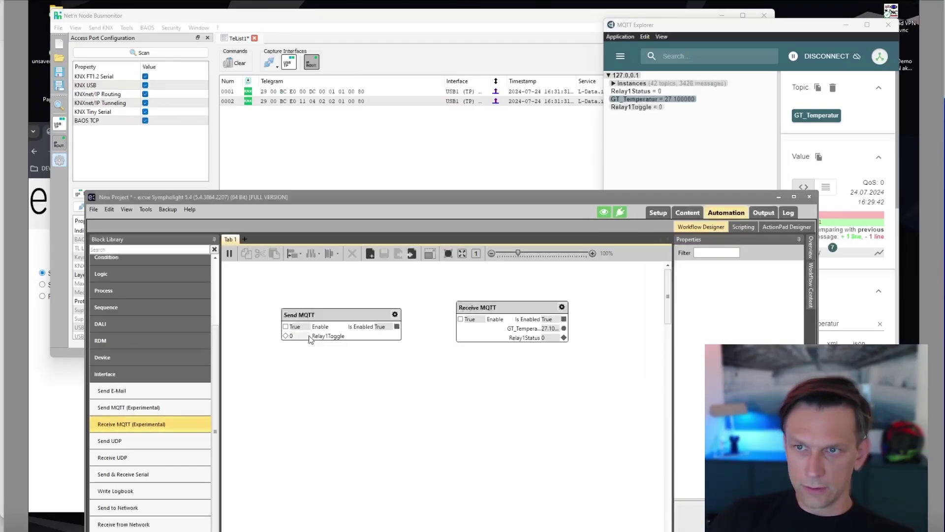
{"action": "mouse_move", "coordinate": [644, 110]}
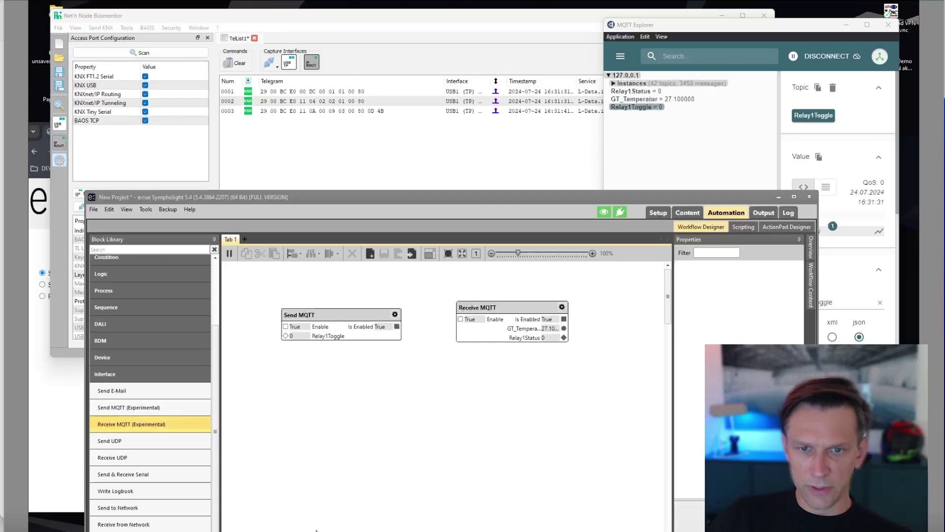
Send Relay1Toggle 1, 0, then 1, and clear the recorded Busmonitor telegrams.
{"action": "left_click", "coordinate": [300, 338]}
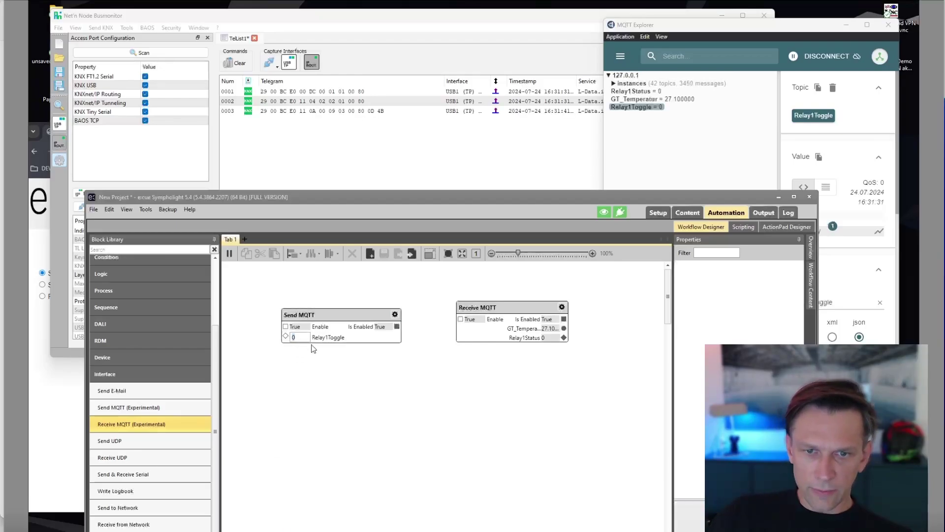
{"action": "type", "text": "1"}
{"action": "key", "text": "Return"}
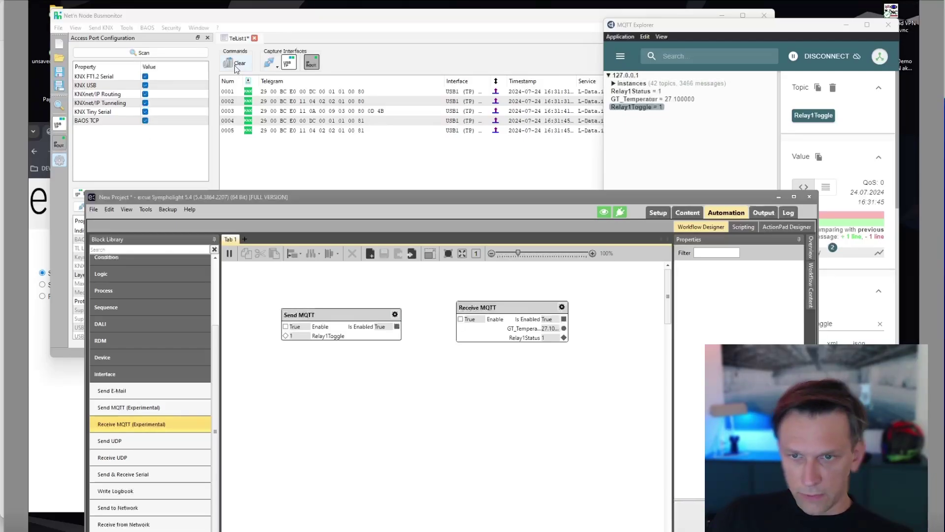
{"action": "left_click", "coordinate": [293, 337]}
{"action": "type", "text": "0"}
{"action": "key", "text": "Return"}
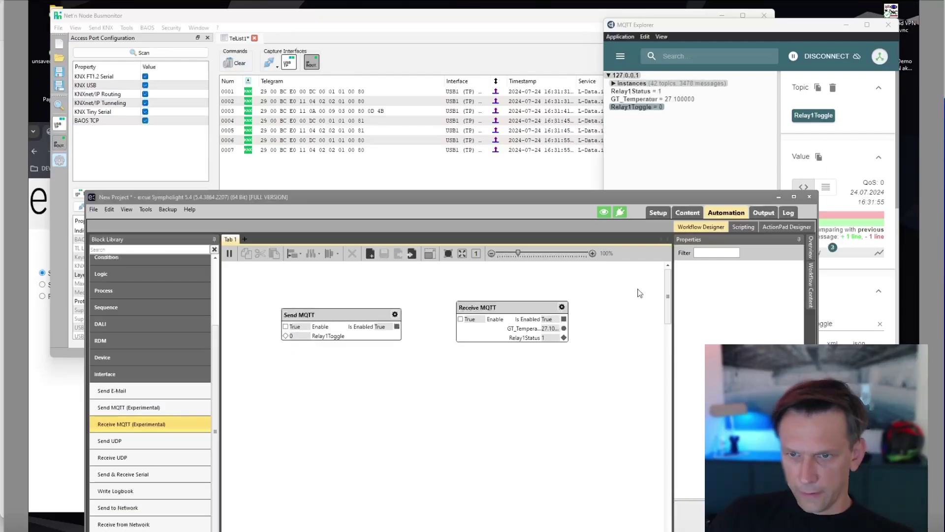
{"action": "mouse_move", "coordinate": [549, 341]}
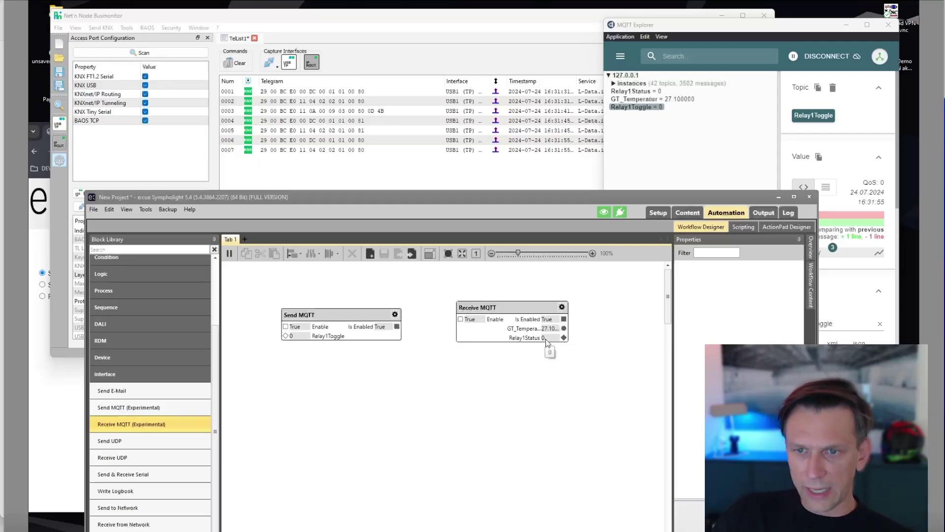
{"action": "left_click", "coordinate": [295, 340]}
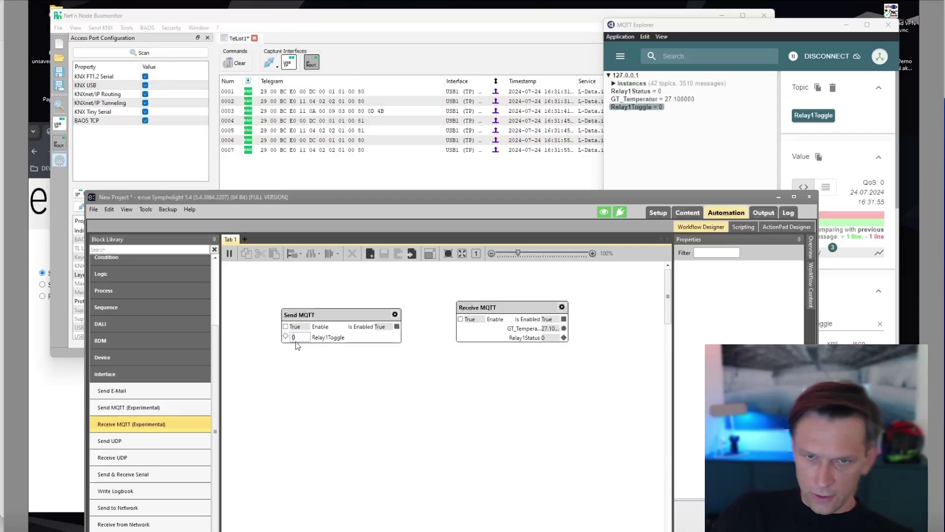
{"action": "type", "text": "1"}
{"action": "key", "text": "Return"}
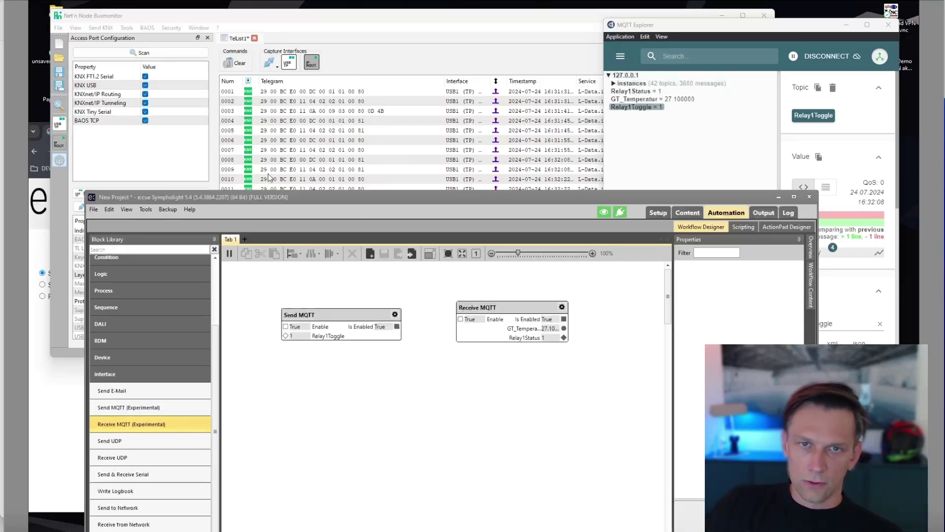
{"action": "left_click", "coordinate": [235, 75]}
{"action": "left_click", "coordinate": [238, 64]}
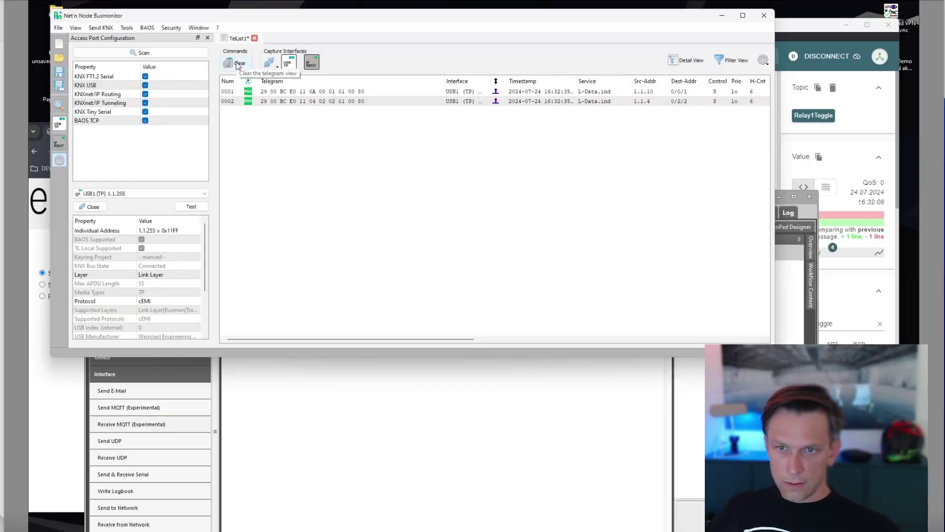
Send Relay1Toggle values 0, 1, 0 from the Send MQTT block, then clear the Busmonitor log.
{"action": "left_click", "coordinate": [131, 424]}
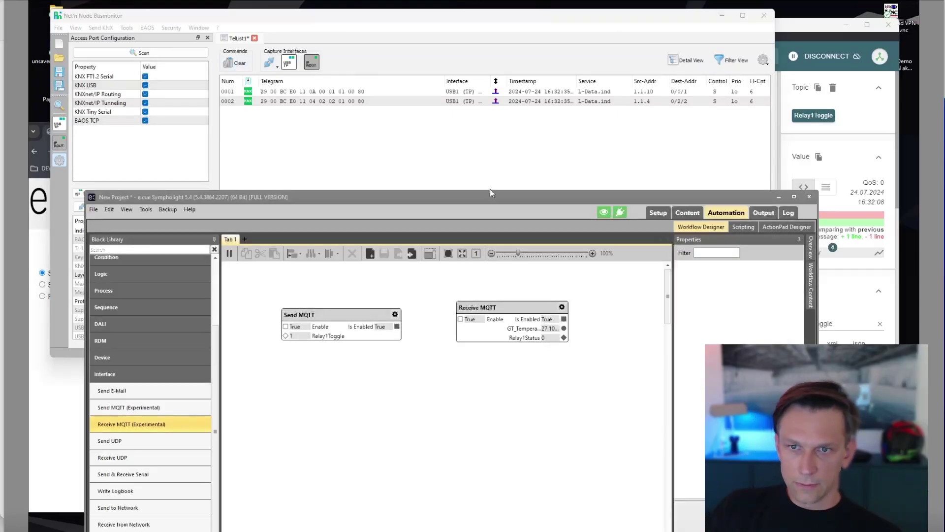
{"action": "left_click_drag", "start_coordinate": [492, 196], "coordinate": [519, 292]}
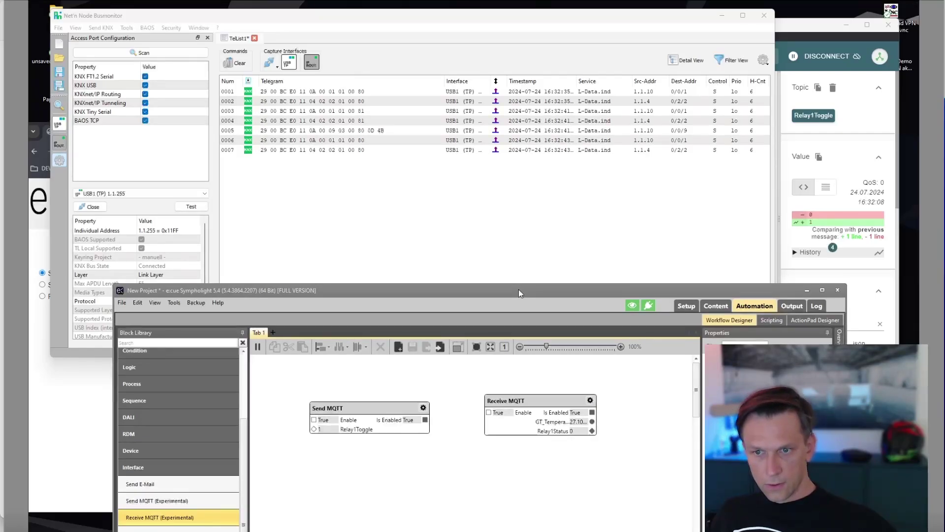
{"action": "left_click", "coordinate": [334, 430]}
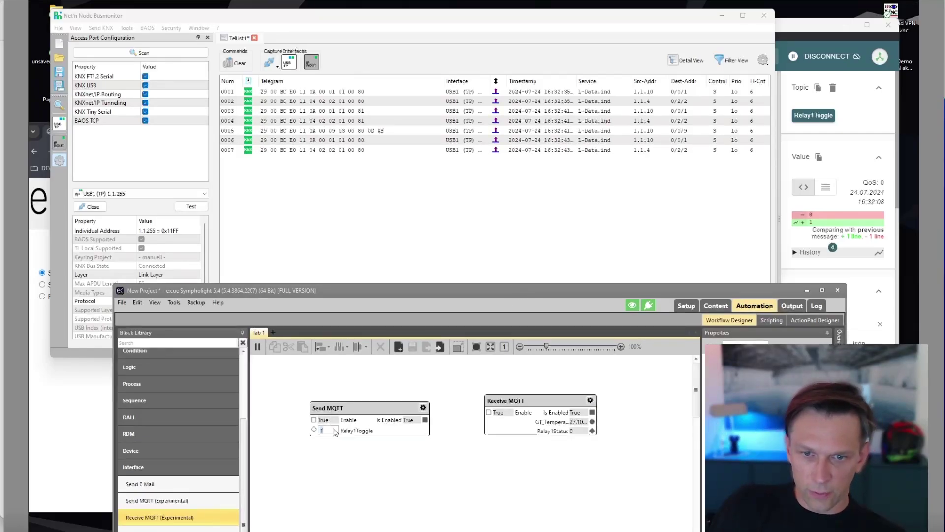
{"action": "type", "text": "0"}
{"action": "key", "text": "Return"}
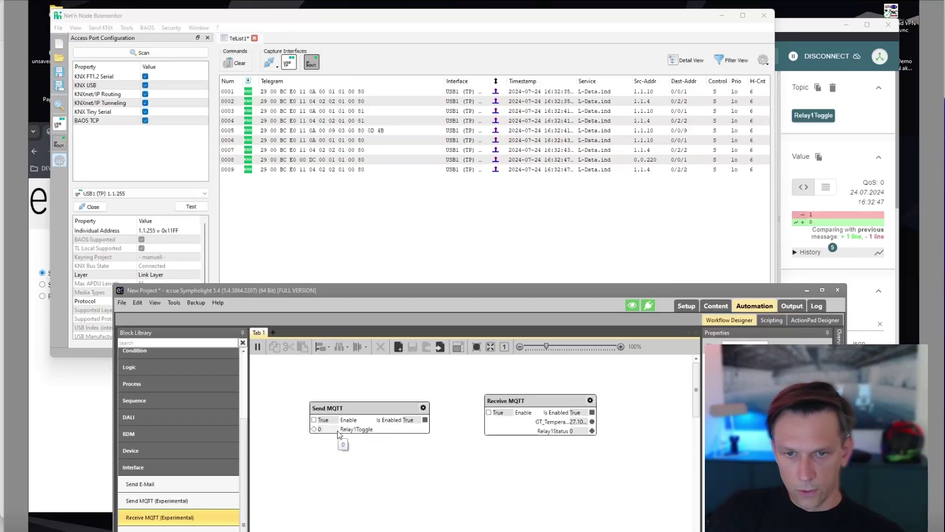
{"action": "left_click", "coordinate": [337, 431]}
{"action": "type", "text": "1"}
{"action": "key", "text": "Return"}
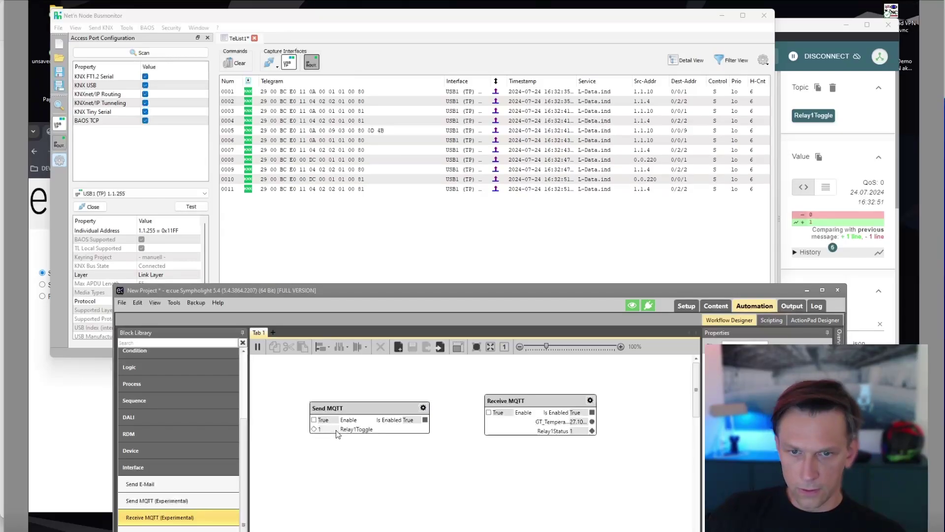
{"action": "left_click", "coordinate": [337, 431]}
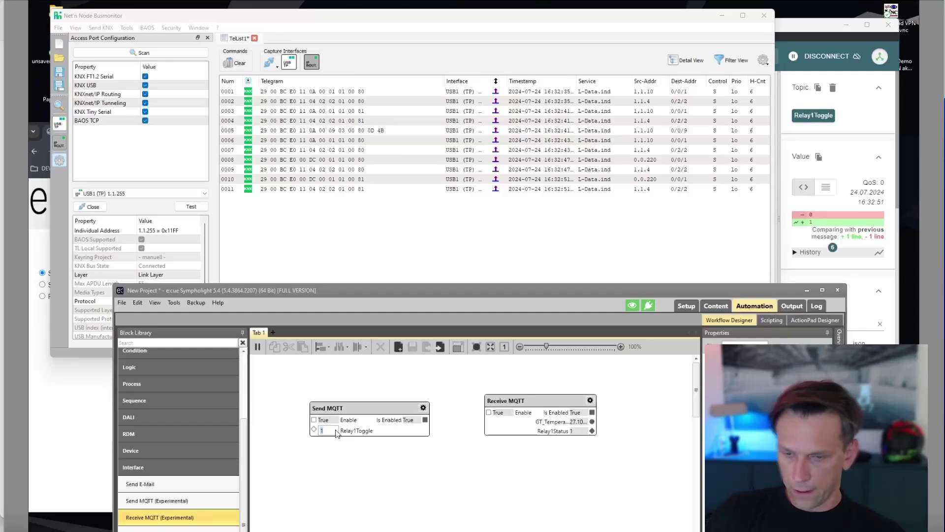
{"action": "type", "text": "0"}
{"action": "key", "text": "Return"}
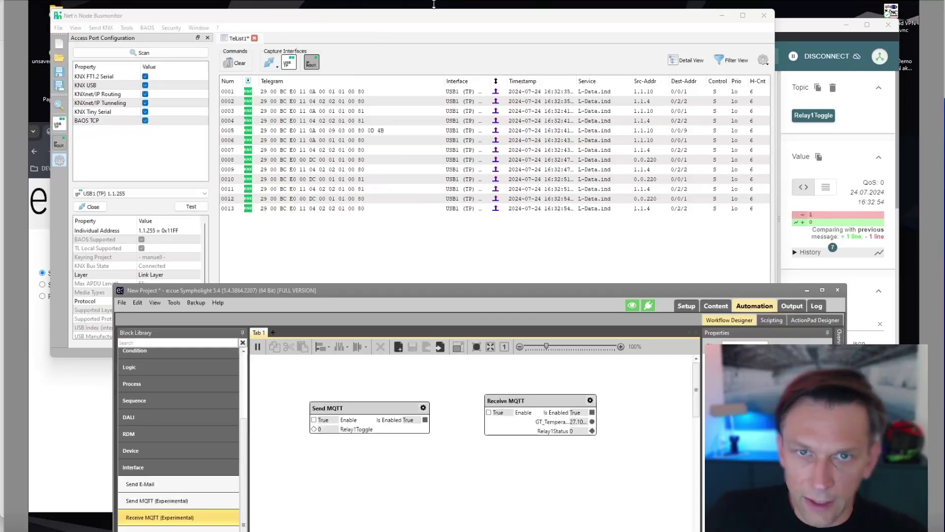
{"action": "left_click", "coordinate": [235, 62]}
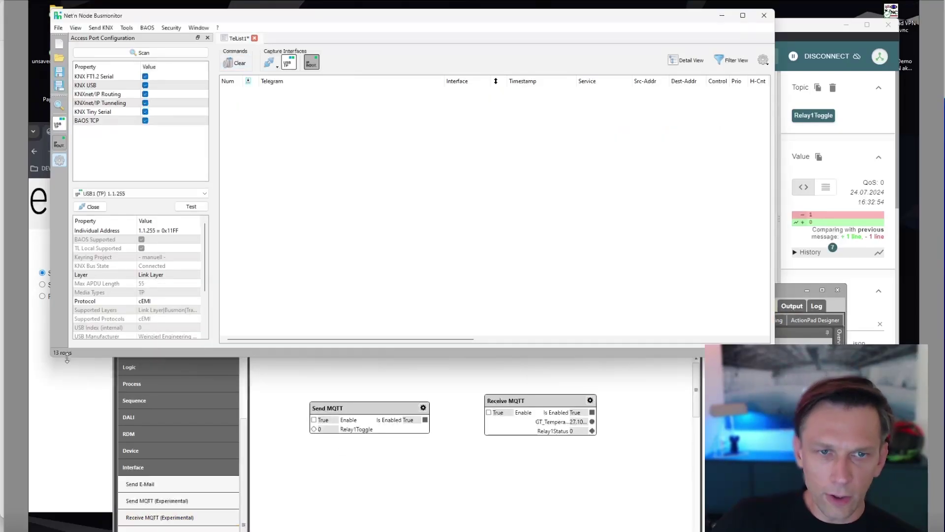
Bring up the gateway's MQTT Status page, narrow its window, and refresh the values.
{"action": "left_click", "coordinate": [66, 408]}
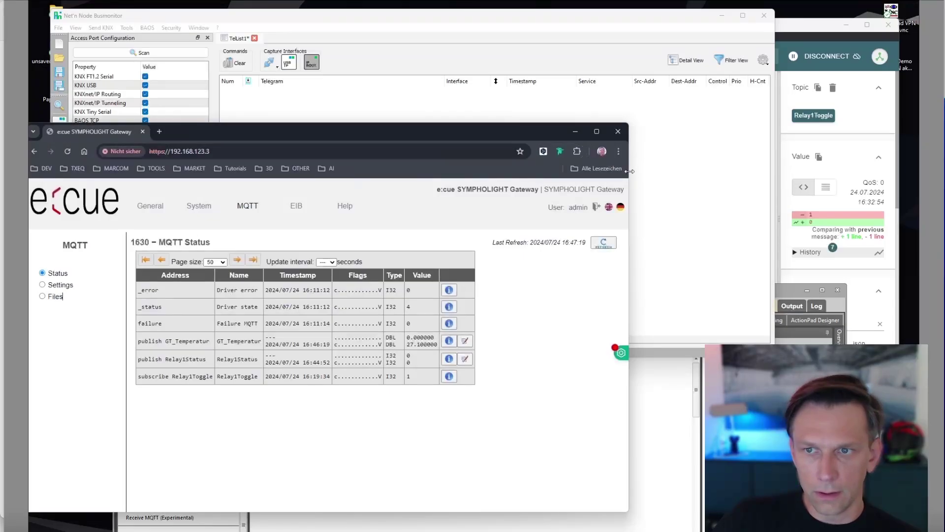
{"action": "left_click_drag", "start_coordinate": [630, 171], "coordinate": [560, 173]}
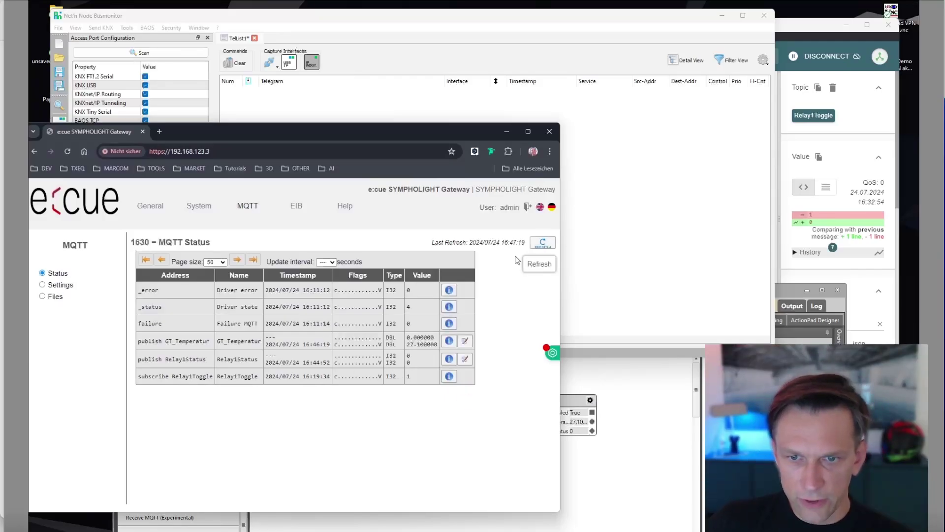
{"action": "left_click", "coordinate": [544, 245]}
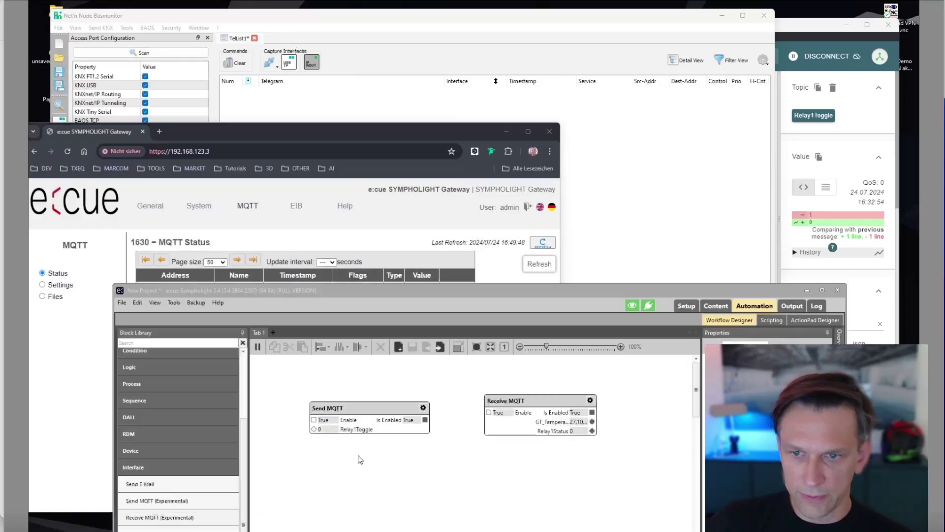
Send Relay1Toggle 1 from Sympholight and refresh the gateway's MQTT status values.
{"action": "left_click", "coordinate": [638, 435]}
{"action": "left_click_drag", "start_coordinate": [468, 291], "coordinate": [784, 295]}
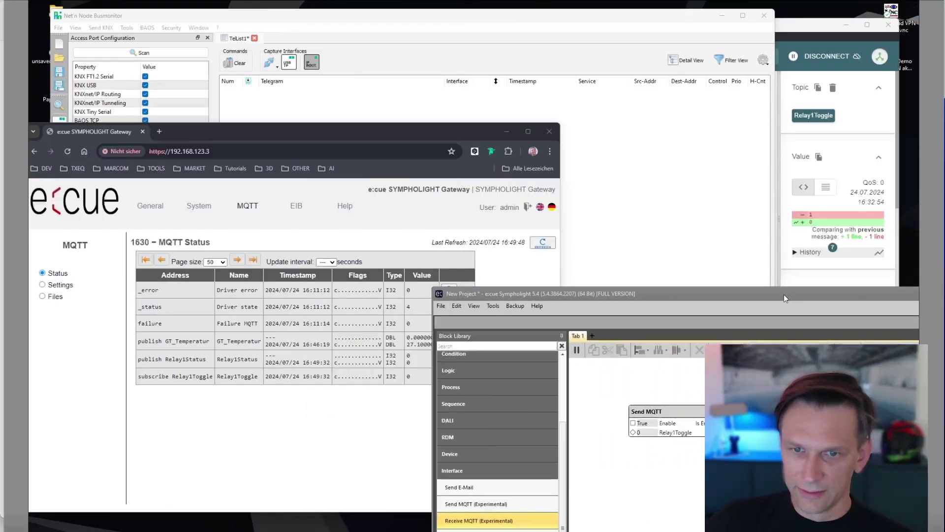
{"action": "left_click_drag", "start_coordinate": [362, 130], "coordinate": [307, 147]}
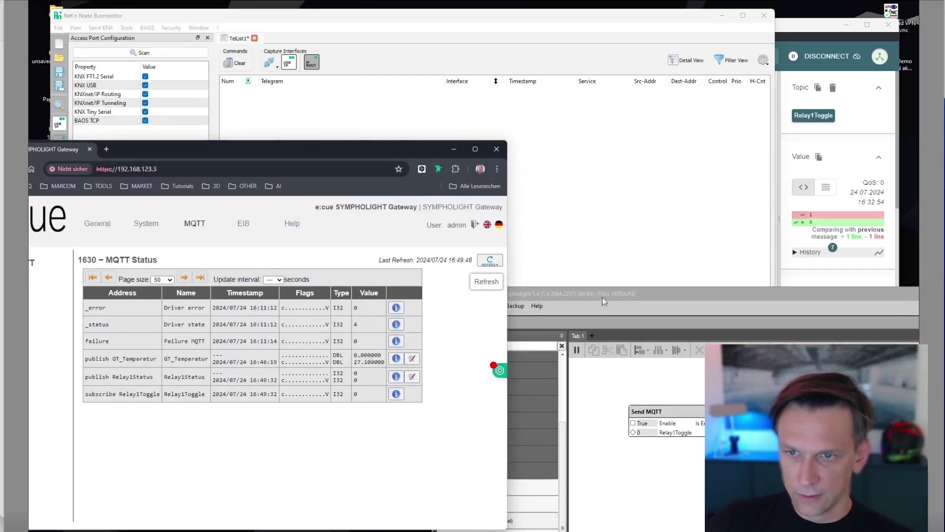
{"action": "left_click", "coordinate": [578, 309]}
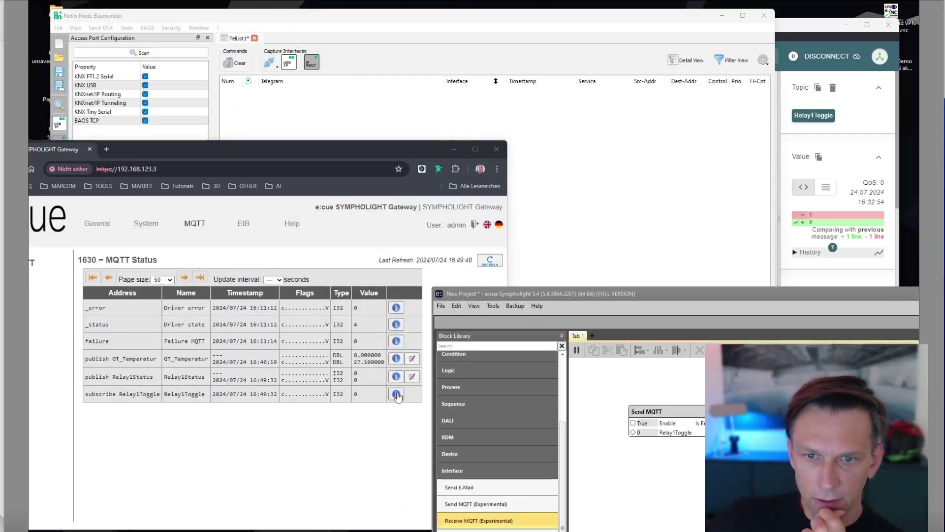
{"action": "left_click", "coordinate": [640, 433]}
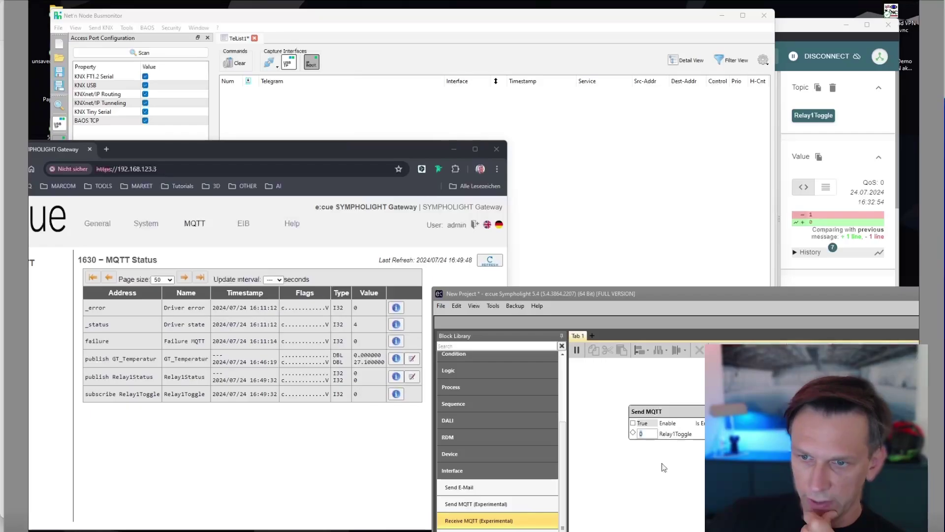
{"action": "type", "text": "1"}
{"action": "key", "text": "Return"}
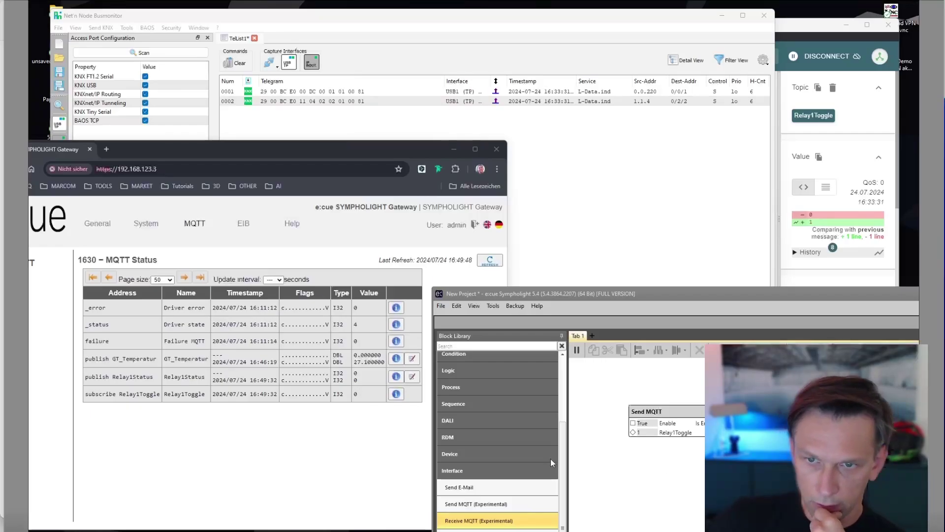
{"action": "left_click", "coordinate": [491, 265]}
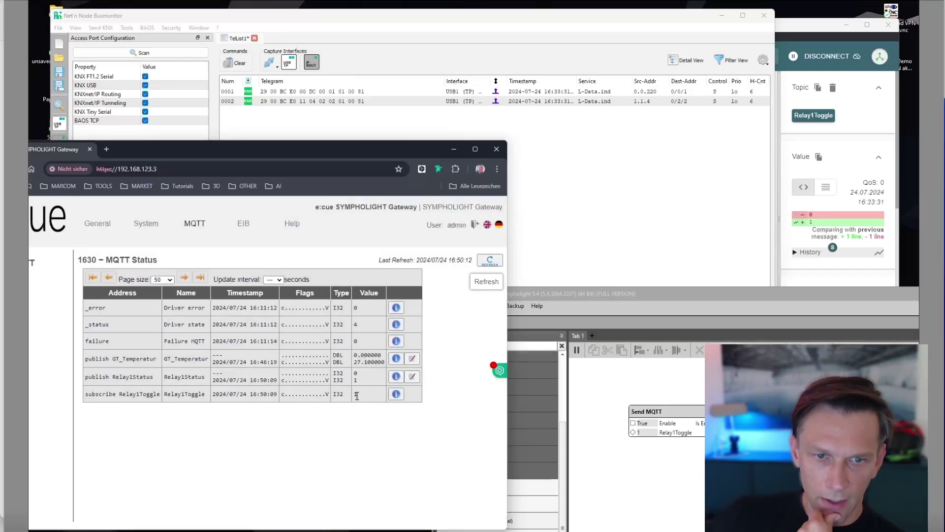
{"action": "left_click", "coordinate": [879, 156]}
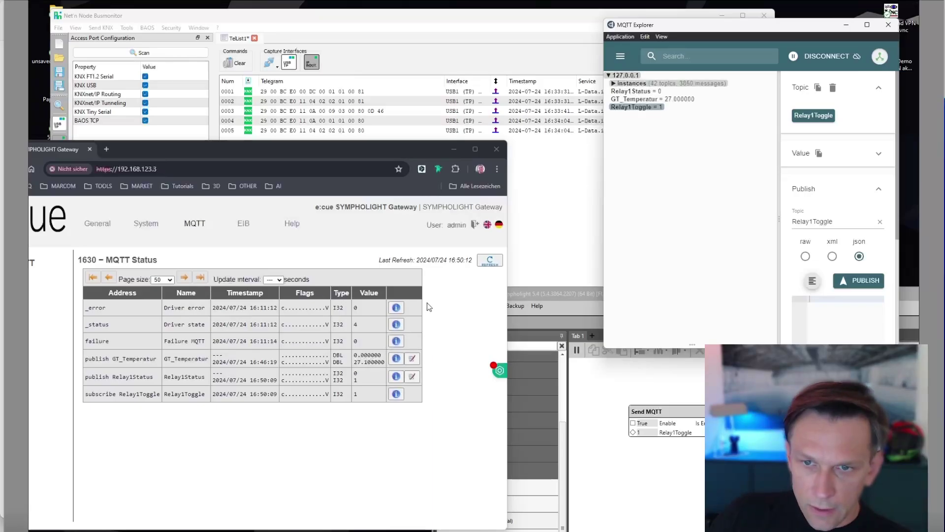
Refresh the gateway's MQTT Status page, then move it up and enlarge it.
{"action": "left_click", "coordinate": [443, 320]}
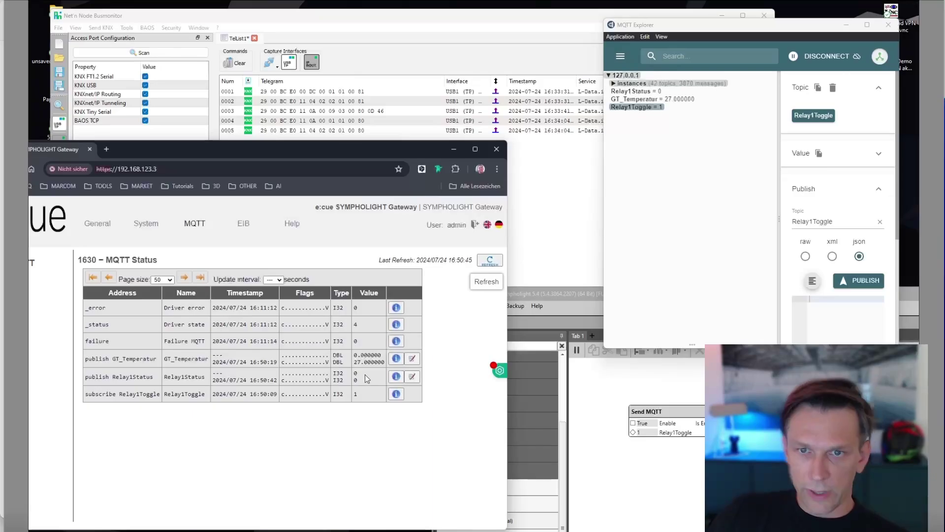
{"action": "left_click_drag", "start_coordinate": [329, 148], "coordinate": [438, 49]}
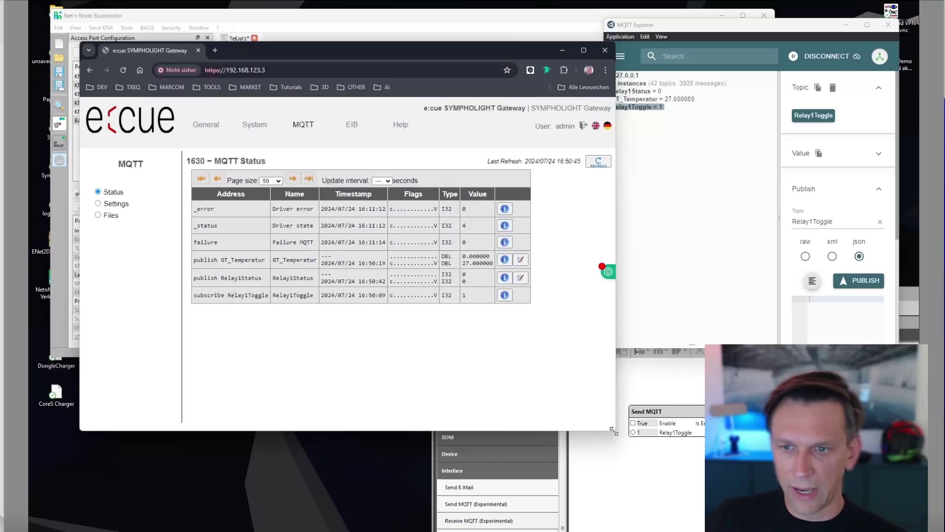
{"action": "left_click_drag", "start_coordinate": [614, 432], "coordinate": [647, 472]}
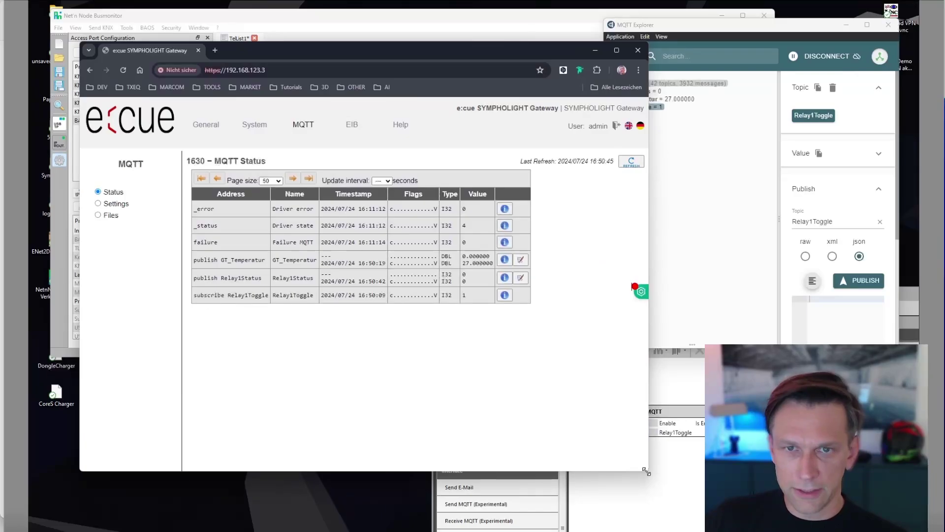